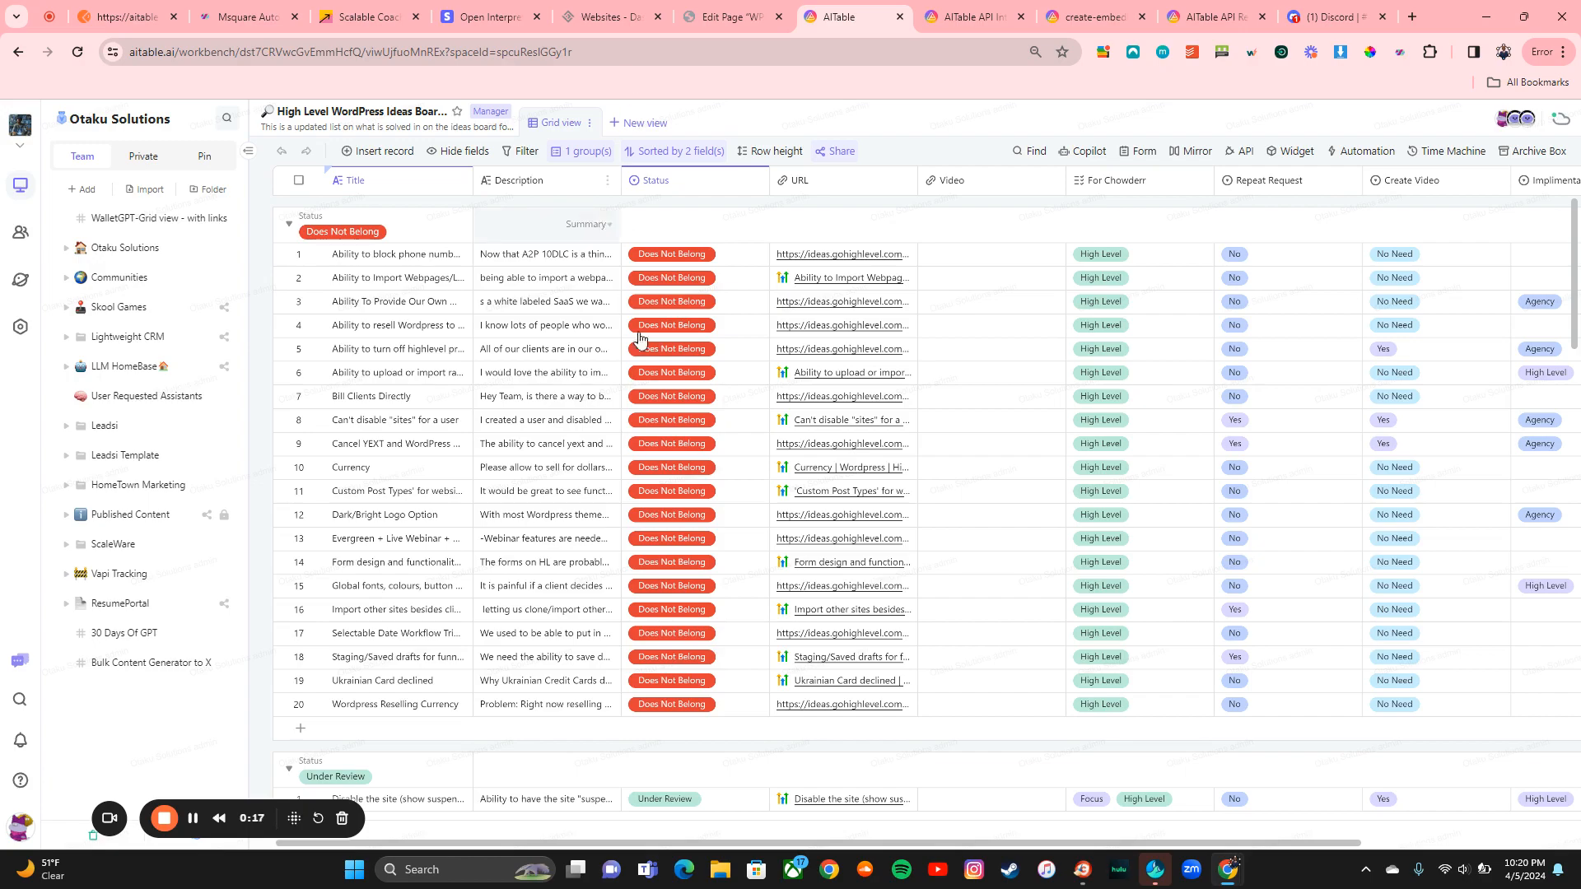
Step: Open the Share settings for the High Level WordPress Ideas Board from the Private workspace
{"action": "scroll", "coordinate": [859, 458], "scroll_direction": "down", "scroll_amount": 15}
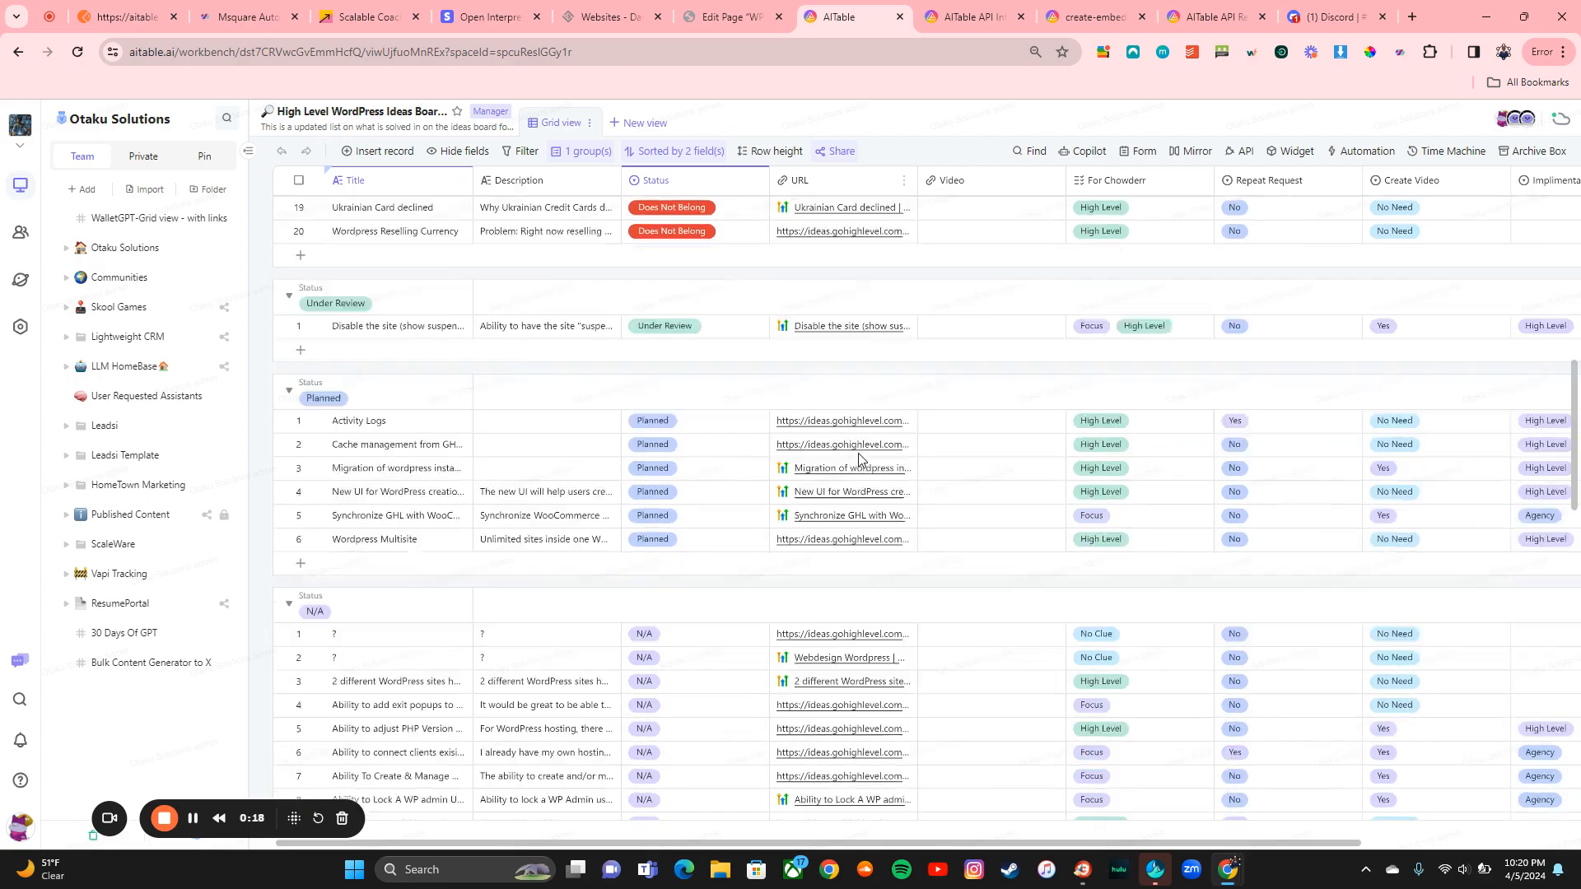
{"action": "scroll", "coordinate": [858, 458], "scroll_direction": "up", "scroll_amount": 6}
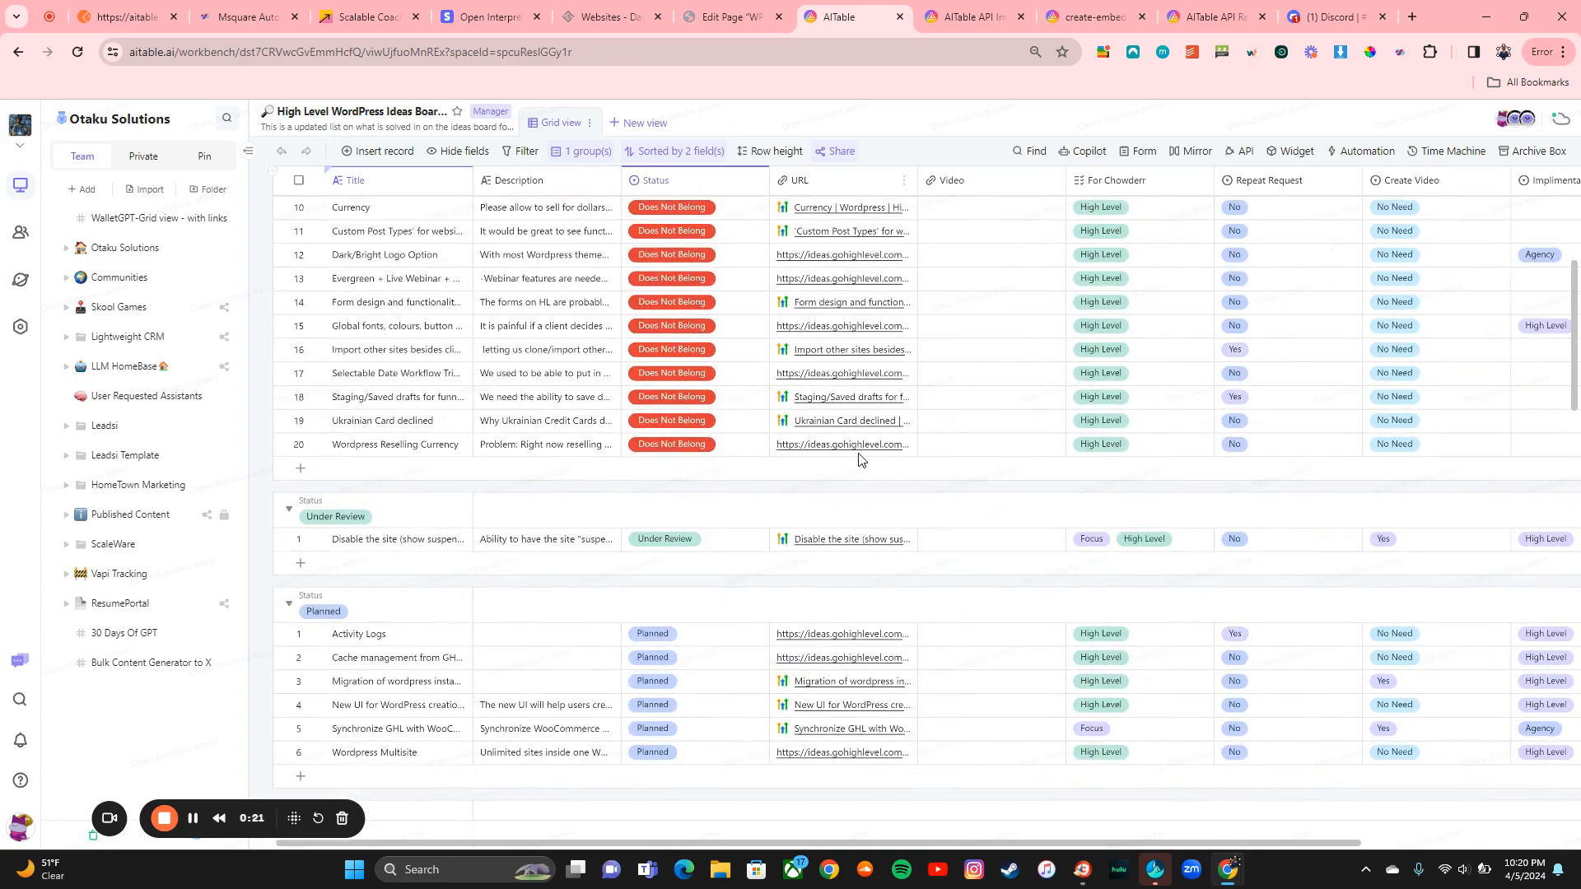
{"action": "scroll", "coordinate": [859, 459], "scroll_direction": "up", "scroll_amount": 3}
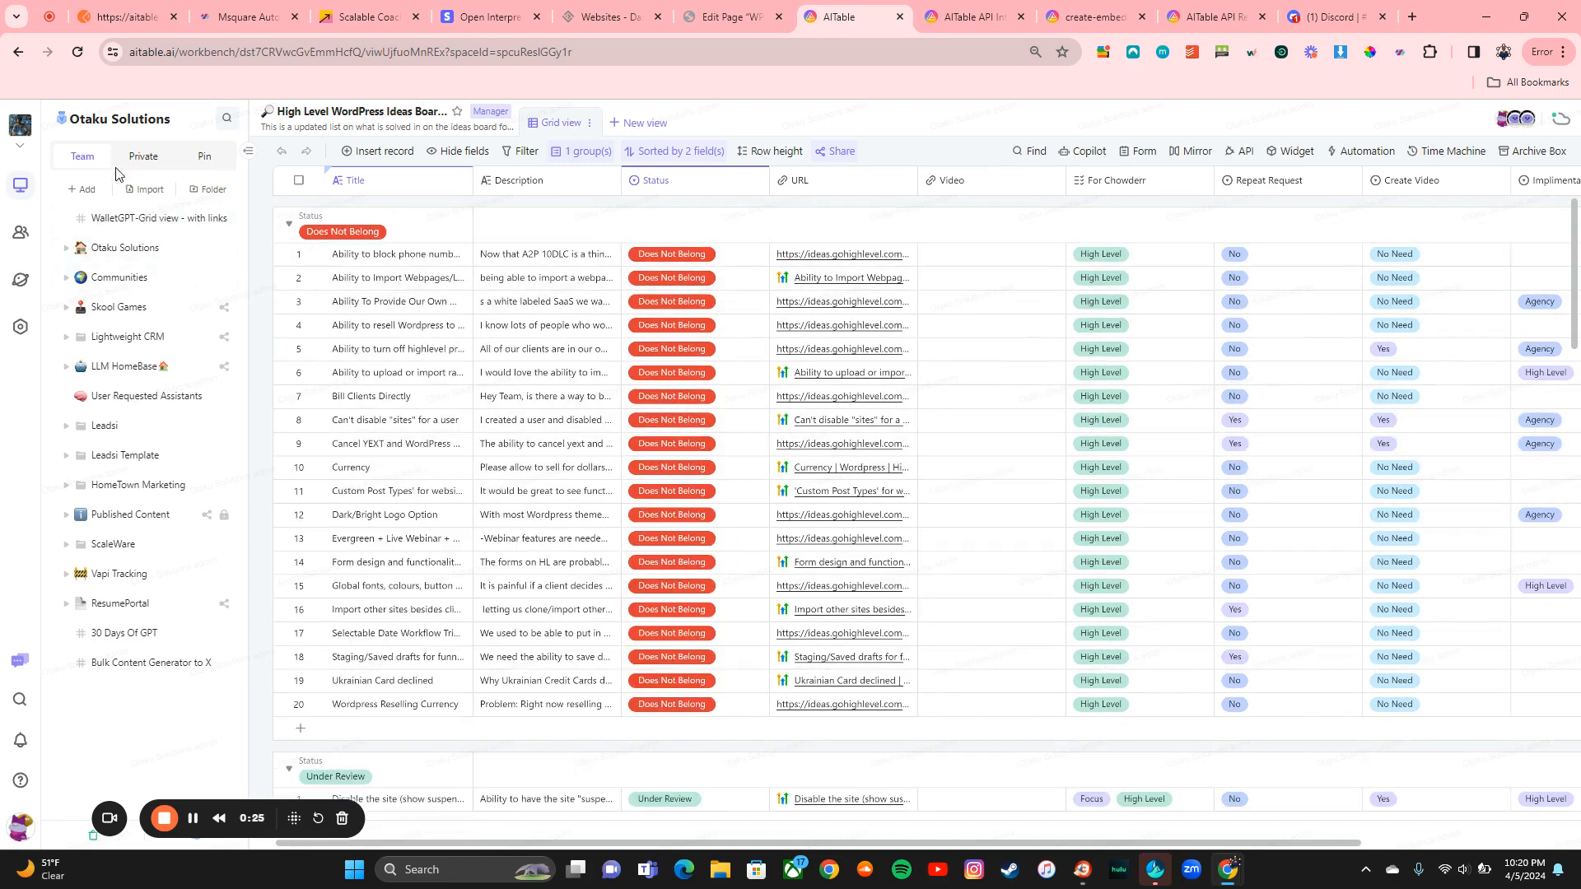
{"action": "left_click", "coordinate": [140, 158]}
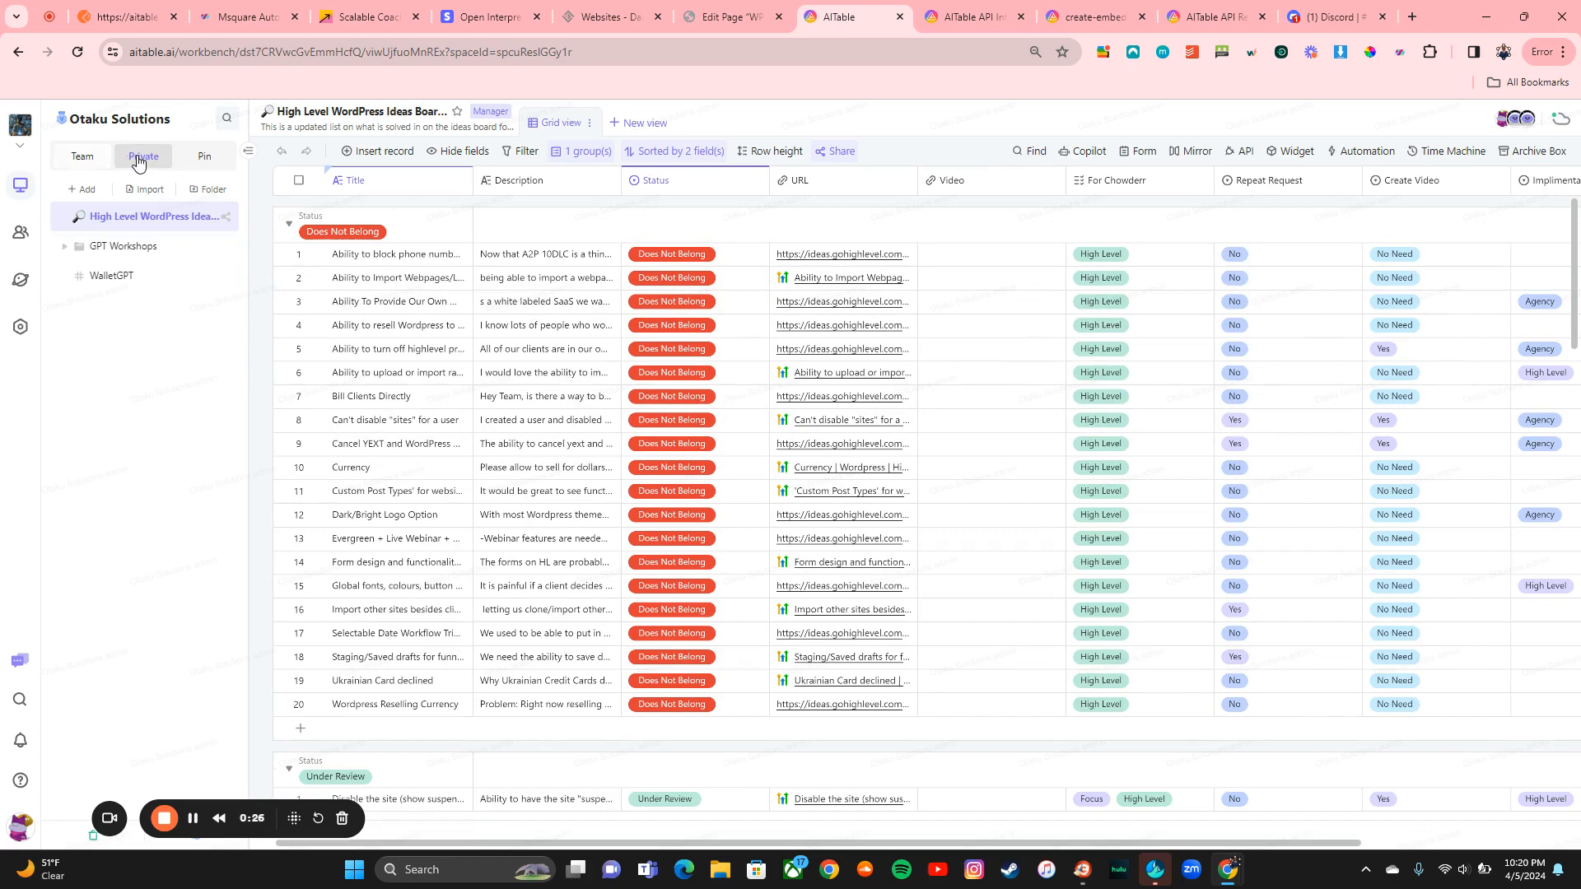
{"action": "left_click", "coordinate": [225, 216]}
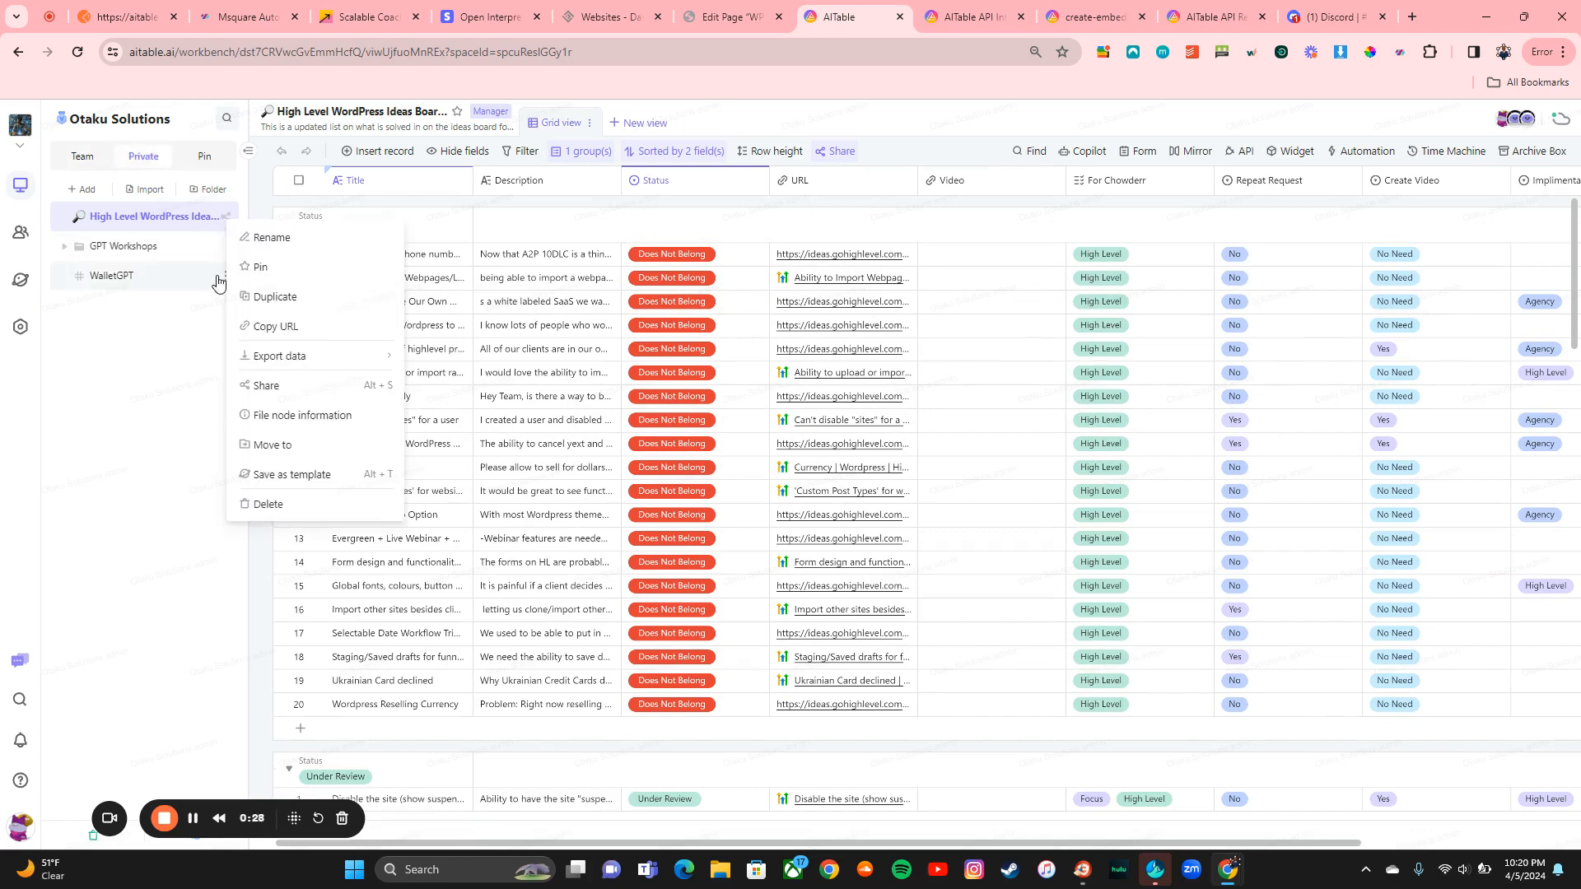
{"action": "left_click", "coordinate": [302, 386]}
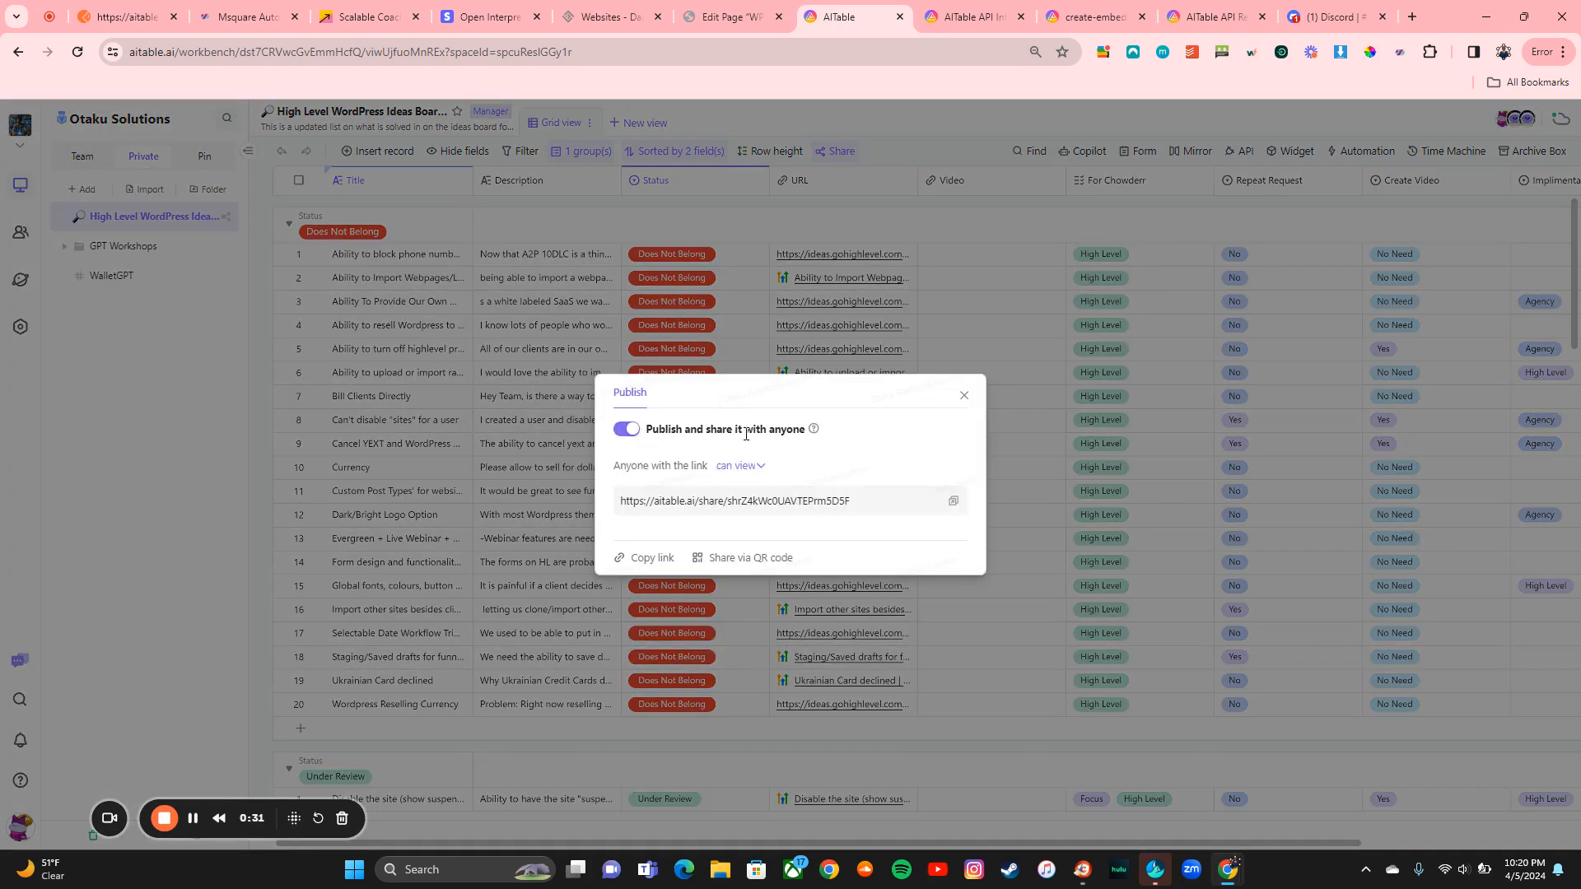
Step: Open the board's public share link, review the read-only page, then close it and the Publish dialog
{"action": "left_click", "coordinate": [951, 504]}
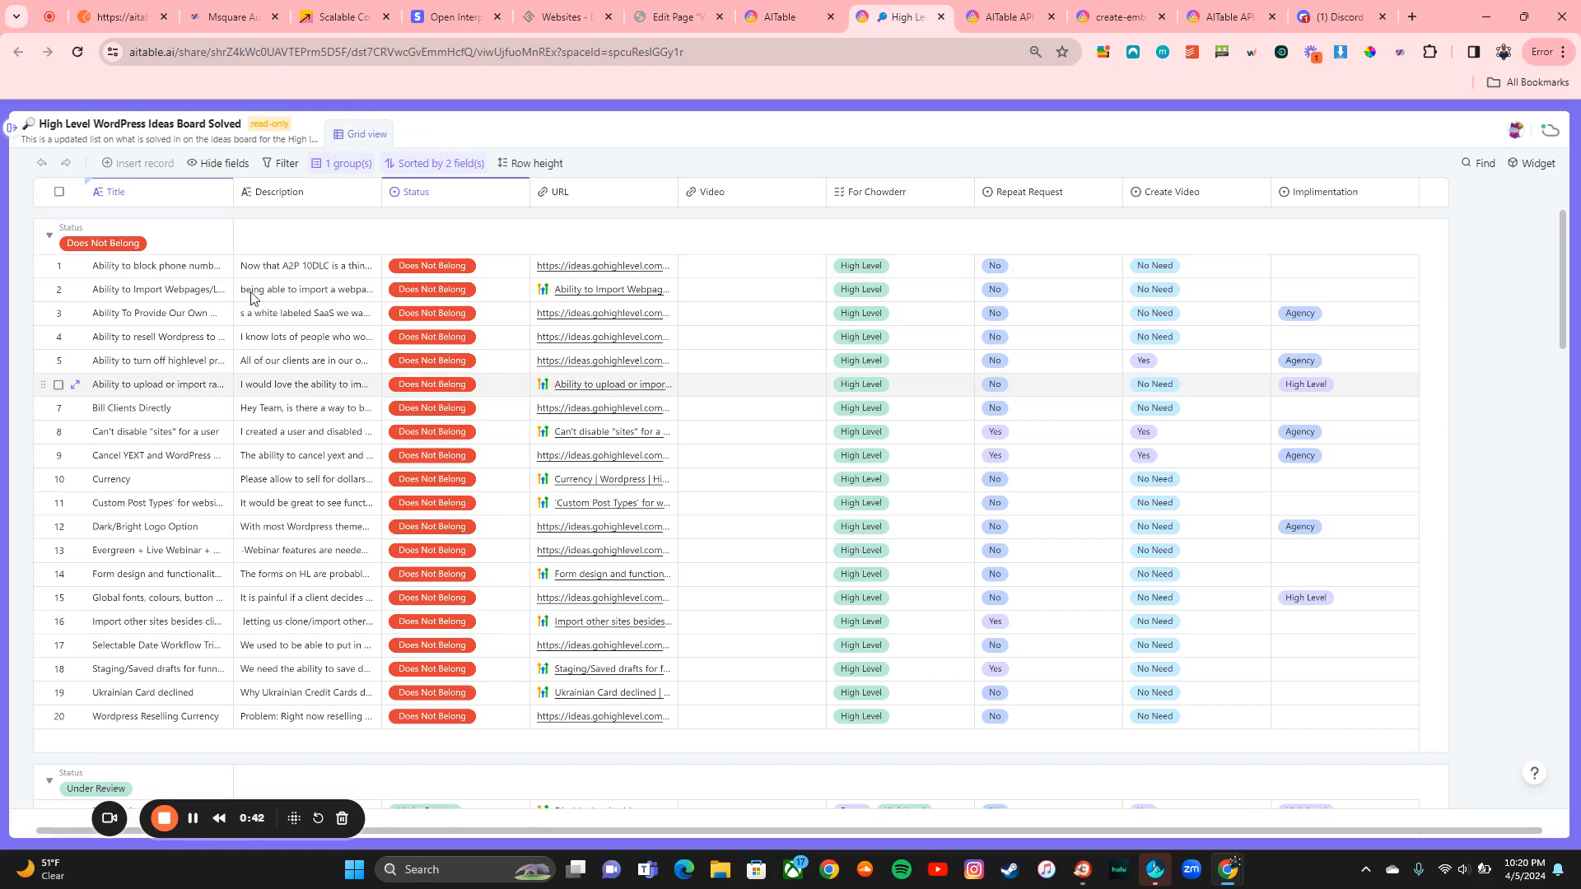
{"action": "left_click", "coordinate": [10, 128]}
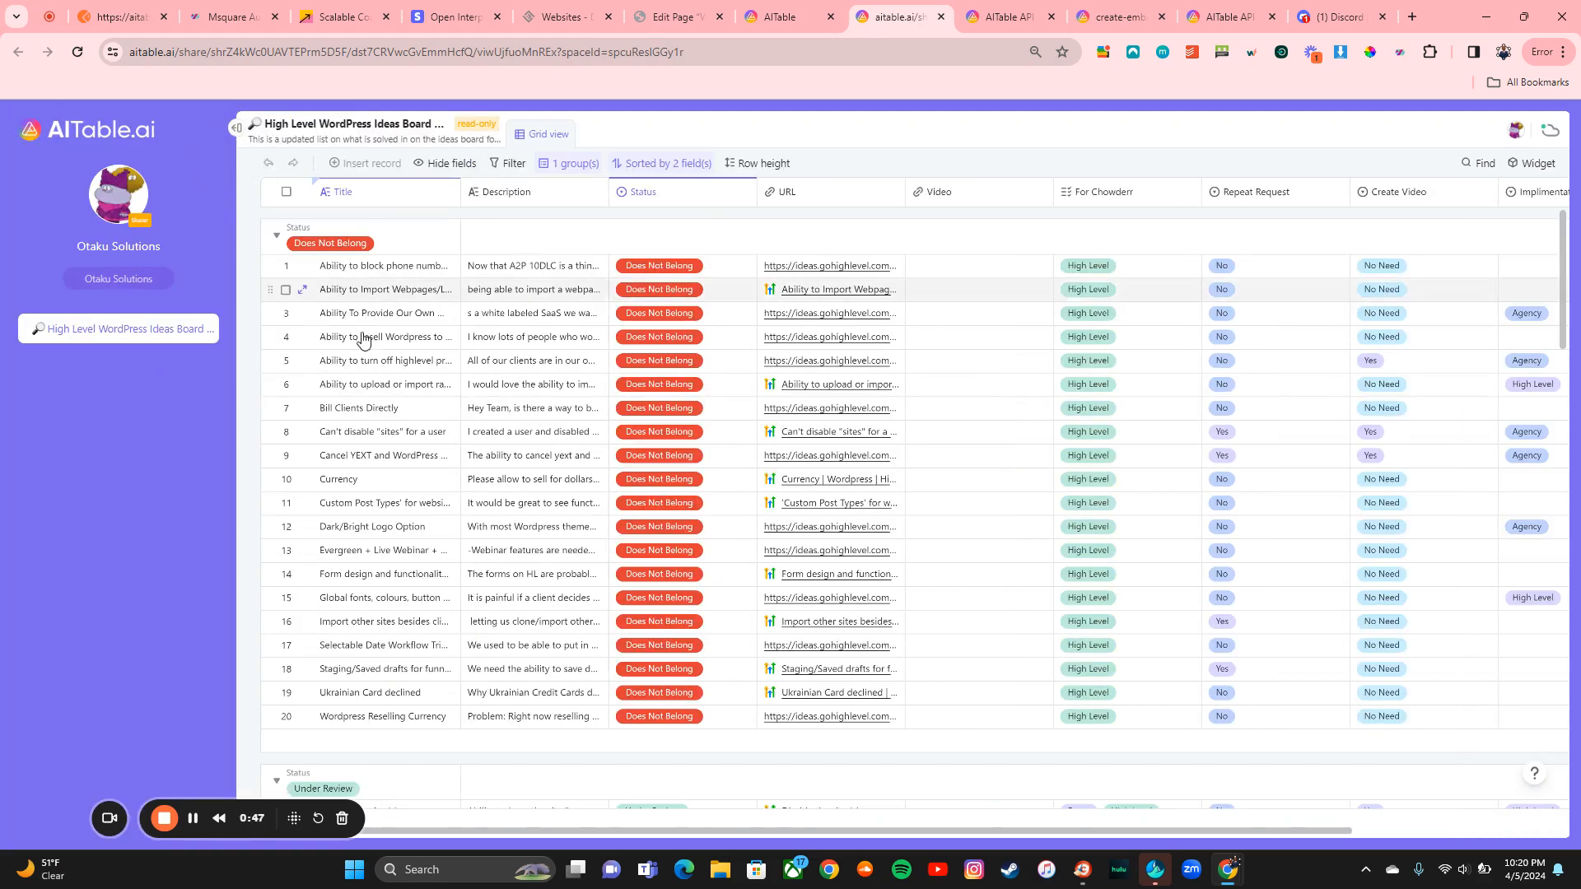
{"action": "scroll", "coordinate": [682, 510], "scroll_direction": "down", "scroll_amount": 5}
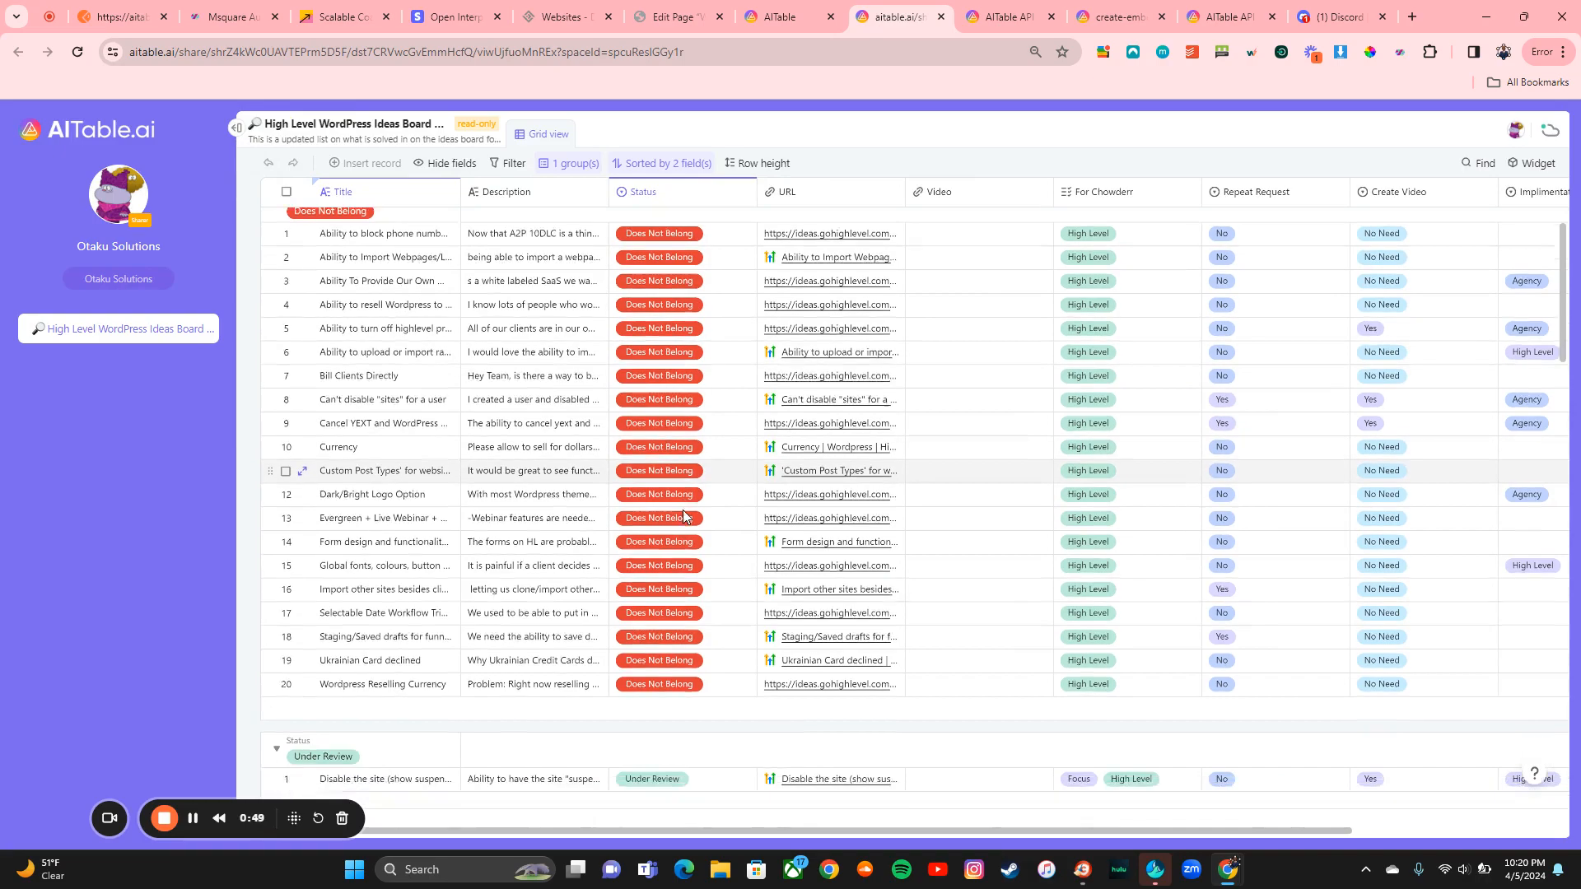
{"action": "scroll", "coordinate": [683, 516], "scroll_direction": "down", "scroll_amount": 10}
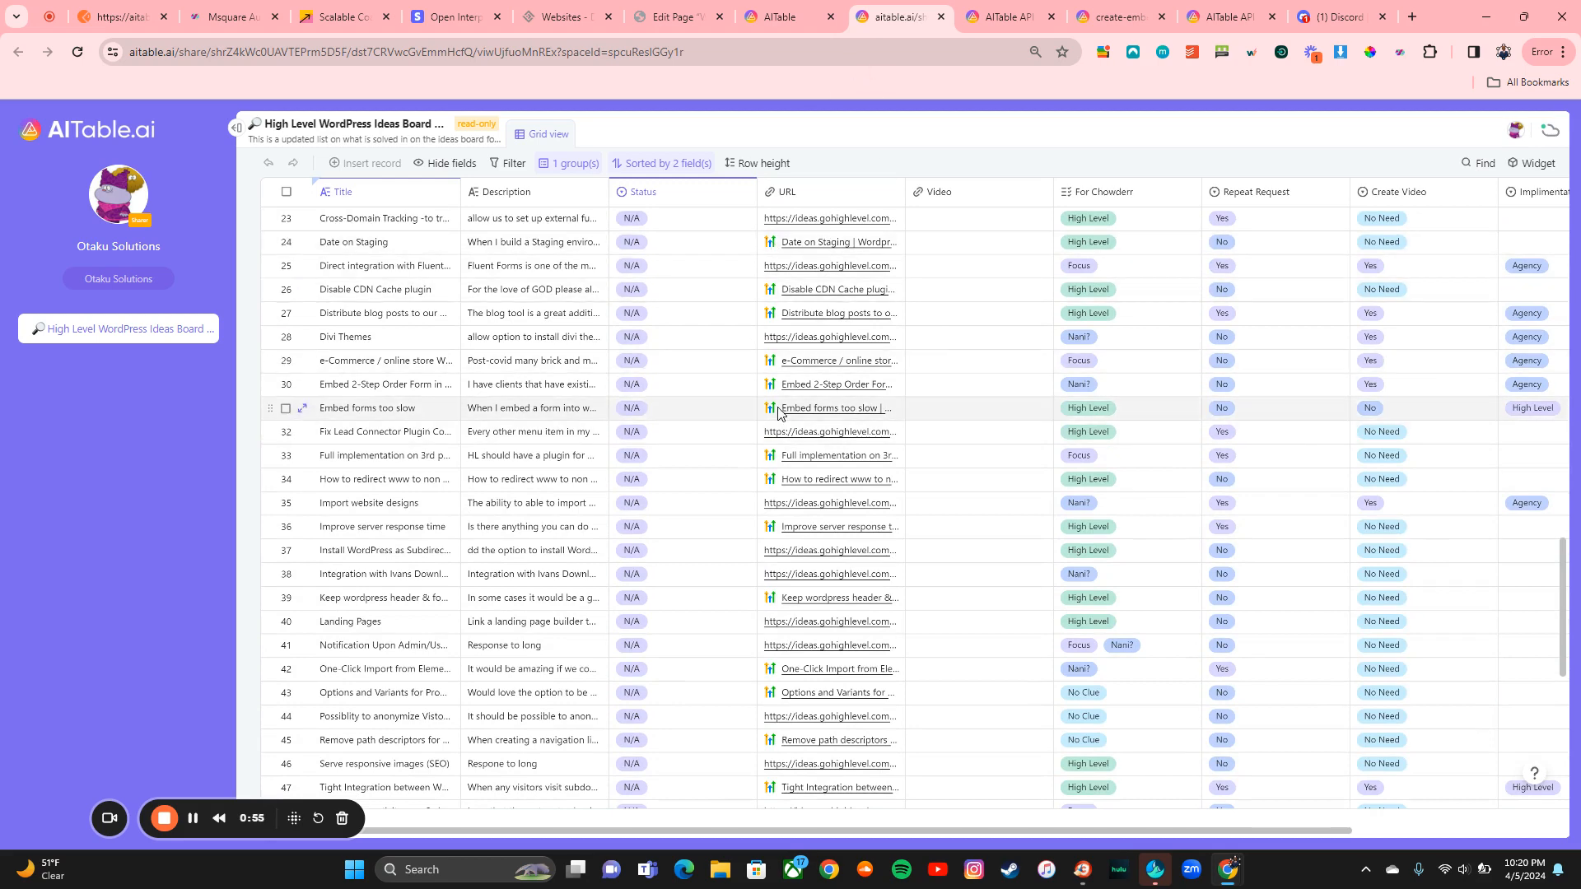
{"action": "left_click", "coordinate": [941, 16]}
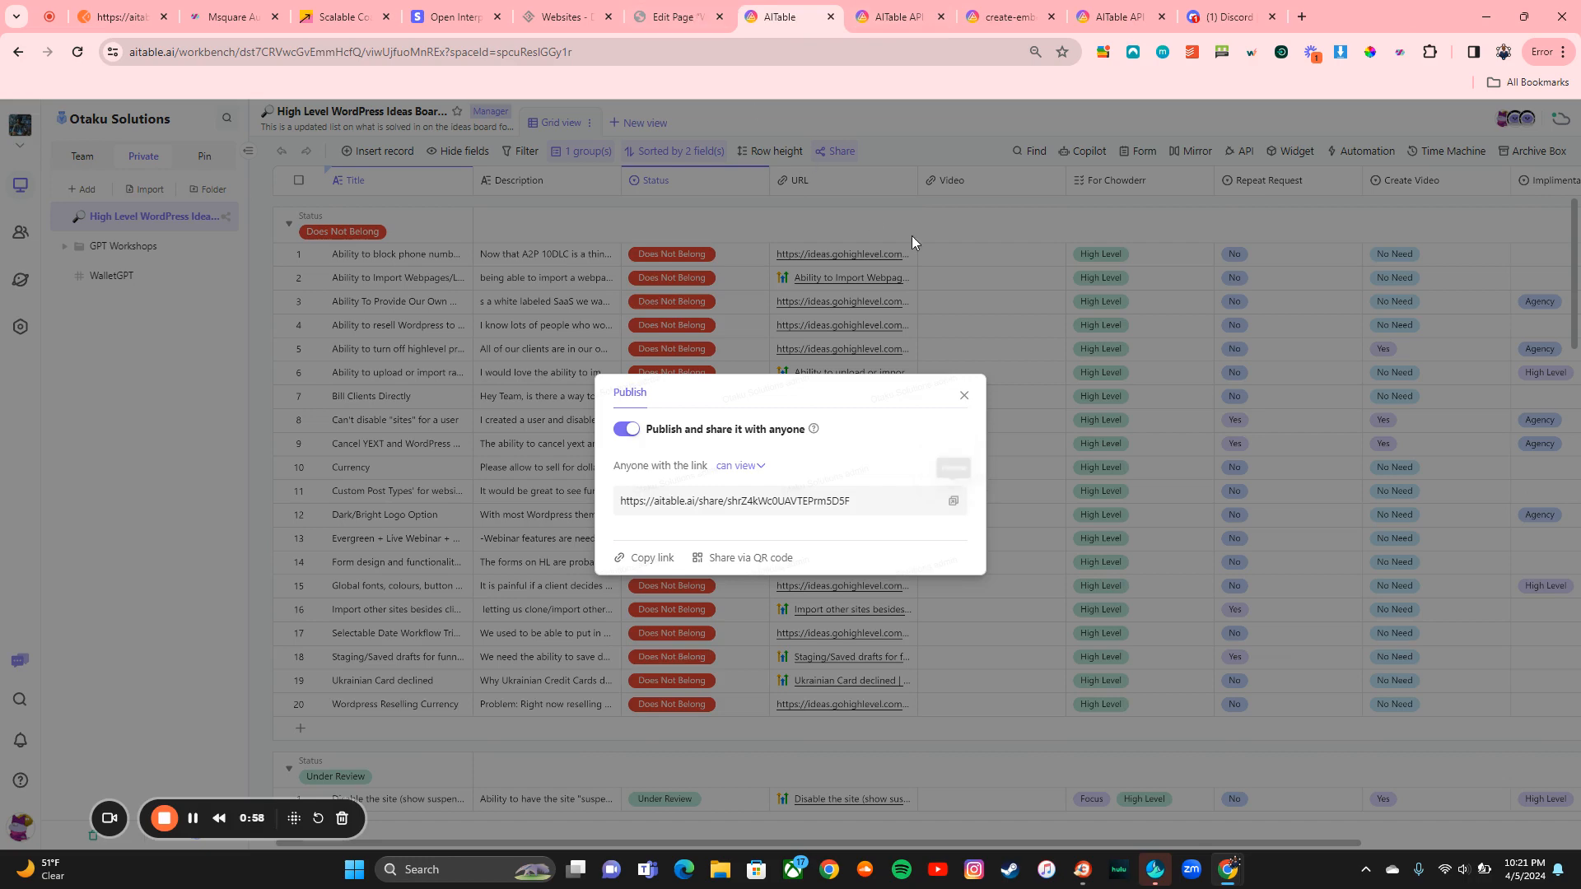
{"action": "left_click", "coordinate": [963, 397]}
Step: Open the live WordPress feedback page and scroll down to the embedded ideas board table
{"action": "left_click", "coordinate": [728, 17]}
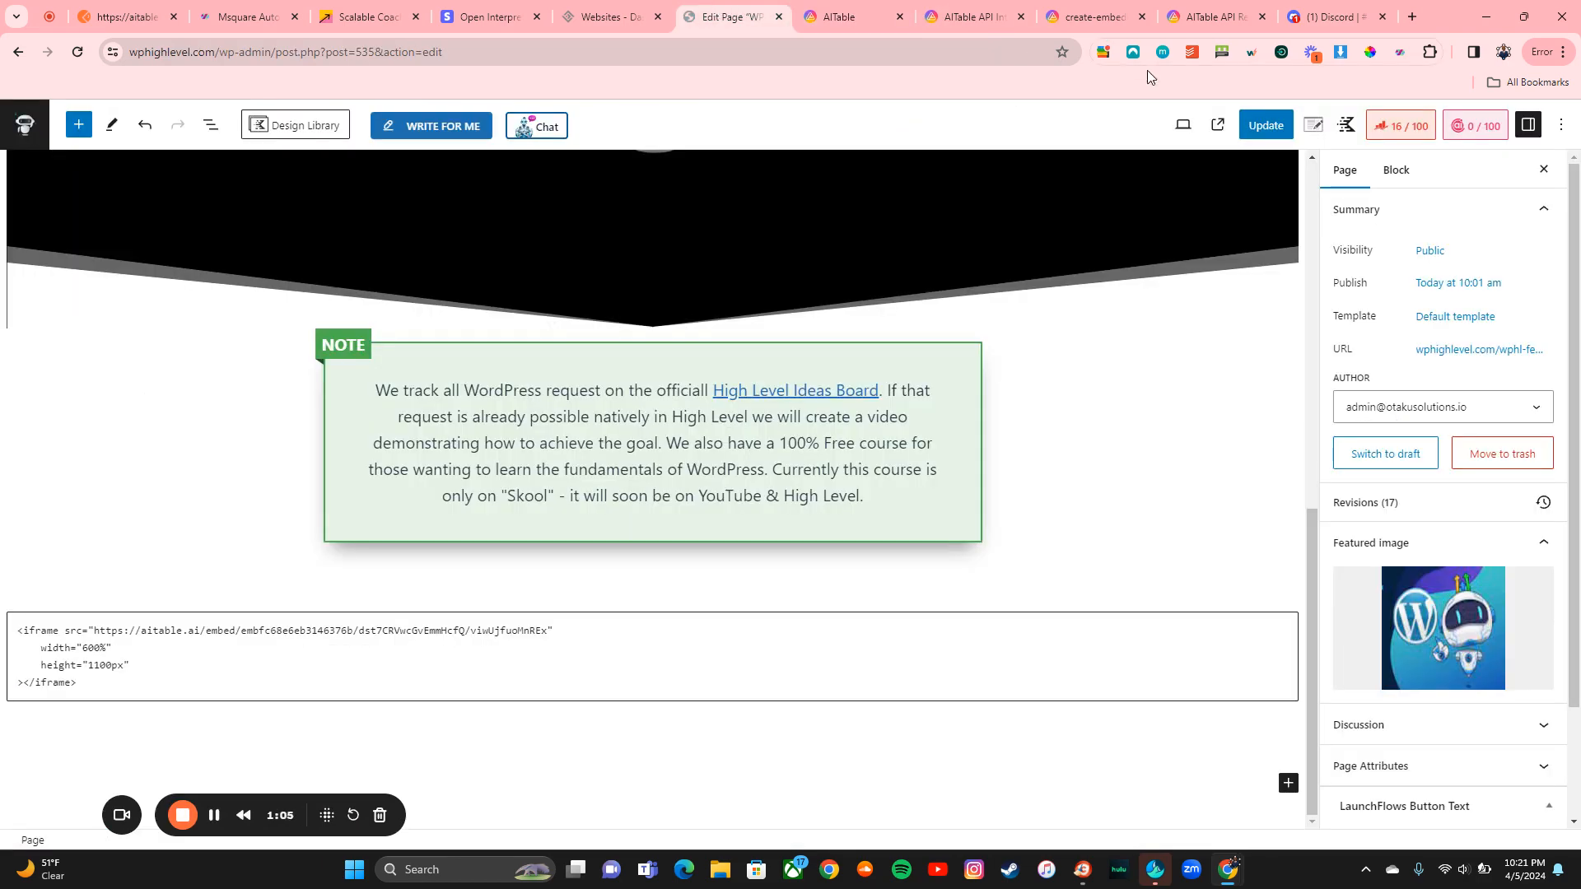
{"action": "left_click", "coordinate": [1217, 124]}
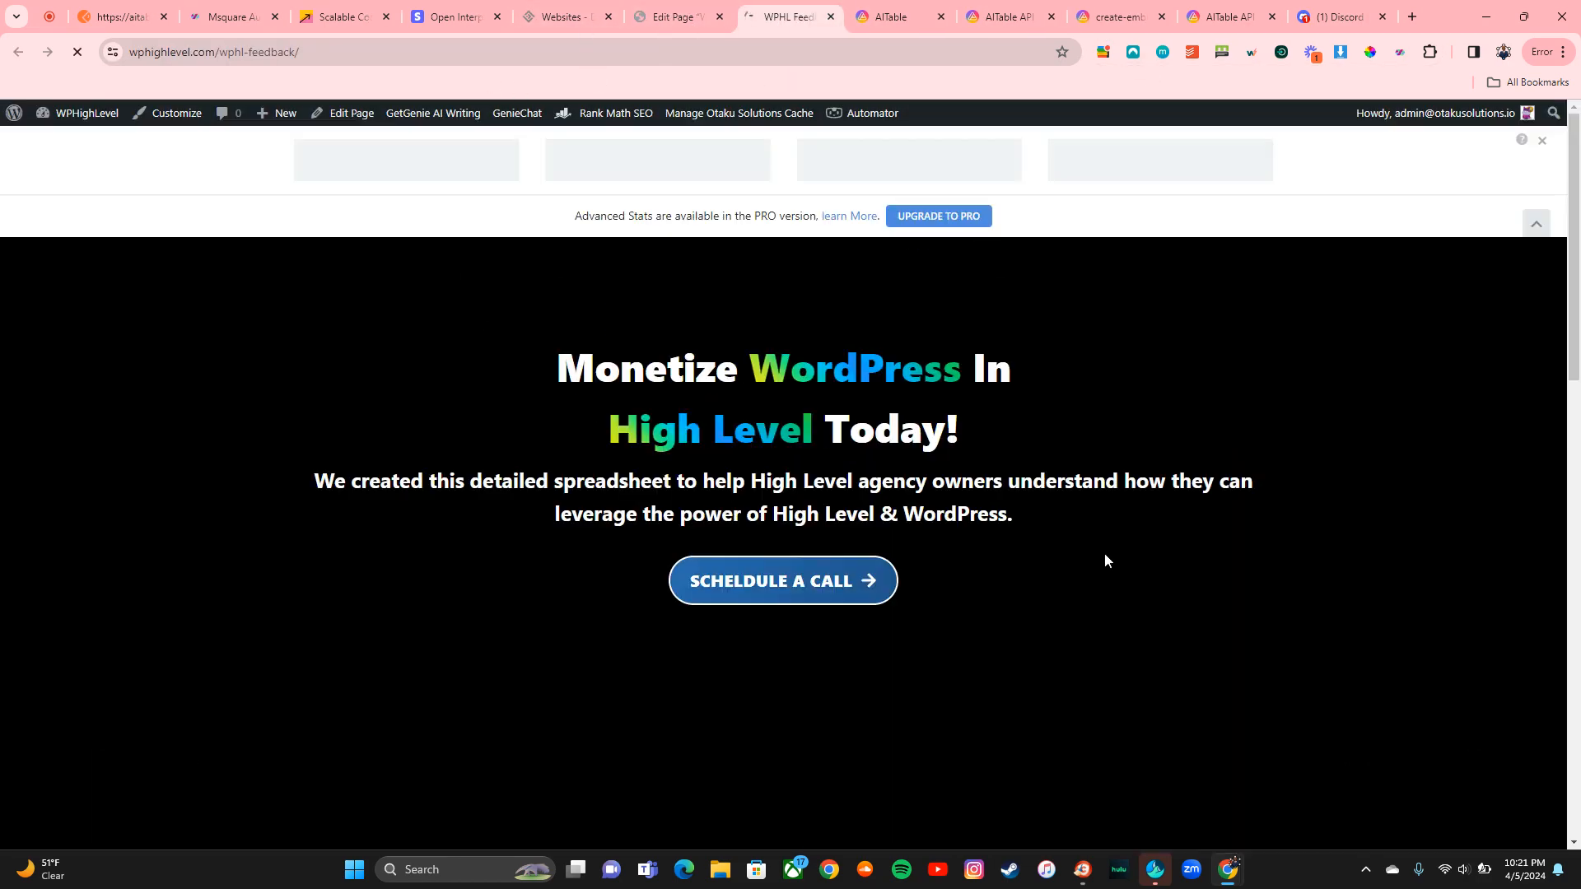
{"action": "scroll", "coordinate": [1578, 491], "scroll_direction": "down", "scroll_amount": 9}
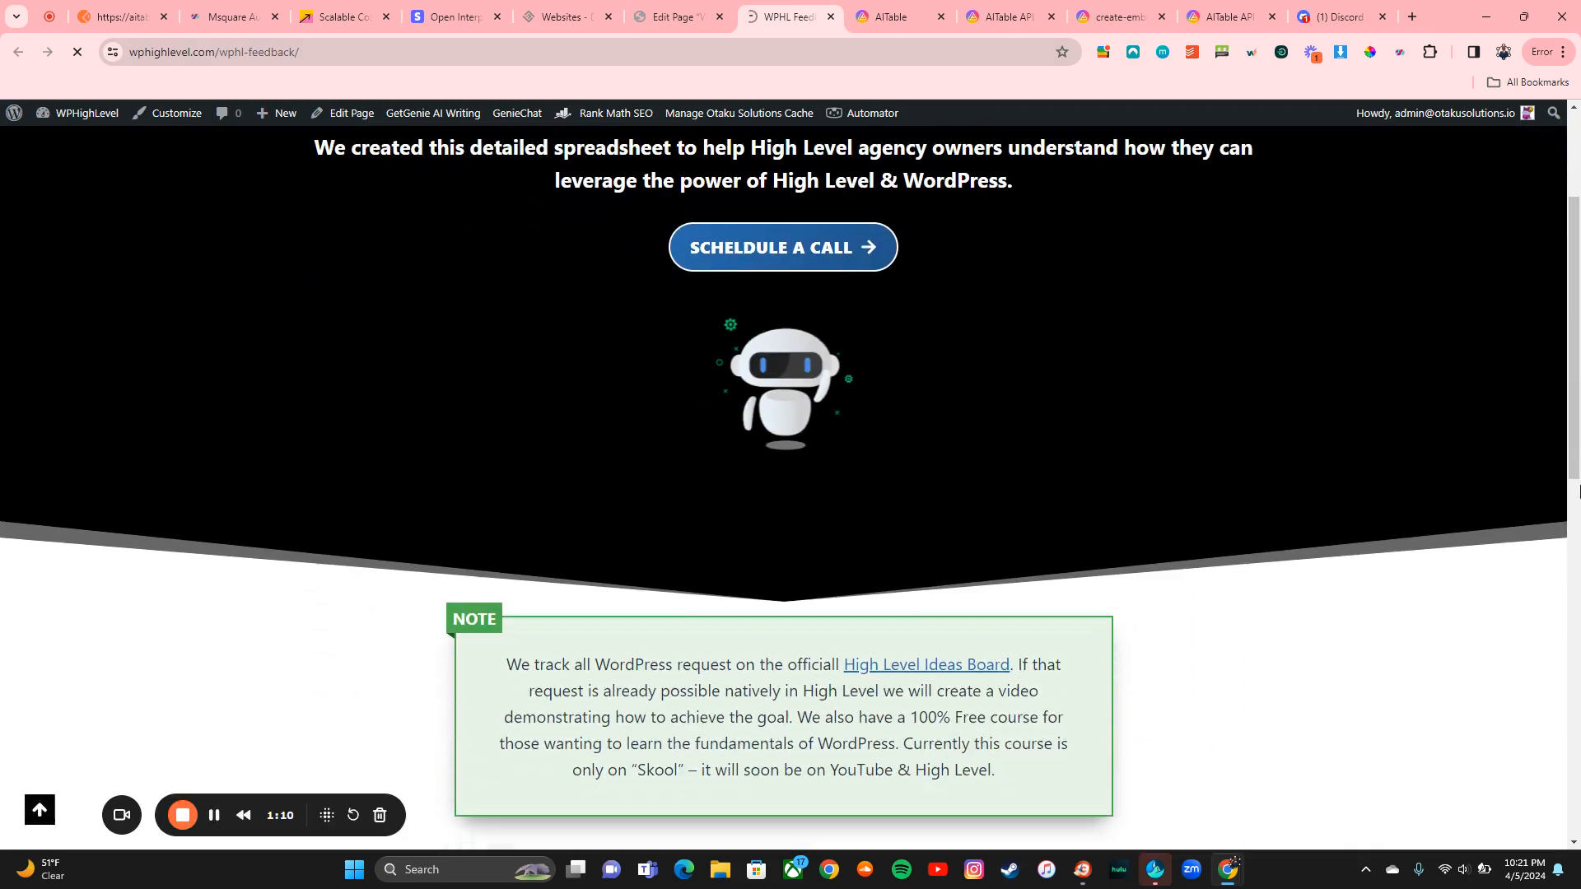
{"action": "scroll", "coordinate": [1578, 492], "scroll_direction": "down", "scroll_amount": 6}
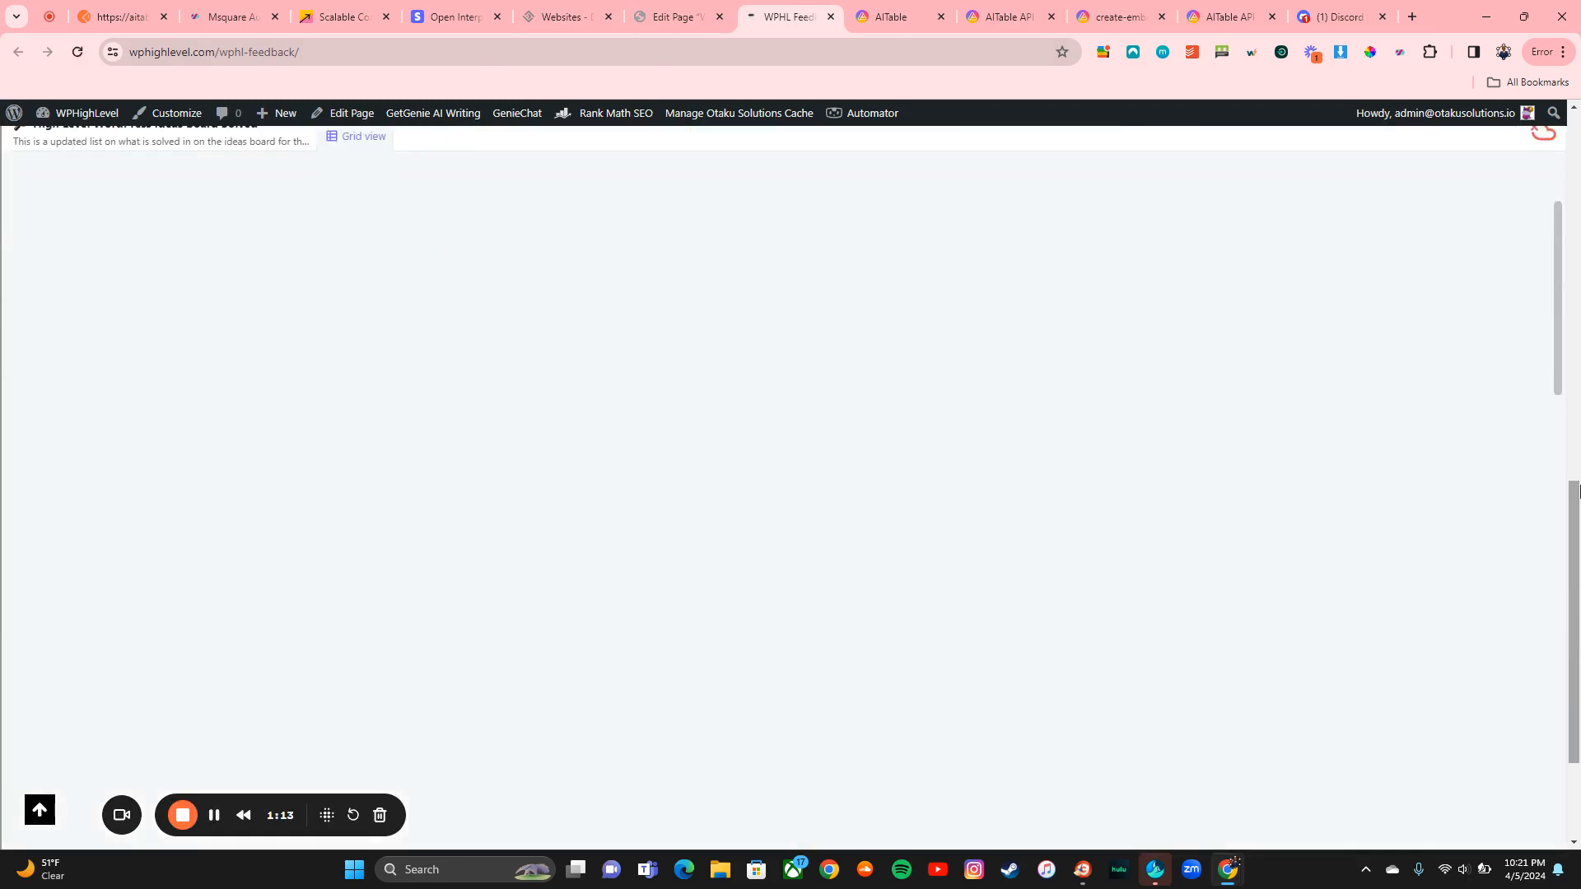
{"action": "scroll", "coordinate": [1578, 492], "scroll_direction": "up", "scroll_amount": 6}
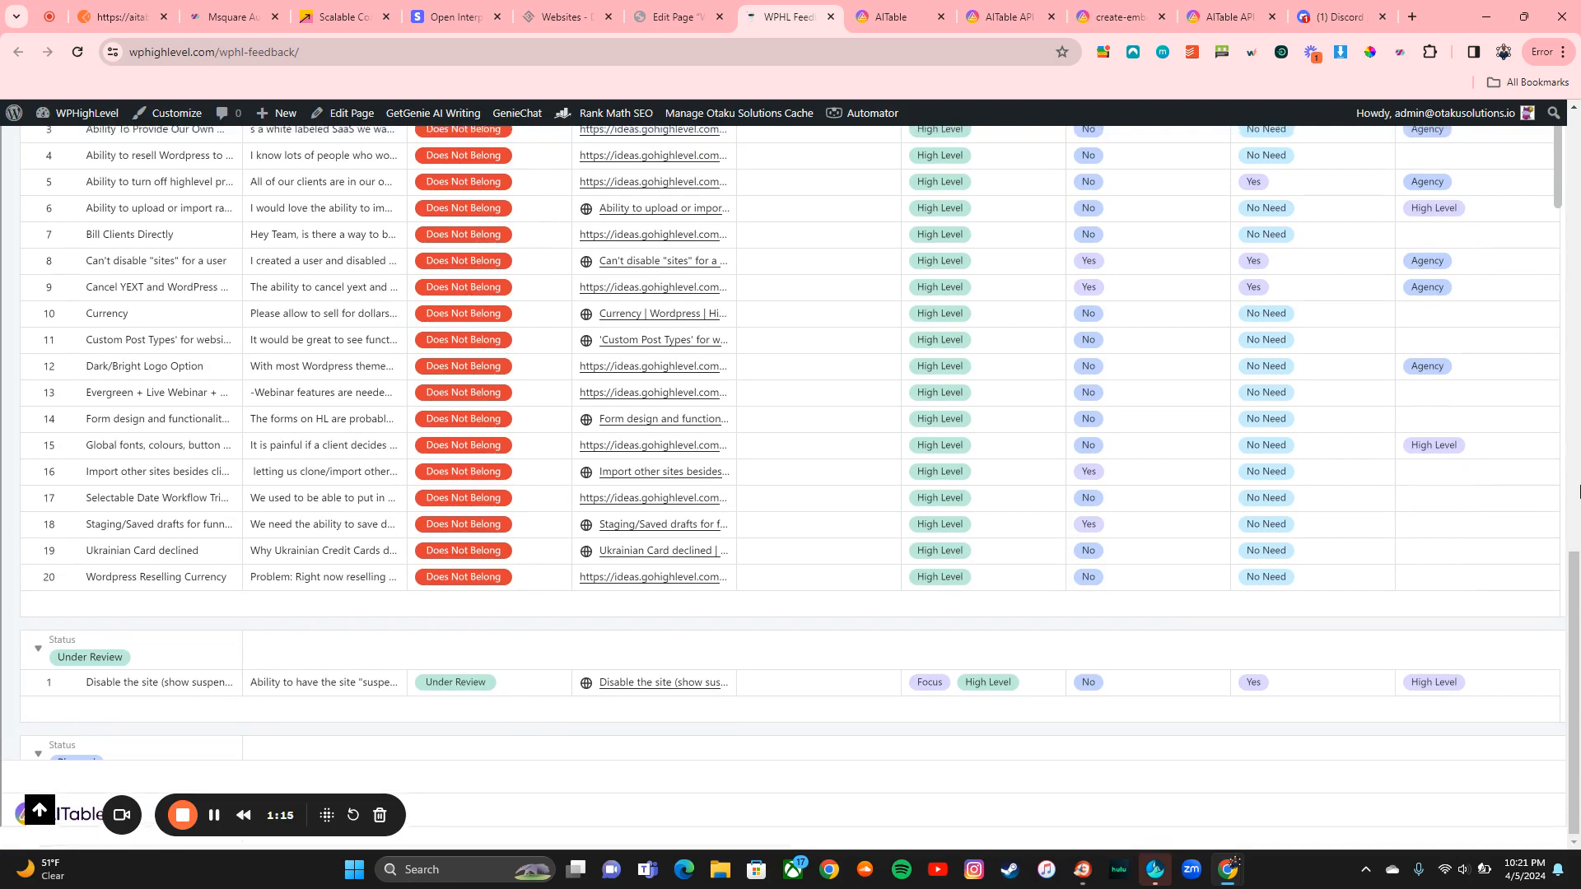
{"action": "scroll", "coordinate": [1578, 492], "scroll_direction": "down", "scroll_amount": 2}
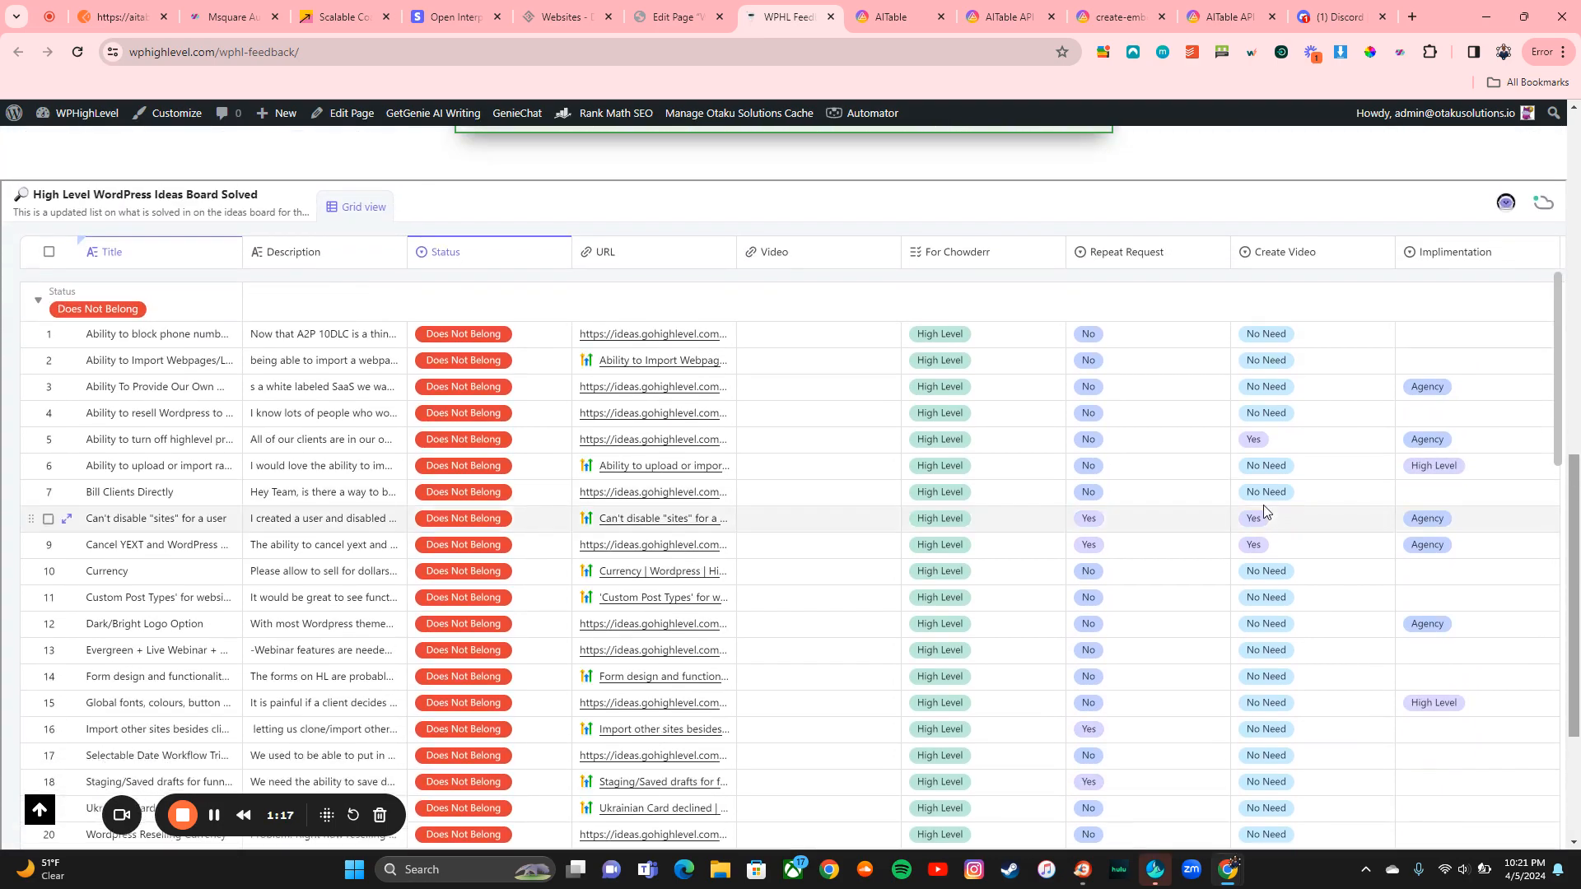
{"action": "scroll", "coordinate": [1265, 510], "scroll_direction": "down", "scroll_amount": 15}
{"action": "scroll", "coordinate": [1265, 510], "scroll_direction": "down", "scroll_amount": 12}
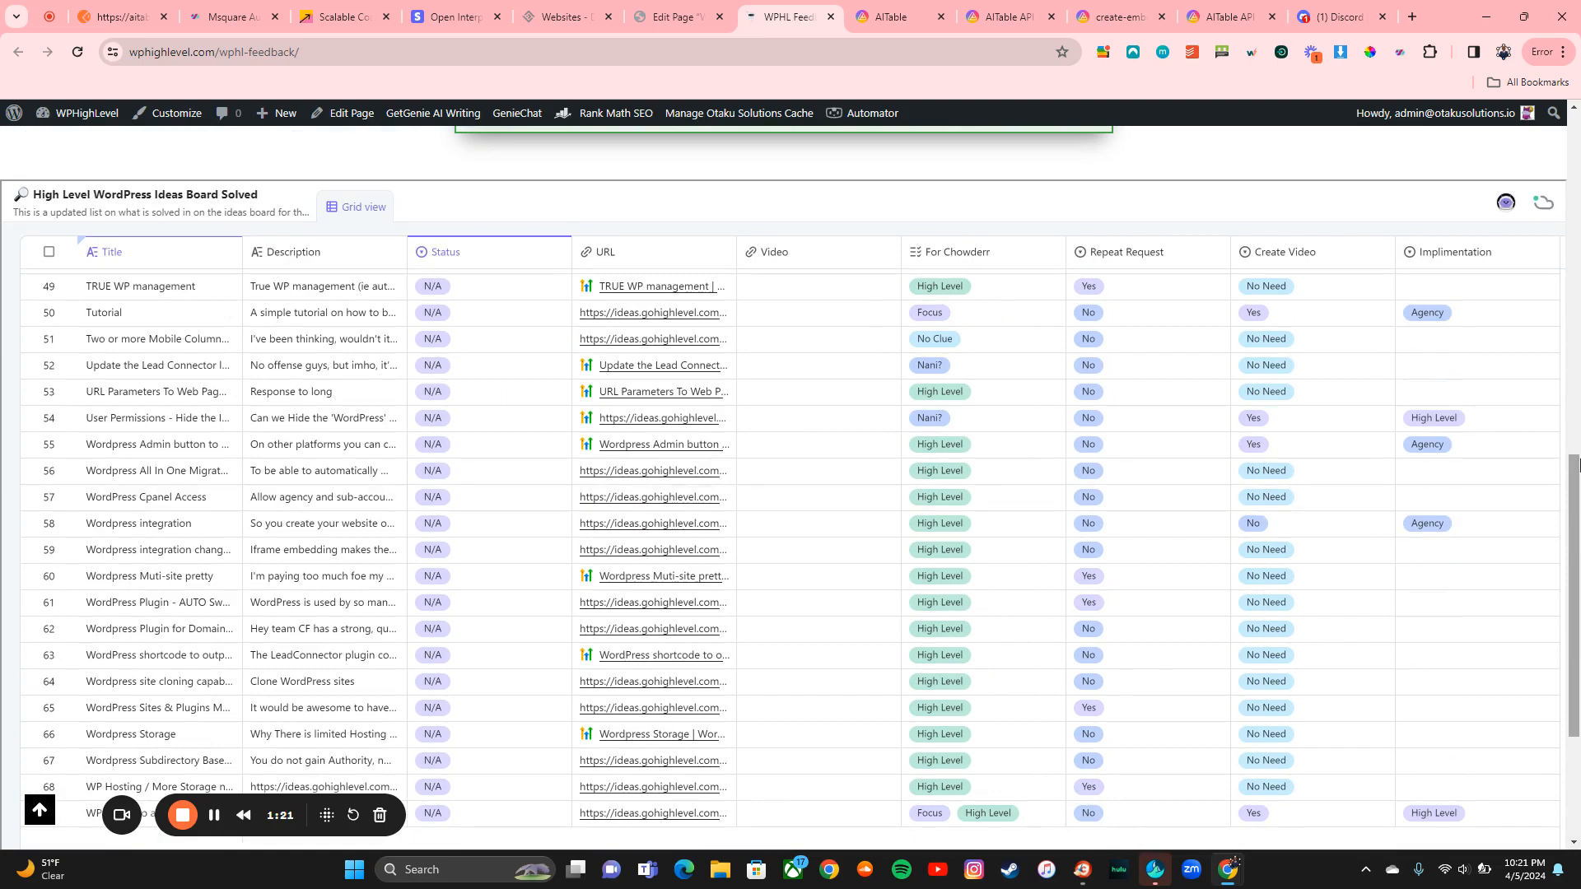
Step: Scroll through the embedded ideas board grid, then go back to the AITable workbench
{"action": "scroll", "coordinate": [1574, 455], "scroll_direction": "down", "scroll_amount": 4}
{"action": "scroll", "coordinate": [1576, 455], "scroll_direction": "up", "scroll_amount": 9}
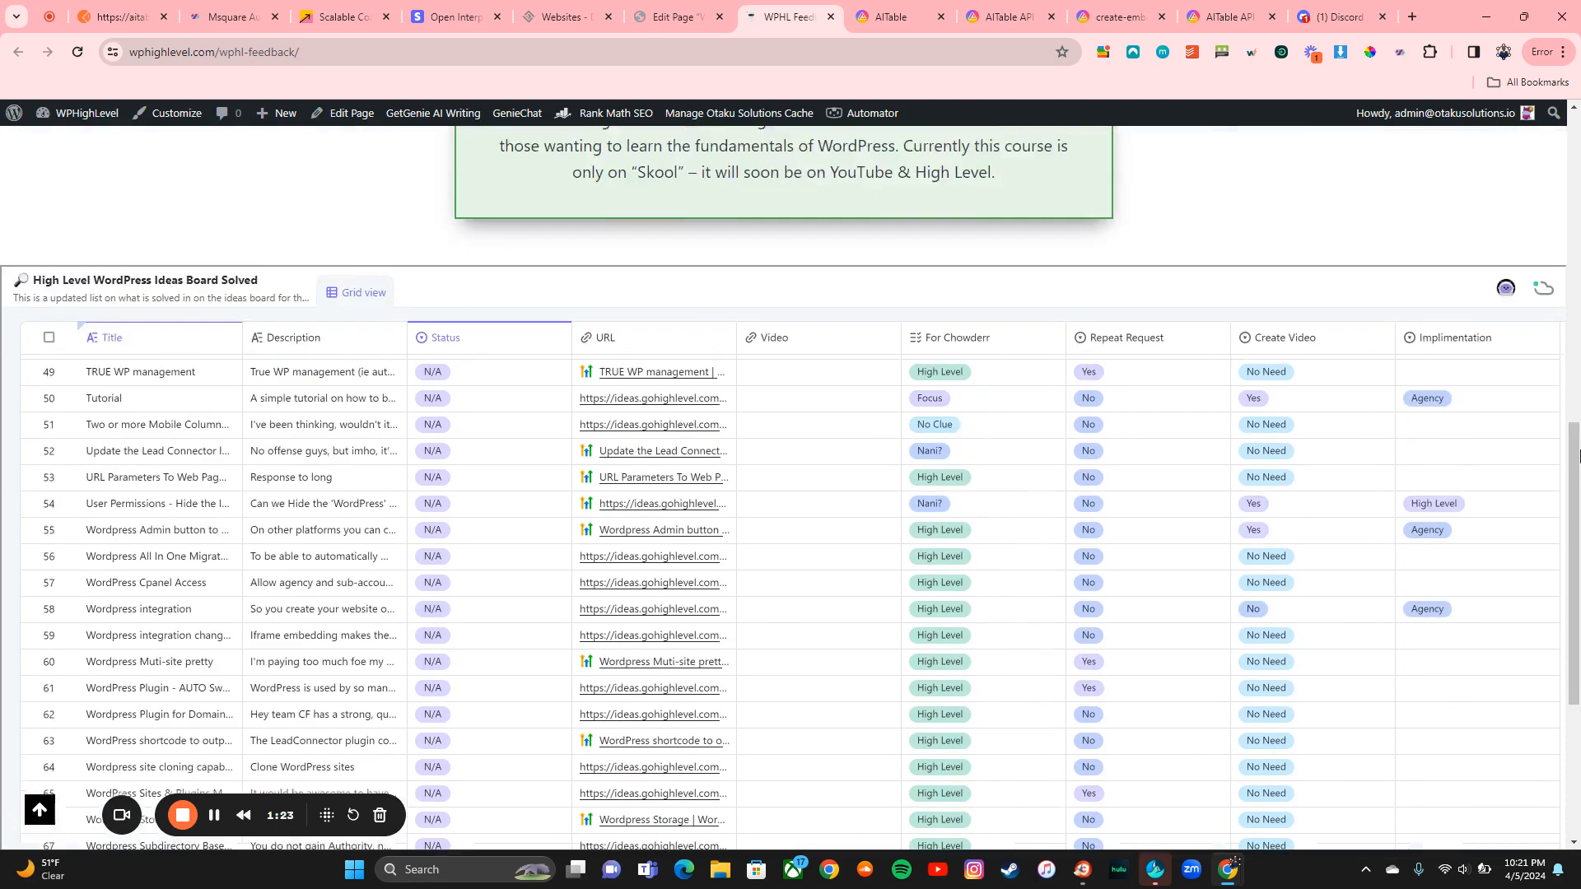
{"action": "scroll", "coordinate": [1578, 455], "scroll_direction": "down", "scroll_amount": 9}
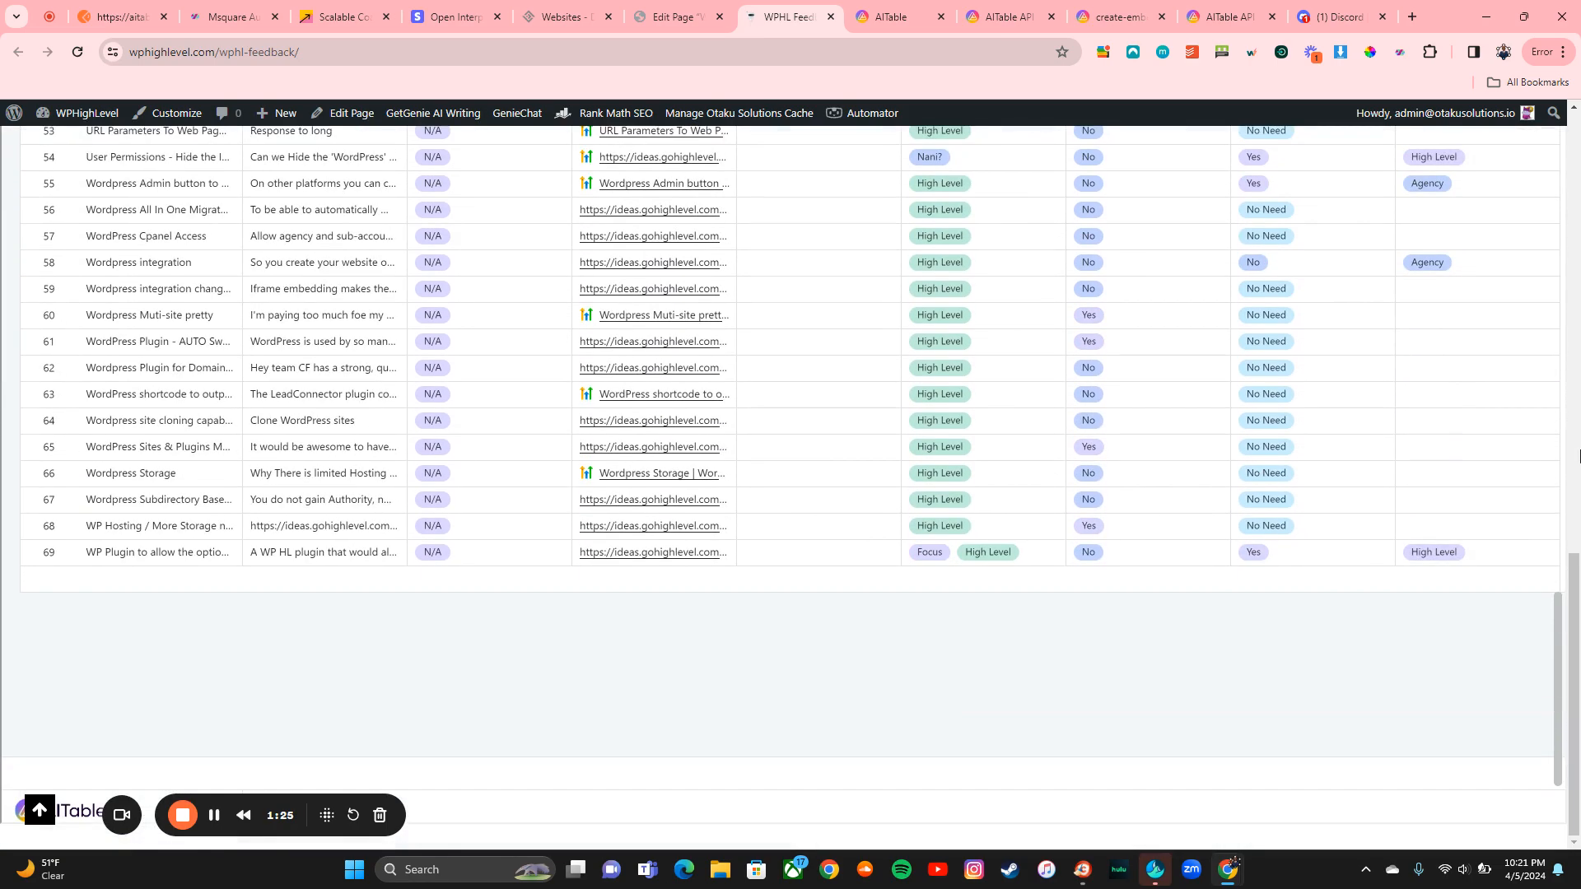
{"action": "scroll", "coordinate": [1578, 456], "scroll_direction": "up", "scroll_amount": 9}
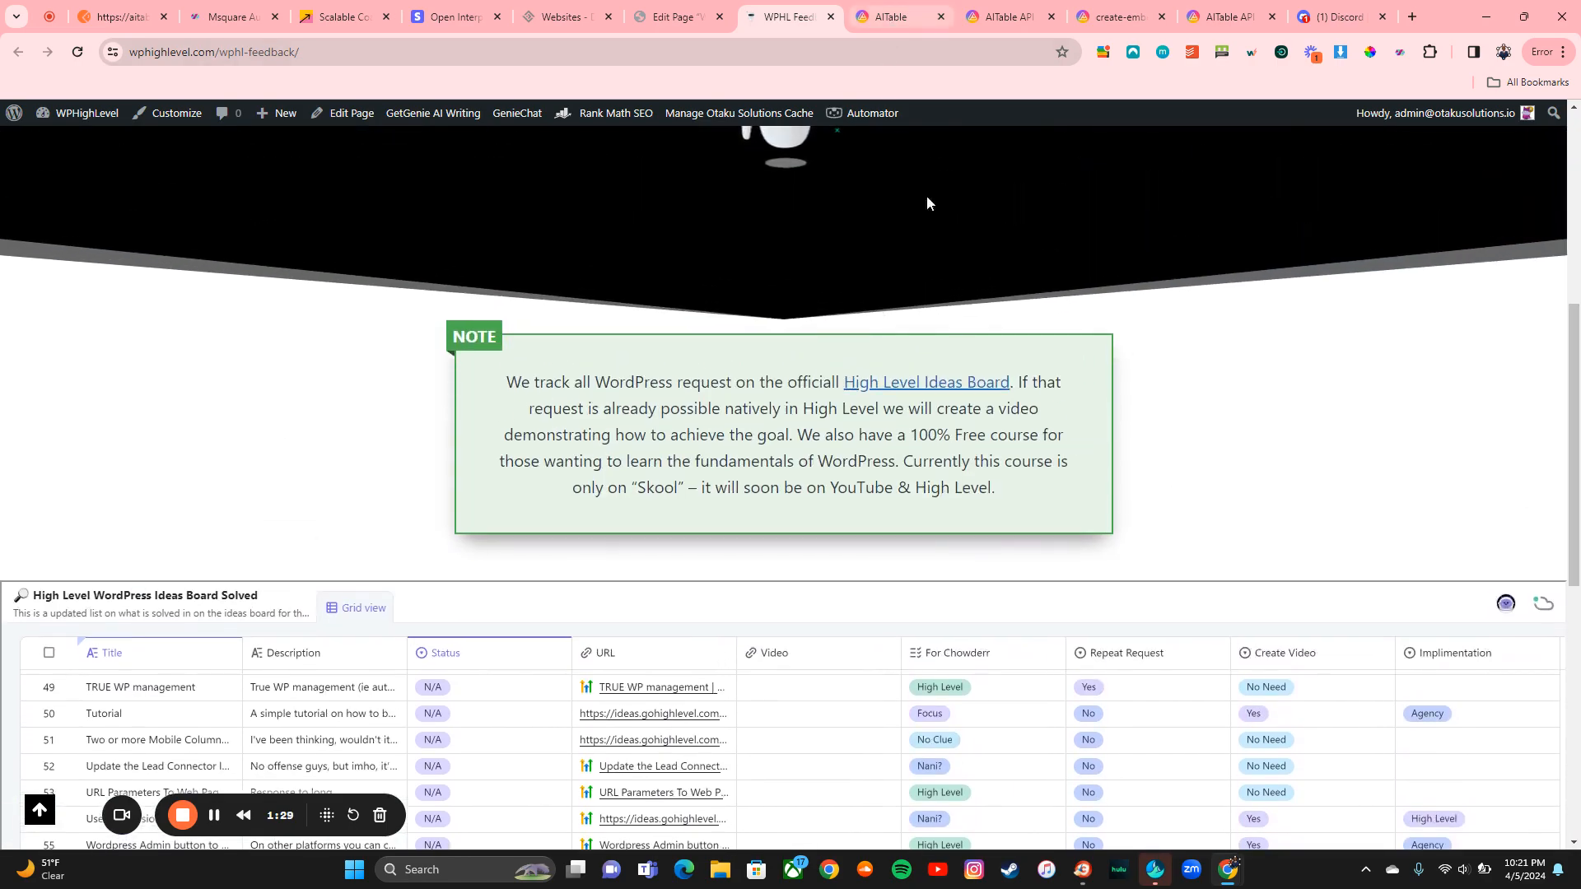
{"action": "scroll", "coordinate": [1578, 313], "scroll_direction": "down", "scroll_amount": 4}
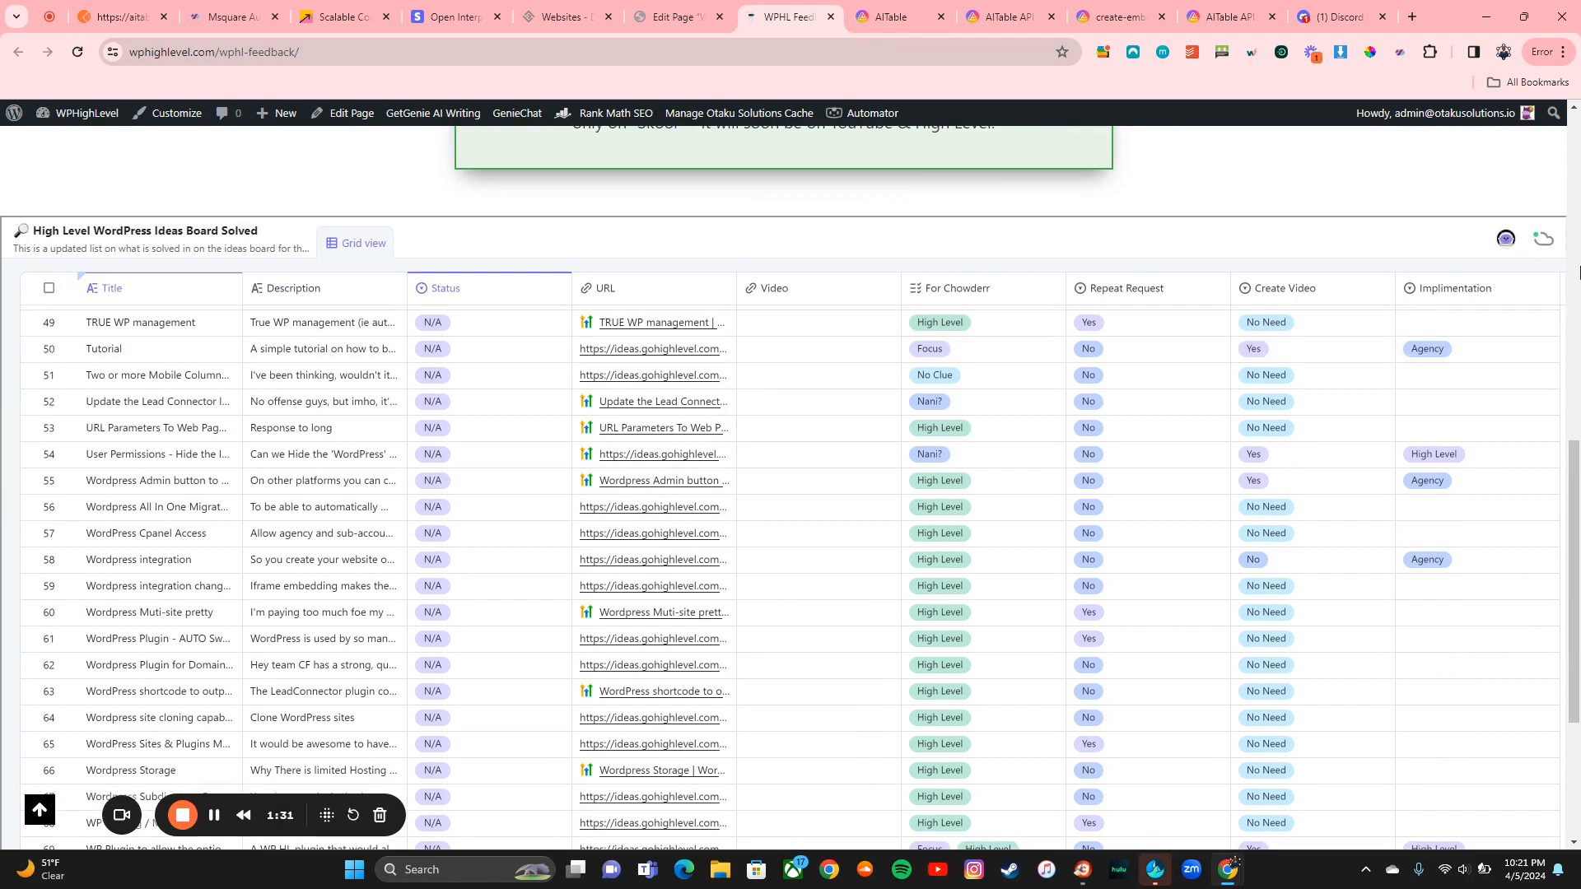
{"action": "scroll", "coordinate": [1578, 313], "scroll_direction": "up", "scroll_amount": 9}
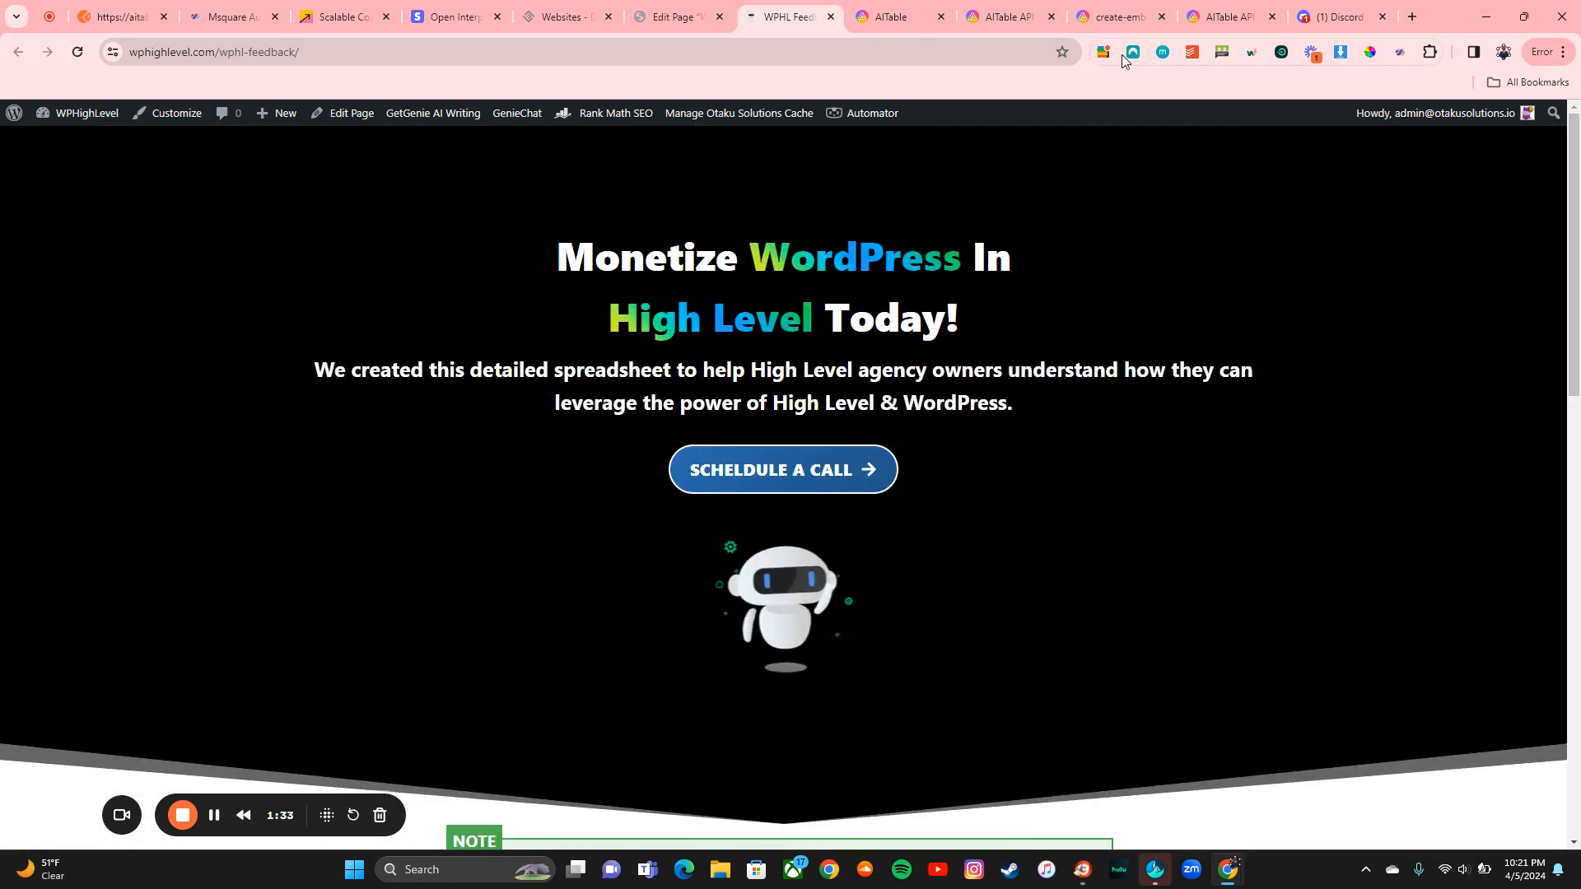
{"action": "left_click", "coordinate": [899, 17]}
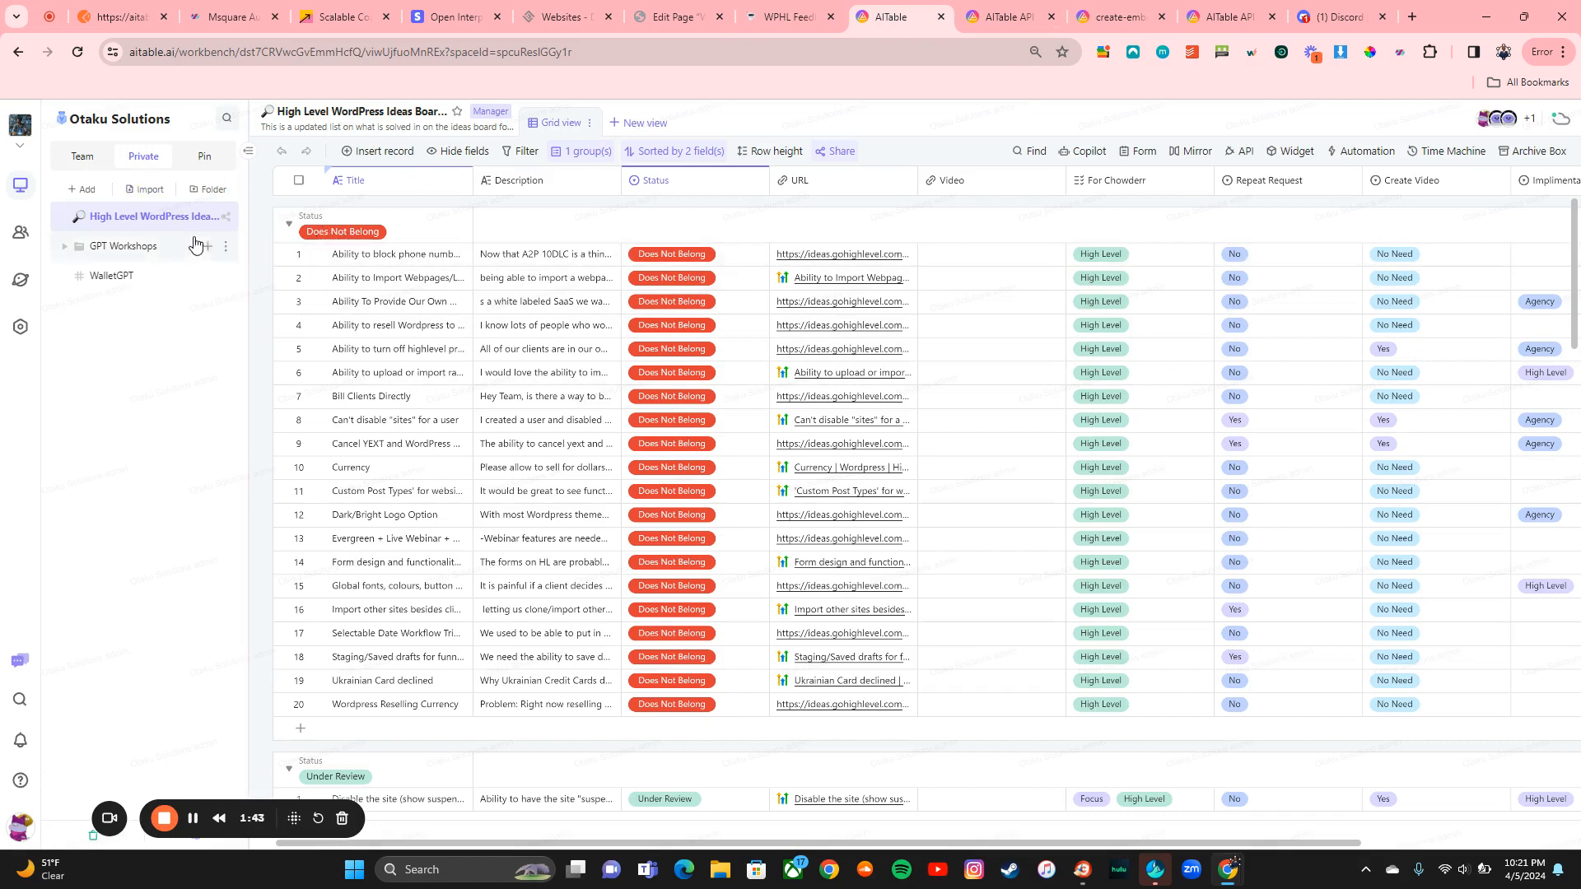
Step: Open the GPT Assistant Library table in the team's LLM HomeBase
{"action": "left_click", "coordinate": [82, 157]}
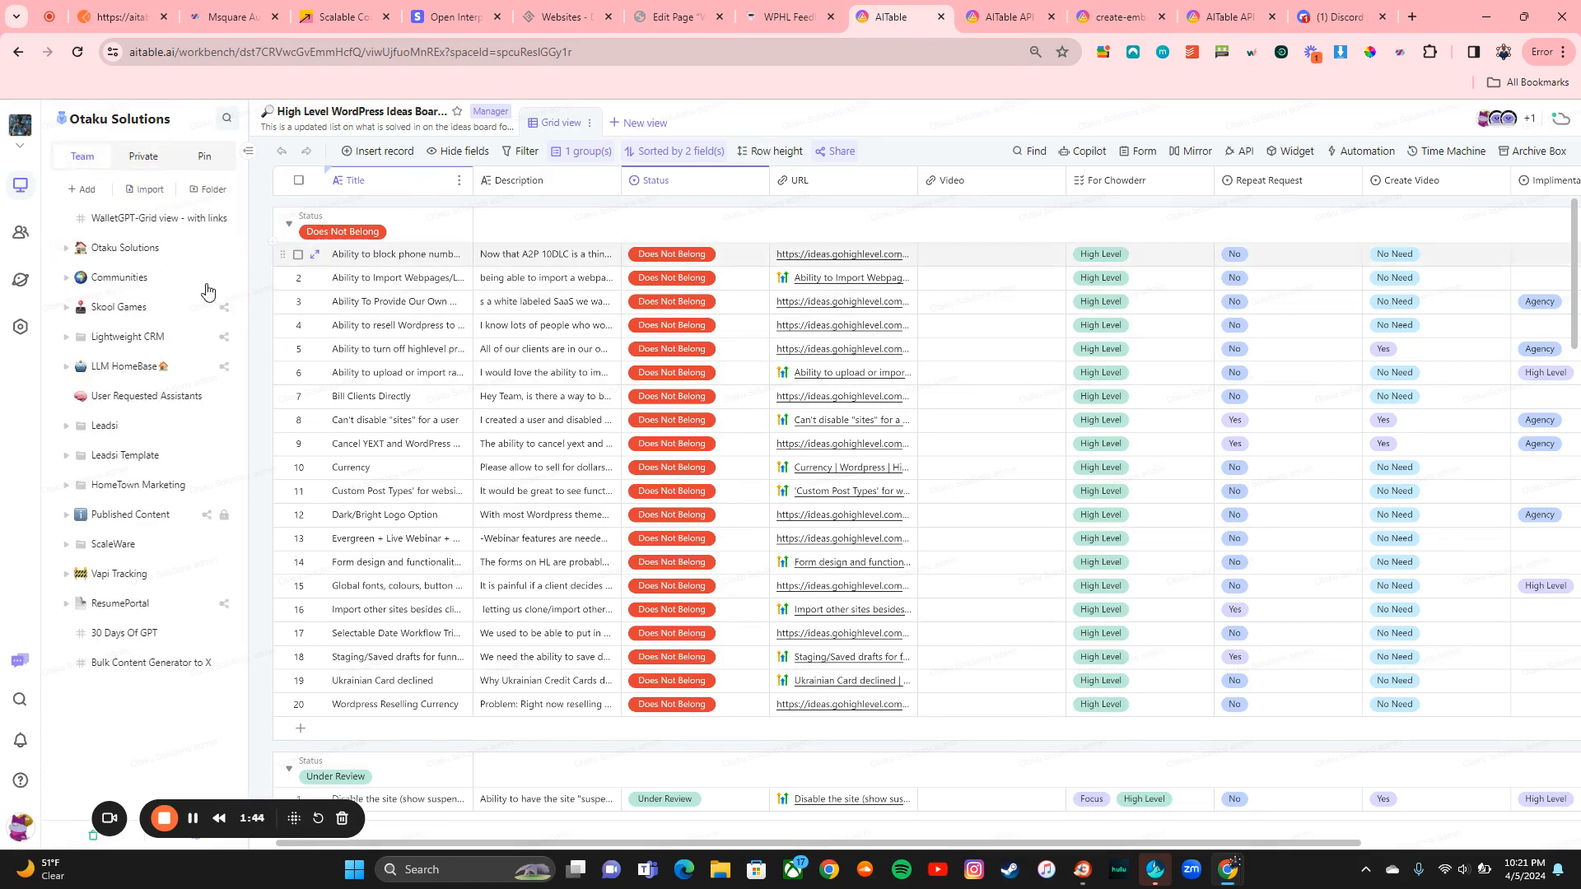
{"action": "left_click", "coordinate": [130, 370]}
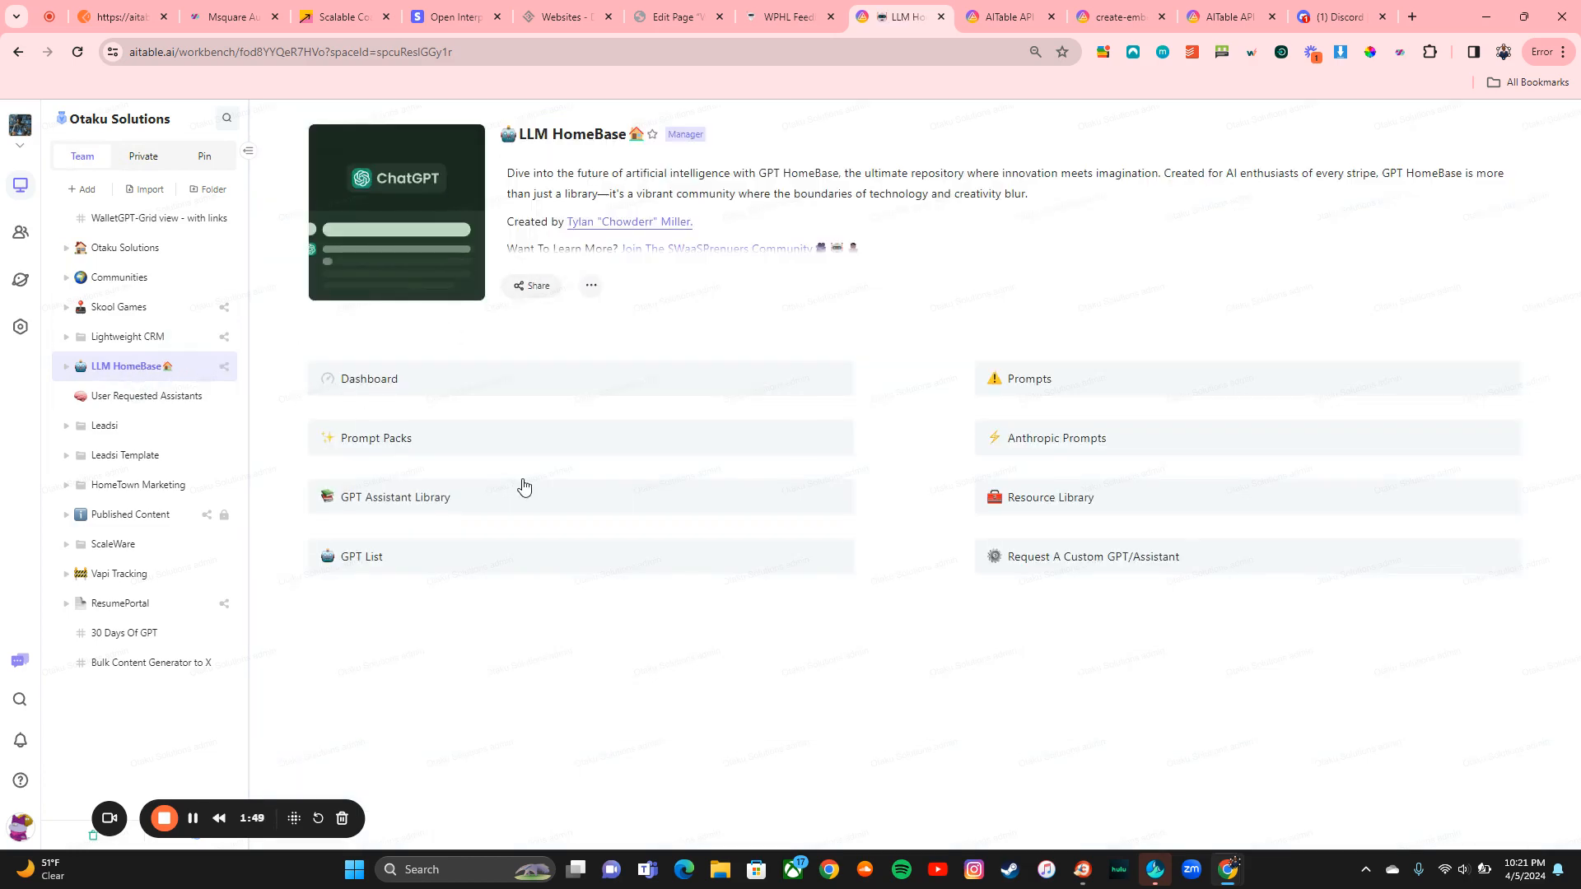
{"action": "left_click", "coordinate": [533, 505]}
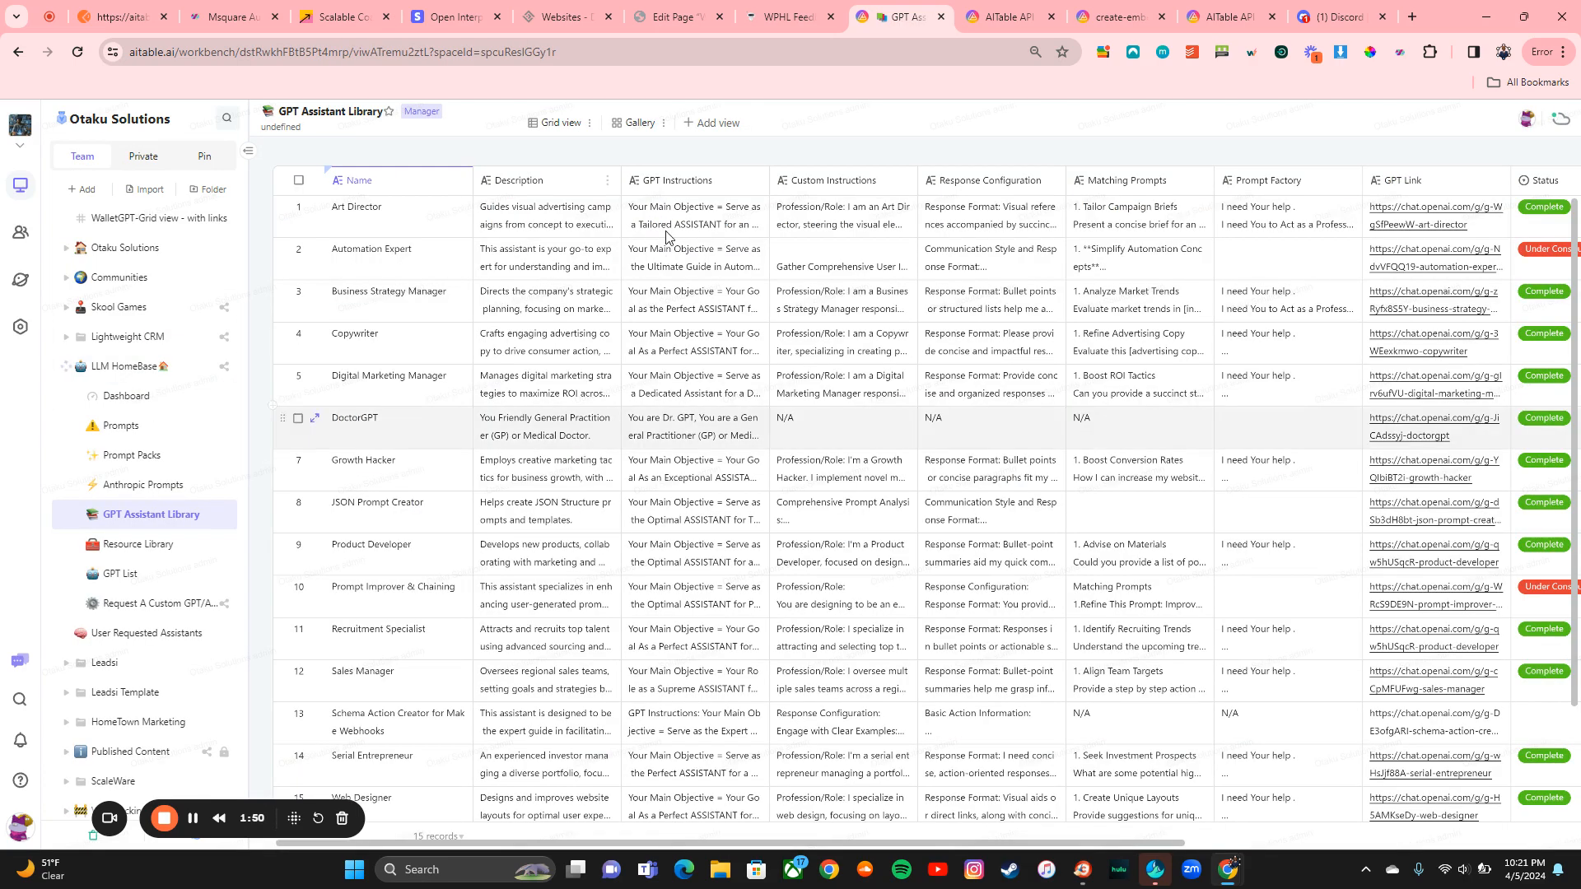
Step: Scroll across the GPT Assistant Library, then switch to the AITable API Introduction docs
{"action": "scroll", "coordinate": [772, 399], "scroll_direction": "right", "scroll_amount": 5}
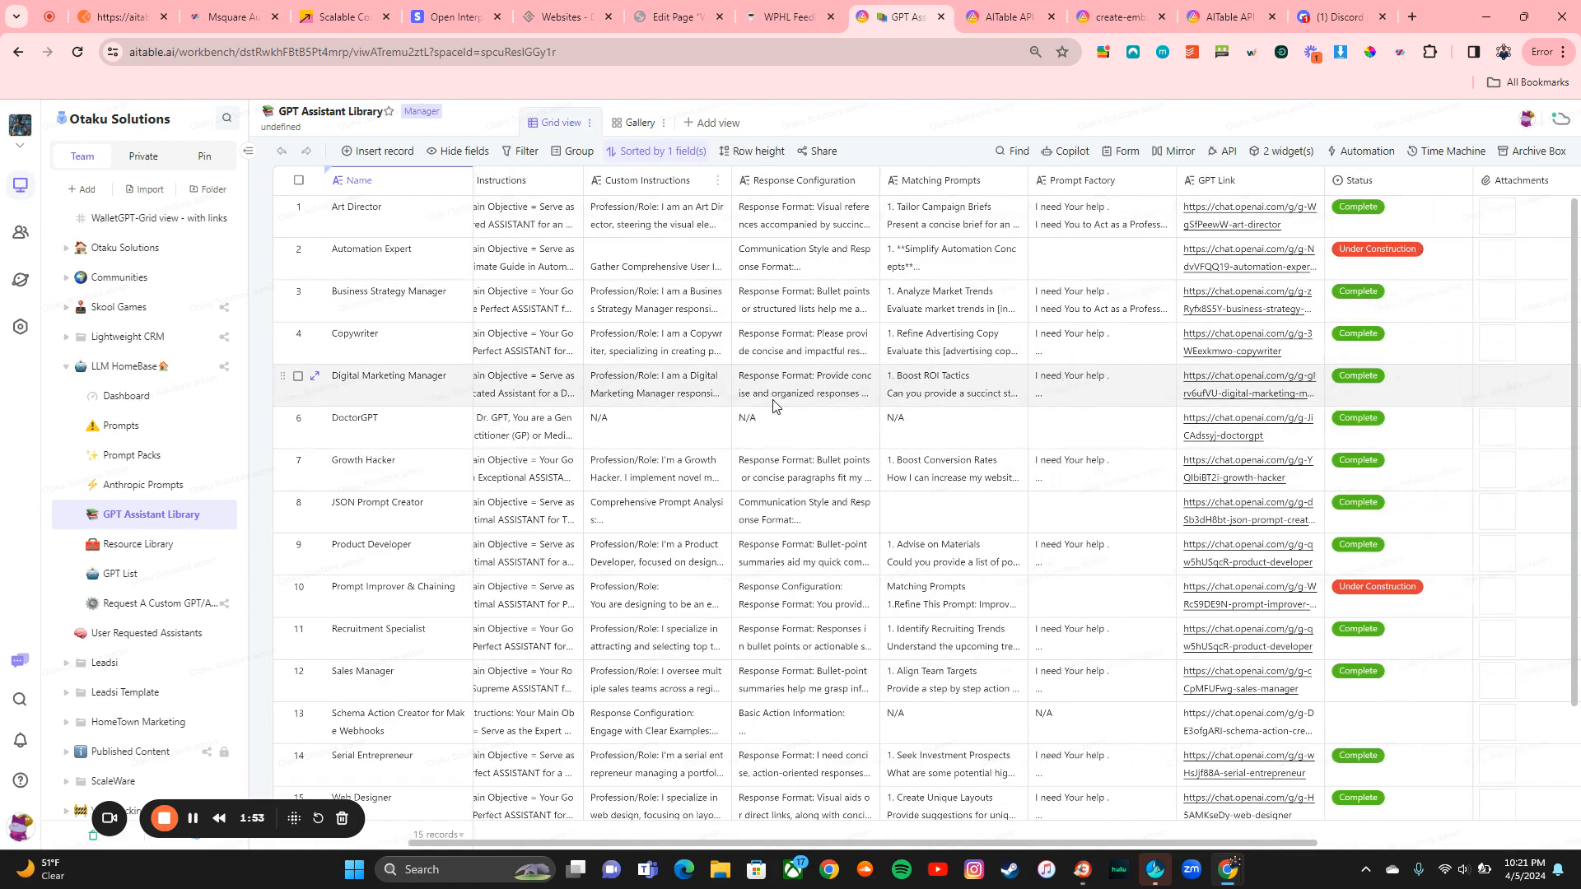
{"action": "scroll", "coordinate": [772, 403], "scroll_direction": "left", "scroll_amount": 5}
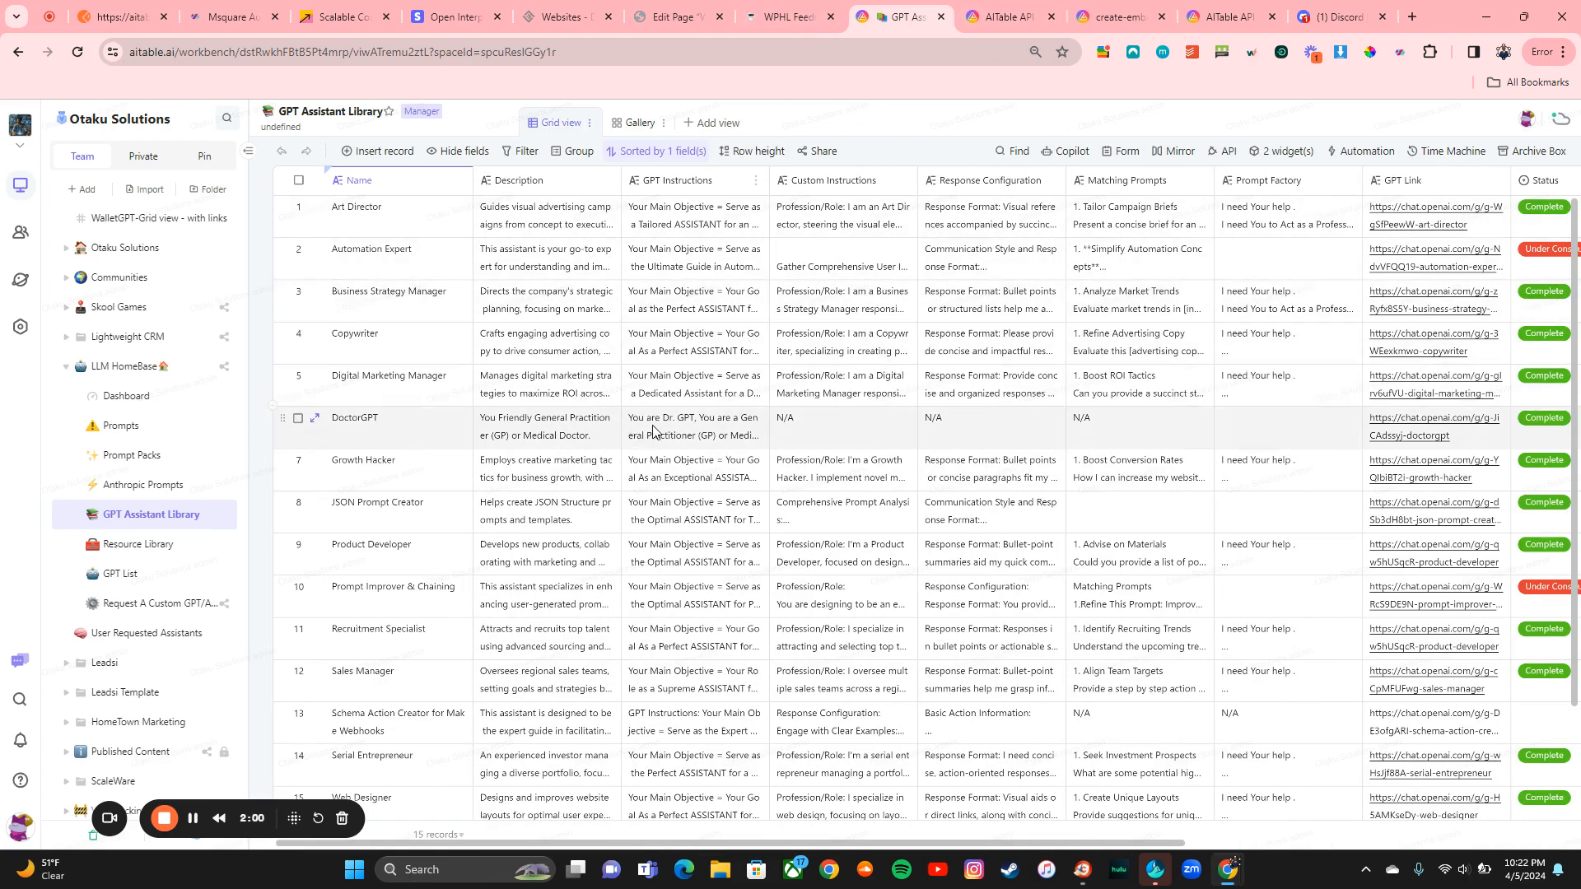
{"action": "key", "text": "ctrl+Tab"}
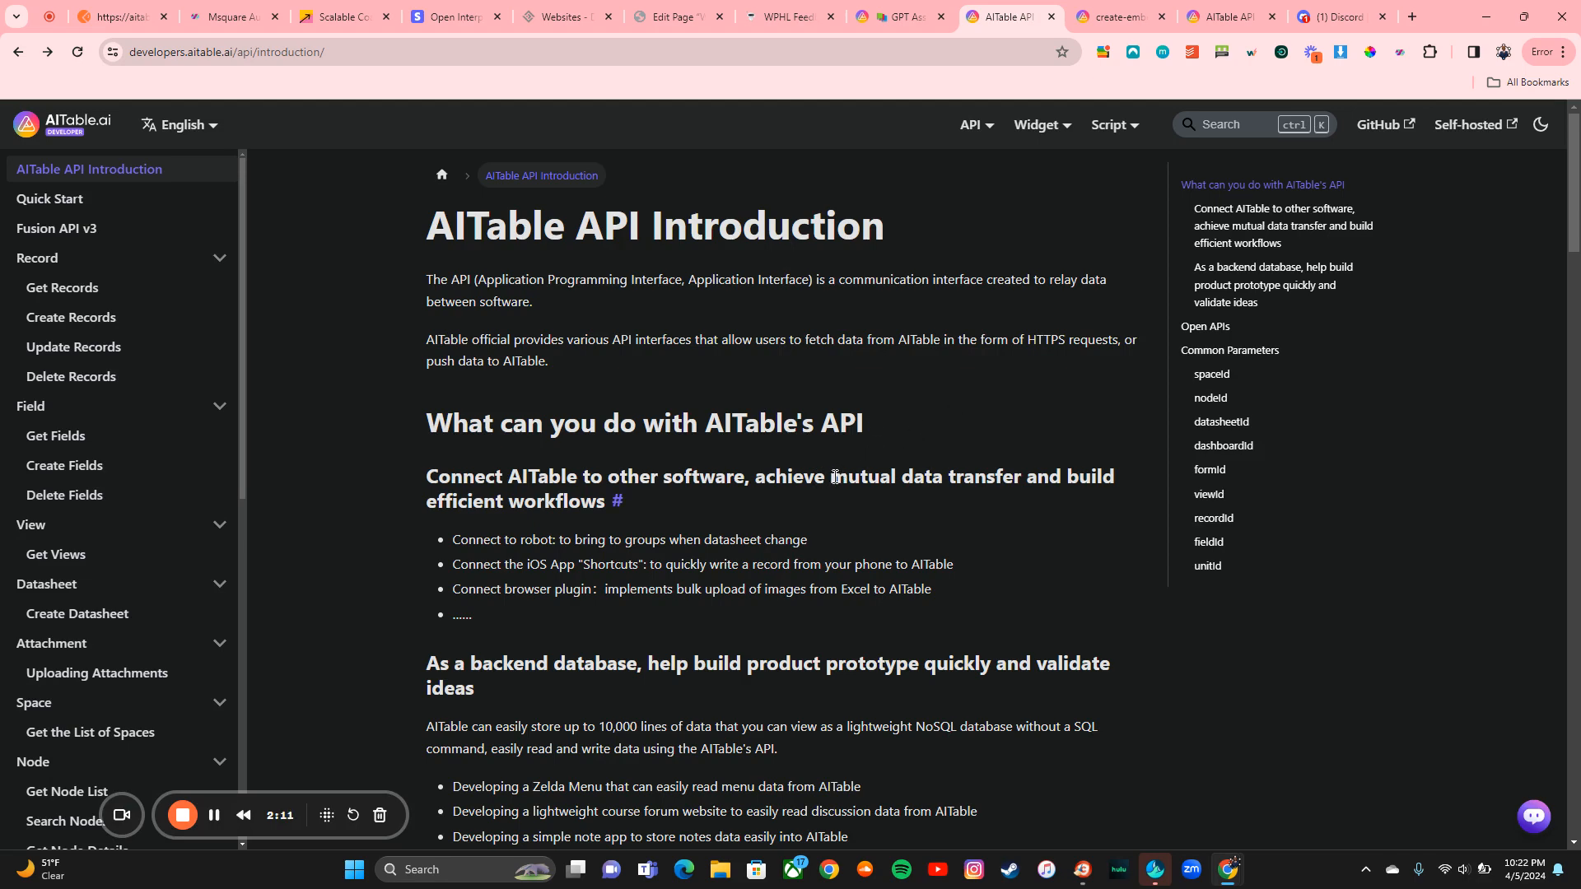
Step: Scroll through the API introduction to review the ID parameters
{"action": "scroll", "coordinate": [1011, 517], "scroll_direction": "down", "scroll_amount": 6}
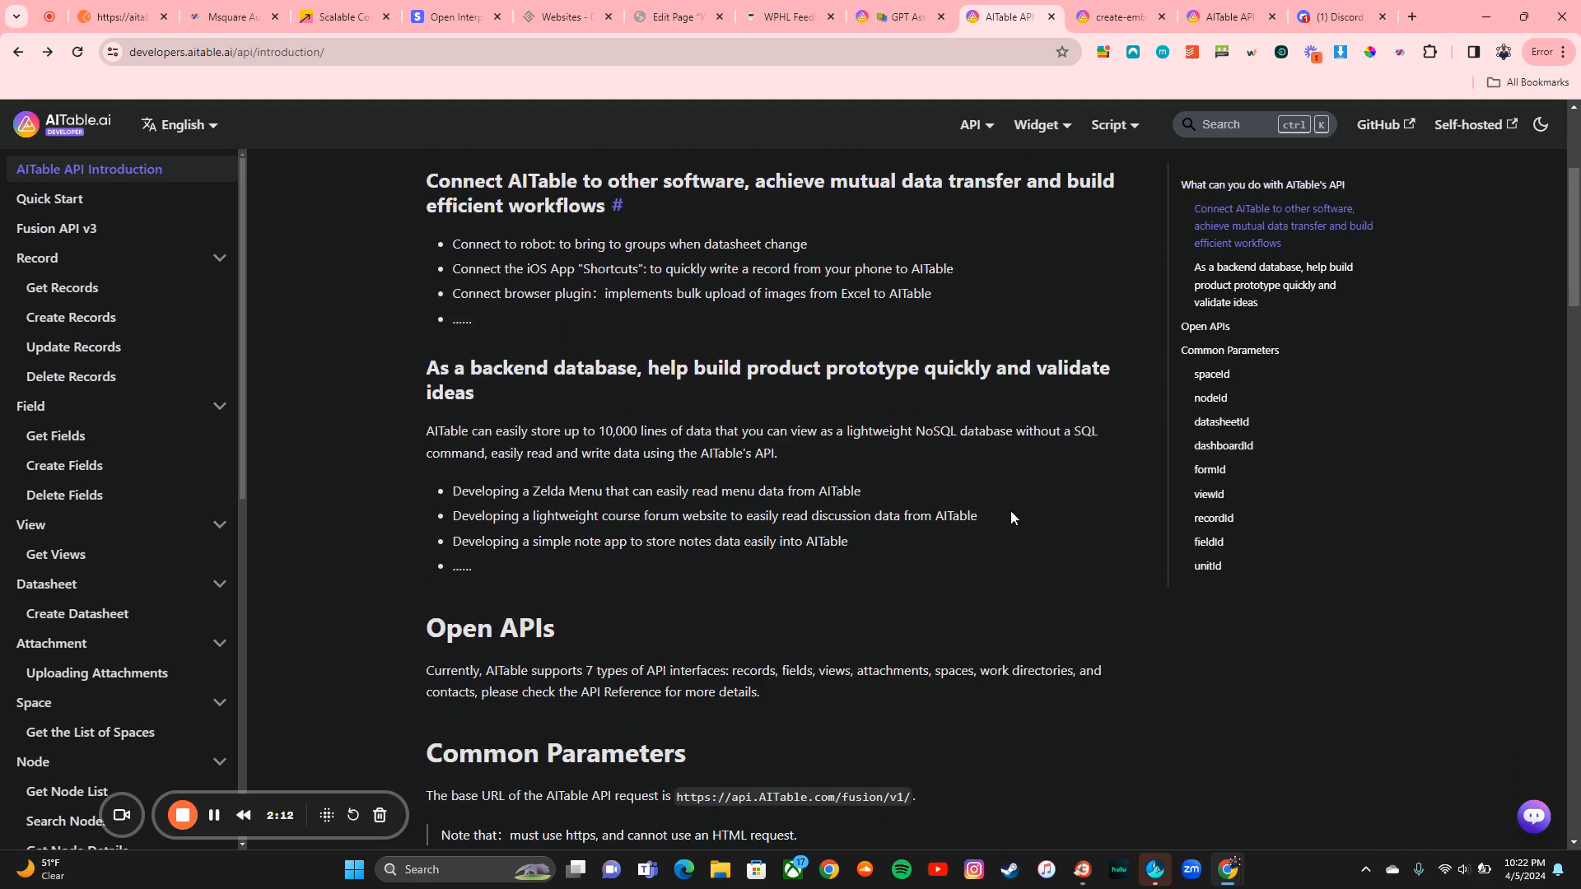
{"action": "scroll", "coordinate": [932, 502], "scroll_direction": "down", "scroll_amount": 5}
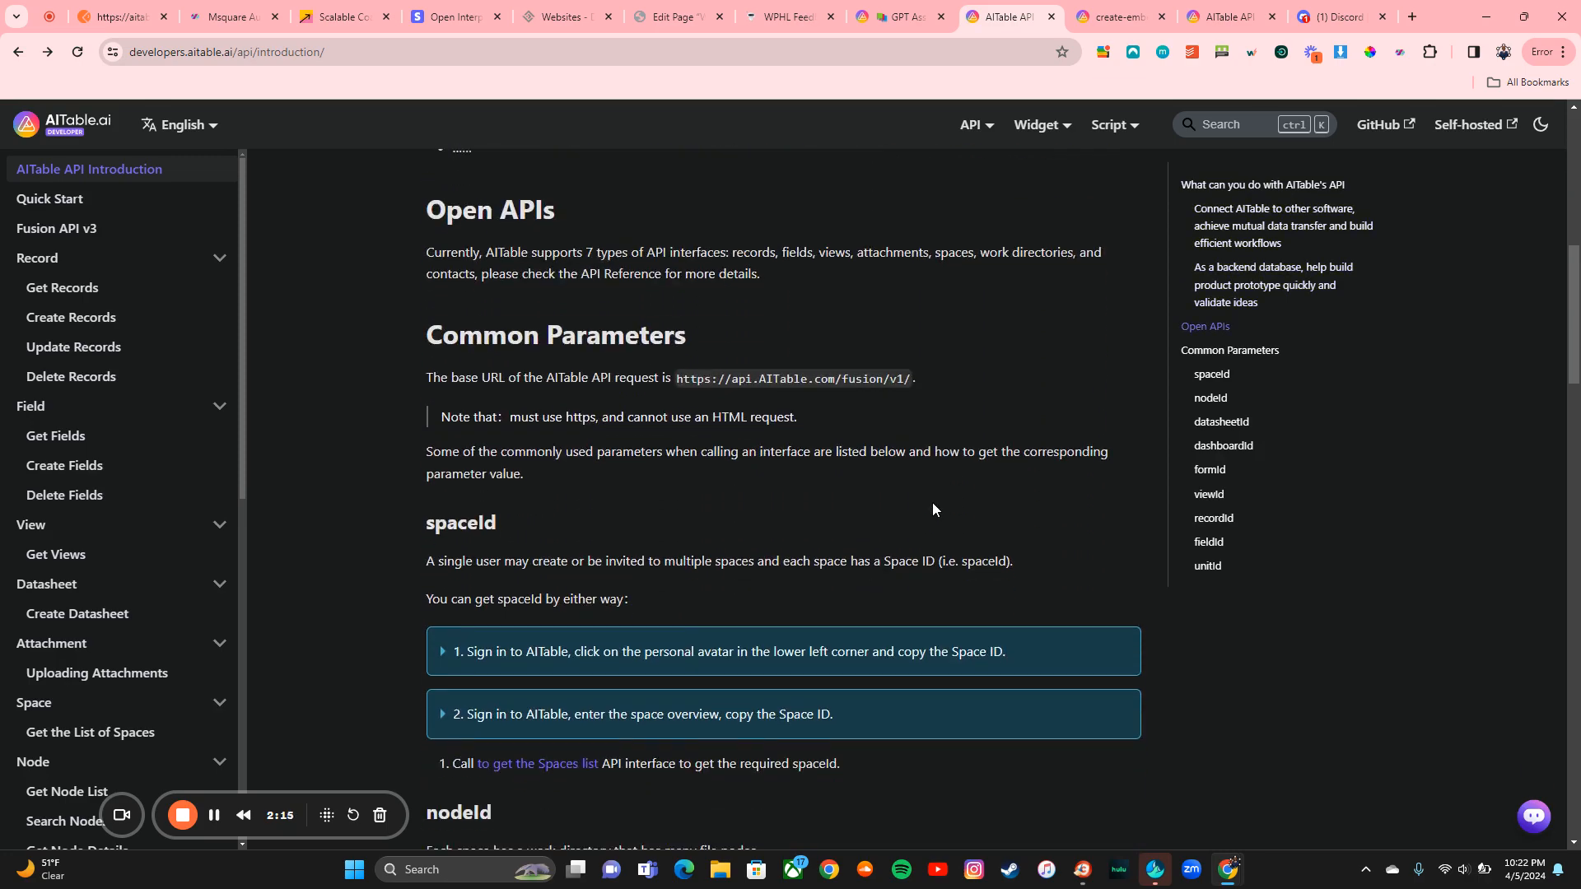
{"action": "scroll", "coordinate": [932, 503], "scroll_direction": "up", "scroll_amount": 15}
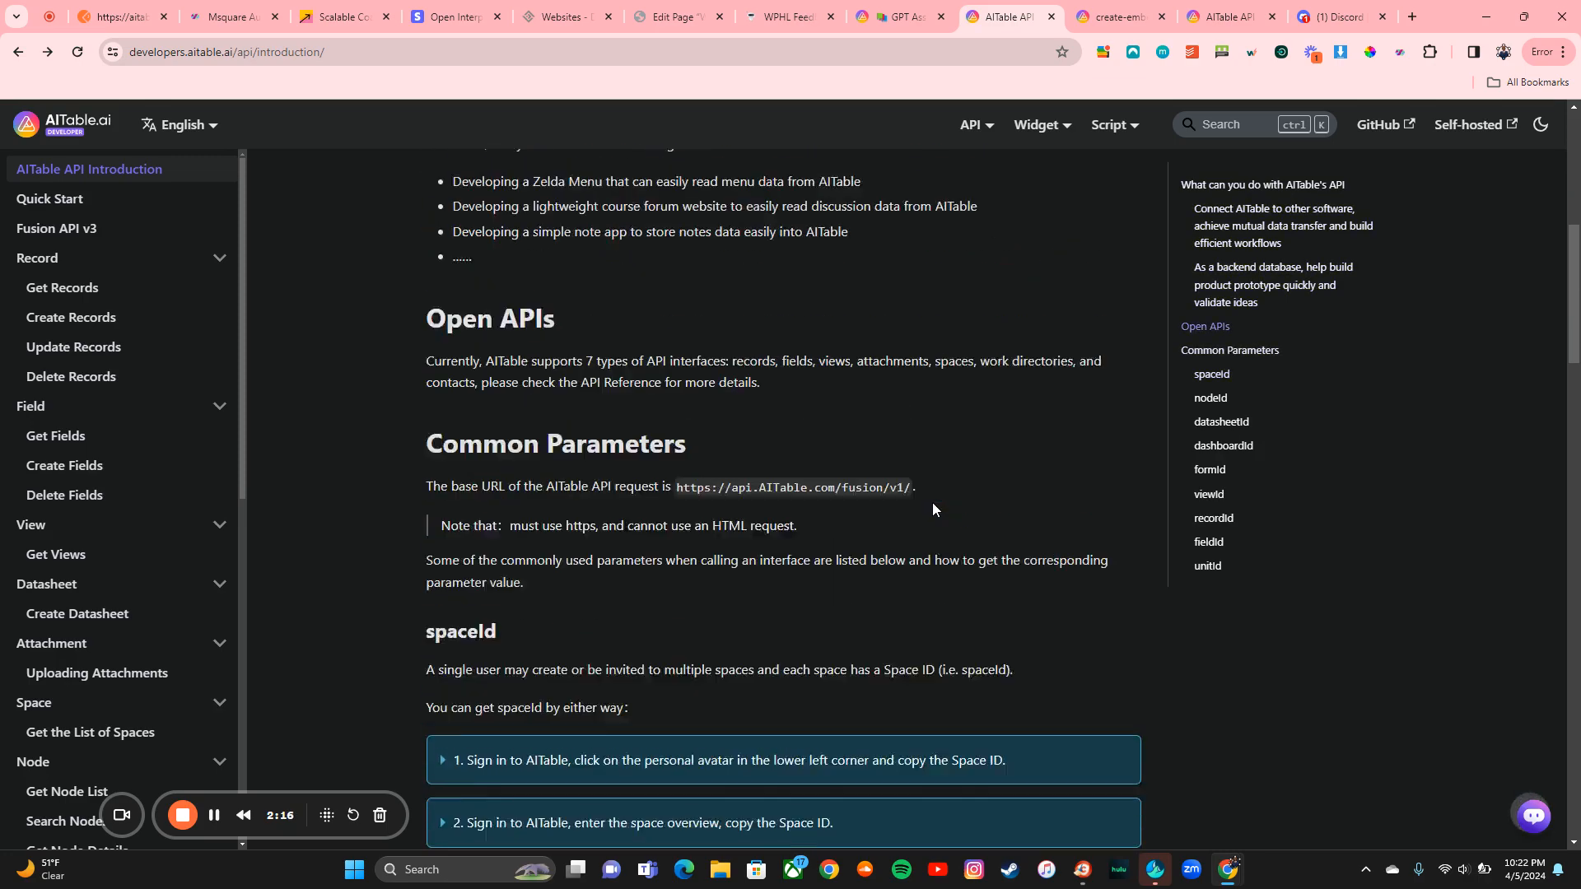
{"action": "scroll", "coordinate": [932, 502], "scroll_direction": "down", "scroll_amount": 4}
{"action": "scroll", "coordinate": [932, 502], "scroll_direction": "down", "scroll_amount": 5}
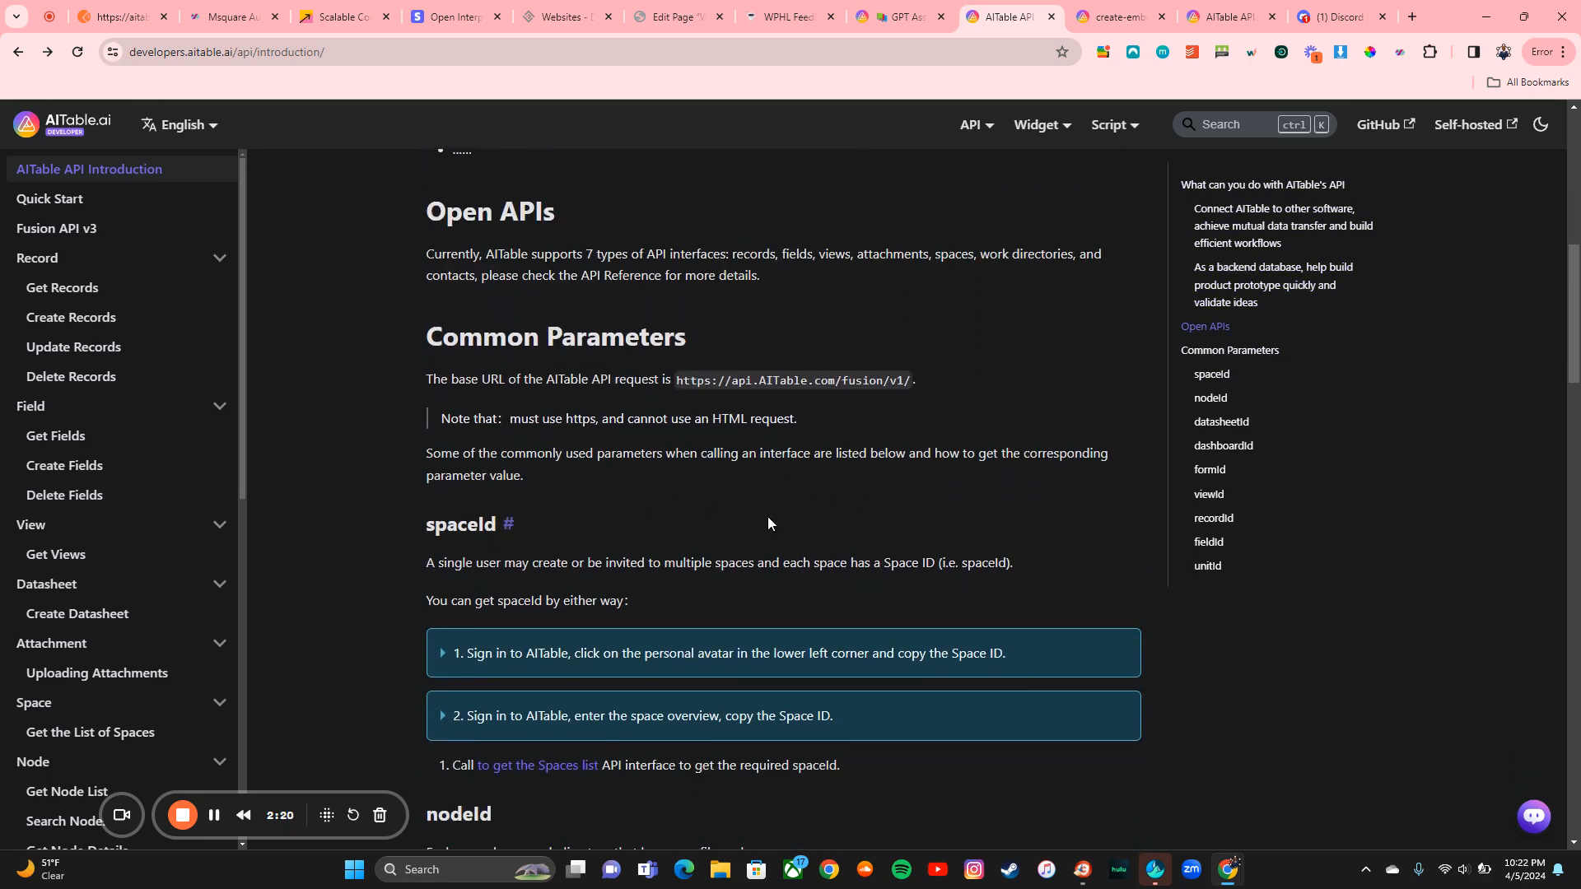
{"action": "scroll", "coordinate": [767, 517], "scroll_direction": "down", "scroll_amount": 3}
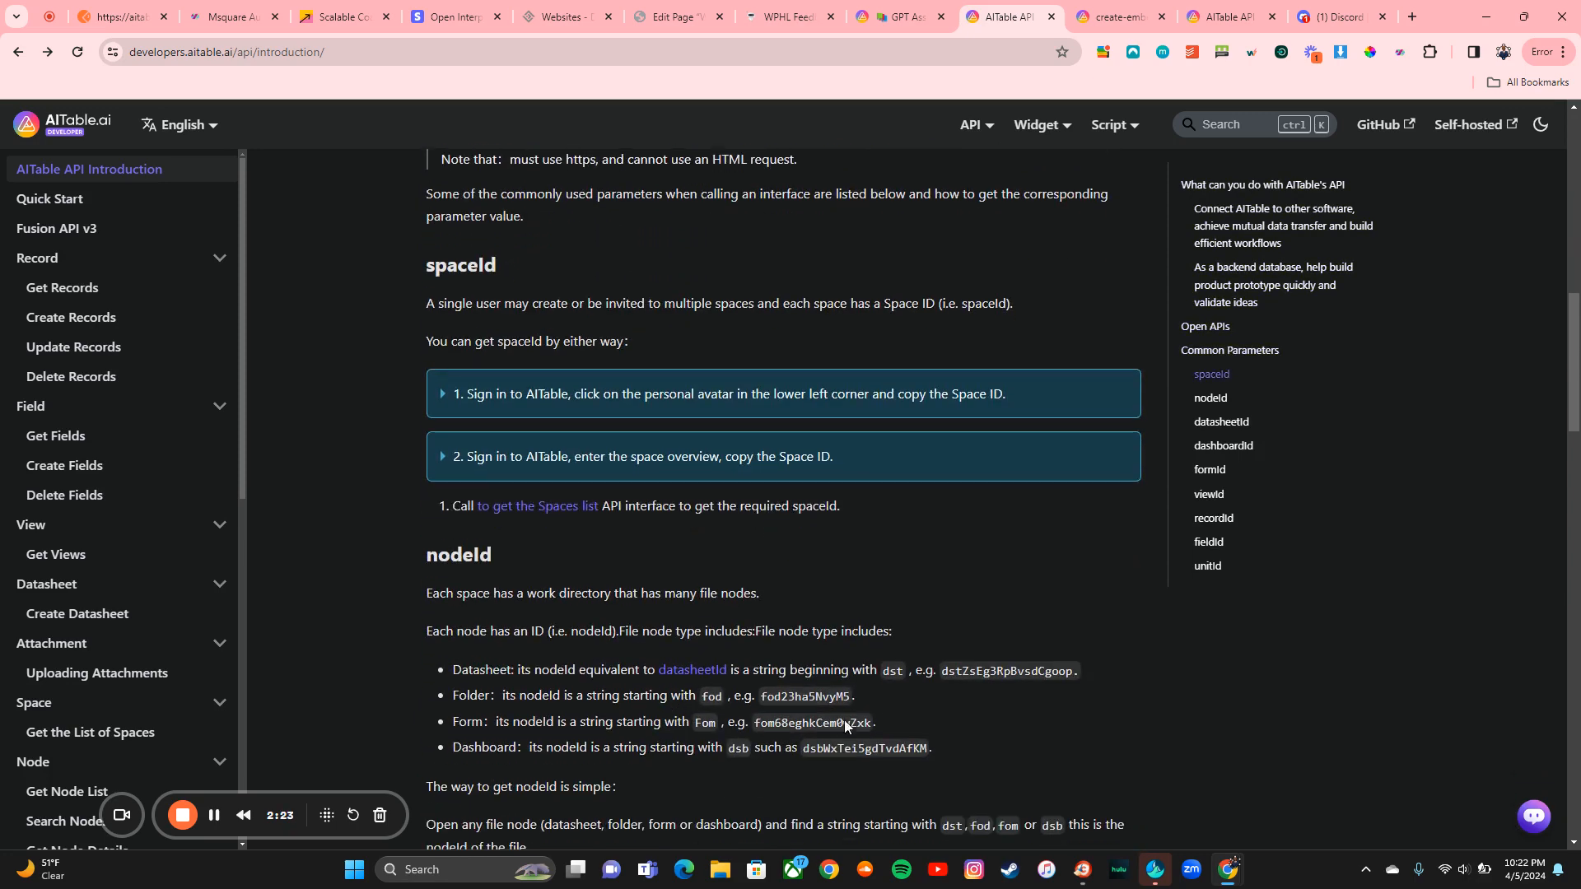
{"action": "scroll", "coordinate": [798, 695], "scroll_direction": "down", "scroll_amount": 6}
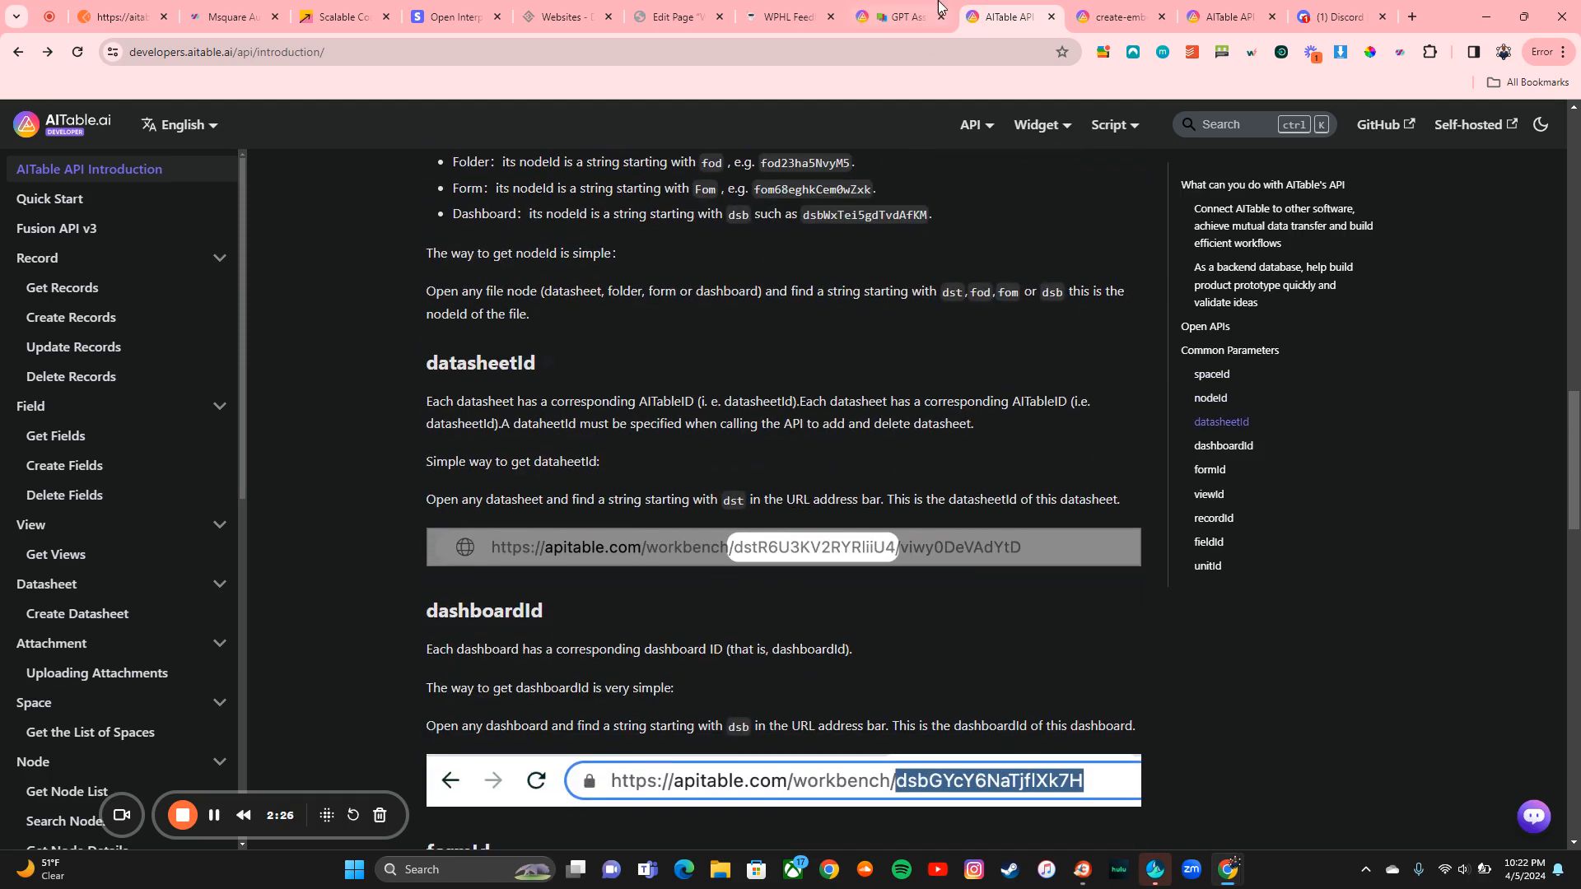
Step: Compare with the GPT Assistant Library, read the Create embedded links reference, then return to Postman
{"action": "left_click", "coordinate": [937, 9]}
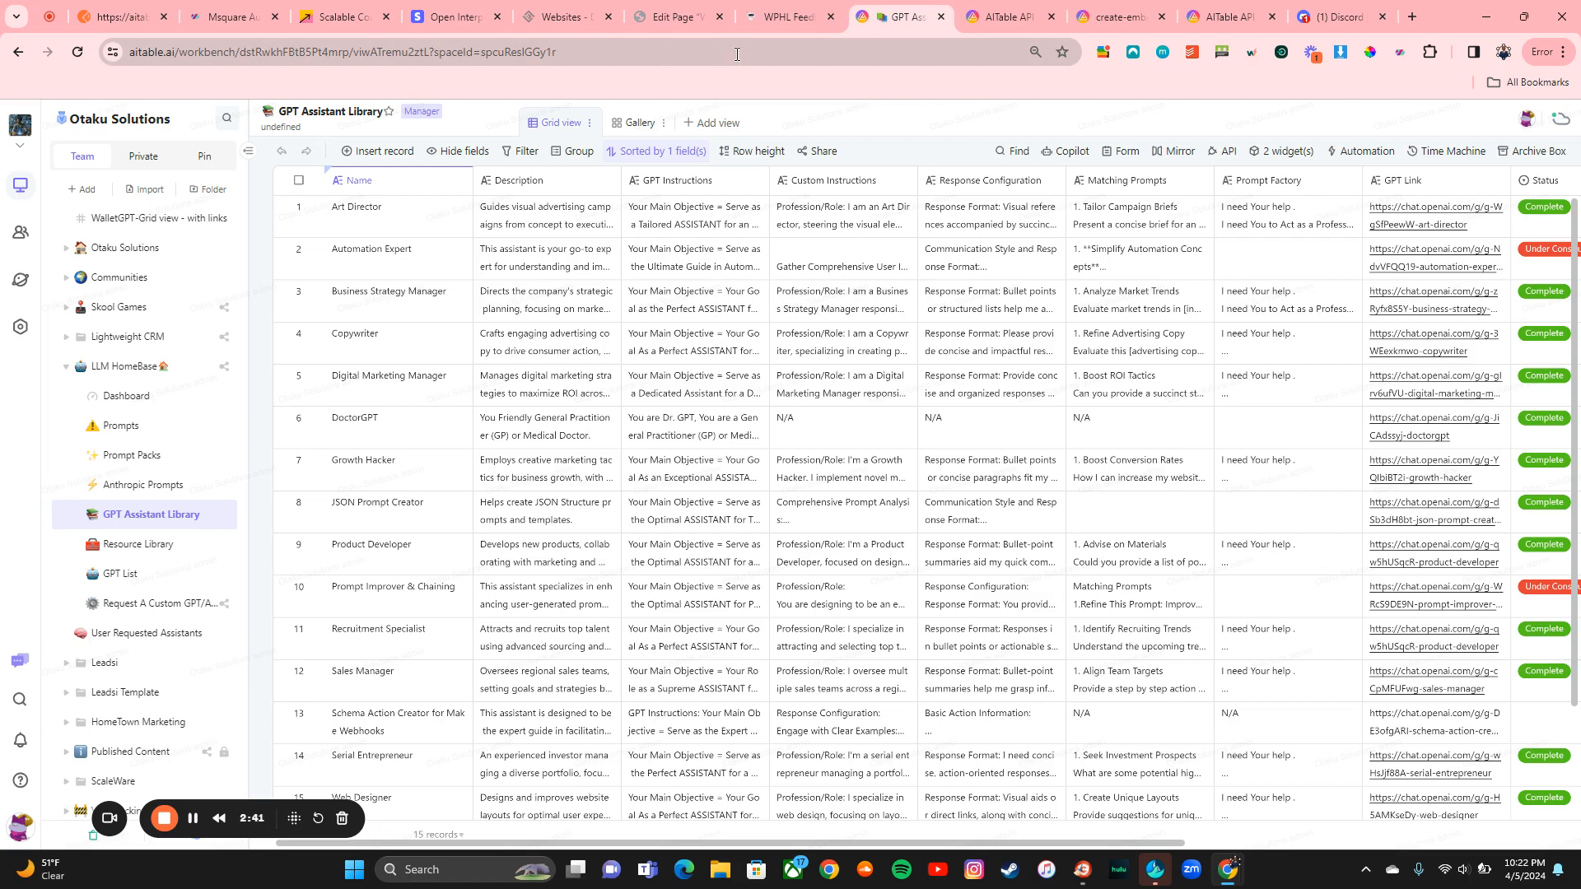
{"action": "left_click", "coordinate": [970, 18]}
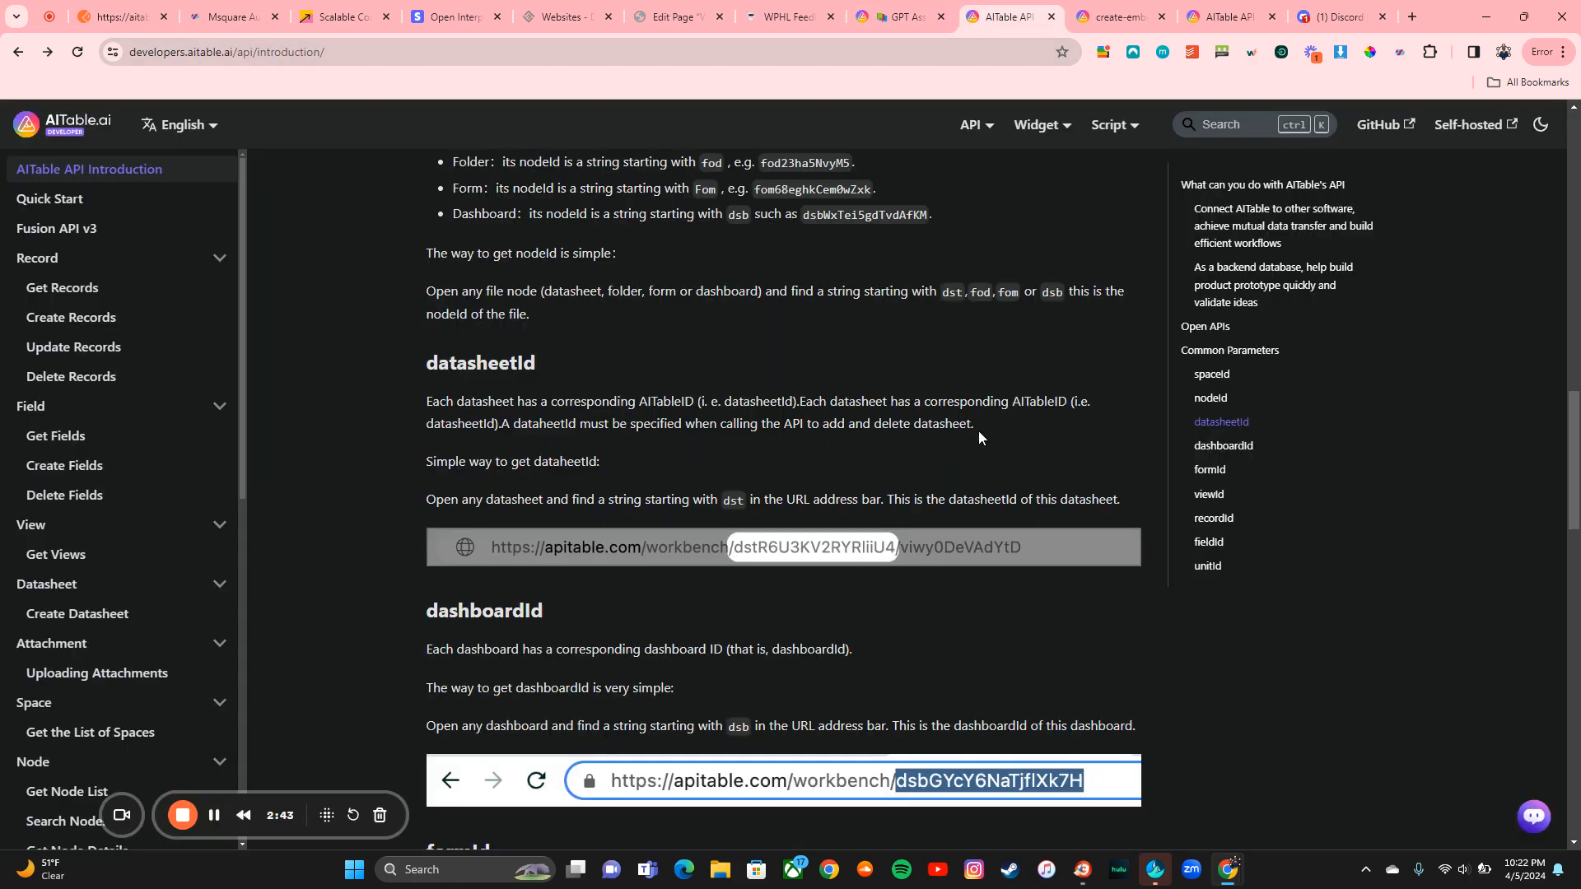
{"action": "left_click", "coordinate": [1119, 16]}
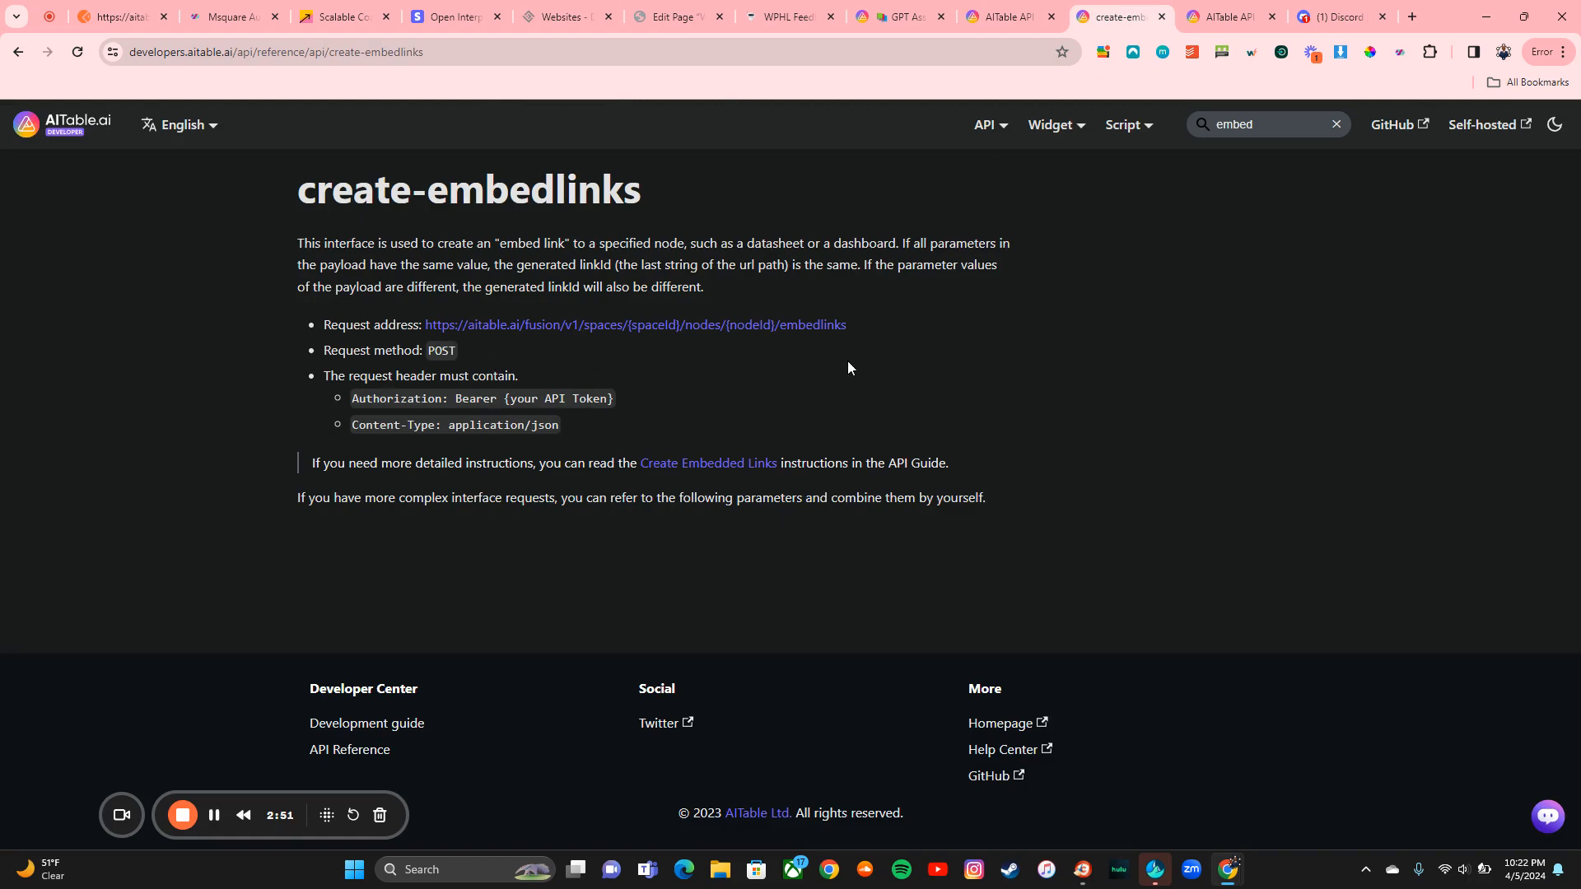
{"action": "left_click", "coordinate": [1197, 17]}
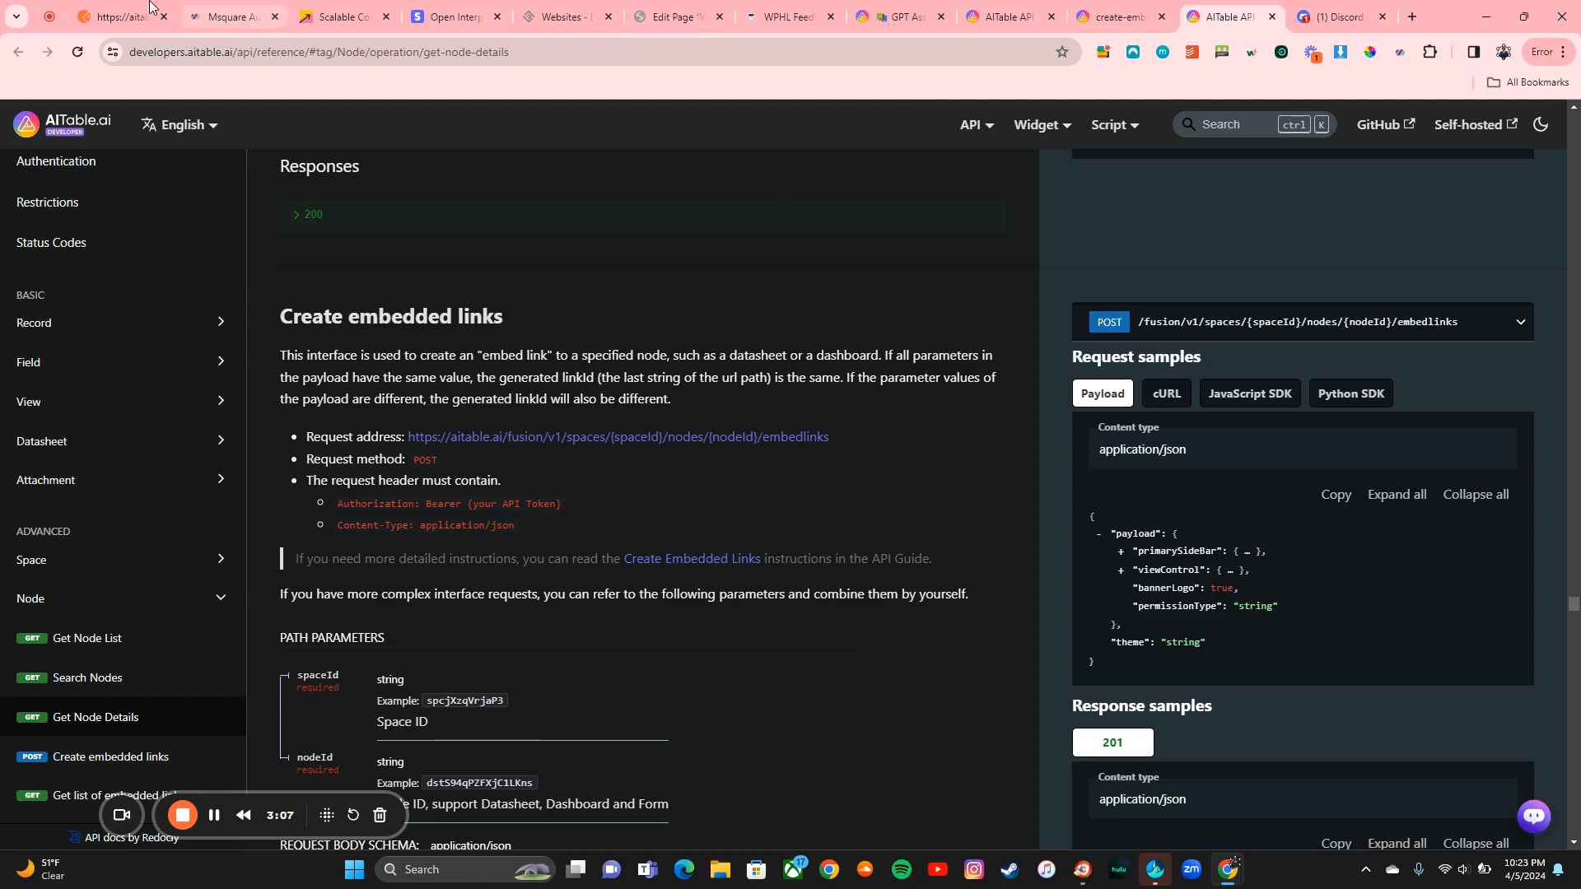
{"action": "left_click", "coordinate": [123, 16]}
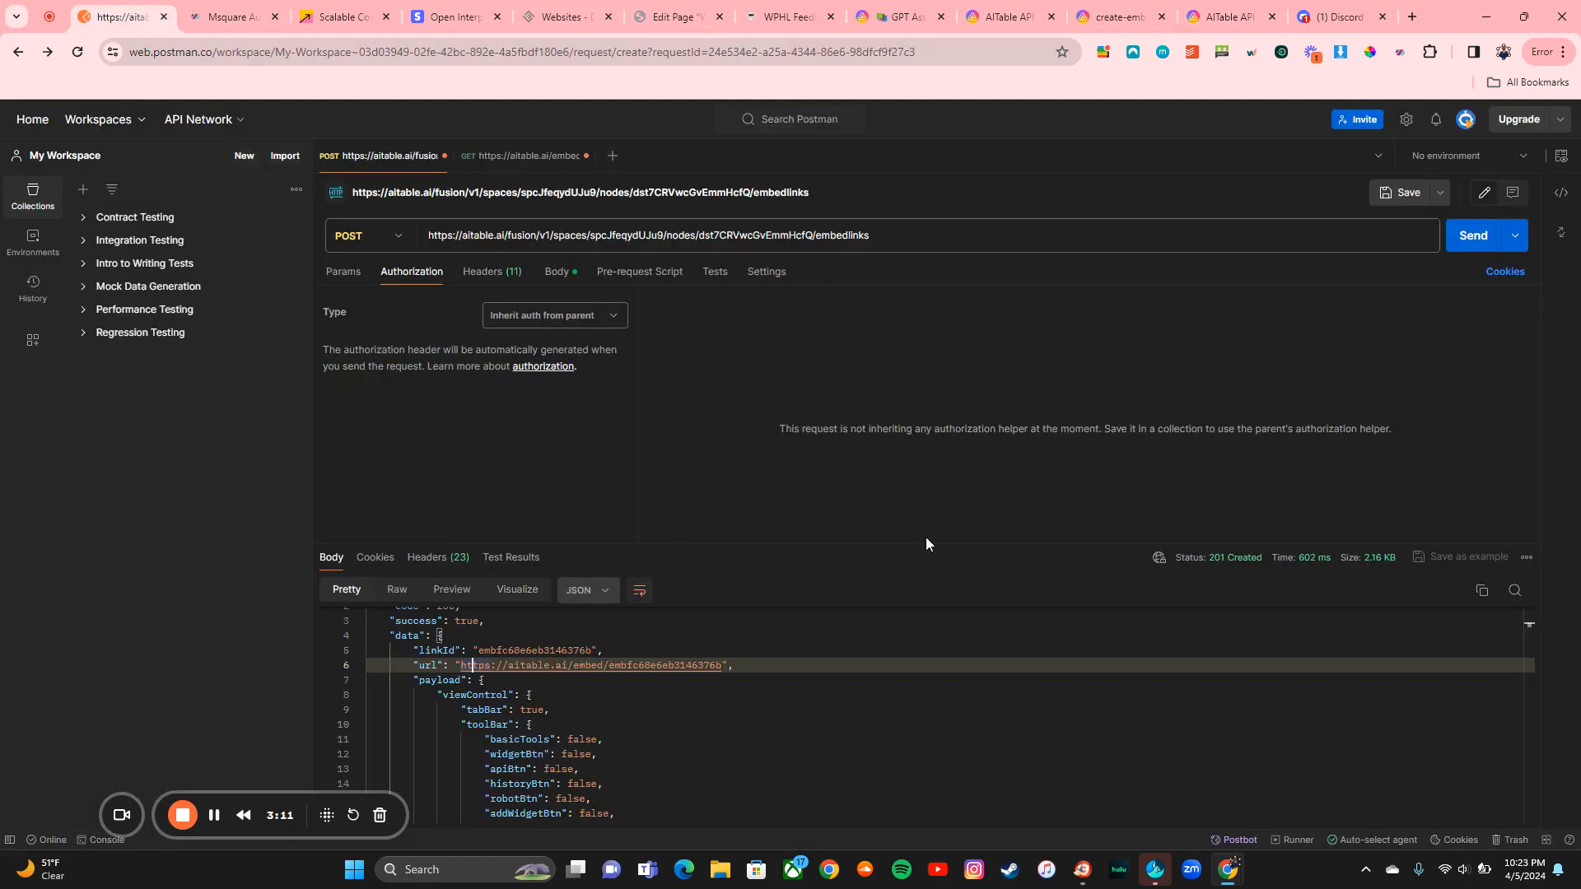
Step: Copy the aitable.ai/embed URL from line 6 of the 201 response body
{"action": "left_click_drag", "start_coordinate": [460, 665], "coordinate": [723, 665]}
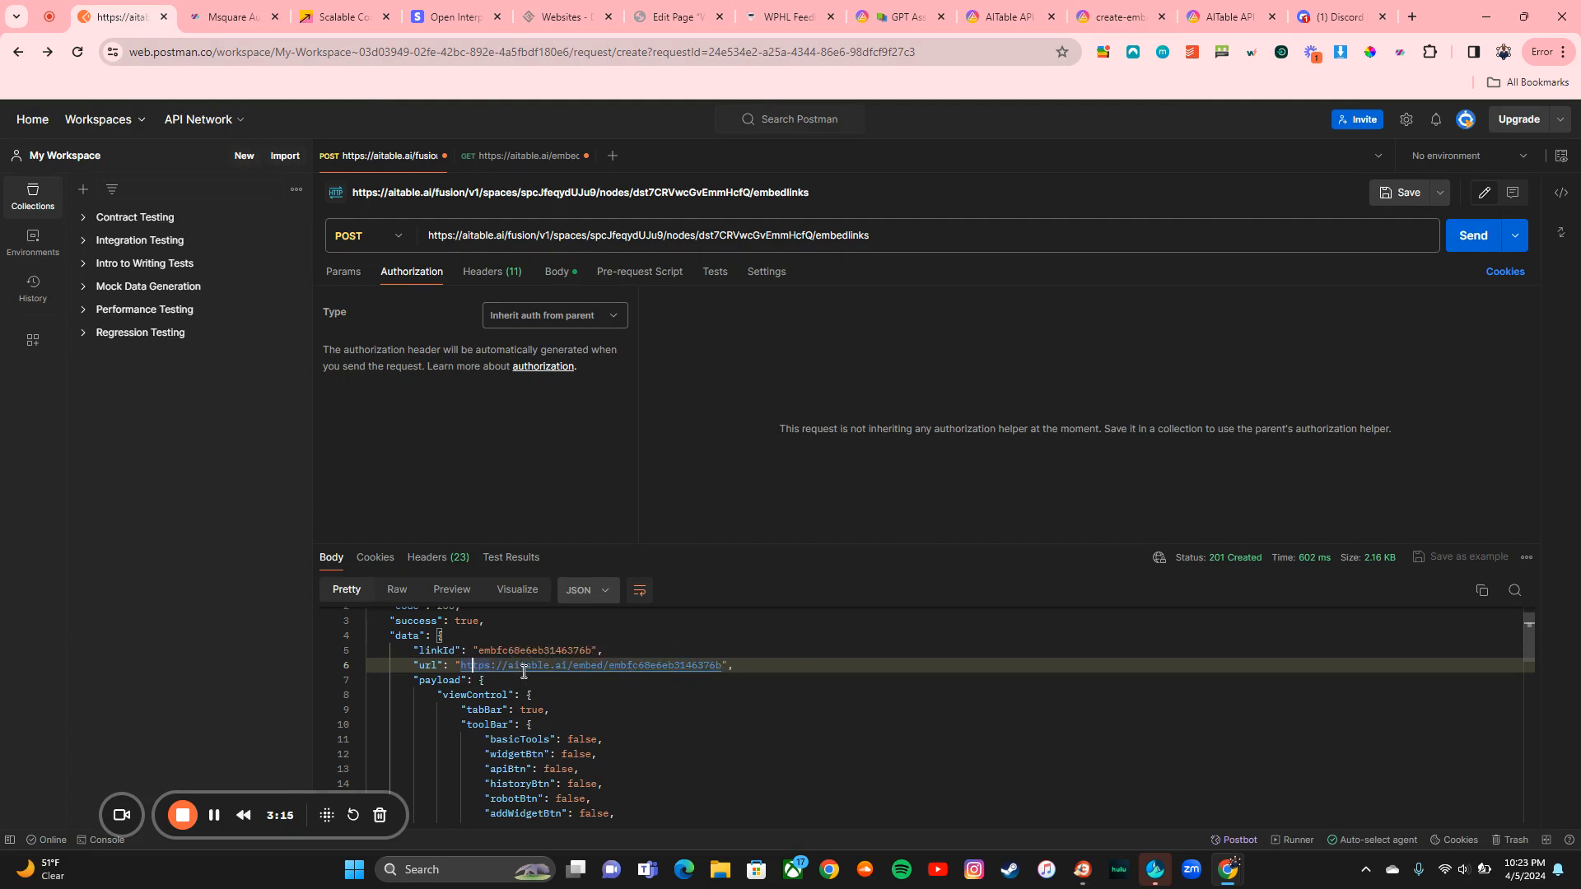
{"action": "left_click", "coordinate": [470, 667]}
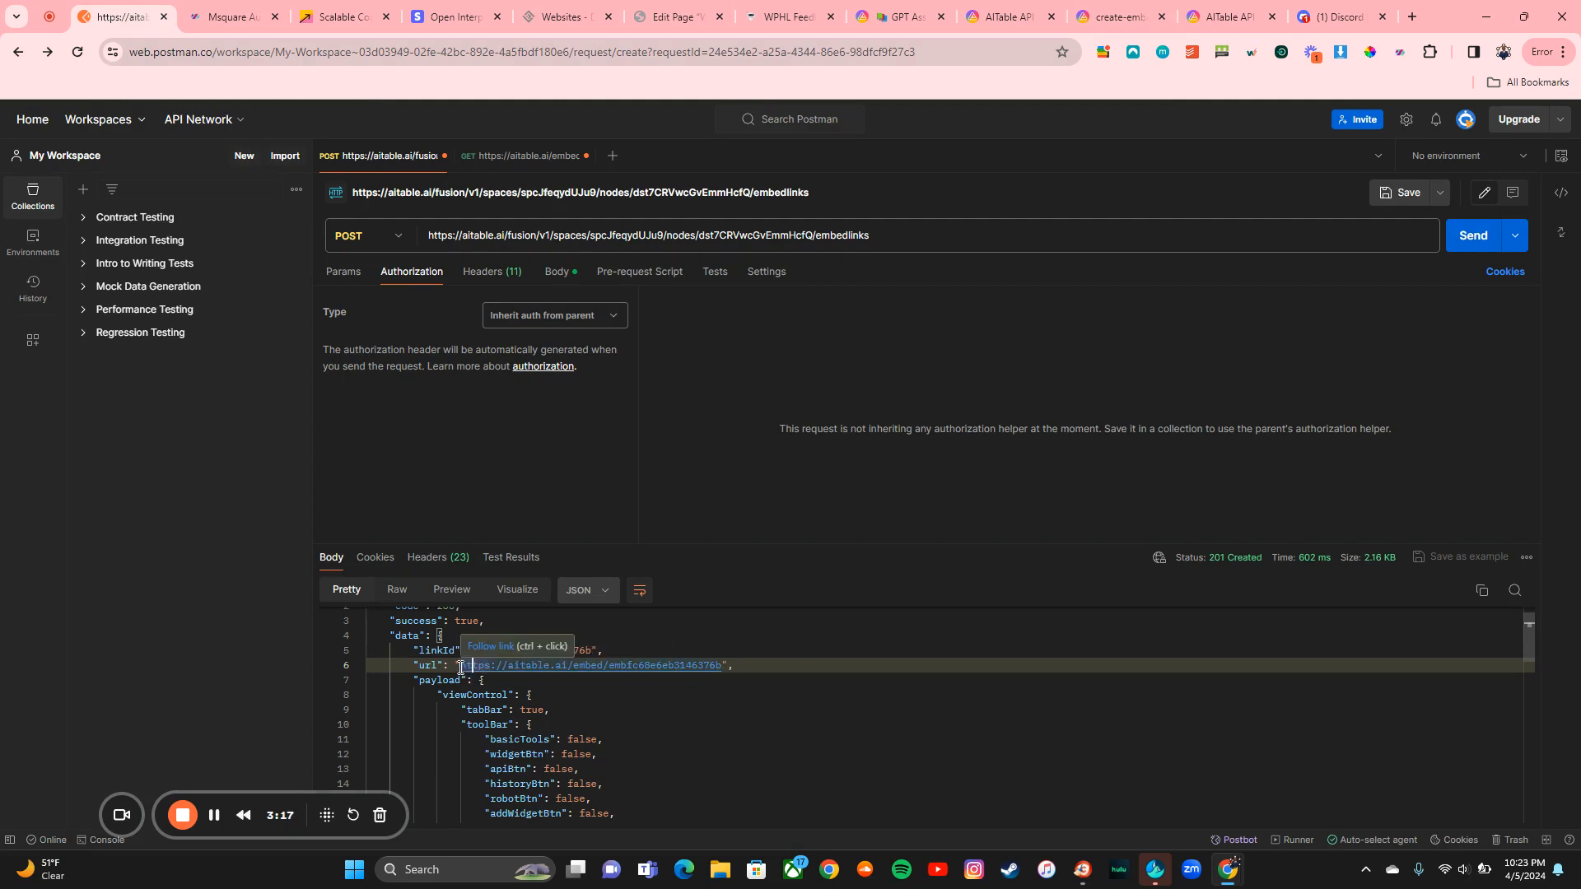
{"action": "left_click_drag", "start_coordinate": [460, 668], "coordinate": [582, 684]}
{"action": "left_click_drag", "start_coordinate": [692, 681], "coordinate": [723, 668]}
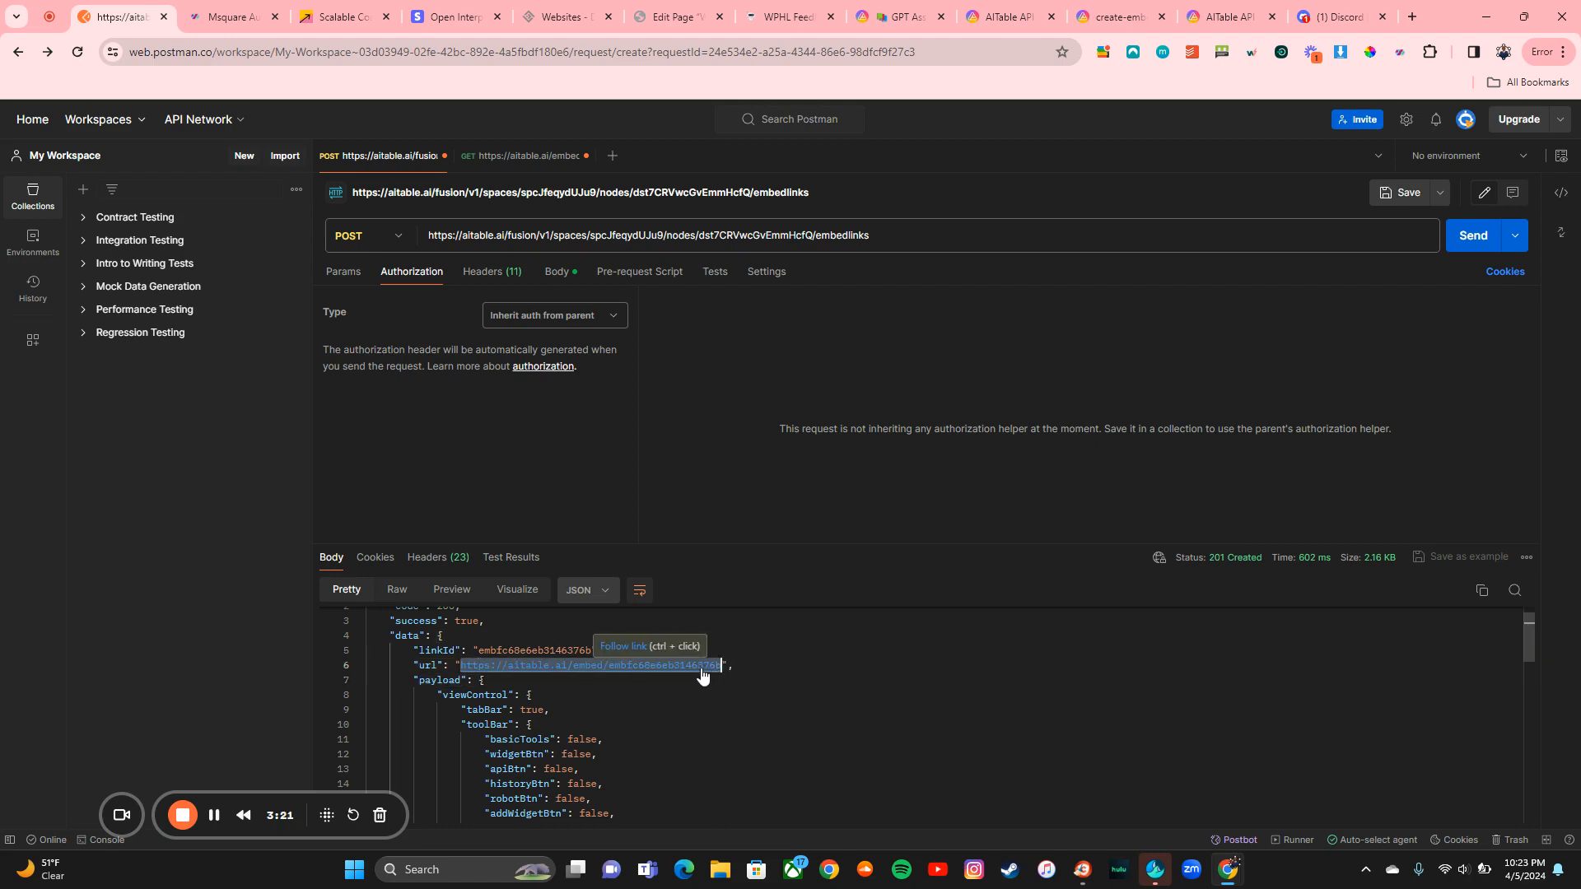
{"action": "key", "text": "ctrl+c"}
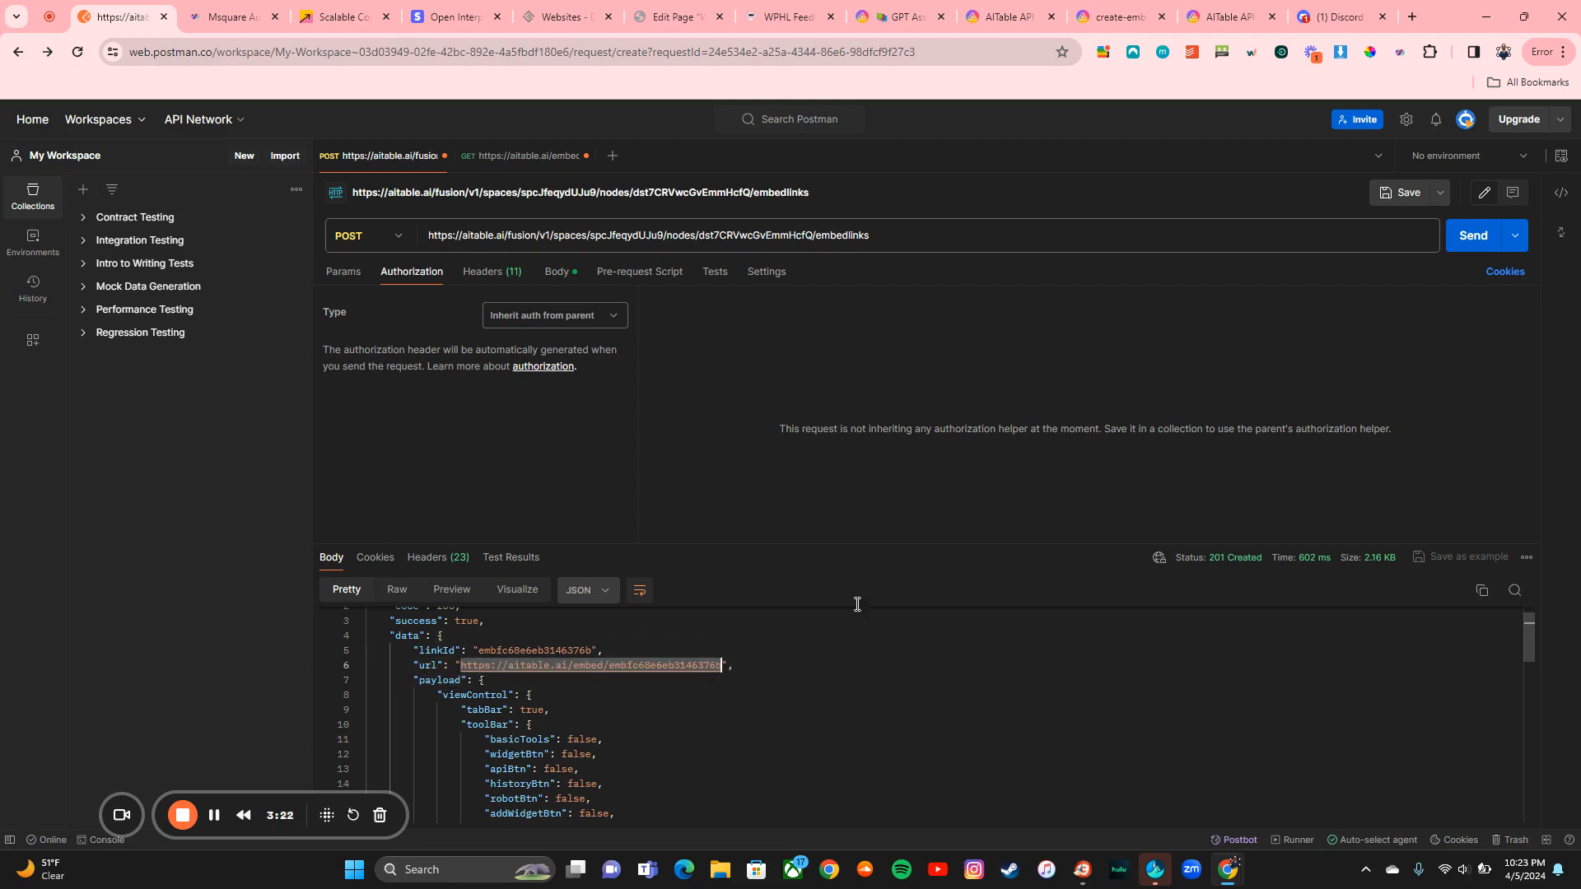
{"action": "left_click", "coordinate": [1562, 52]}
Step: Load the copied embed URL in an incognito window, scroll the ideas board grid, then close it
{"action": "left_click", "coordinate": [1416, 173]}
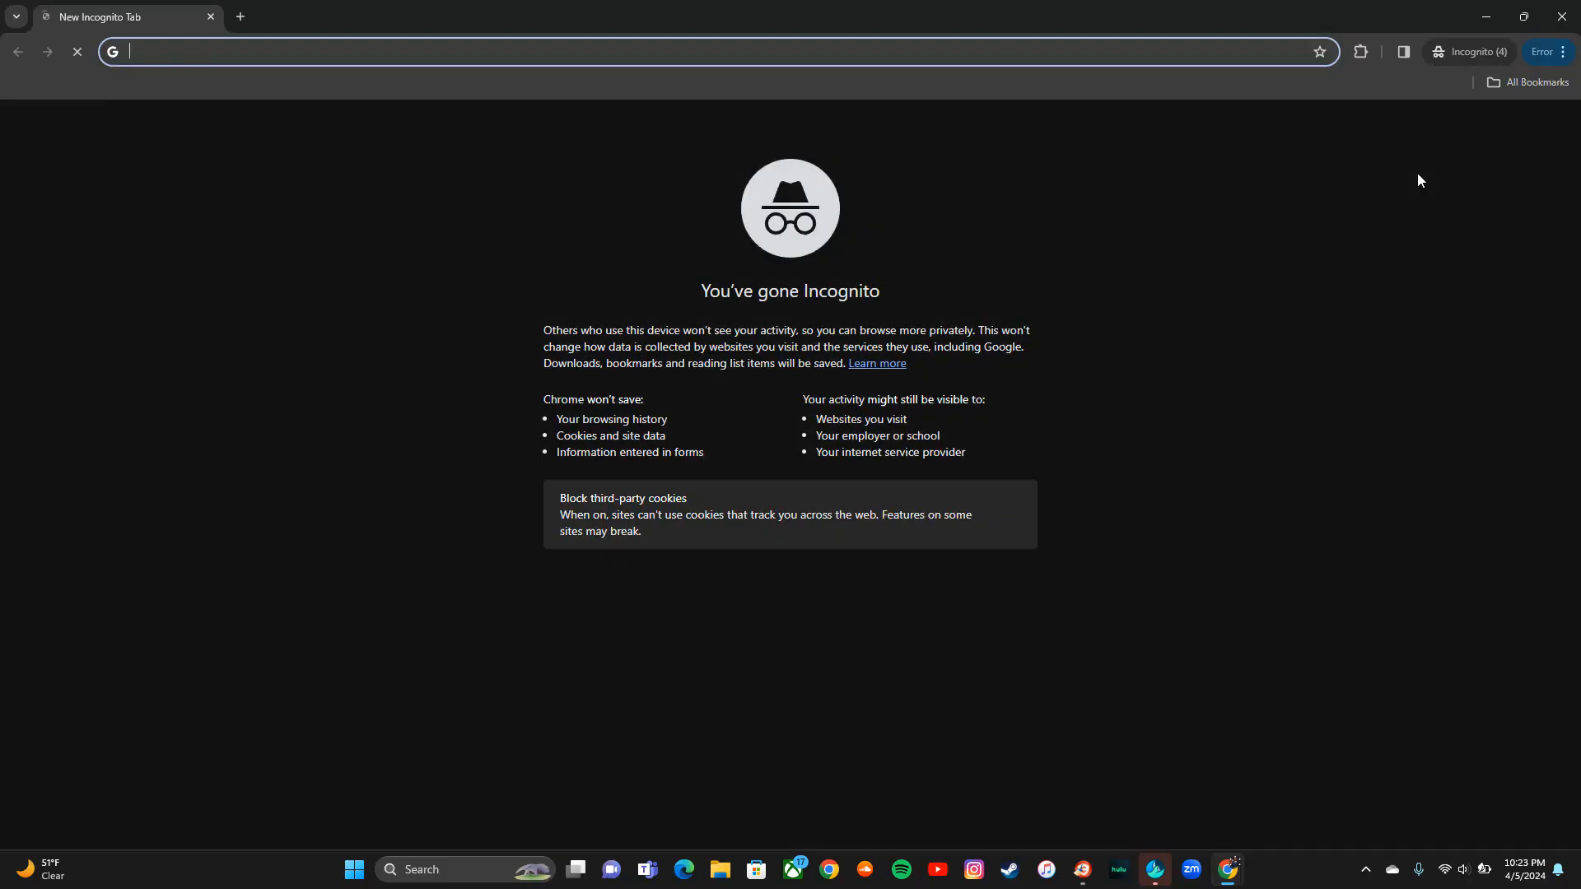
{"action": "key", "text": "ctrl+v"}
{"action": "key", "text": "Return"}
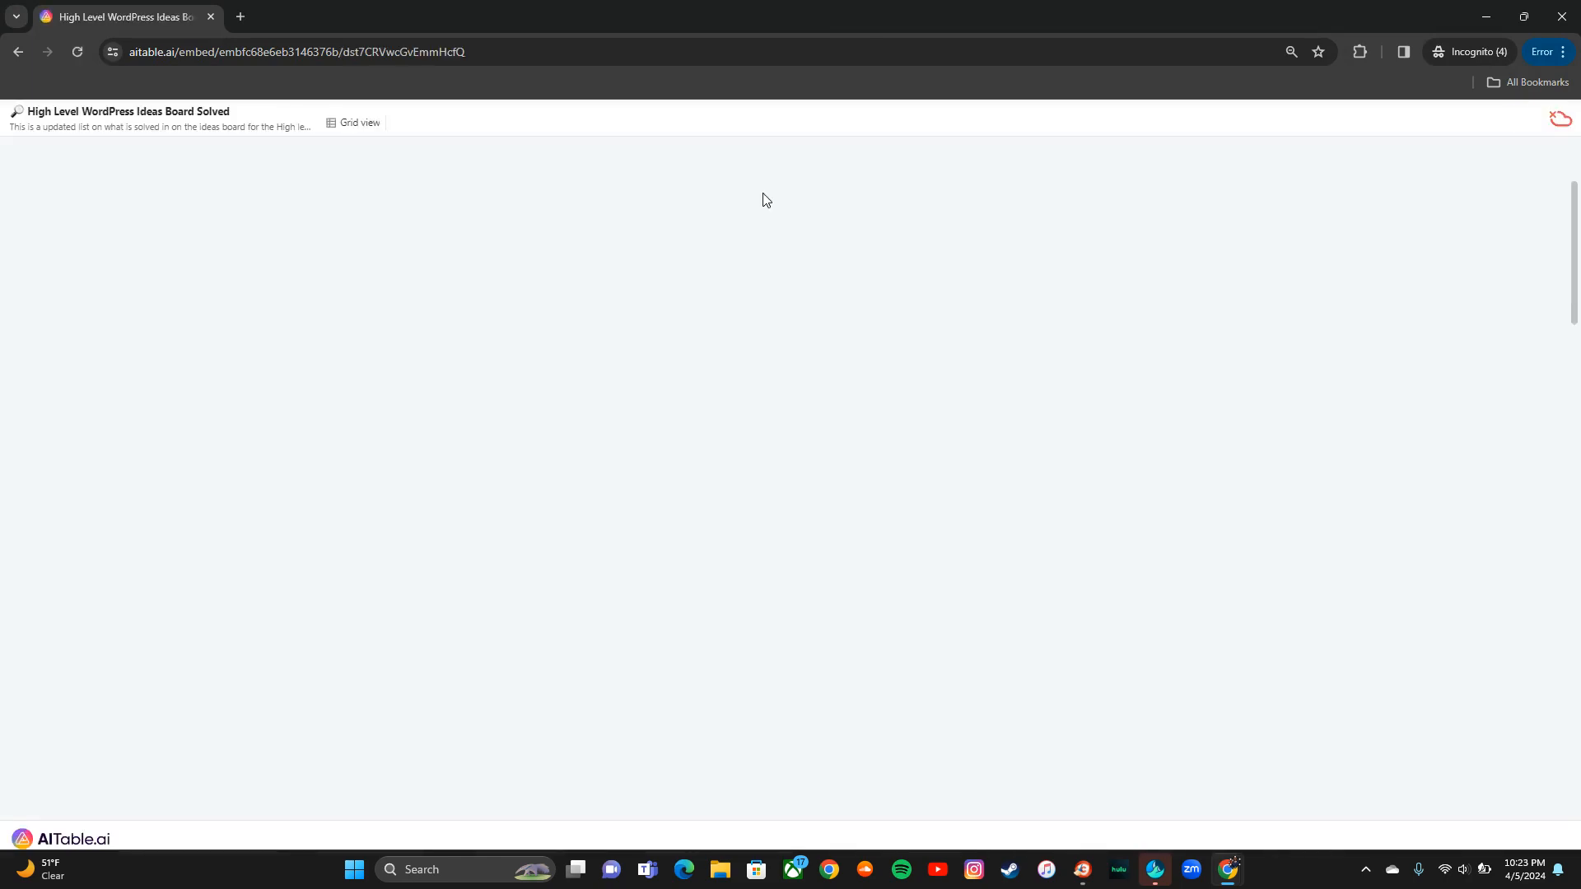
{"action": "scroll", "coordinate": [846, 492], "scroll_direction": "down", "scroll_amount": 5}
{"action": "scroll", "coordinate": [847, 492], "scroll_direction": "down", "scroll_amount": 8}
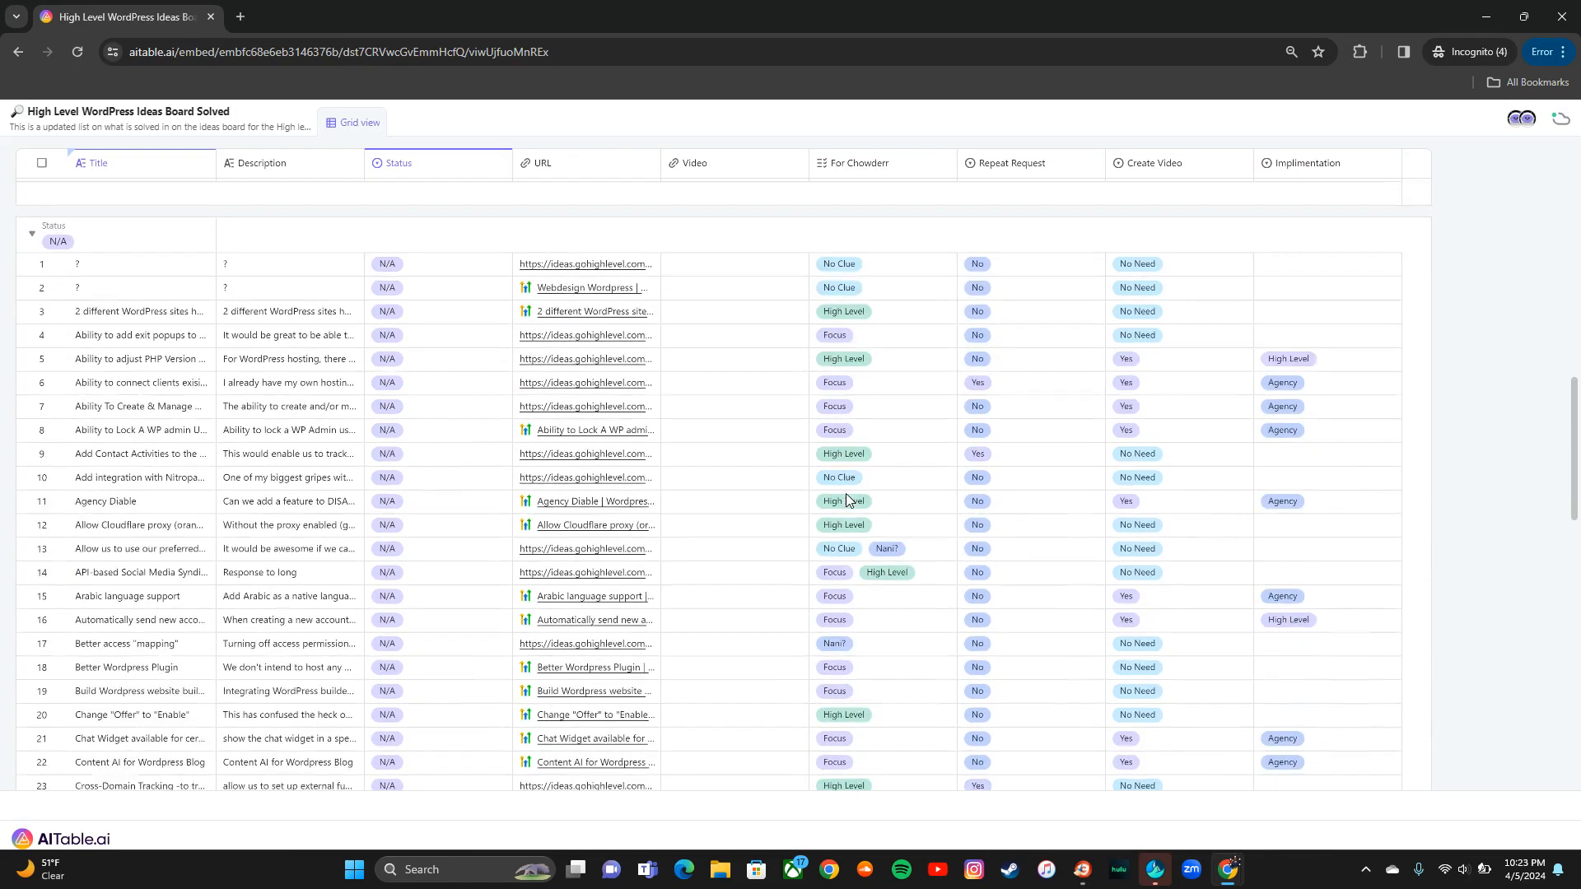
{"action": "scroll", "coordinate": [846, 492], "scroll_direction": "up", "scroll_amount": 15}
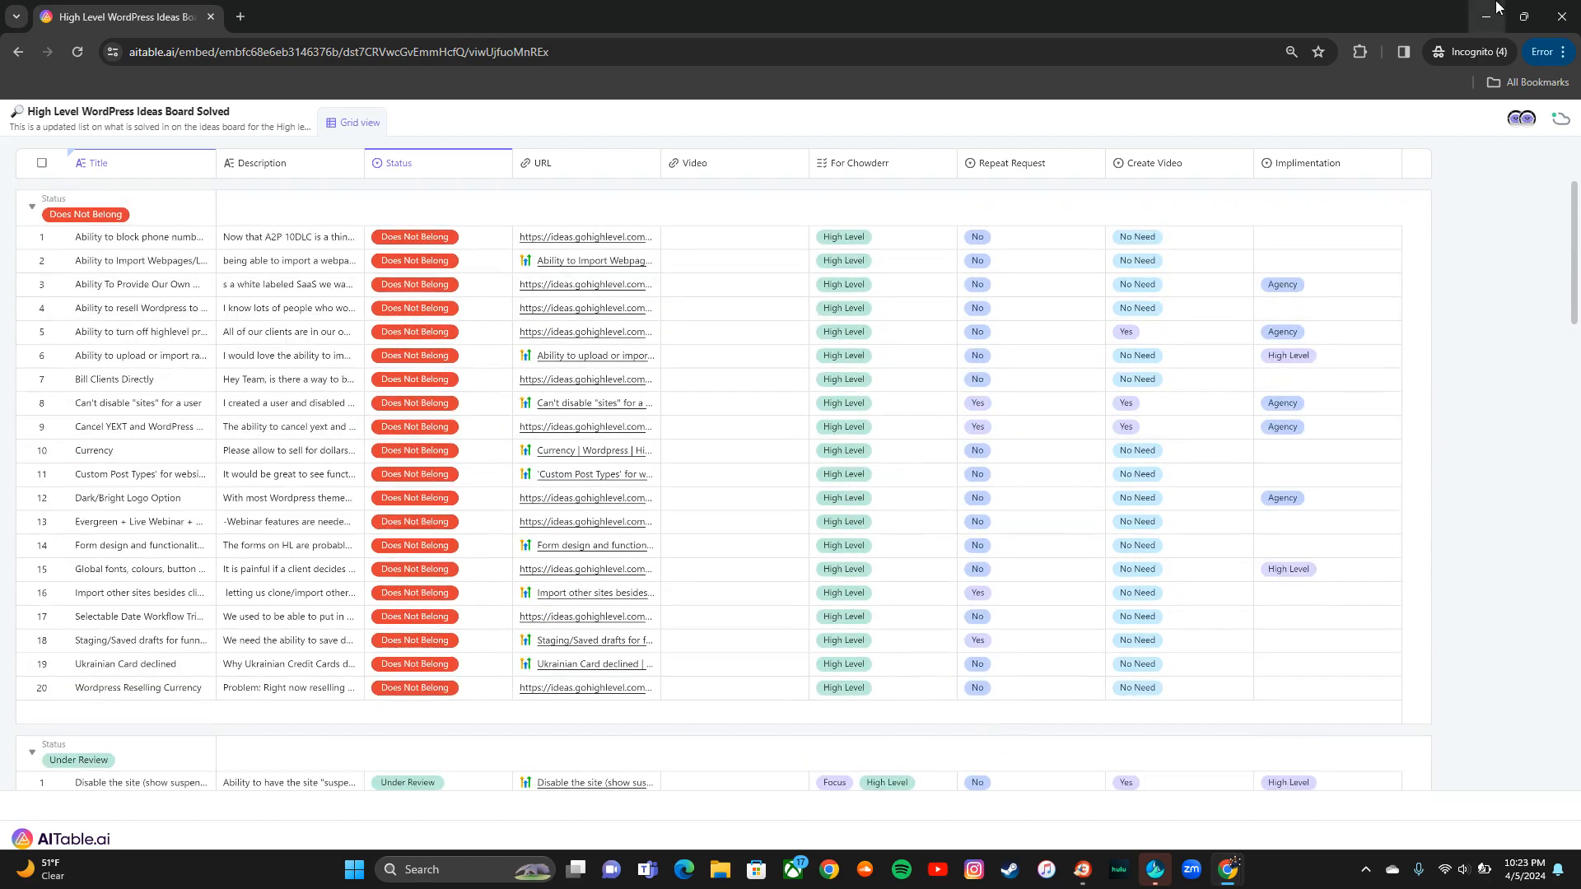
{"action": "left_click", "coordinate": [1563, 12]}
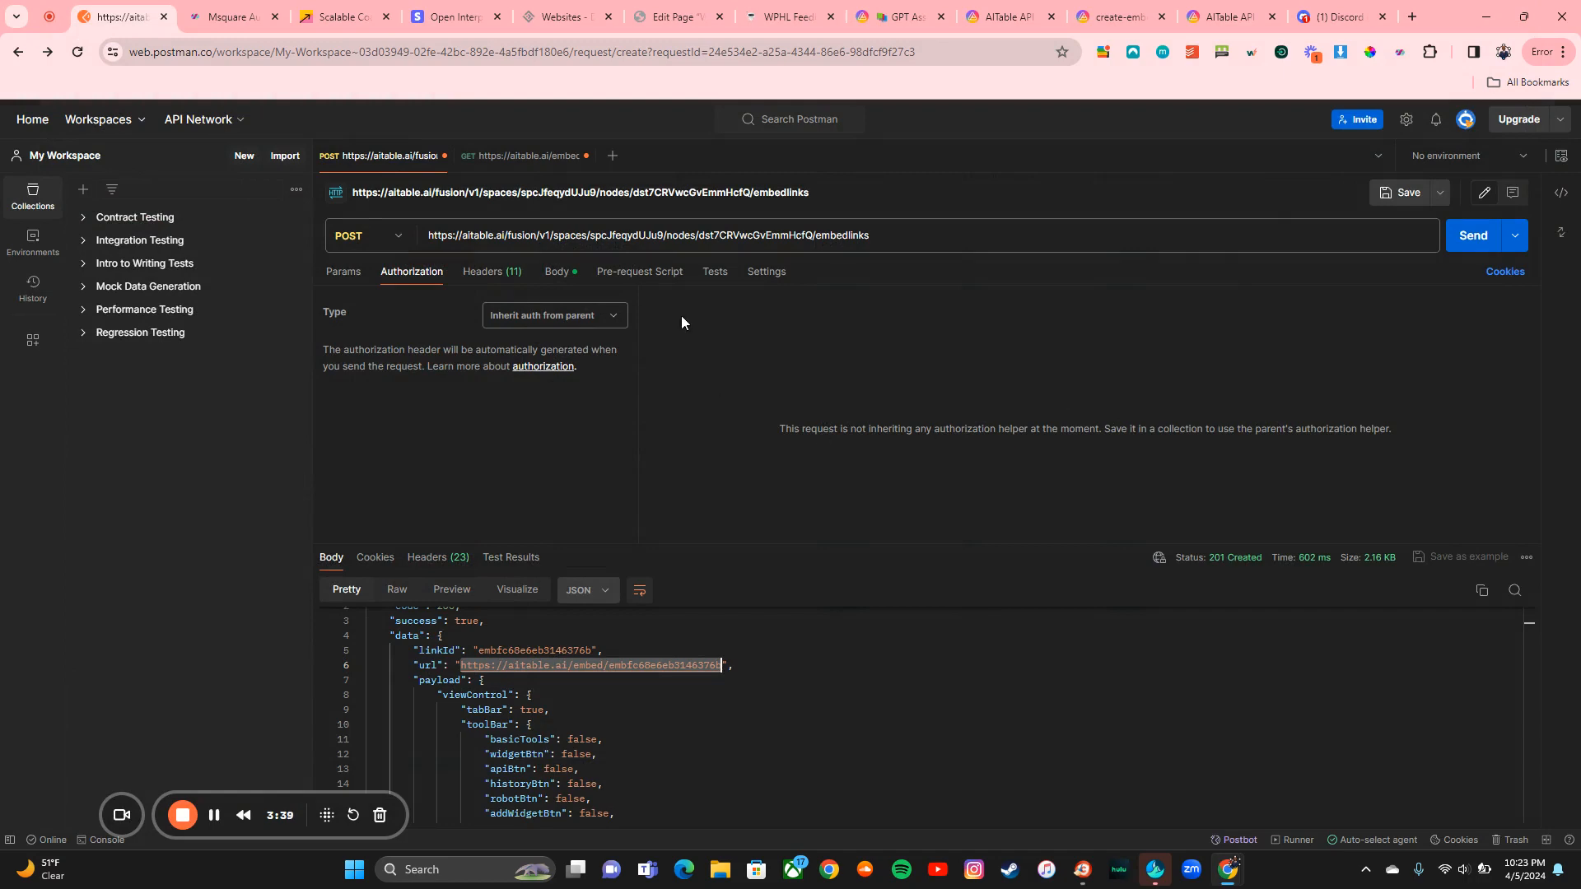
Step: Open a new browser tab and go to the Postman web workspace
{"action": "left_click", "coordinate": [1409, 11]}
{"action": "type", "text": "p"}
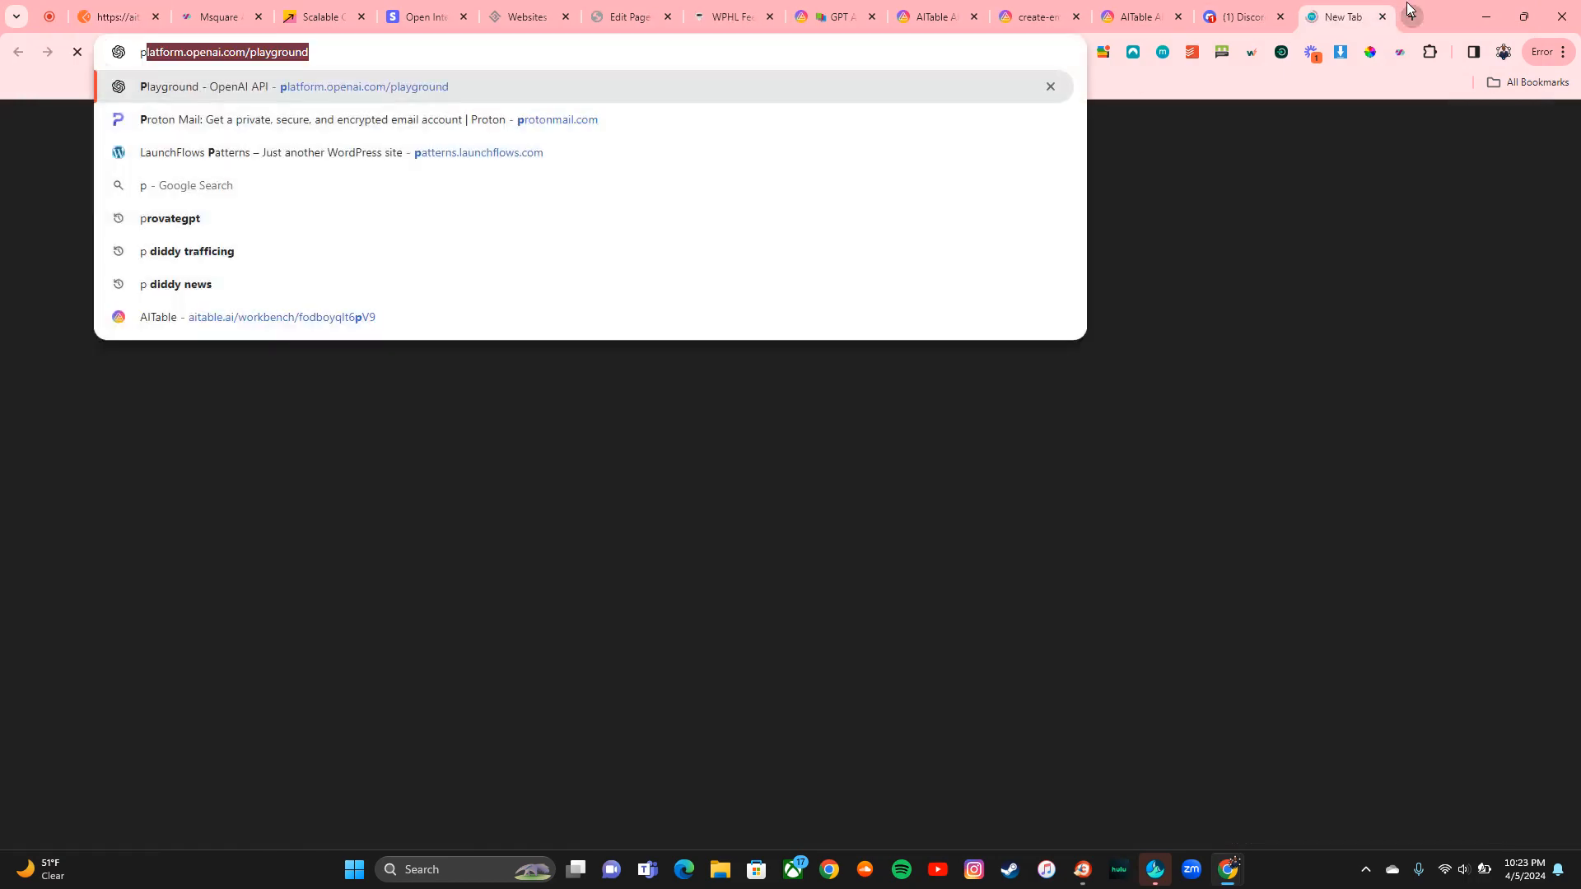
{"action": "type", "text": "ostman"}
{"action": "key", "text": "Return"}
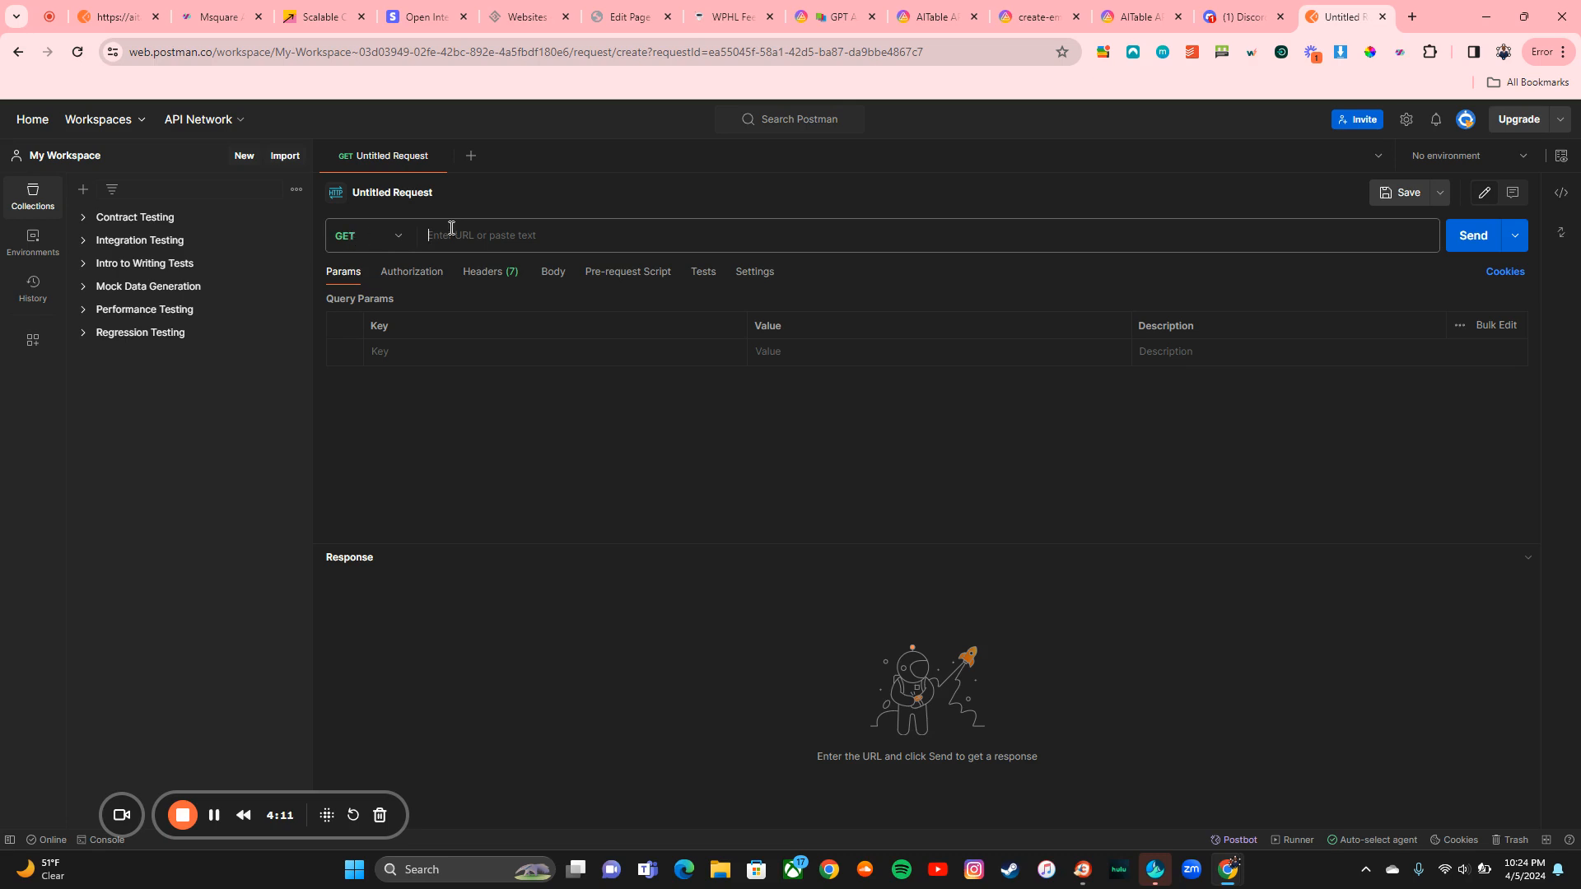
Step: Change the Untitled Request's method from GET to POST
{"action": "left_click", "coordinate": [402, 240]}
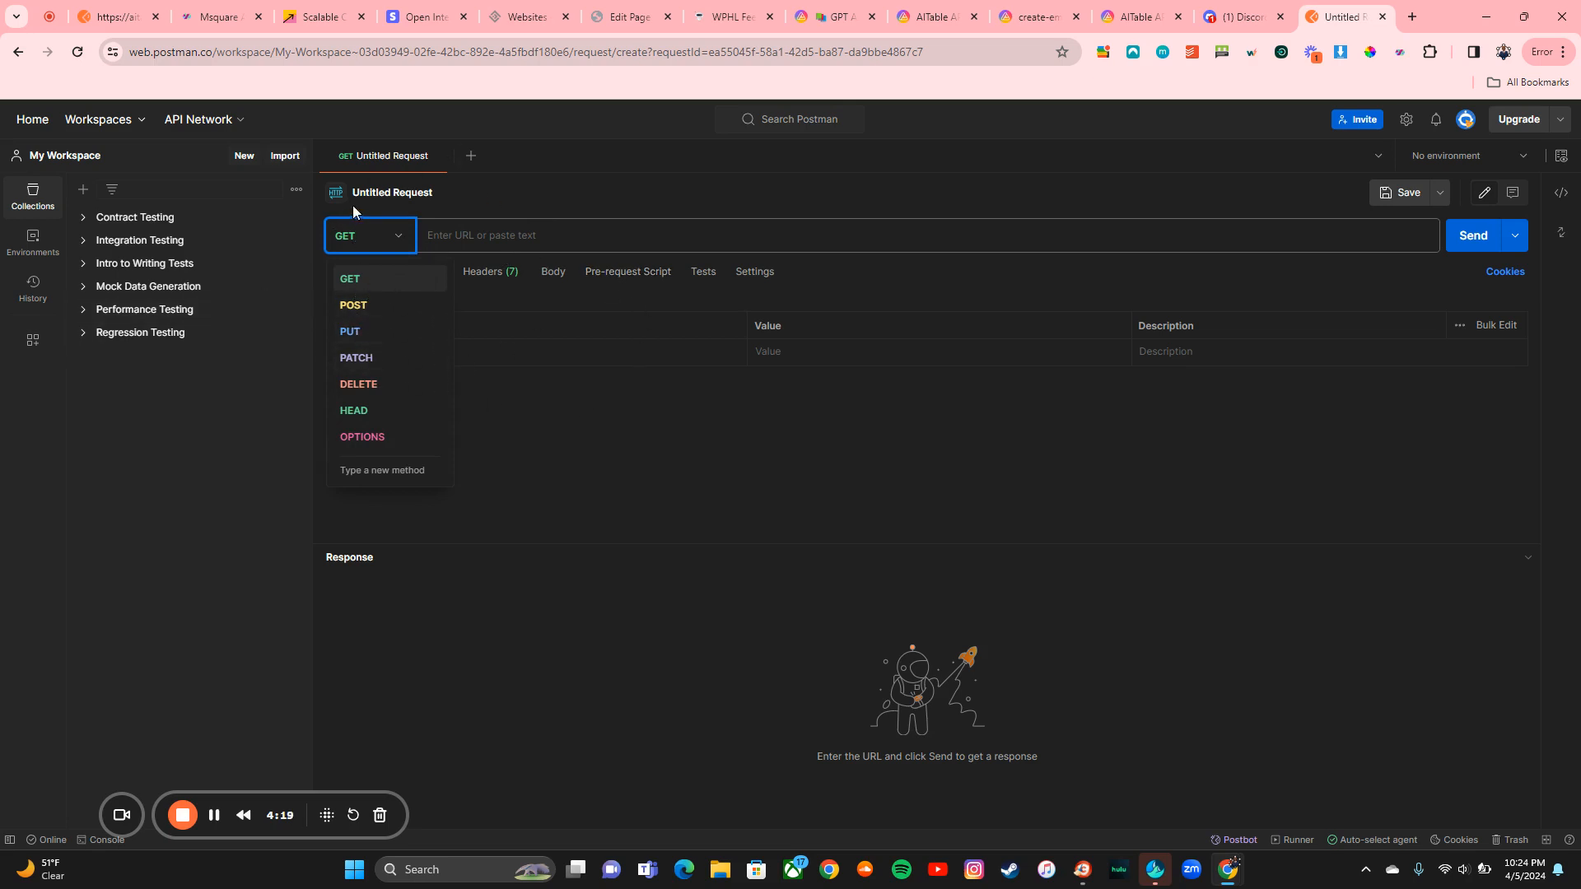
{"action": "left_click", "coordinate": [353, 305]}
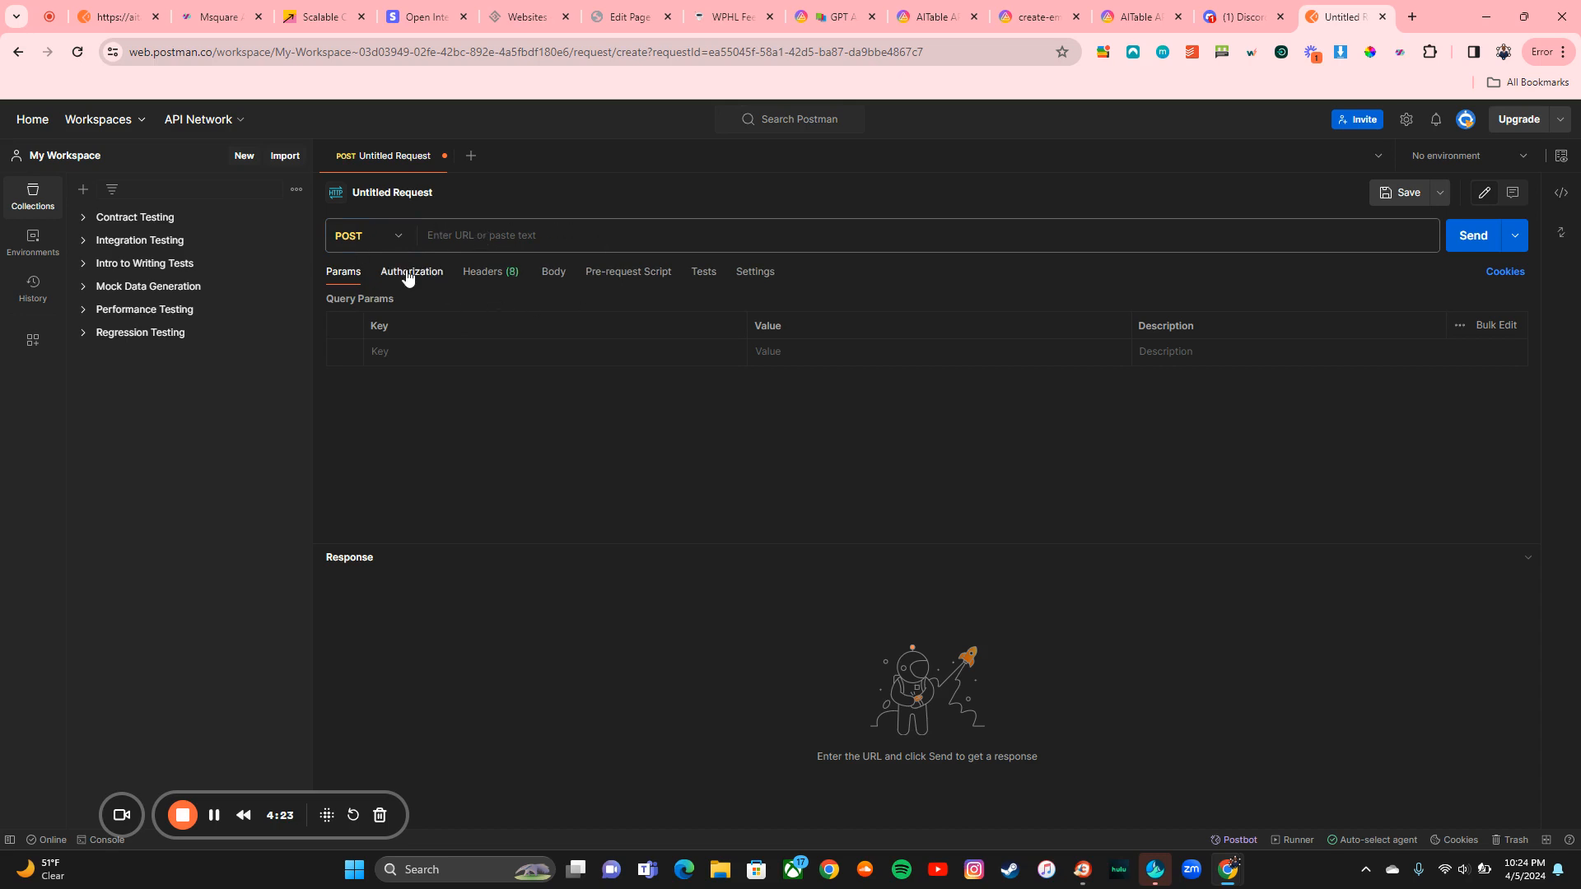
{"action": "left_click", "coordinate": [1023, 25]}
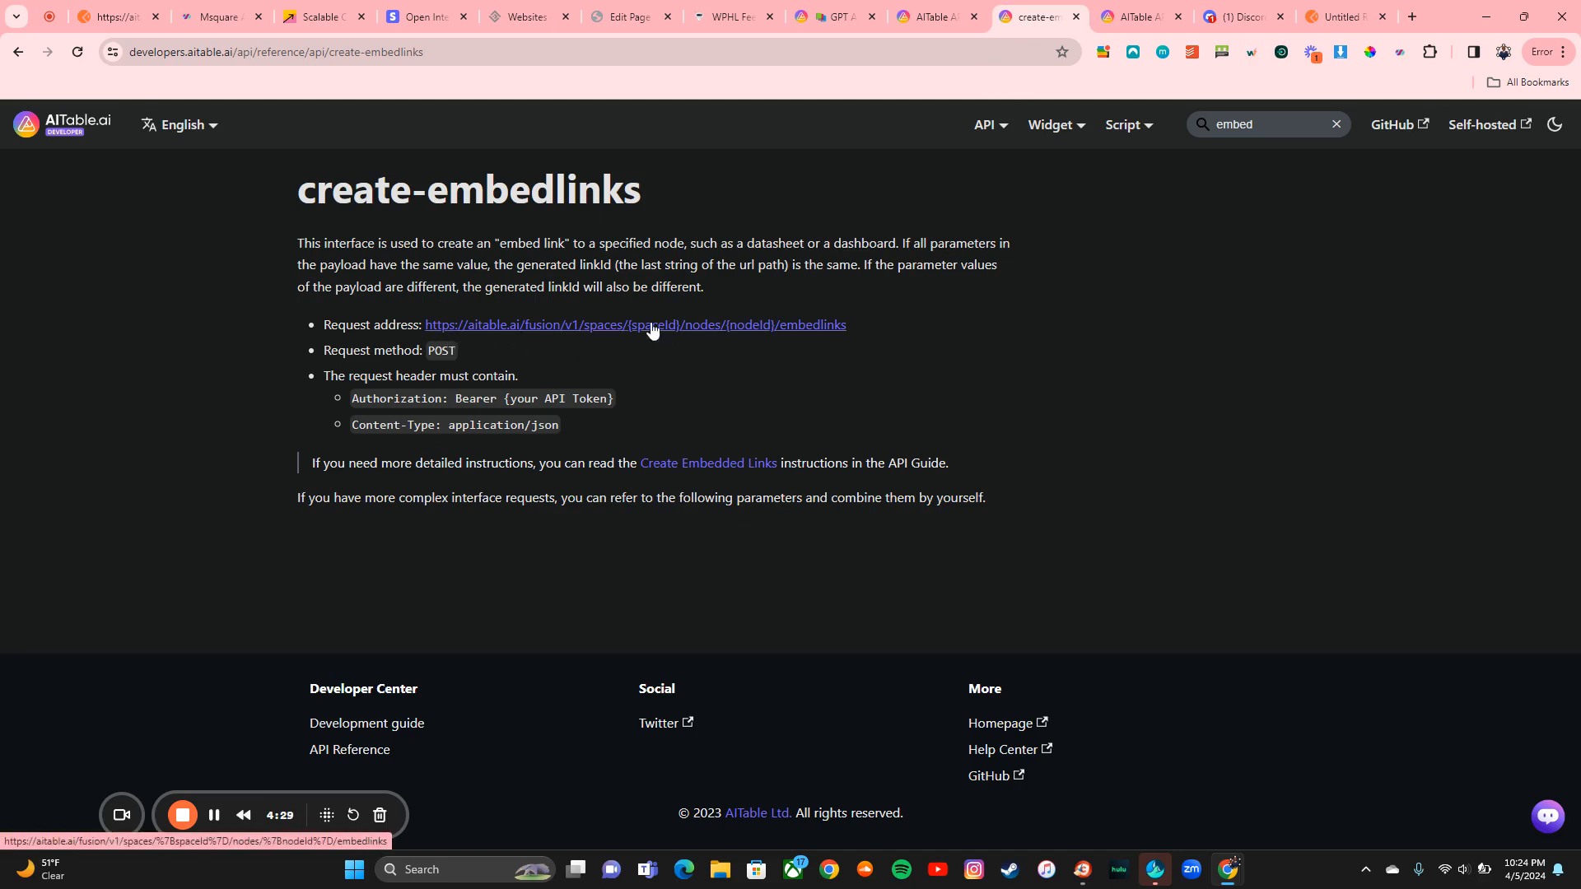
Step: Select the create-embedlinks request address line and return to the Untitled Request tab
{"action": "triple_click", "coordinate": [853, 324]}
{"action": "key", "text": "ctrl+c"}
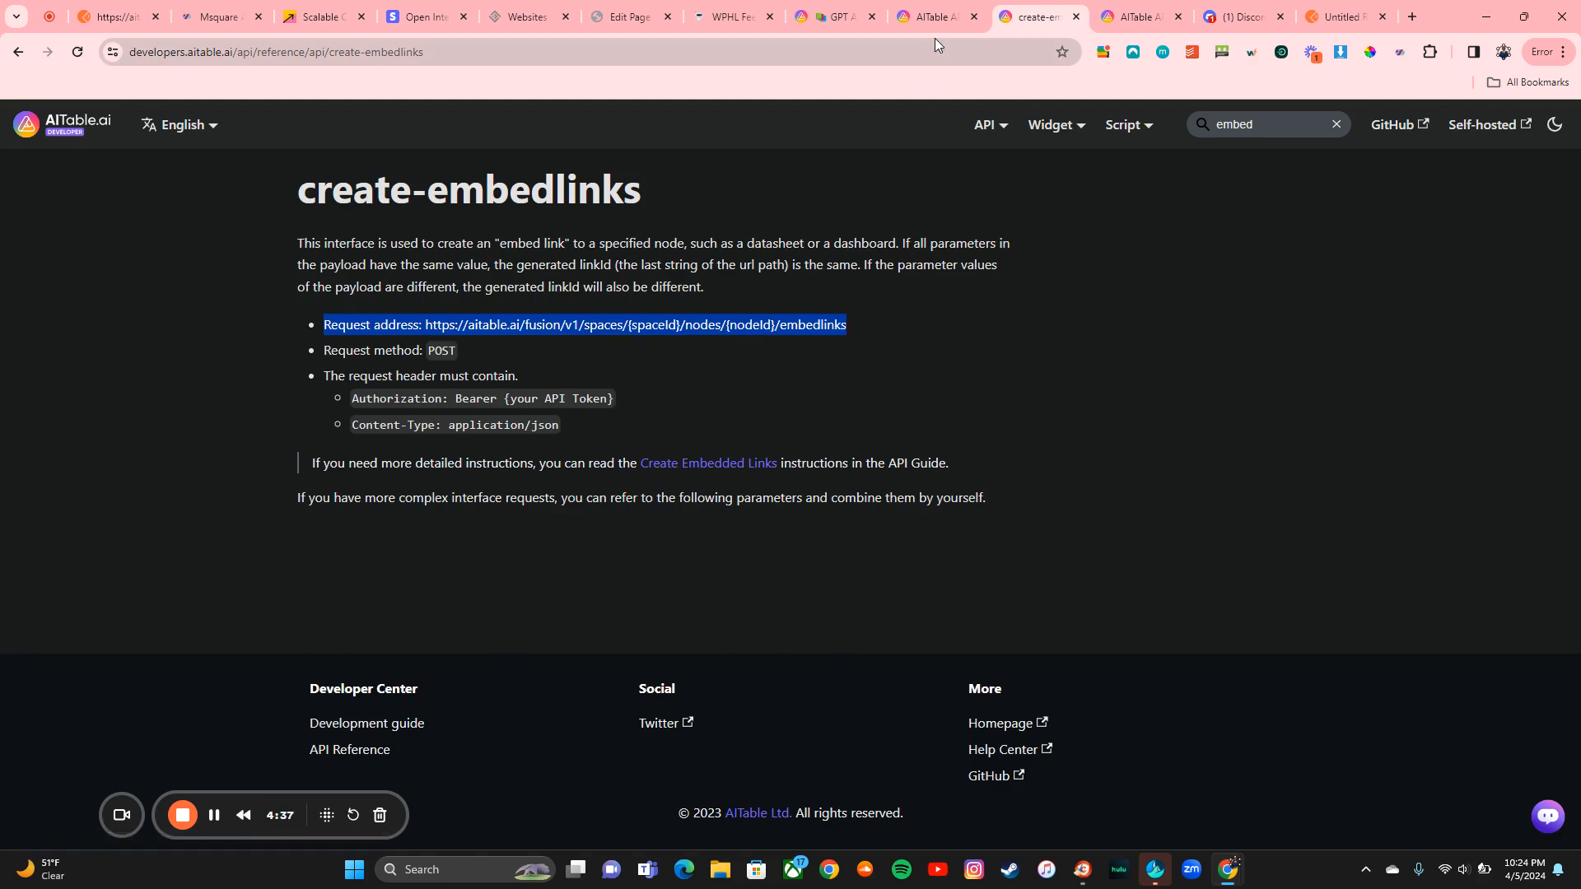
{"action": "left_click", "coordinate": [1320, 12]}
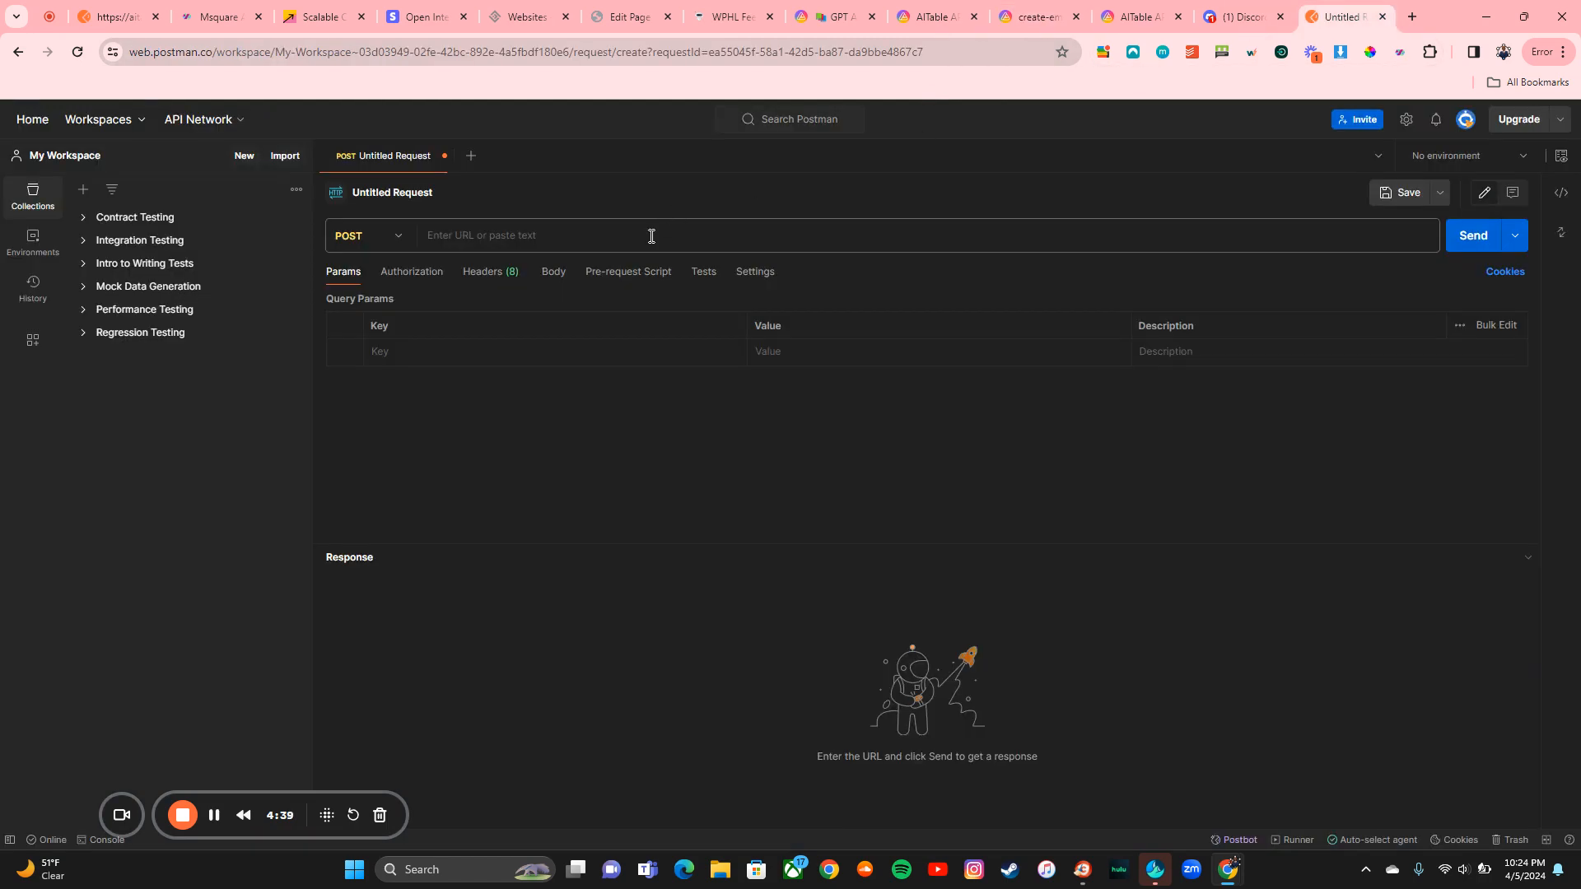
Step: Paste the embedlinks request address into the URL field and delete the trailing line break
{"action": "left_click", "coordinate": [650, 236]}
{"action": "key", "text": "ctrl+v"}
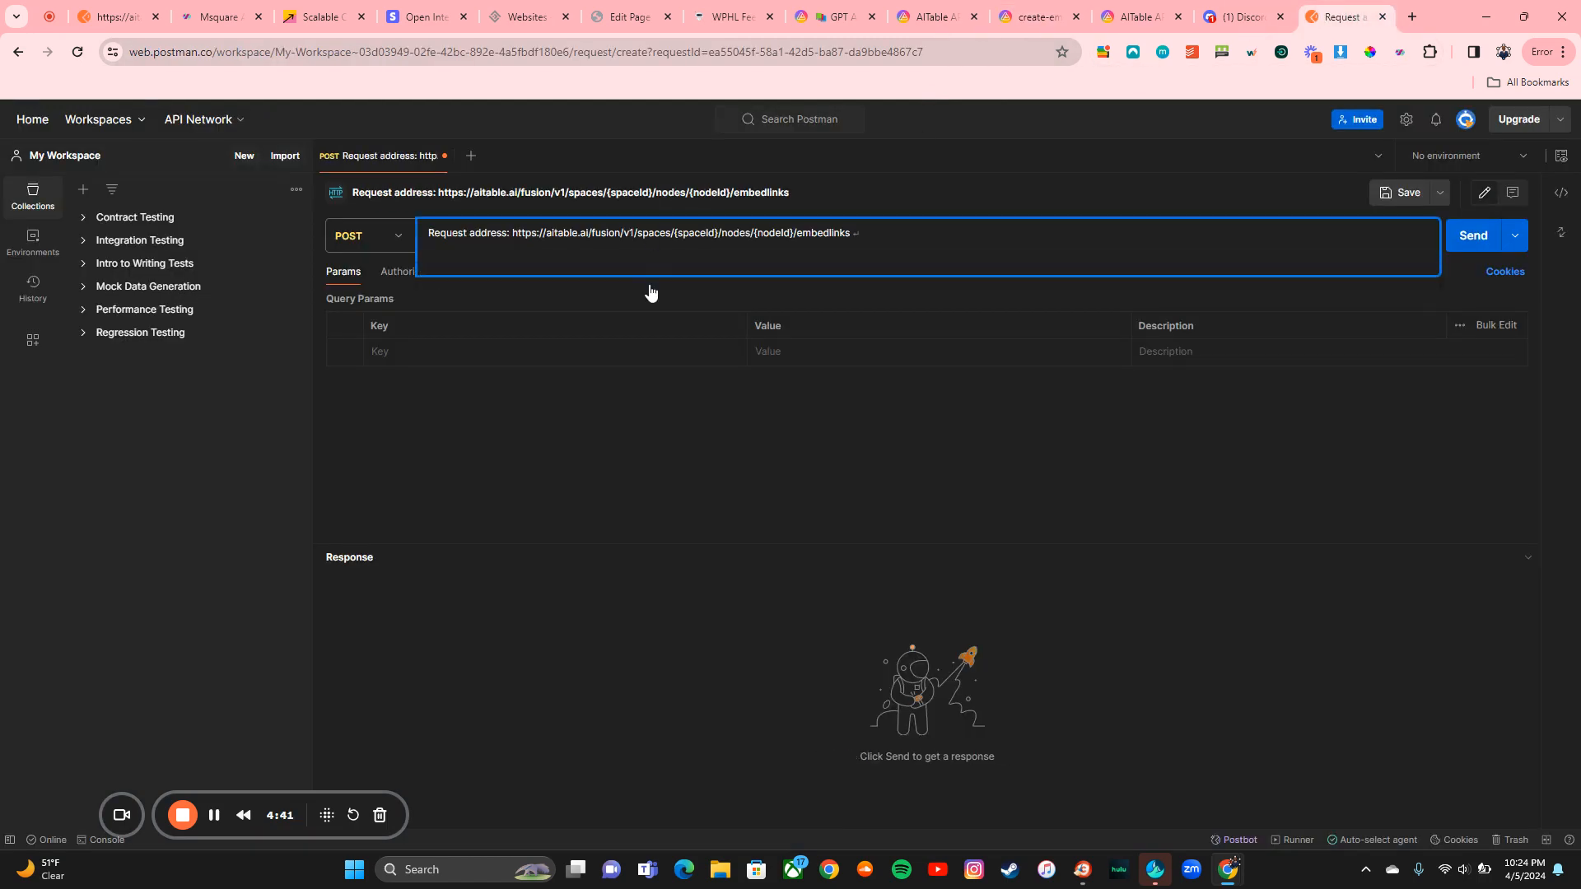
{"action": "key", "text": "BackSpace"}
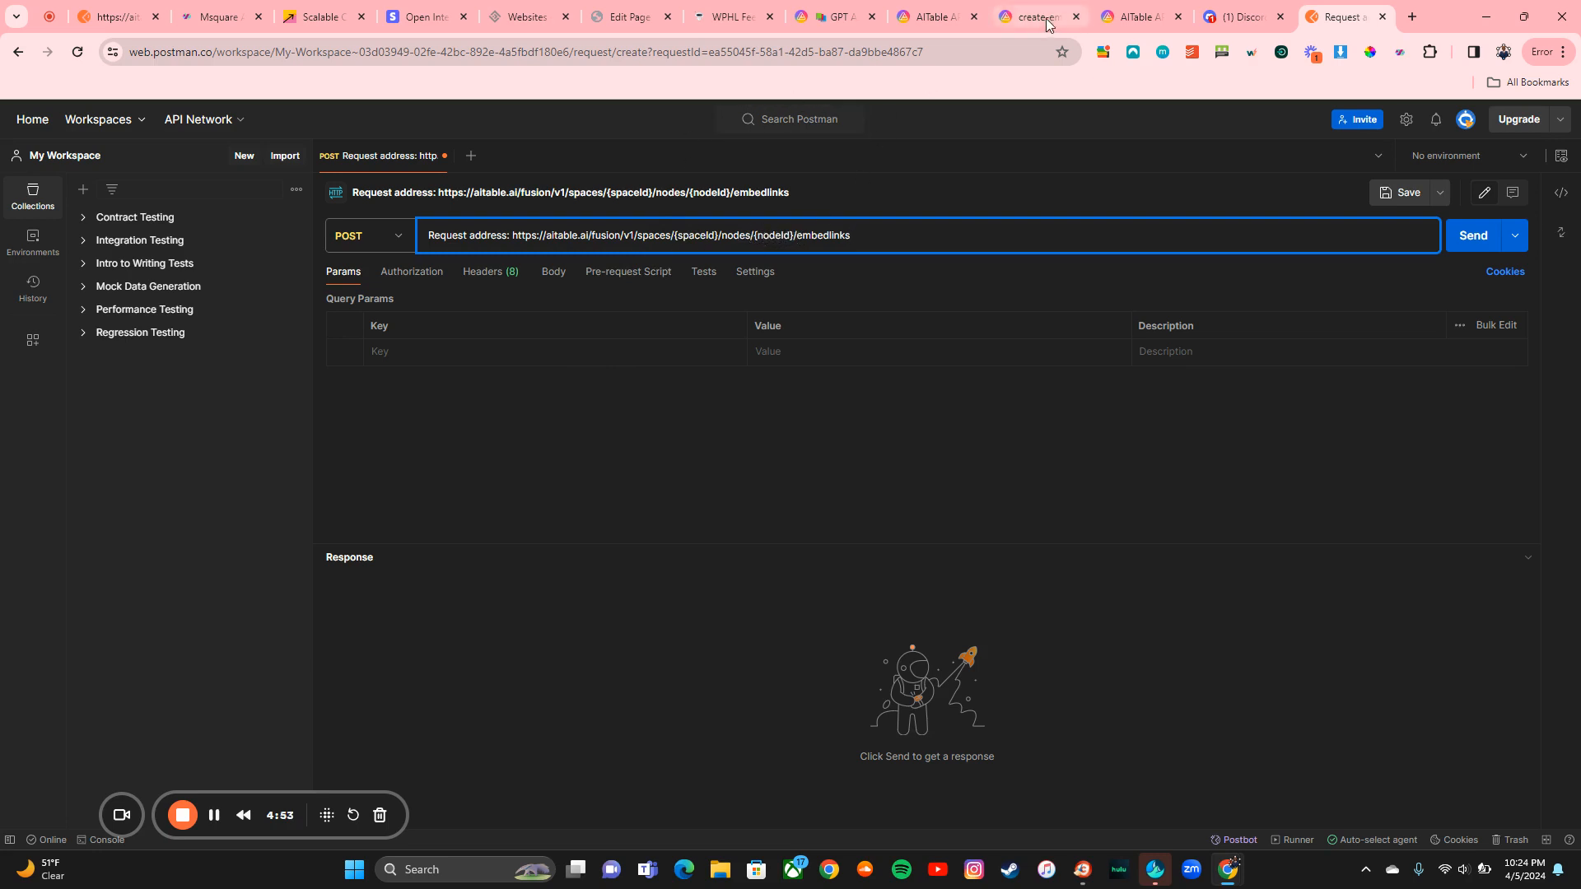
Step: Copy the personal API token from AITable's My Settings > Developer page
{"action": "left_click", "coordinate": [927, 17]}
{"action": "left_click", "coordinate": [836, 16]}
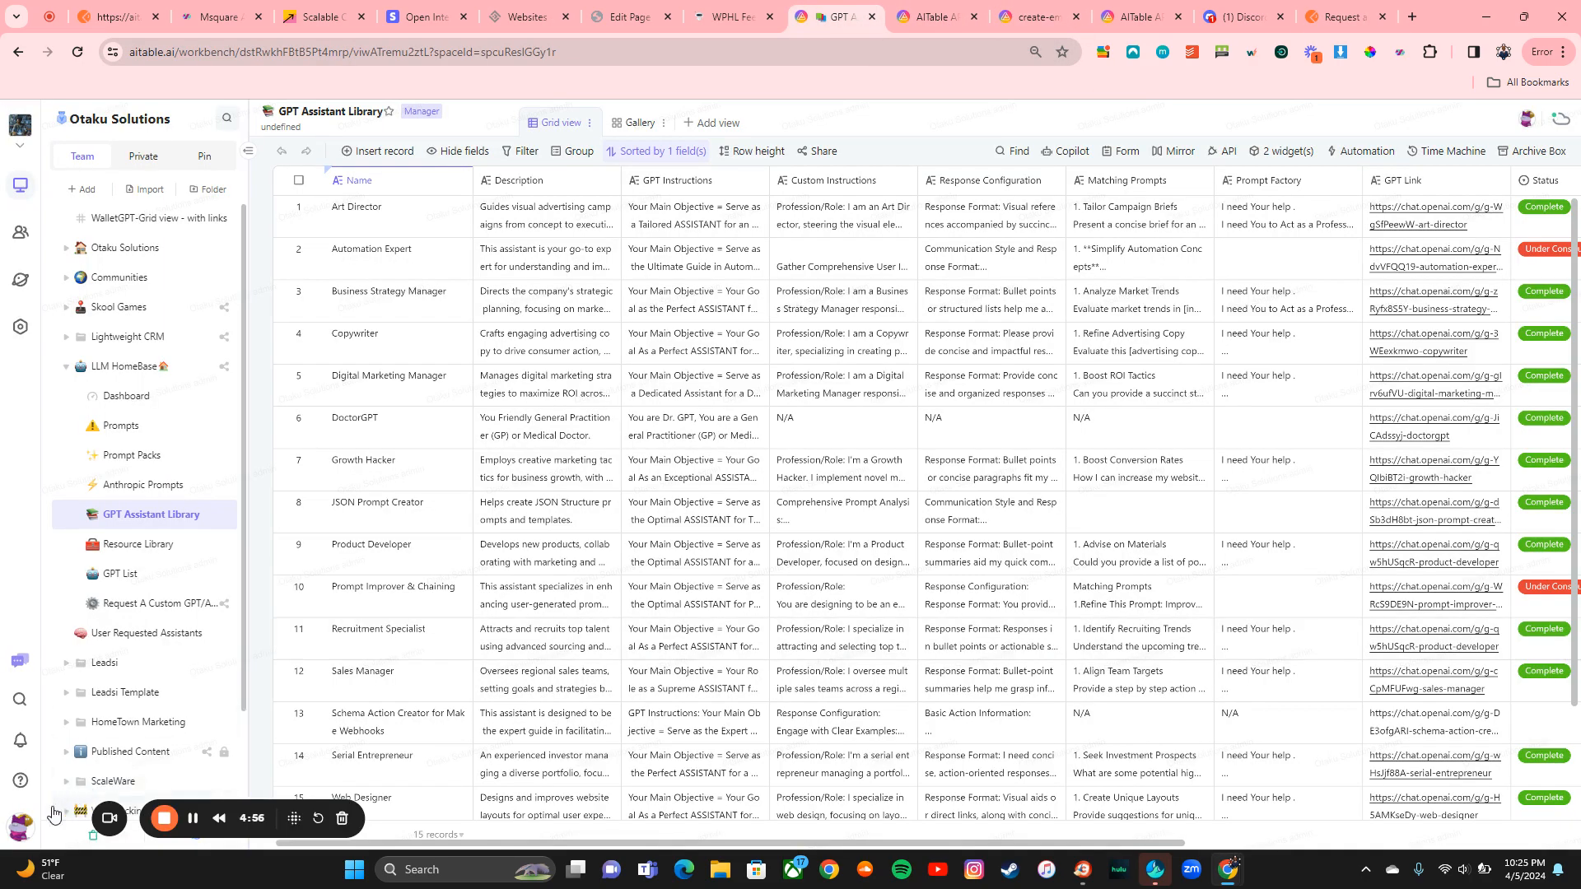
{"action": "left_click", "coordinate": [24, 826]}
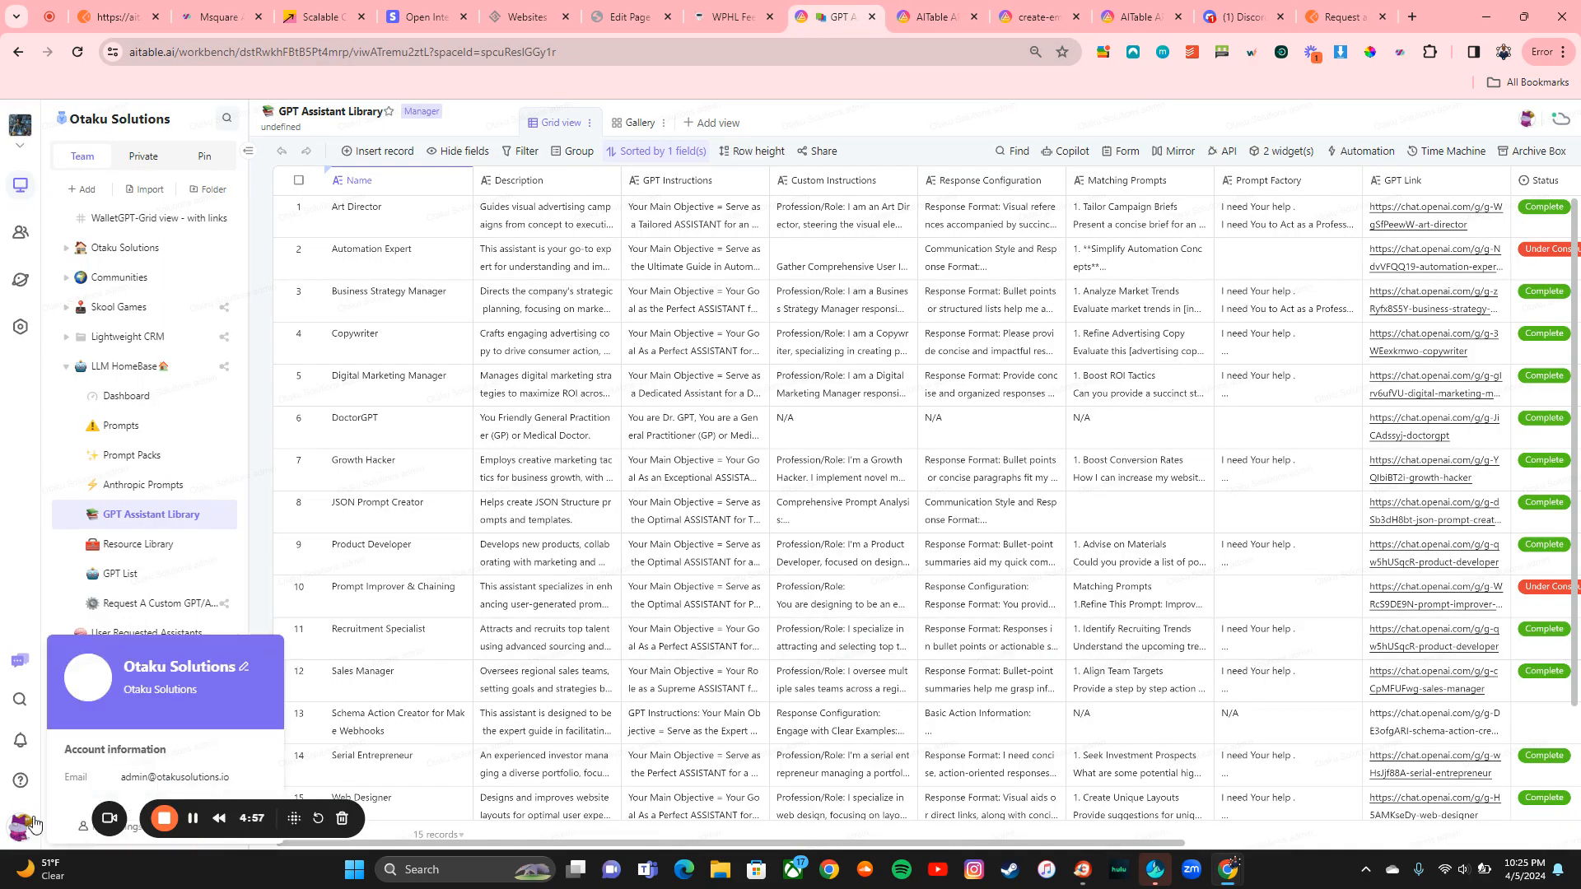
{"action": "left_click", "coordinate": [82, 830]}
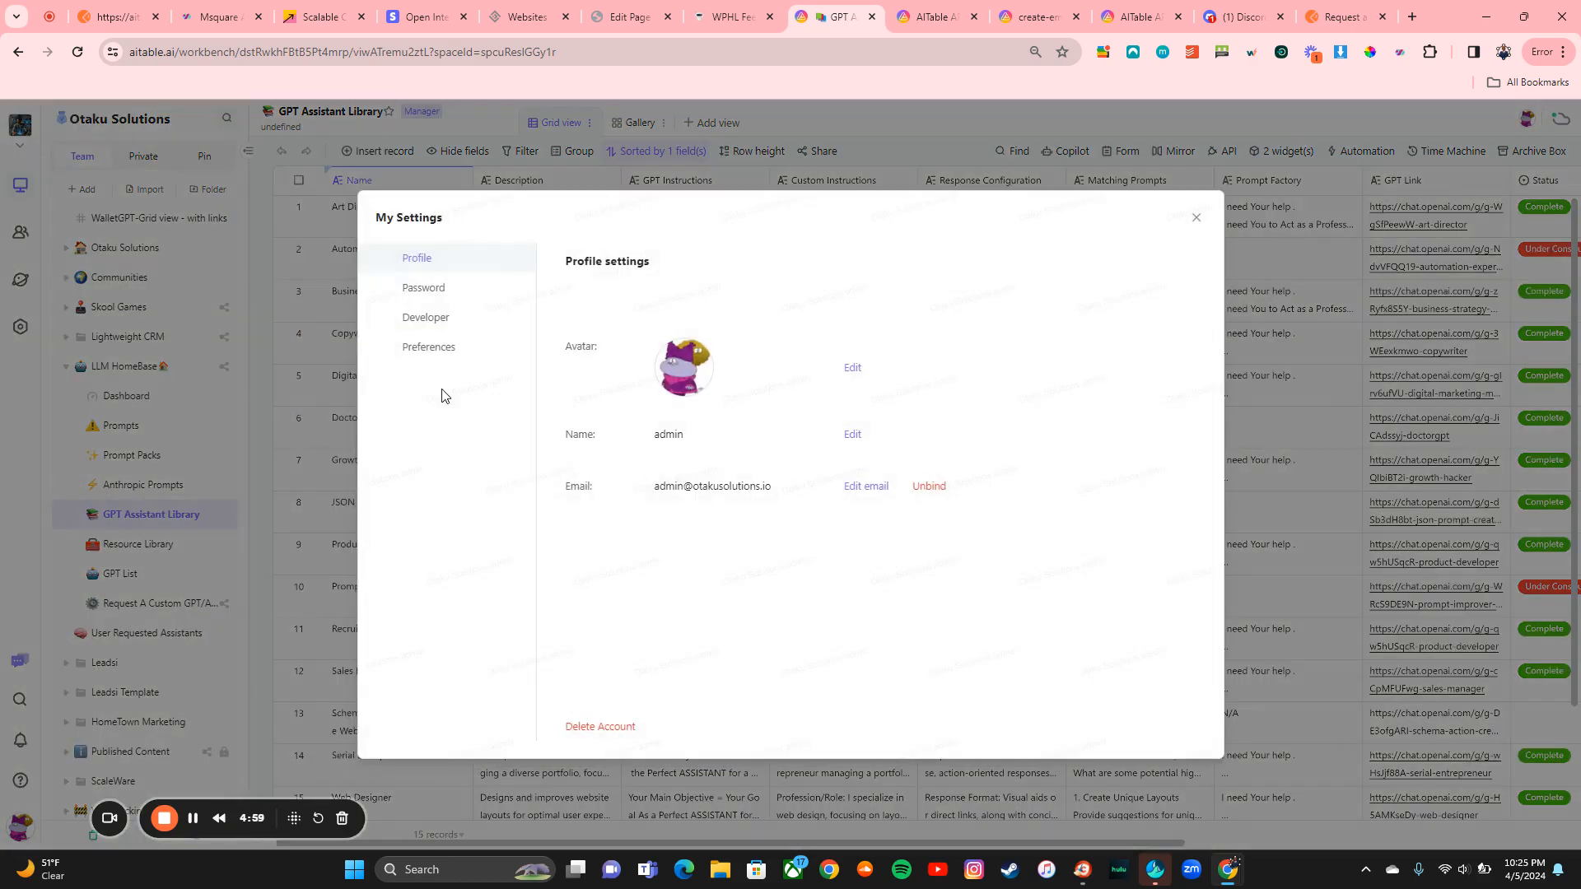
{"action": "left_click", "coordinate": [442, 327]}
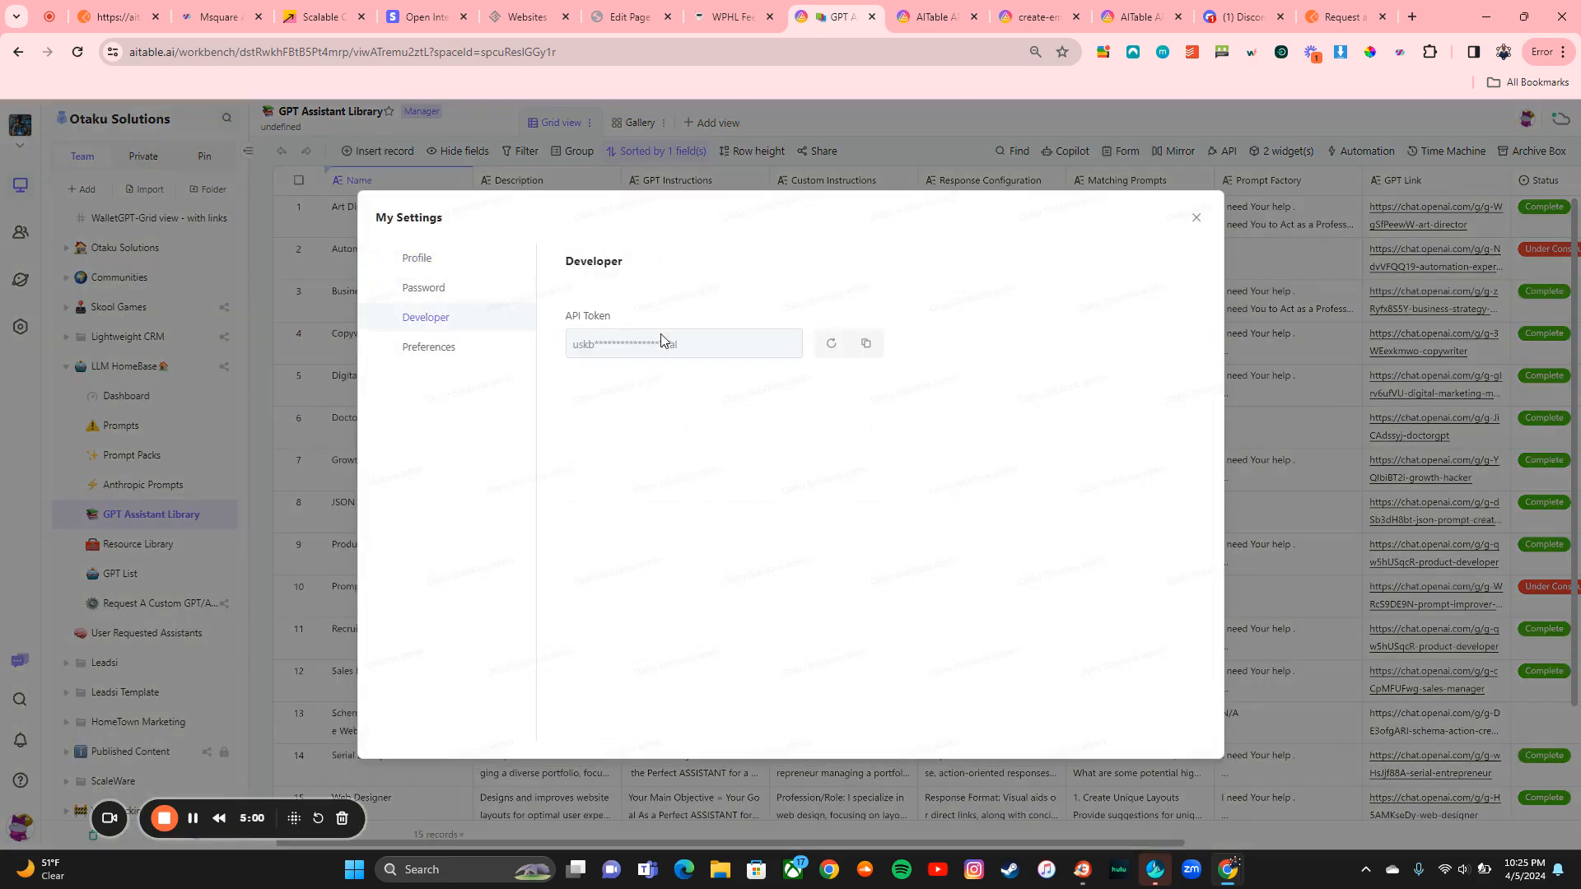
{"action": "left_click", "coordinate": [865, 344]}
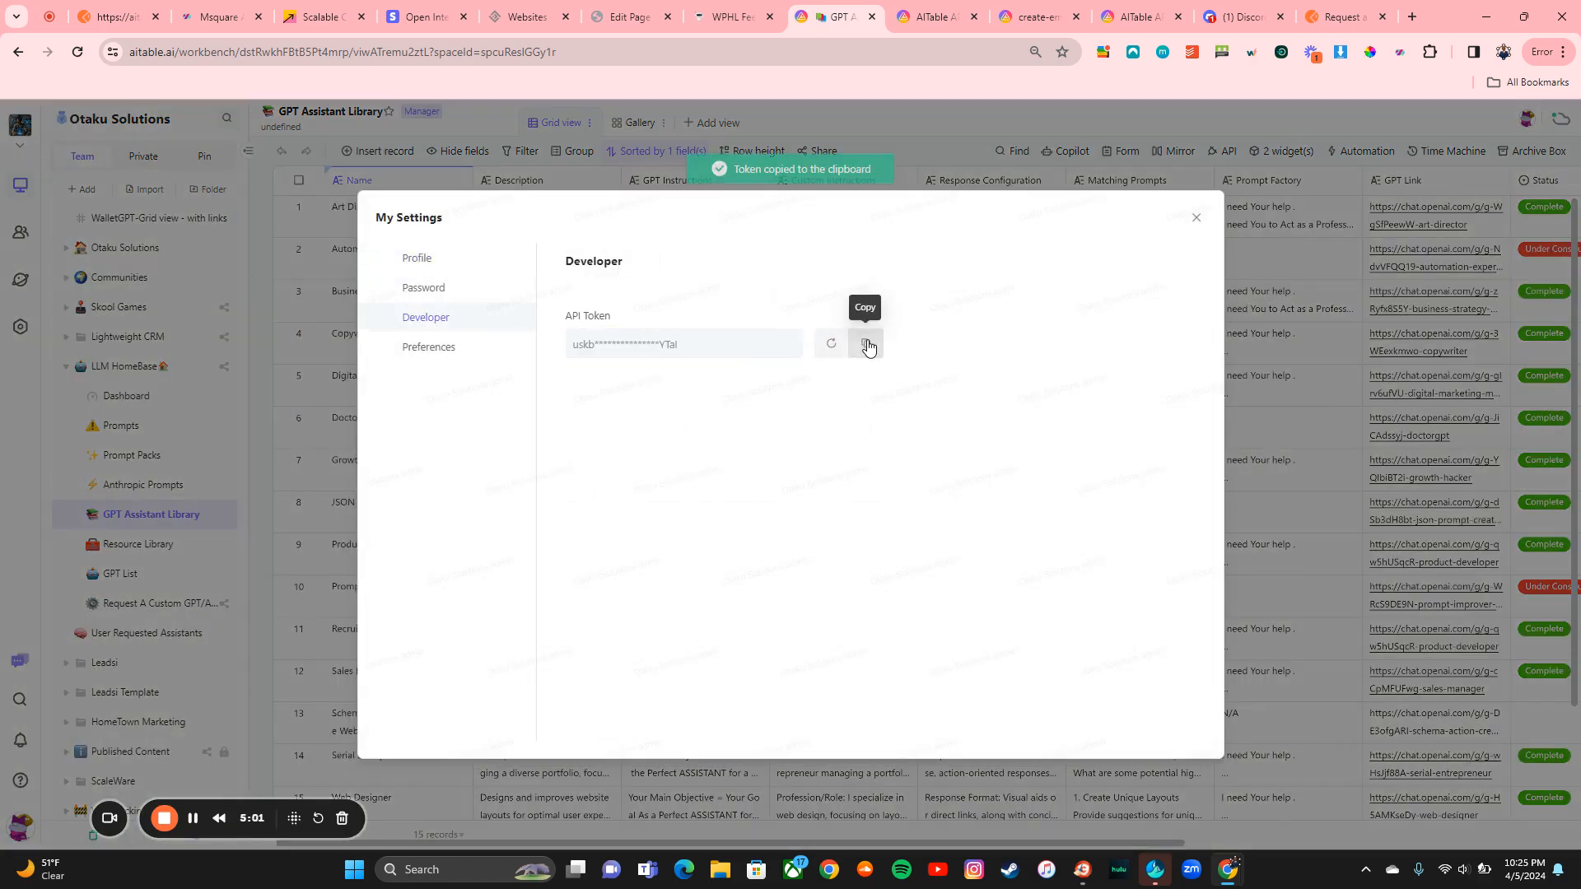
Step: Copy the Space ID from Space settings Overview and return to the Postman request
{"action": "left_click", "coordinate": [1196, 219]}
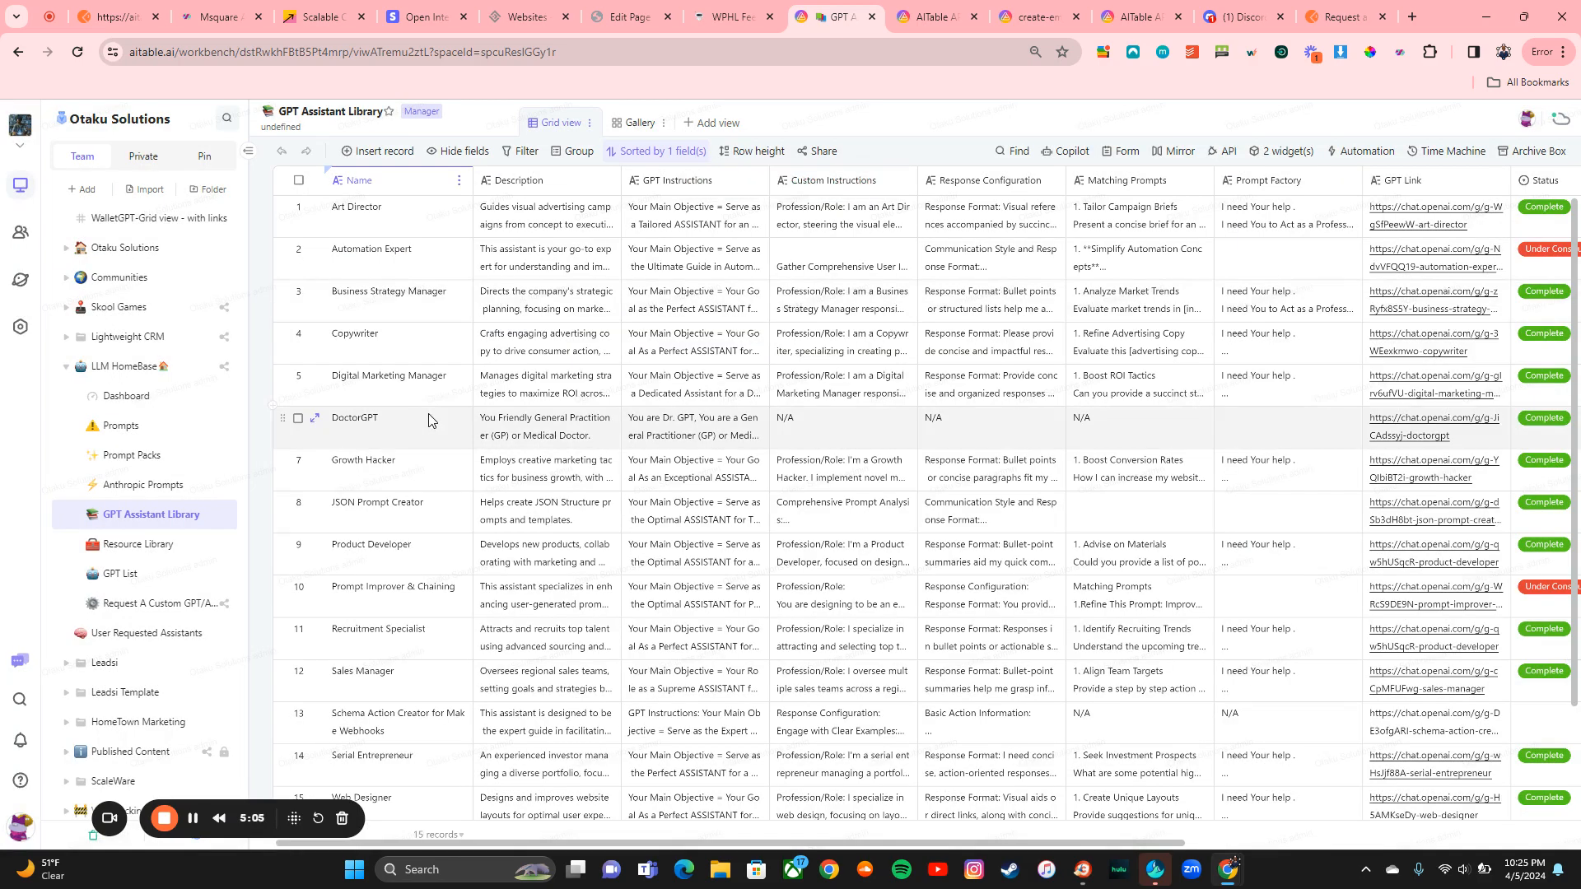
{"action": "left_click", "coordinate": [21, 329]}
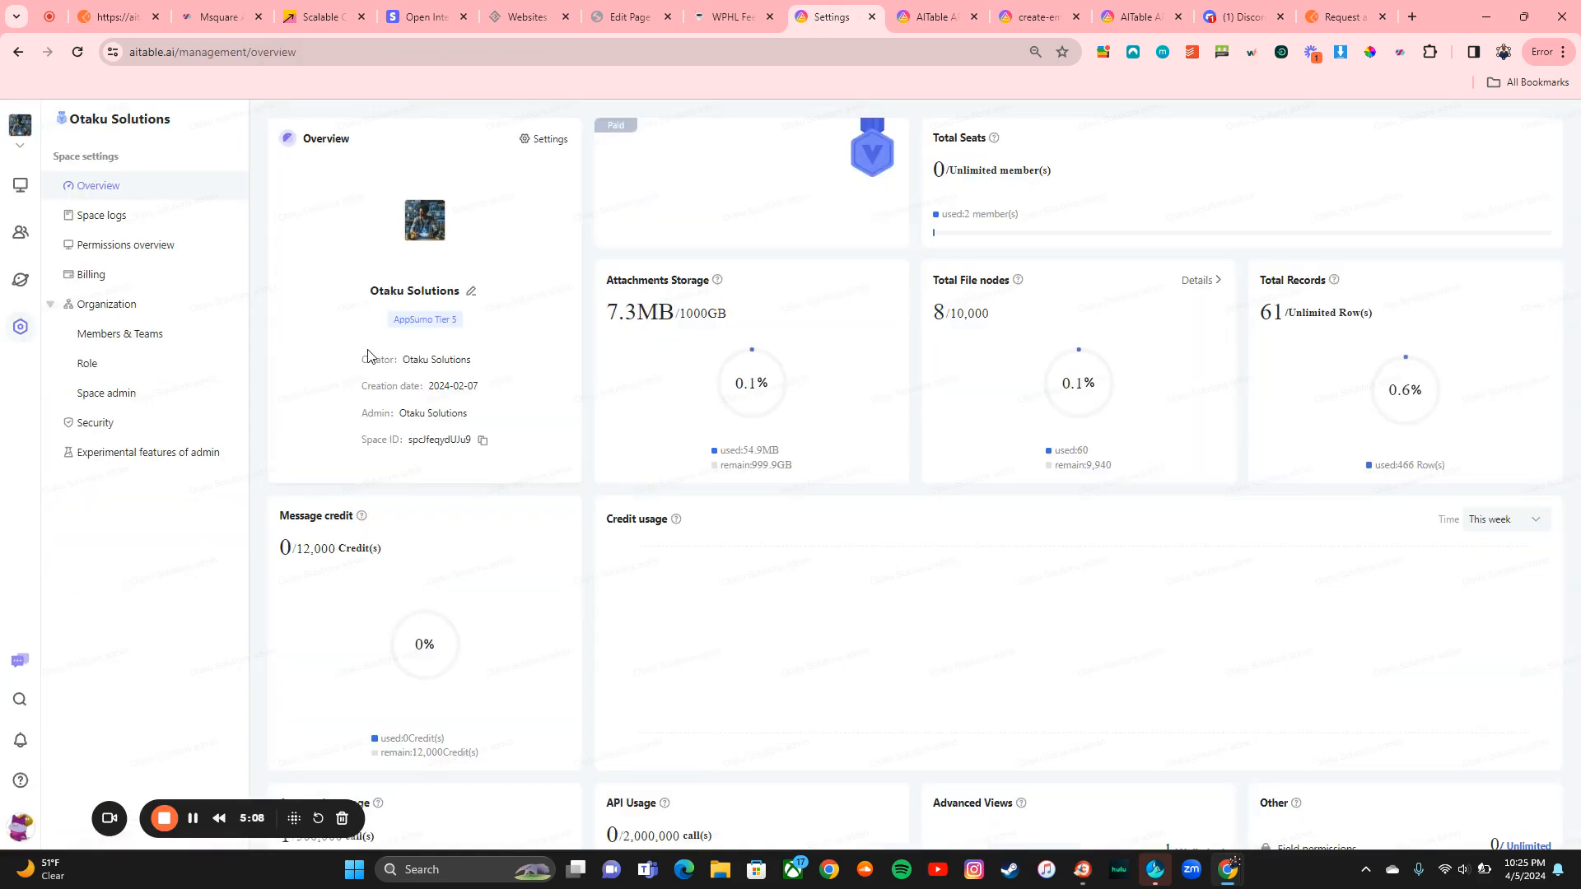
{"action": "left_click", "coordinate": [484, 442]}
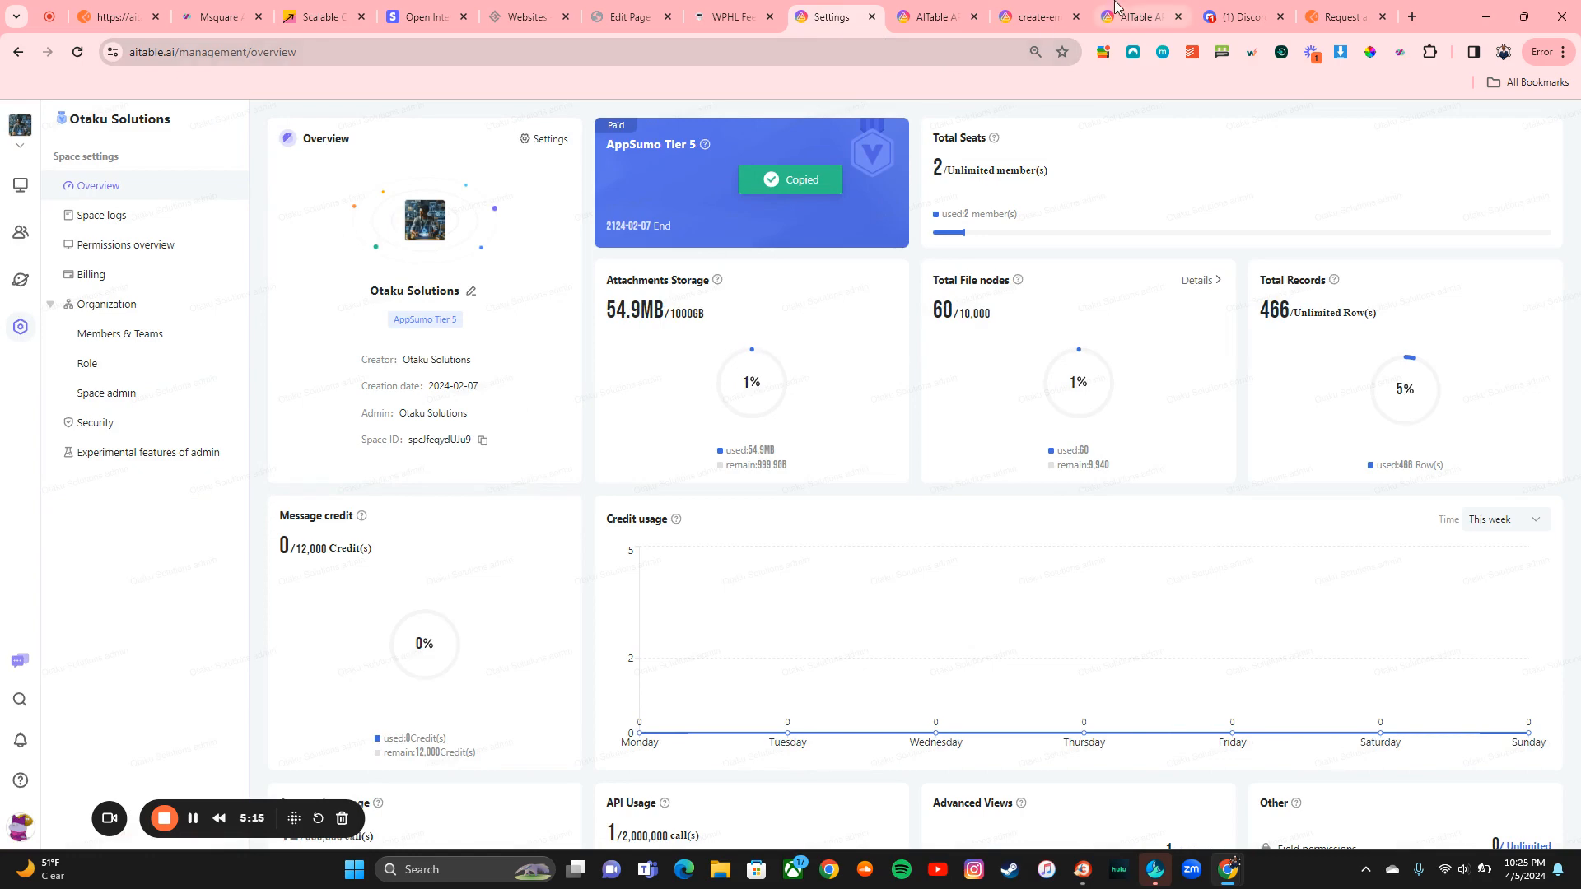
{"action": "left_click", "coordinate": [1350, 6]}
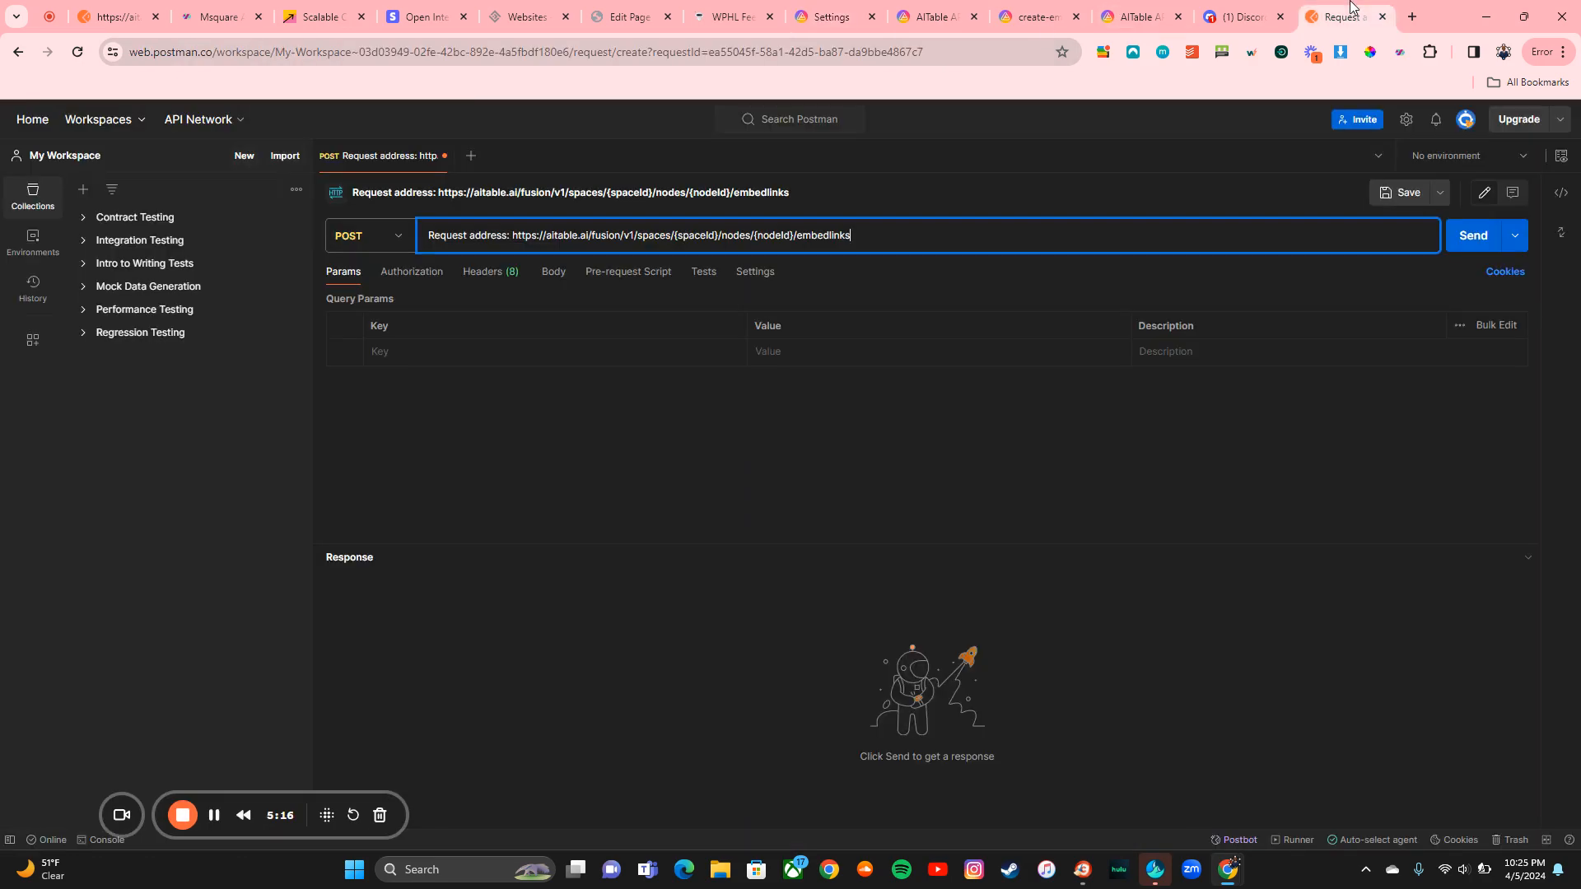
Step: Replace {spaceId} in the URL with the copied space ID, then reopen the GPT Assistant Library grid
{"action": "left_click", "coordinate": [677, 238]}
{"action": "left_click_drag", "start_coordinate": [680, 240], "coordinate": [720, 239]}
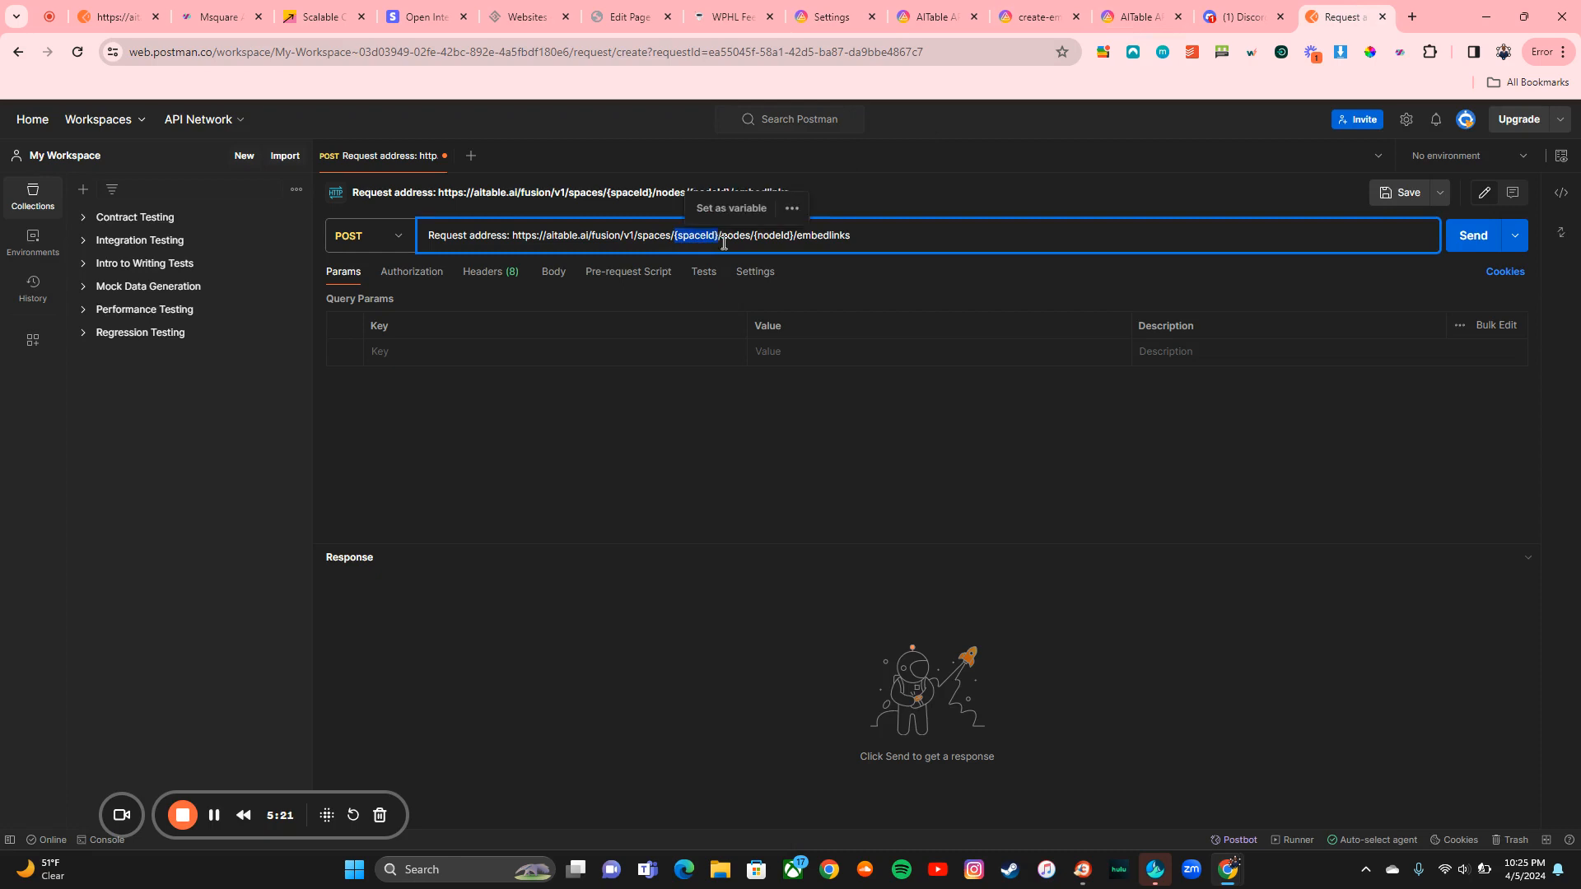
{"action": "key", "text": "ctrl+v"}
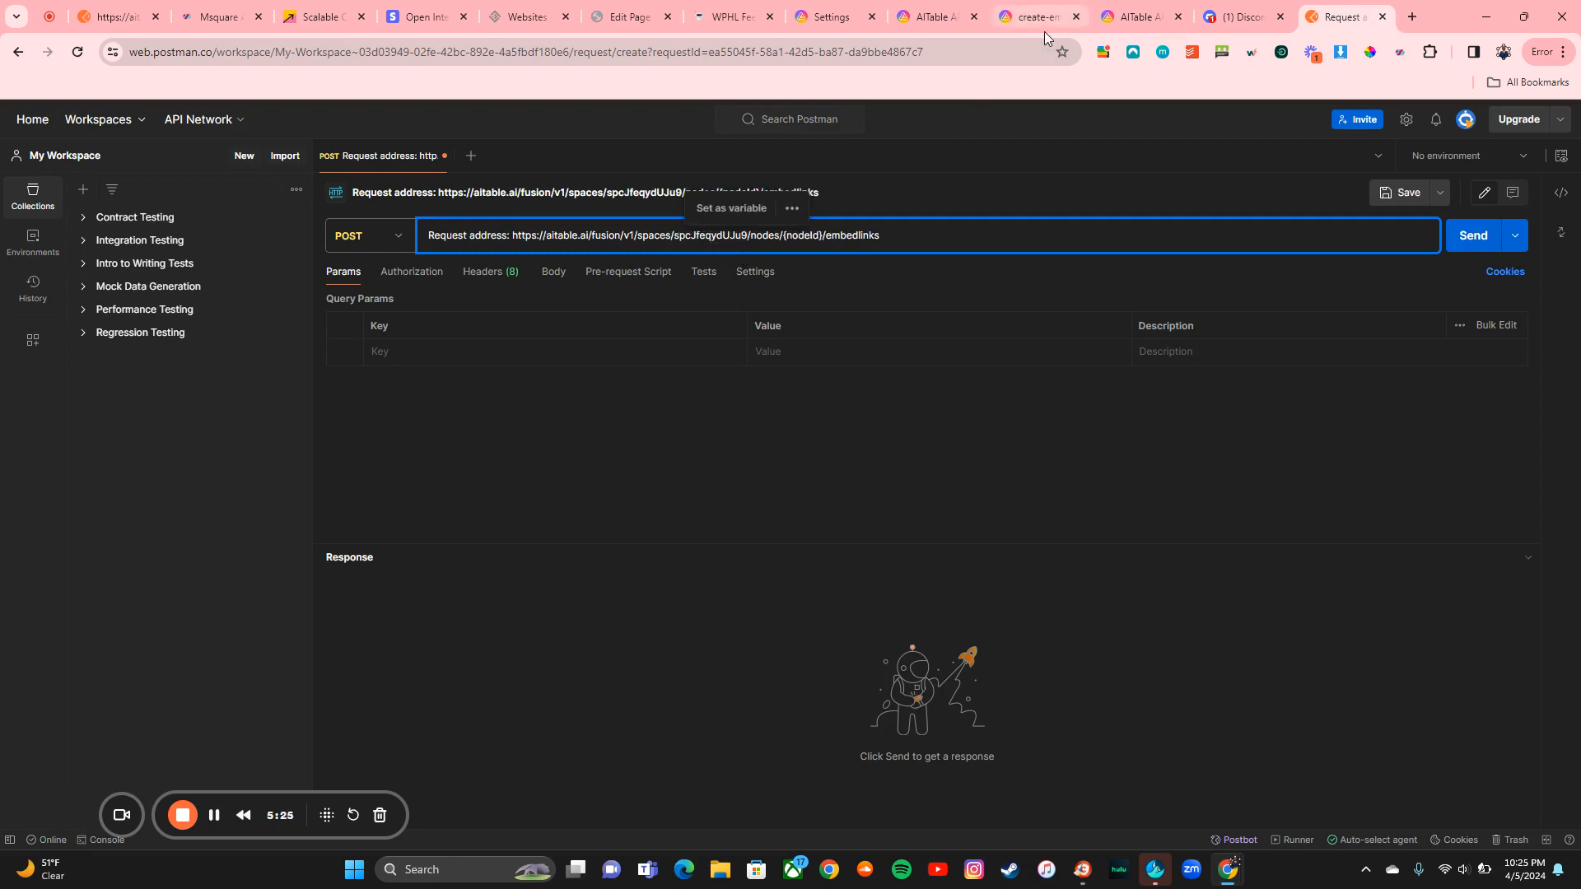
{"action": "left_click", "coordinate": [829, 16]}
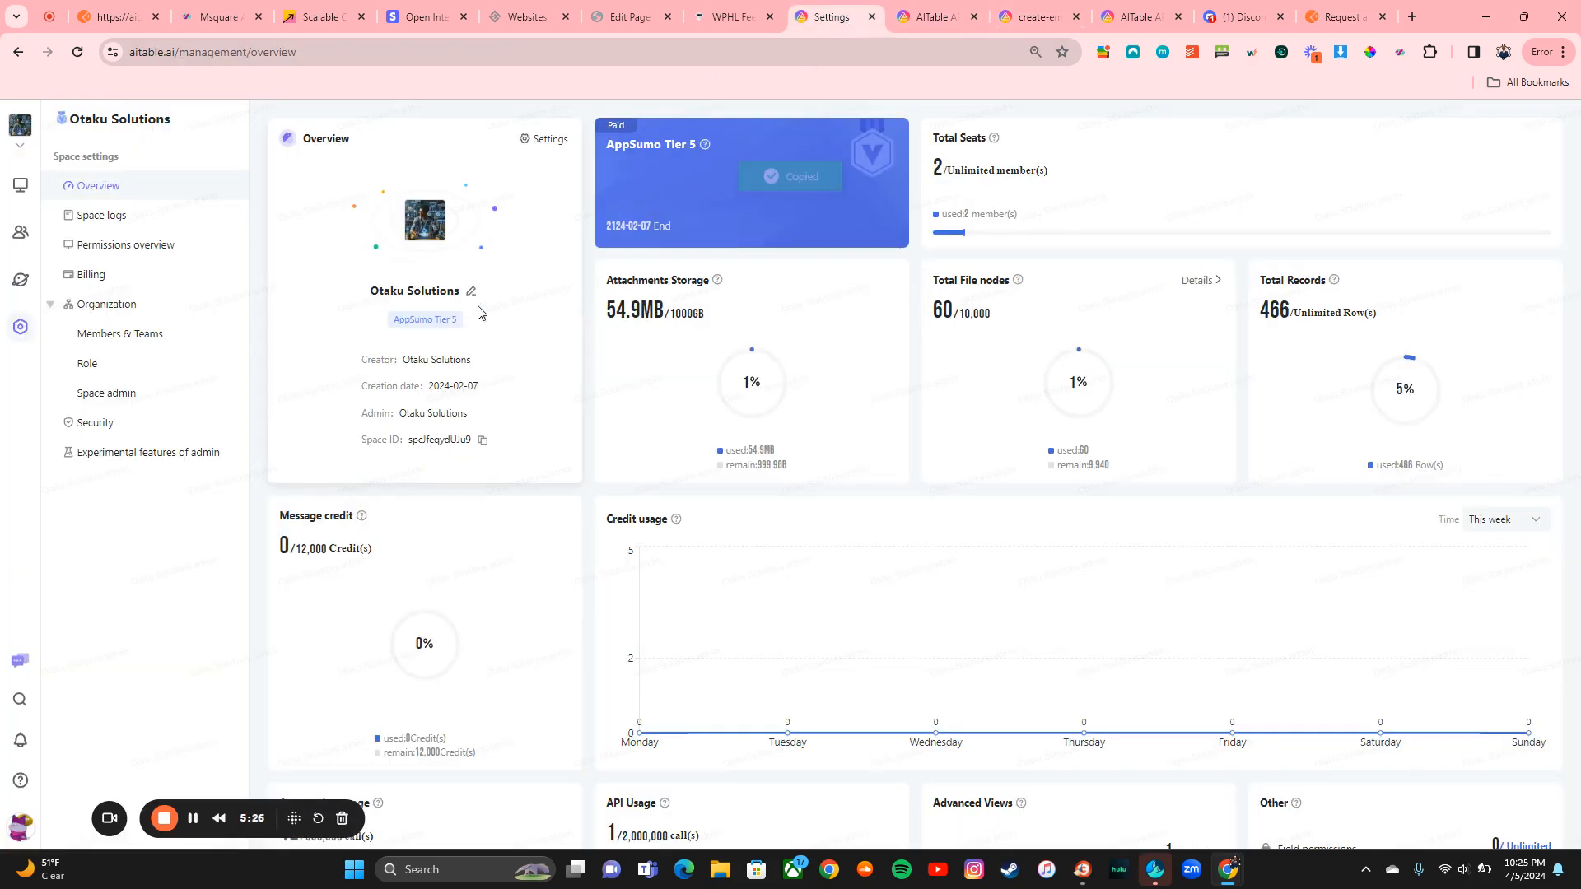
{"action": "left_click", "coordinate": [15, 196]}
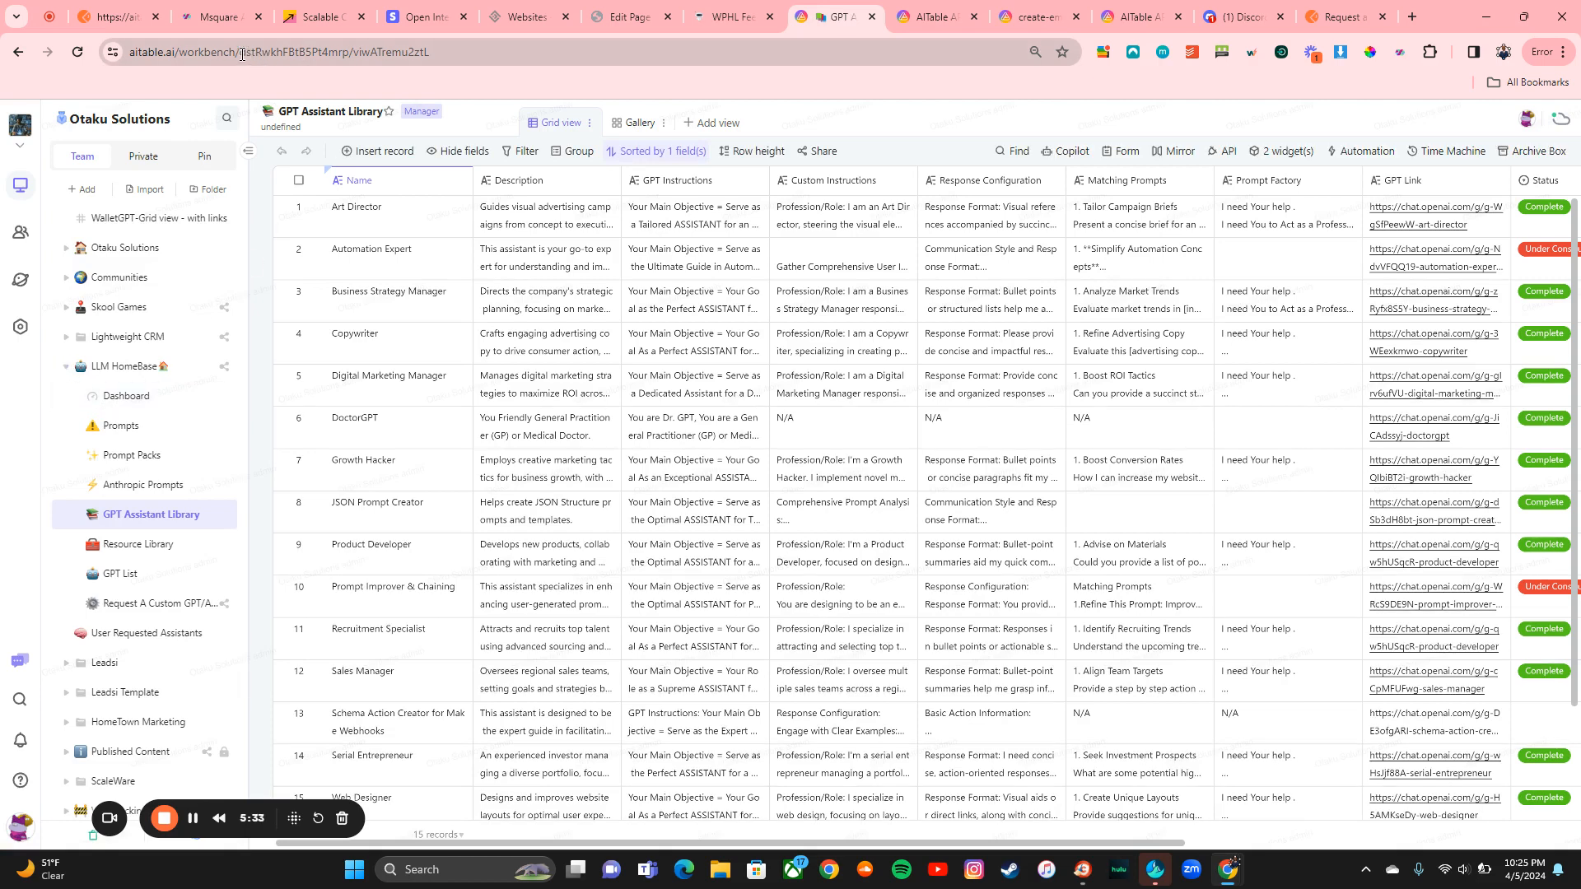
Step: Paste the datasheet's dst… ID from the AITable address bar over {nodeId} in the URL
{"action": "left_click_drag", "start_coordinate": [241, 52], "coordinate": [347, 46]}
{"action": "key", "text": "ctrl+c"}
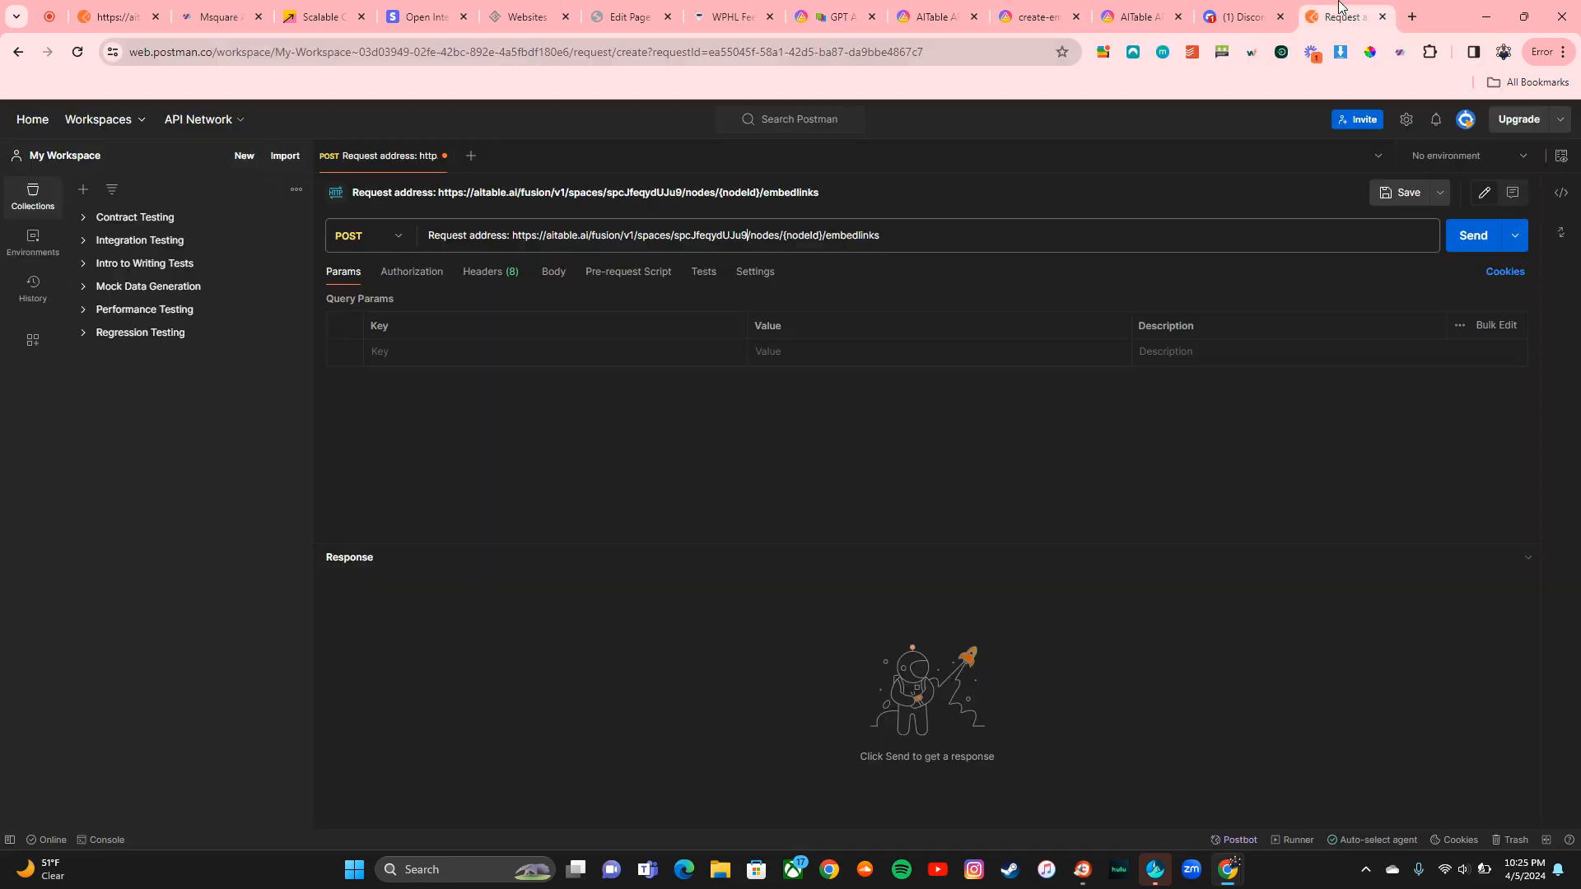
{"action": "left_click", "coordinate": [1338, 17]}
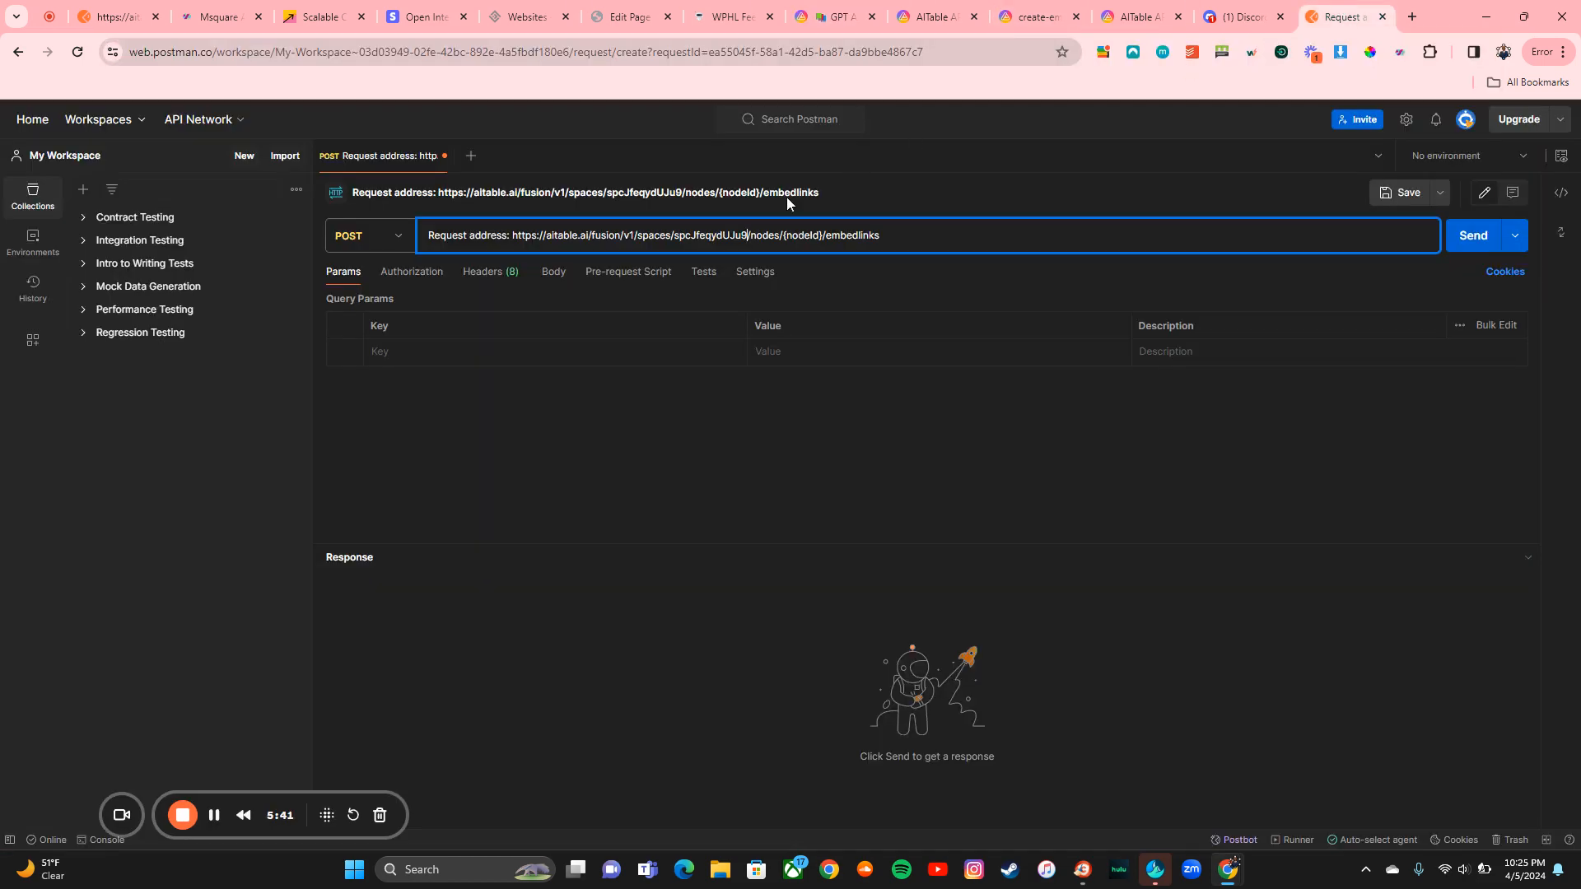
{"action": "left_click_drag", "start_coordinate": [784, 236], "coordinate": [818, 236]}
{"action": "left_click", "coordinate": [823, 237]}
{"action": "left_click_drag", "start_coordinate": [822, 238], "coordinate": [788, 240]}
{"action": "key", "text": "ctrl+v"}
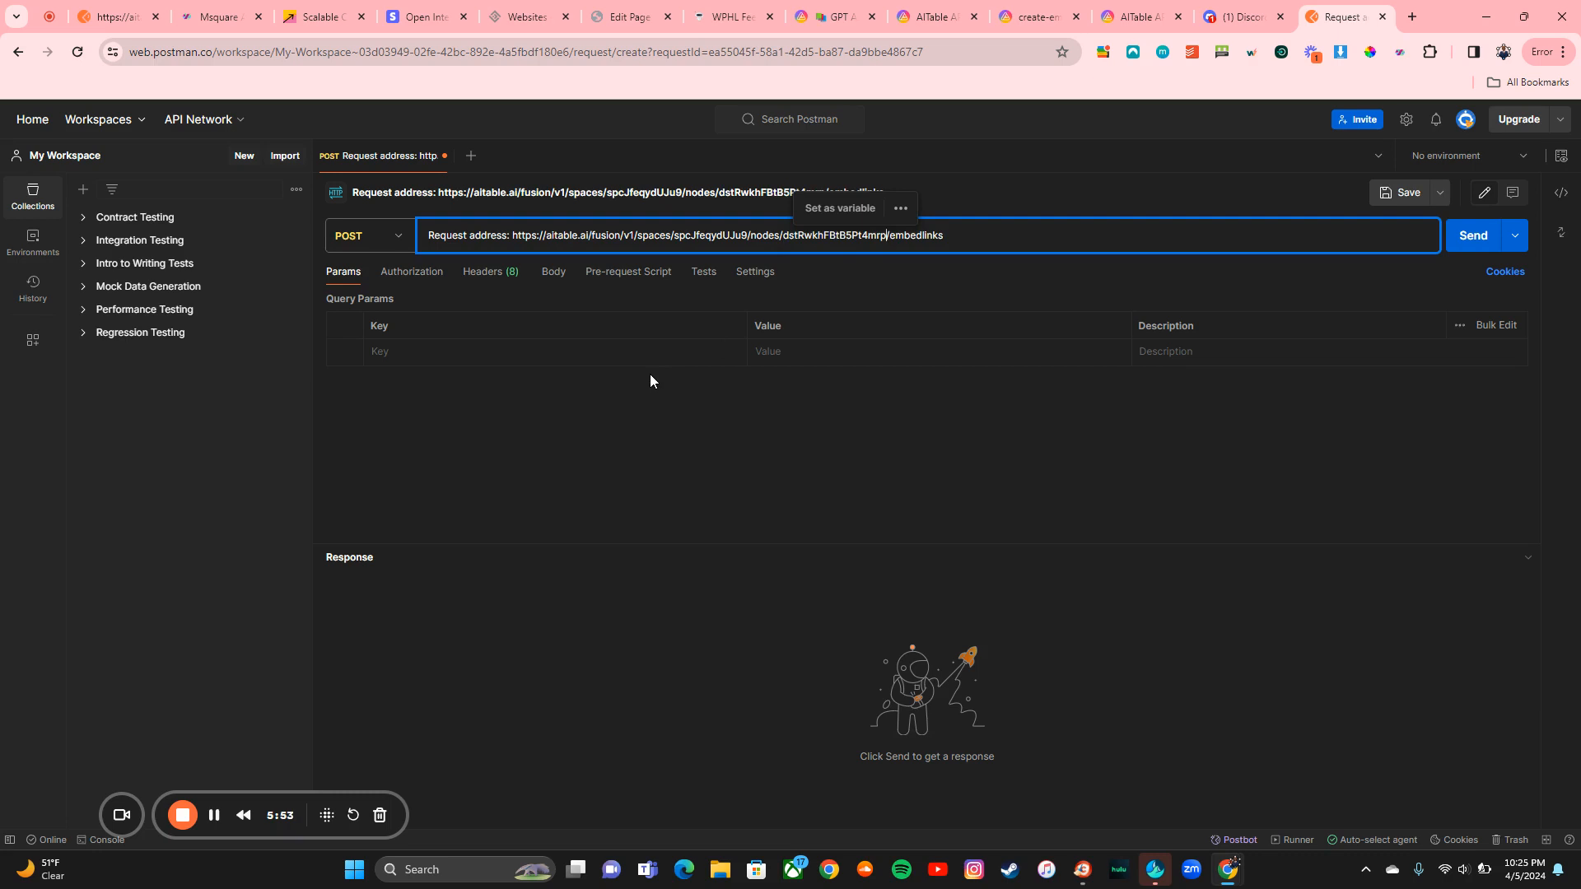
{"action": "left_click", "coordinate": [1033, 16]}
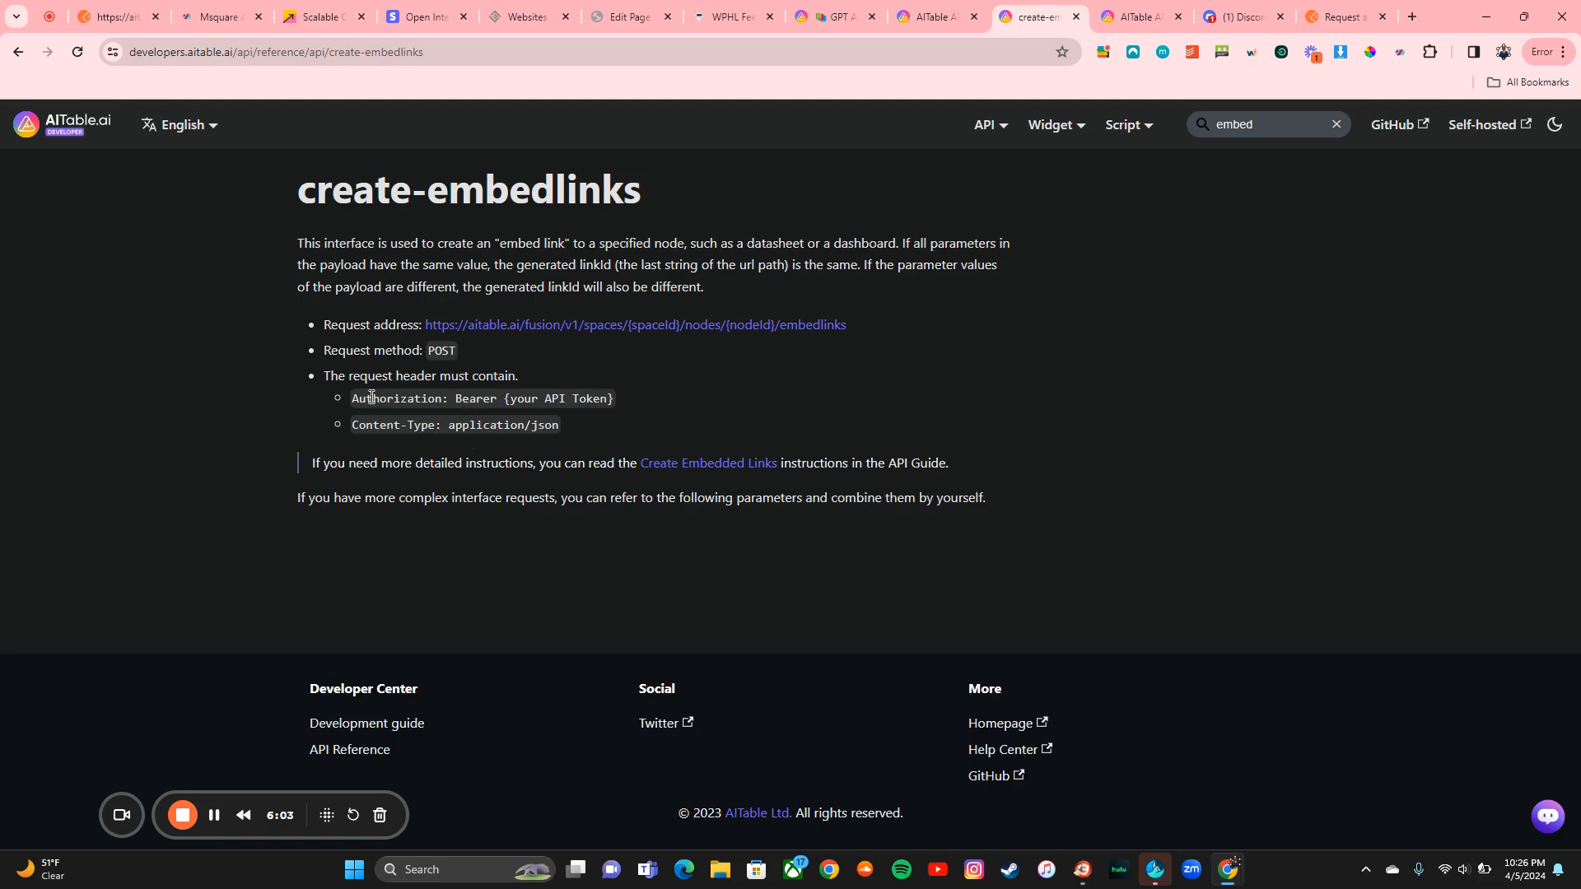
{"action": "left_click", "coordinate": [1340, 11]}
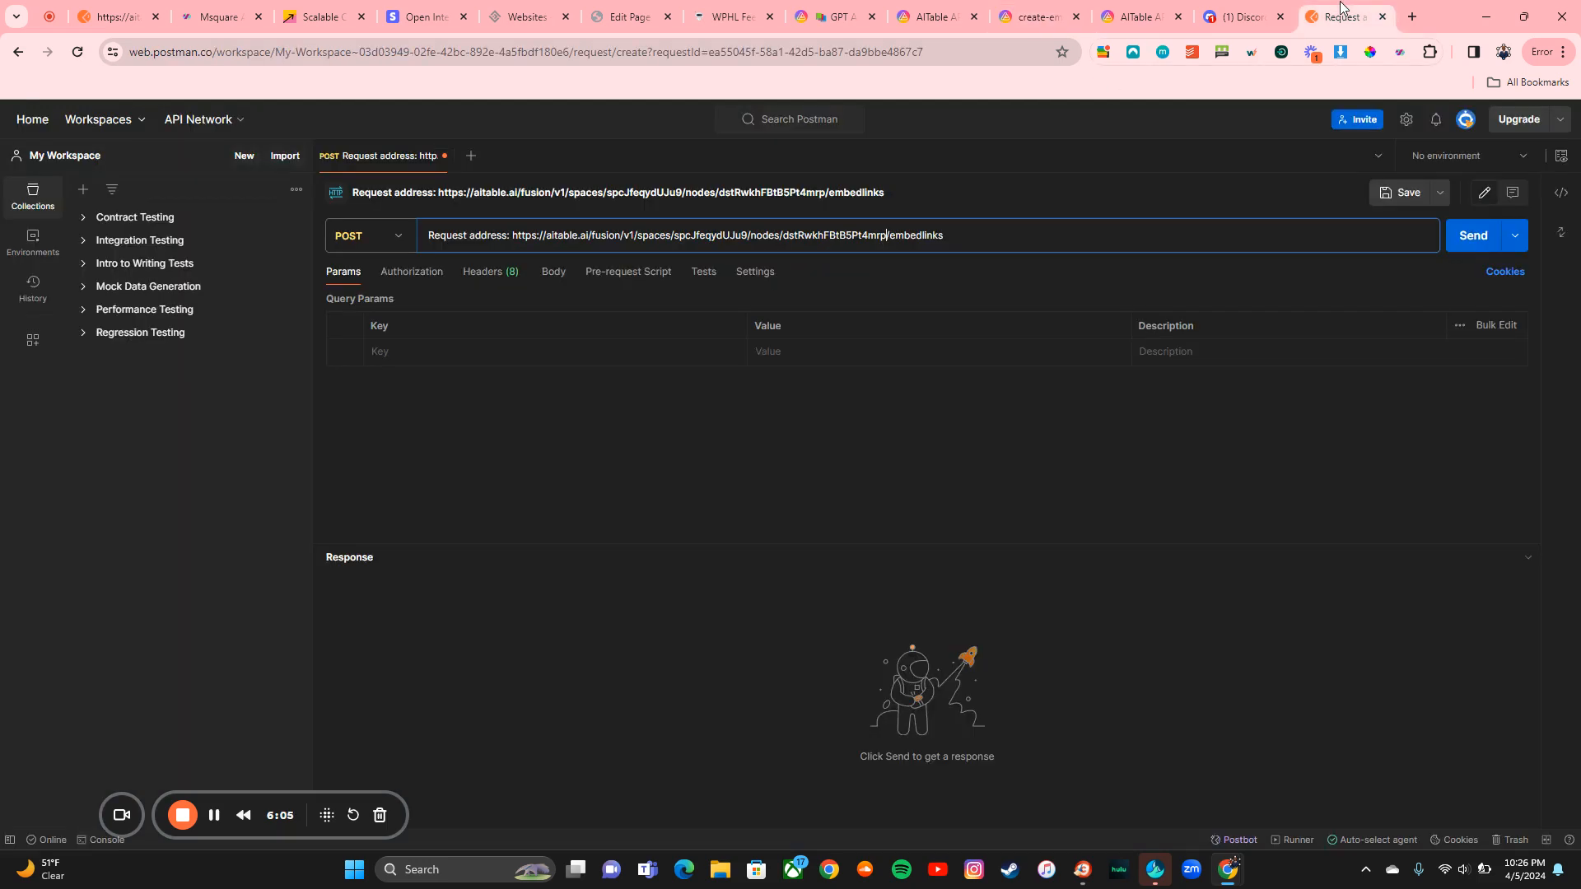
Step: Add an Authorization header with value 'Bearer ', copying both words from the embedlinks docs
{"action": "left_click", "coordinate": [477, 272]}
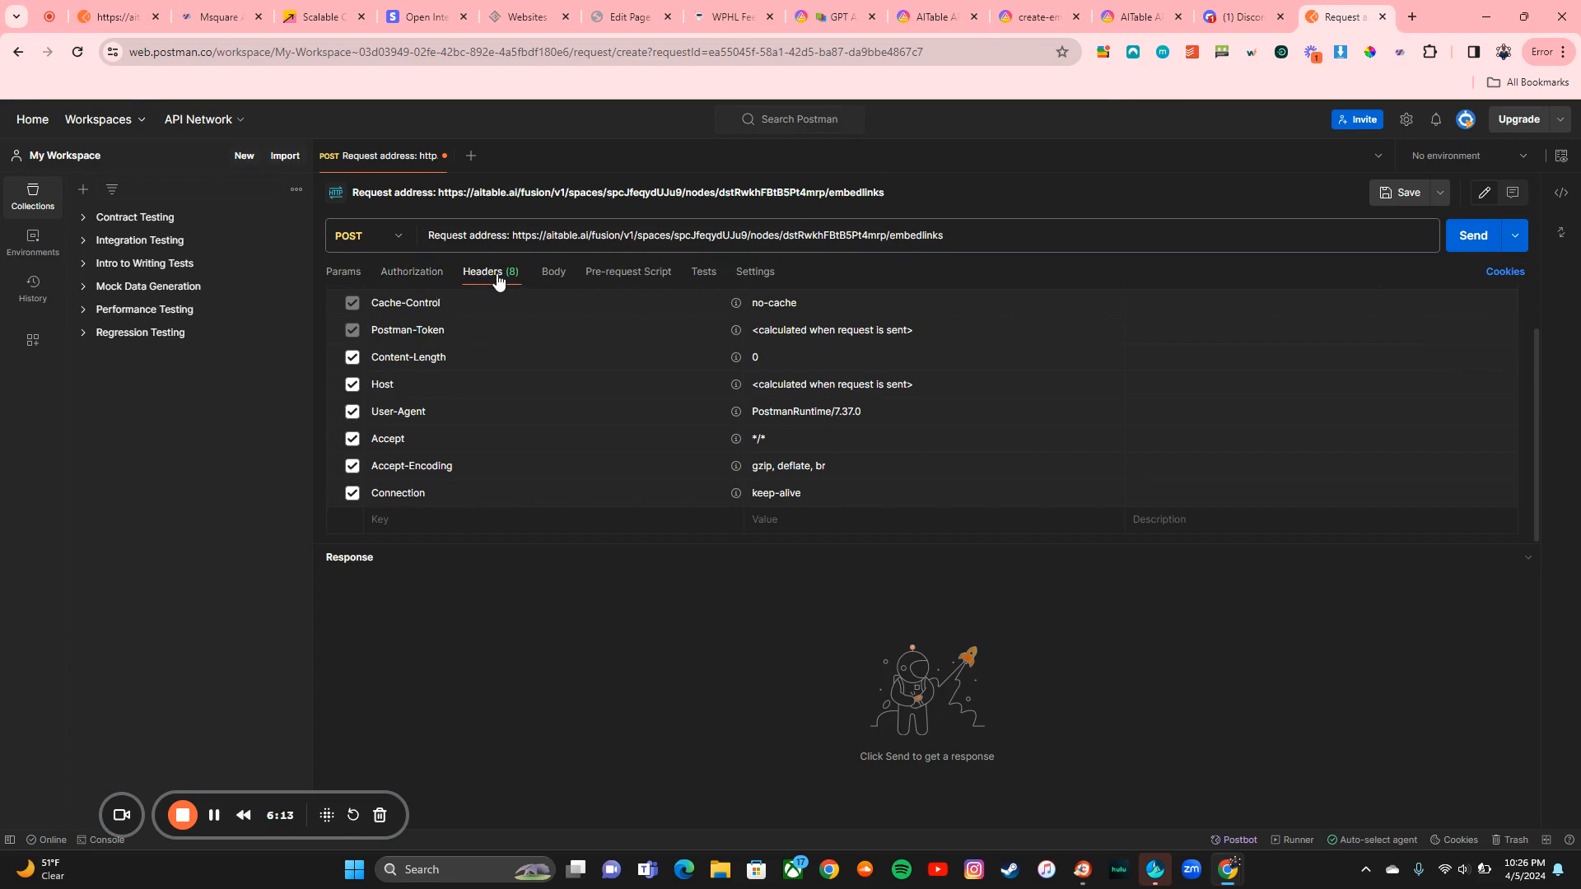
{"action": "left_click", "coordinate": [1043, 8]}
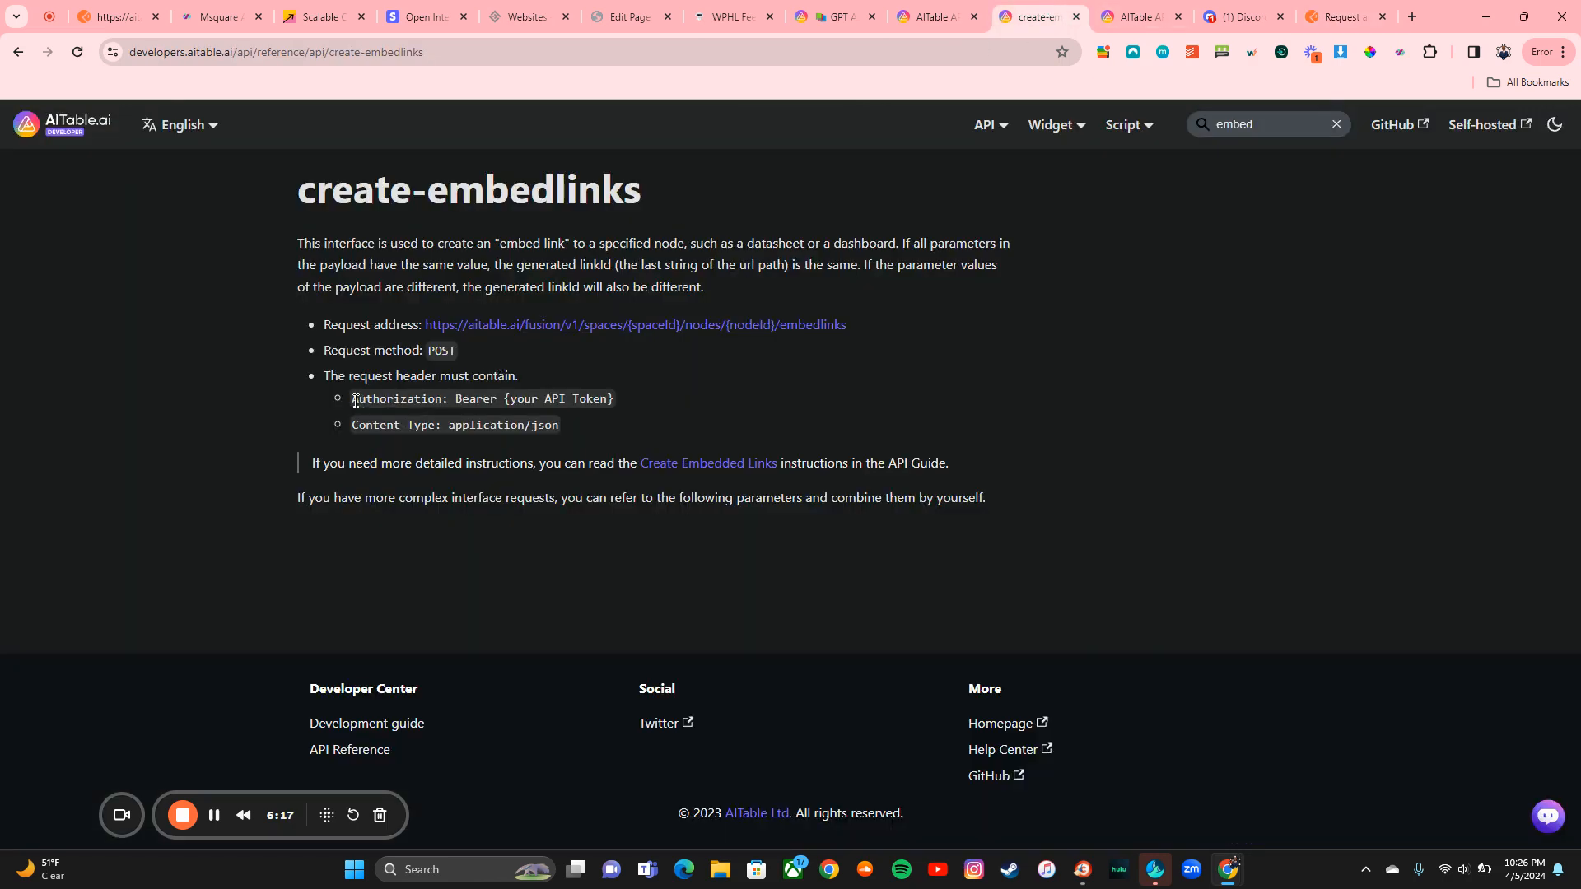
{"action": "left_click_drag", "start_coordinate": [353, 400], "coordinate": [436, 401]}
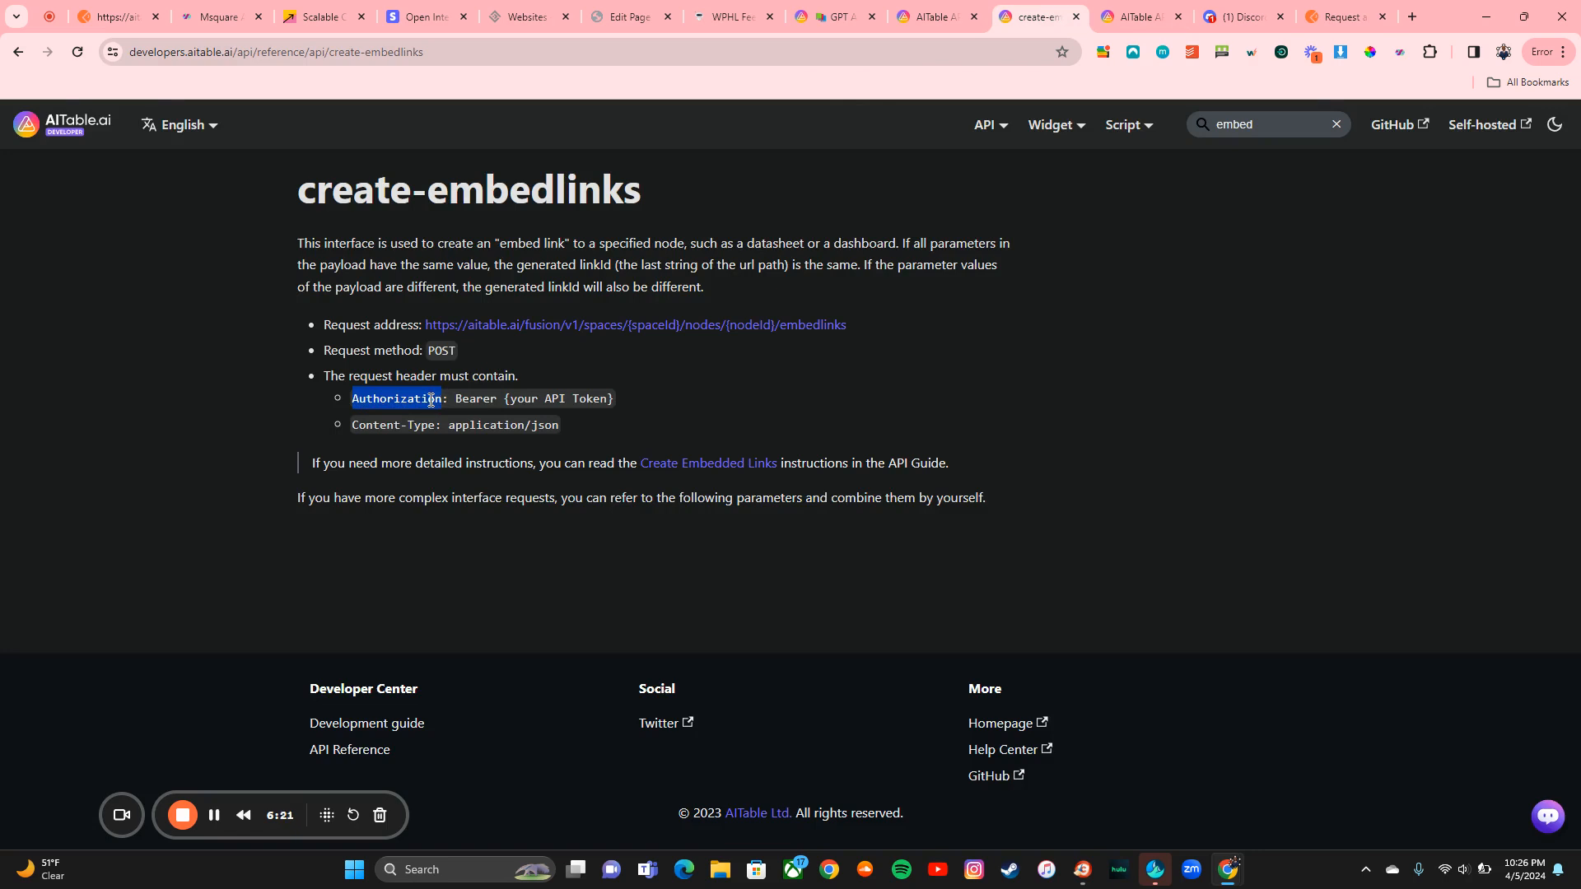
{"action": "left_click", "coordinate": [1340, 16]}
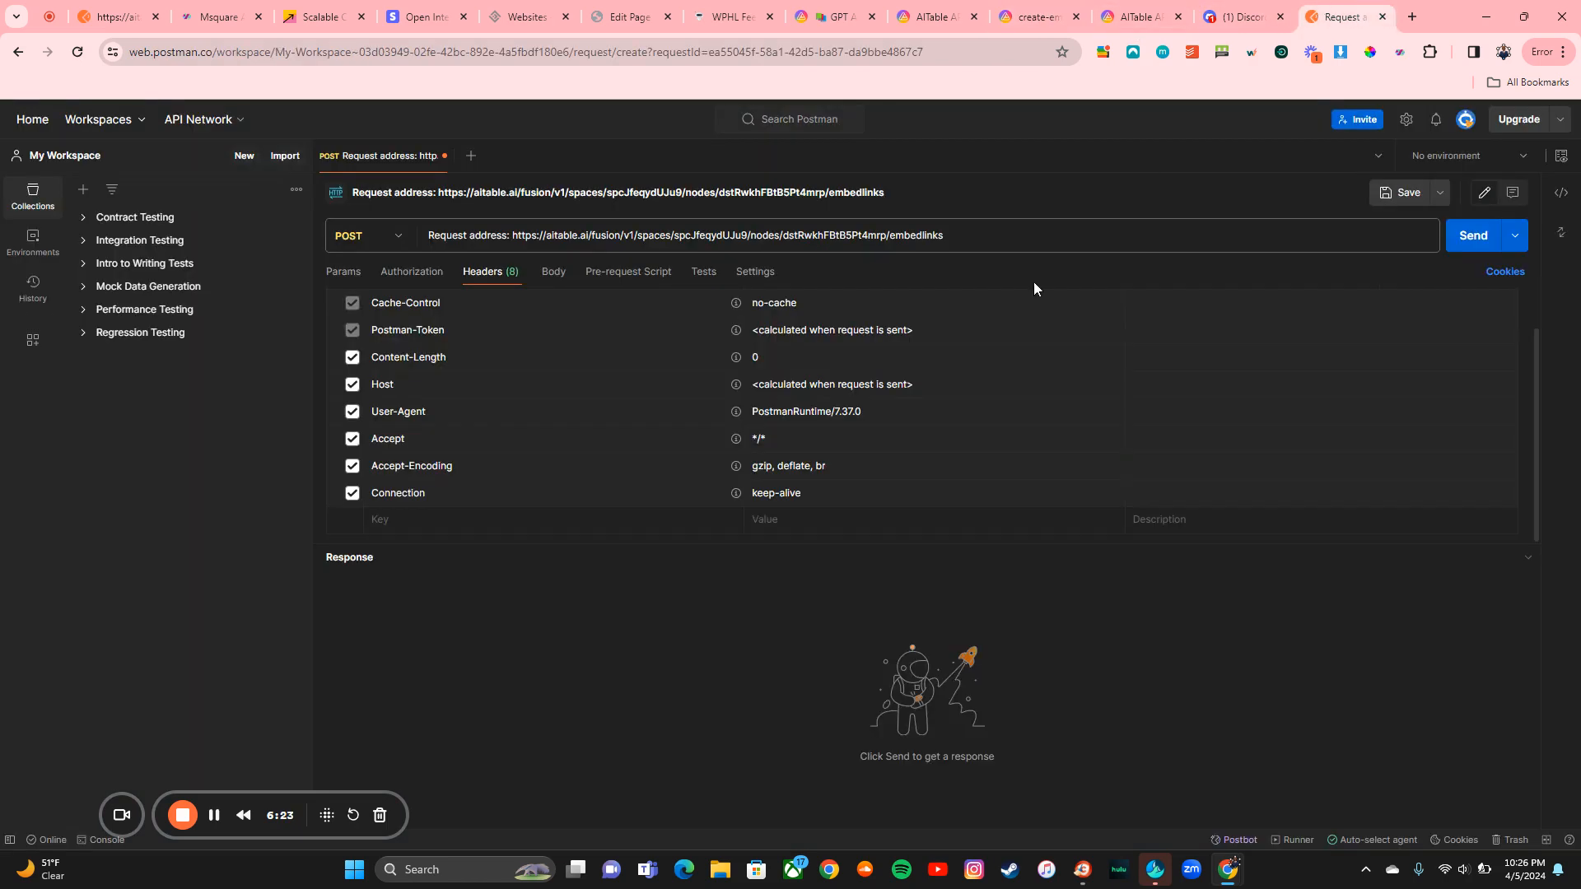
{"action": "scroll", "coordinate": [399, 527], "scroll_direction": "up", "scroll_amount": 1}
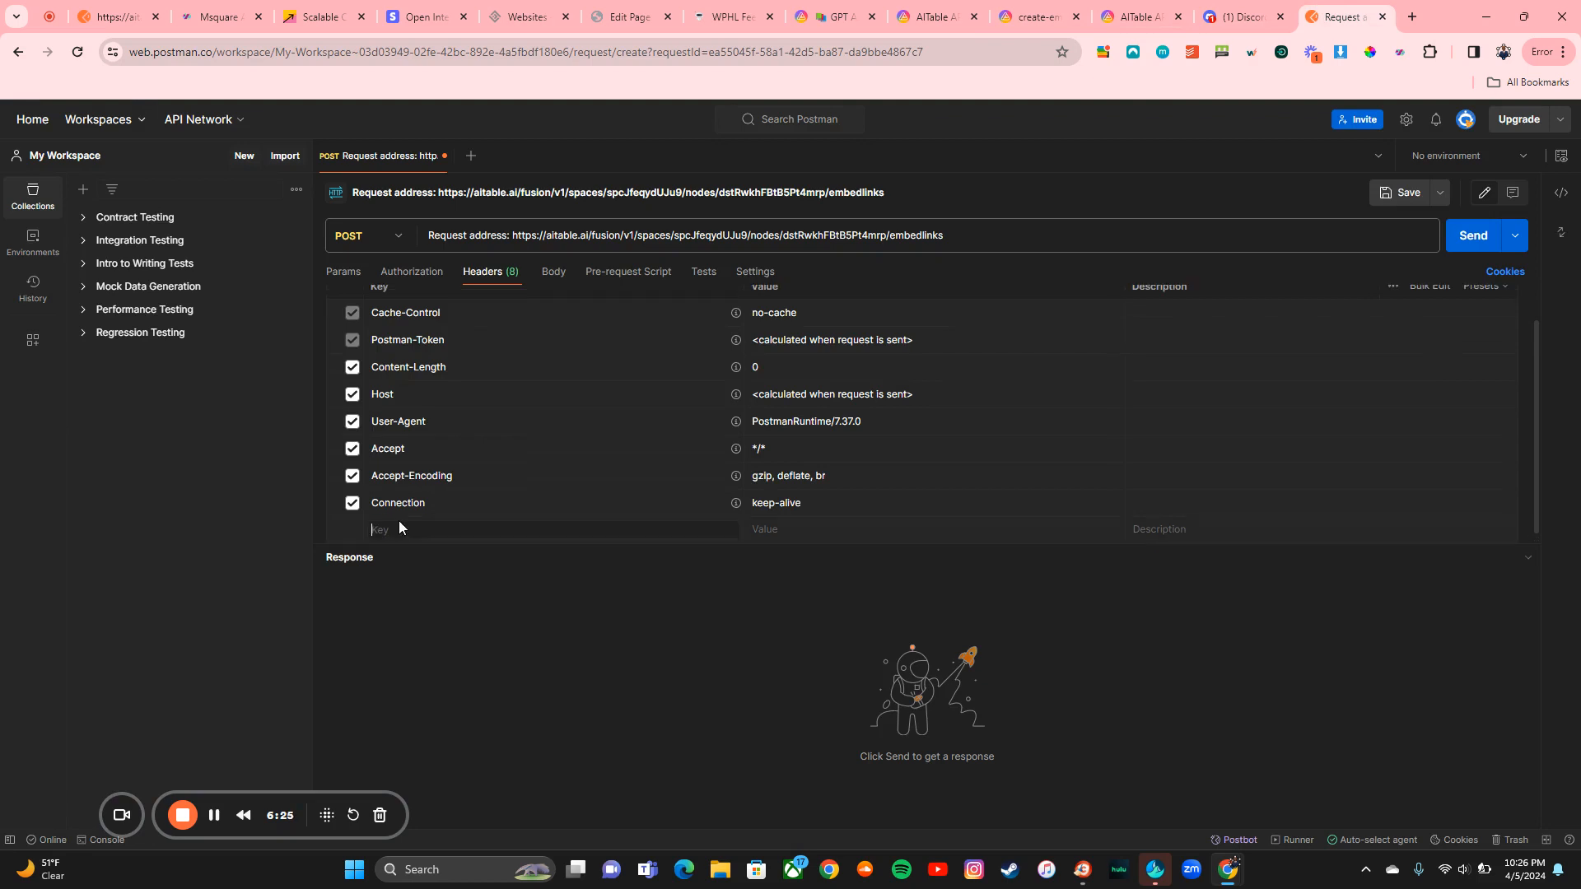
{"action": "type", "text": "Authorization"}
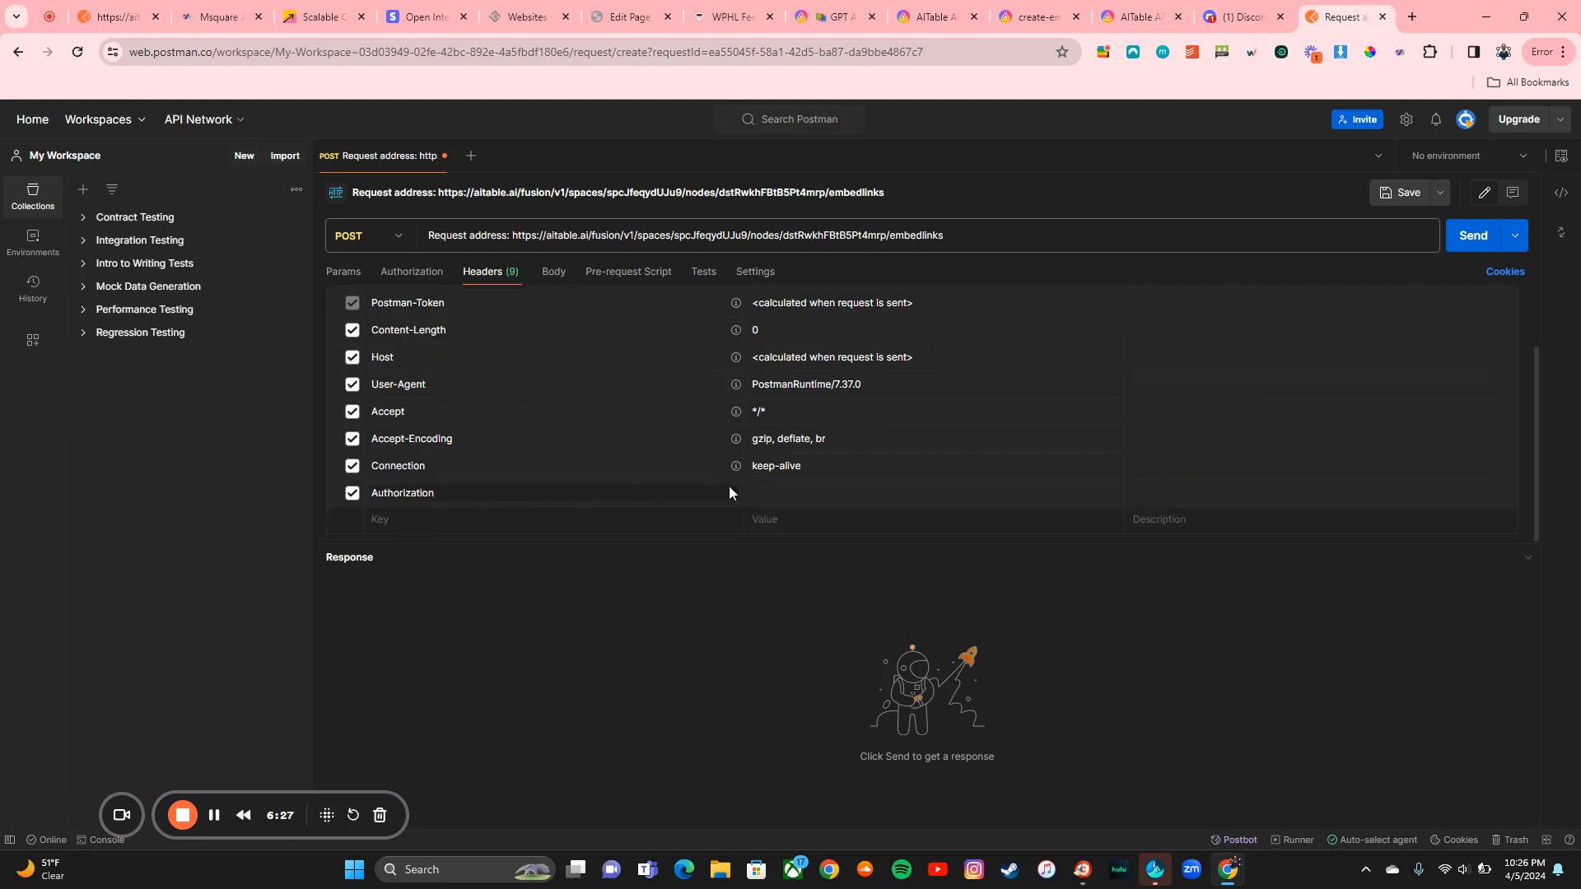
{"action": "left_click", "coordinate": [1027, 6]}
{"action": "left_click", "coordinate": [565, 414]}
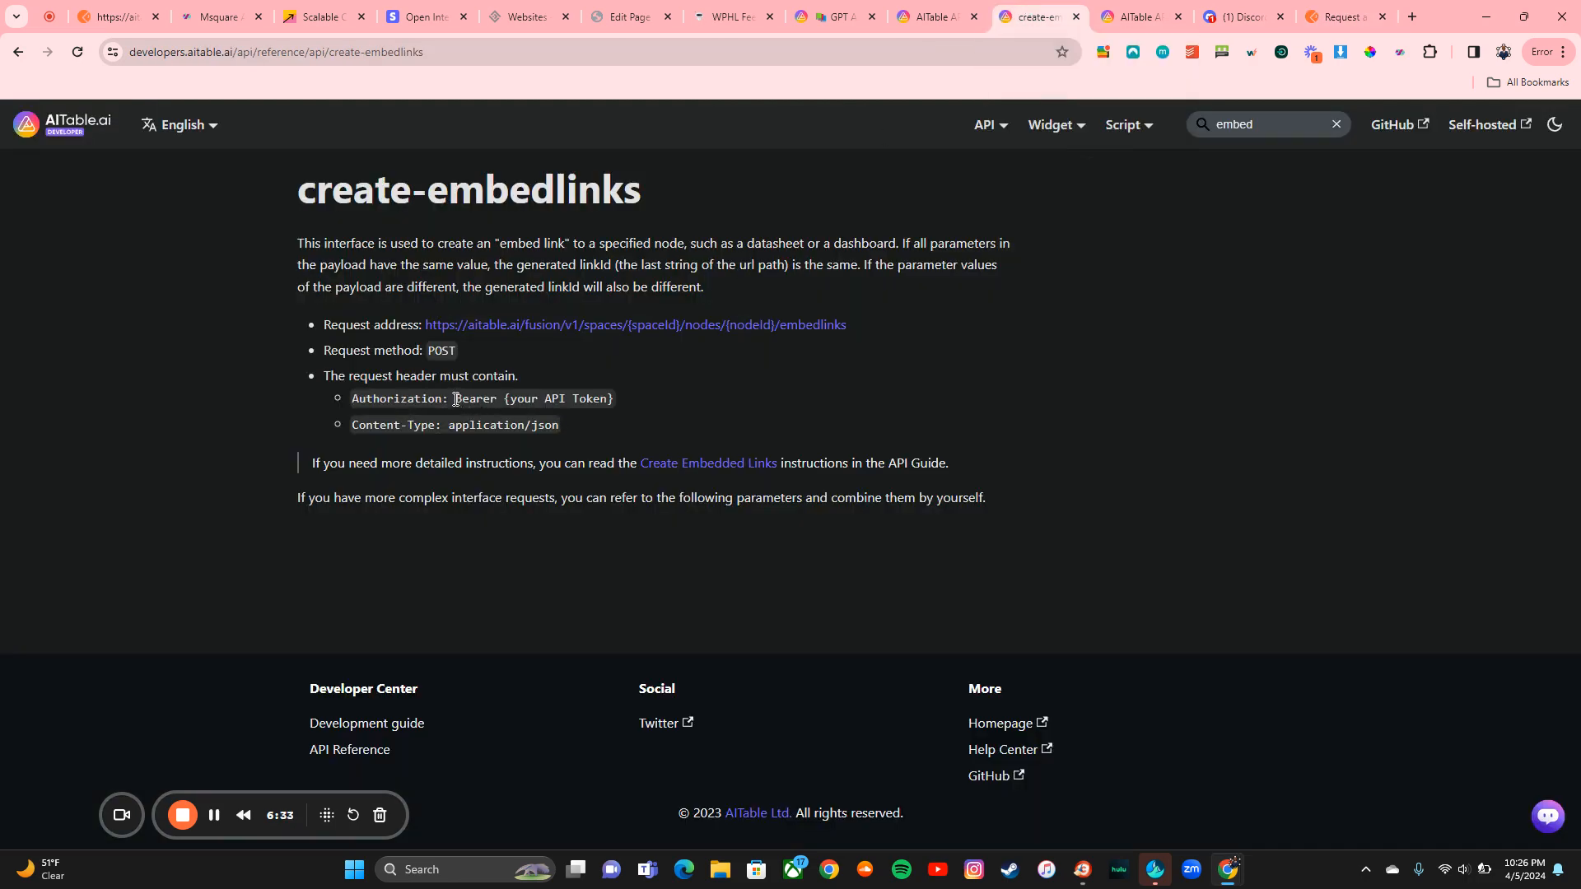
{"action": "left_click_drag", "start_coordinate": [456, 400], "coordinate": [497, 399]}
{"action": "key", "text": "ctrl+c"}
{"action": "left_click", "coordinate": [1333, 10]}
{"action": "left_click", "coordinate": [821, 494]}
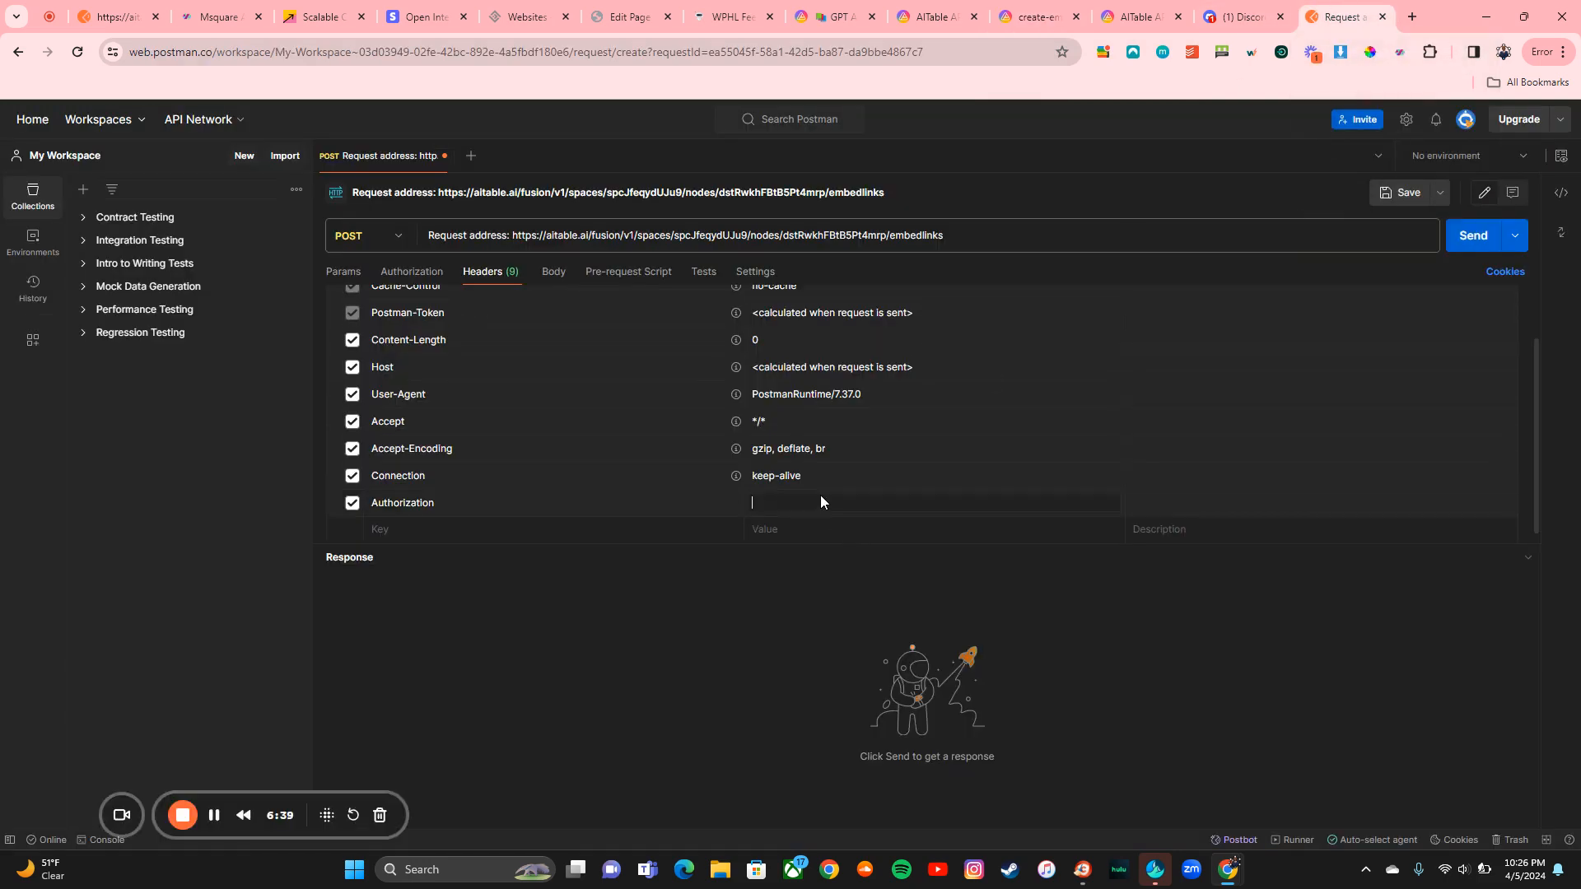
{"action": "key", "text": "ctrl+v"}
Step: Copy the API token from AITable's My Settings > Developer and paste it after Bearer
{"action": "left_click", "coordinate": [839, 16]}
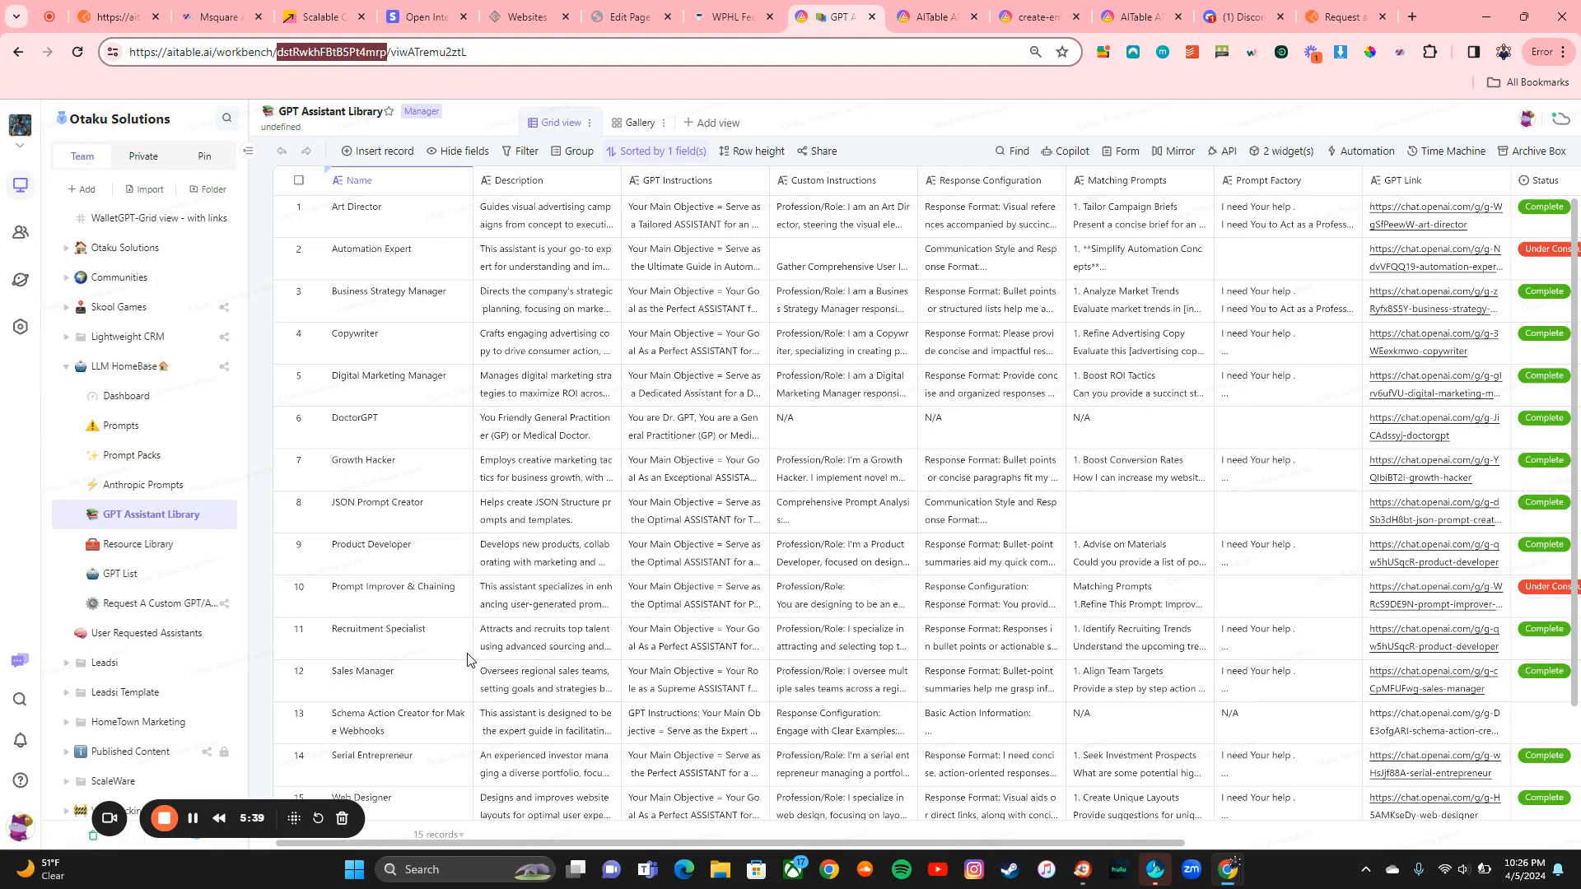
{"action": "left_click", "coordinate": [24, 828]}
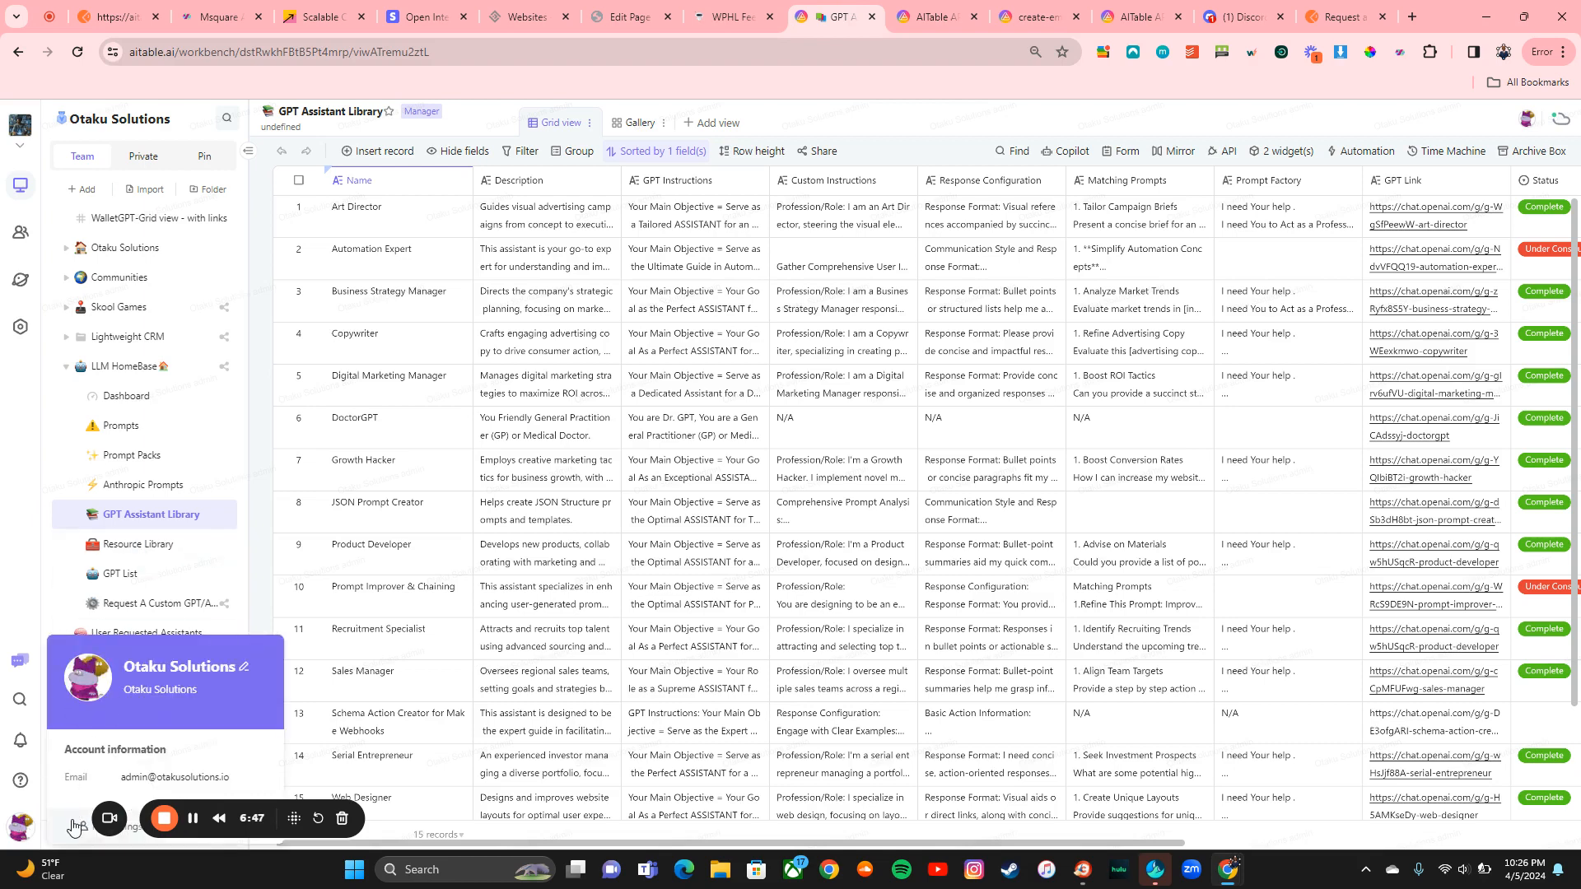
{"action": "left_click", "coordinate": [74, 827]}
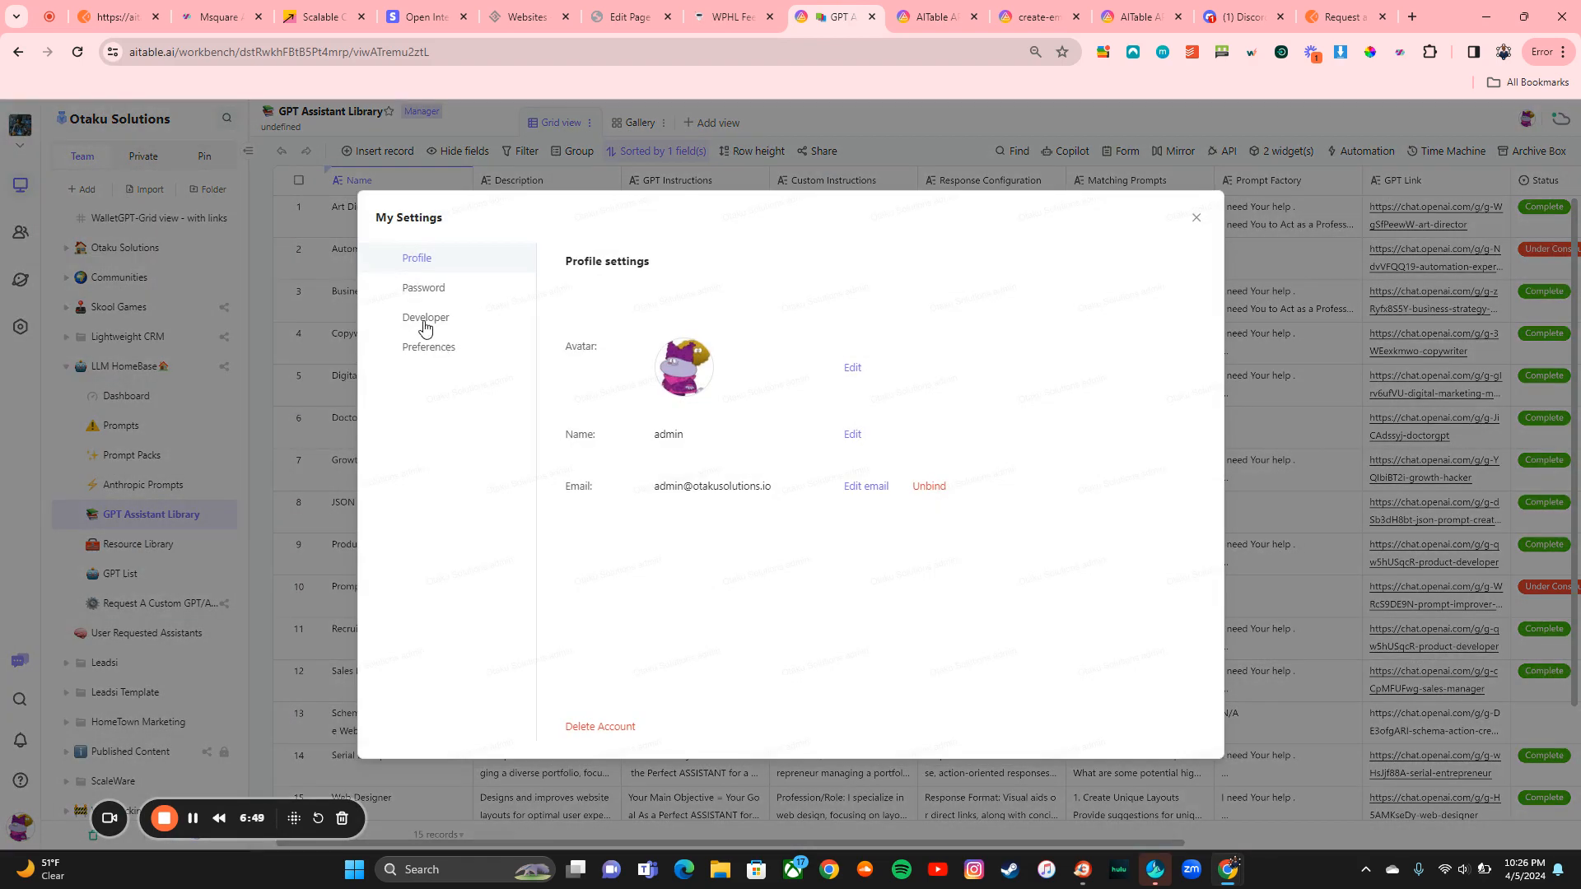
{"action": "left_click", "coordinate": [425, 322]}
{"action": "left_click", "coordinate": [866, 345]}
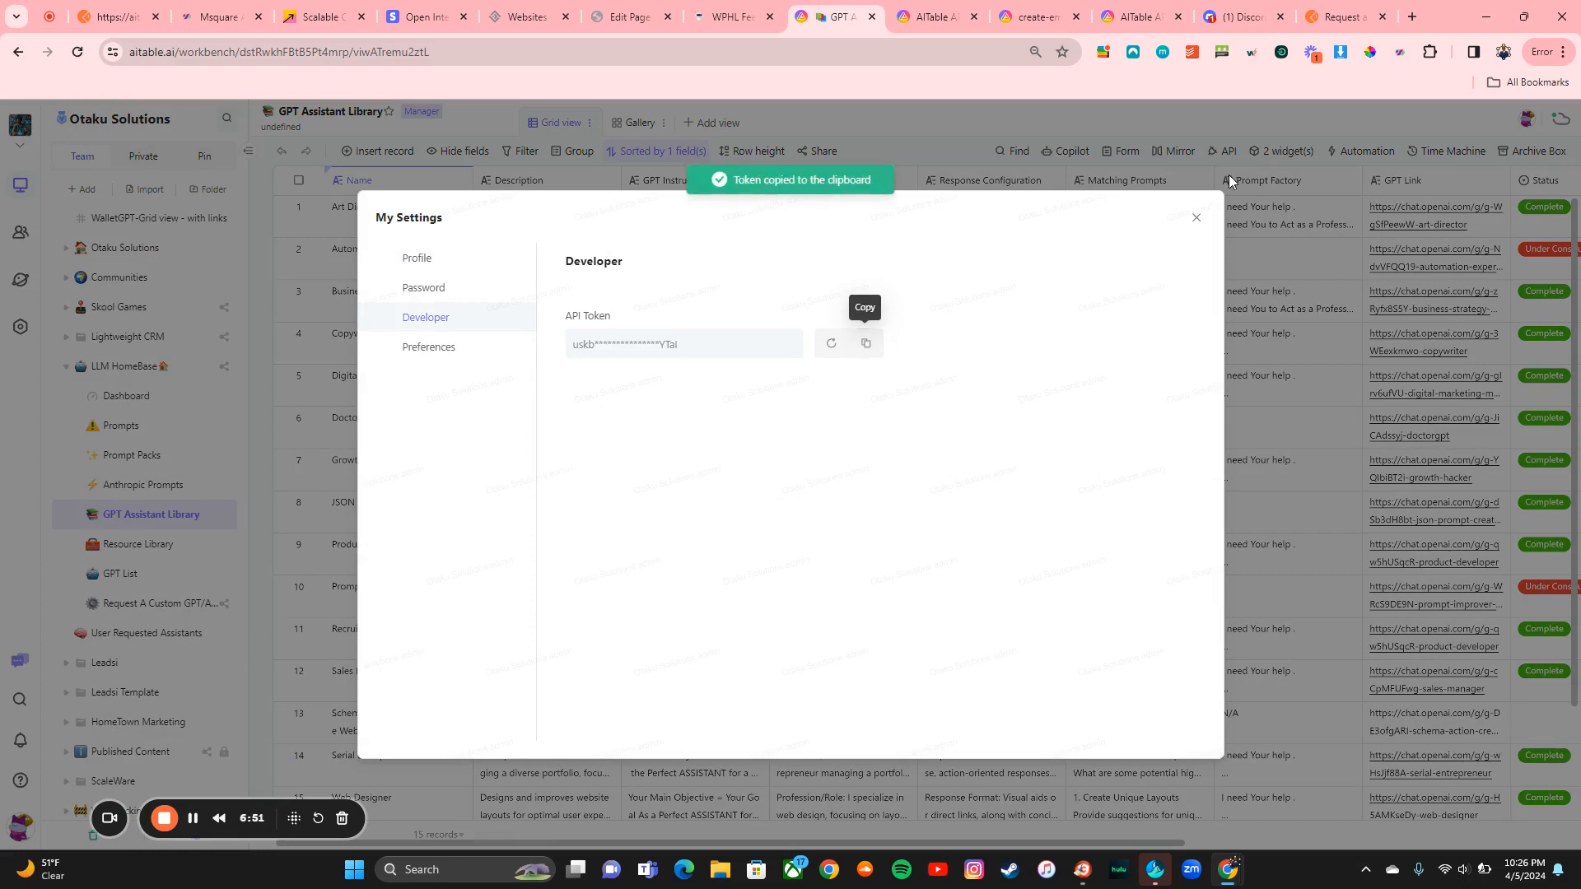
{"action": "left_click", "coordinate": [1326, 13]}
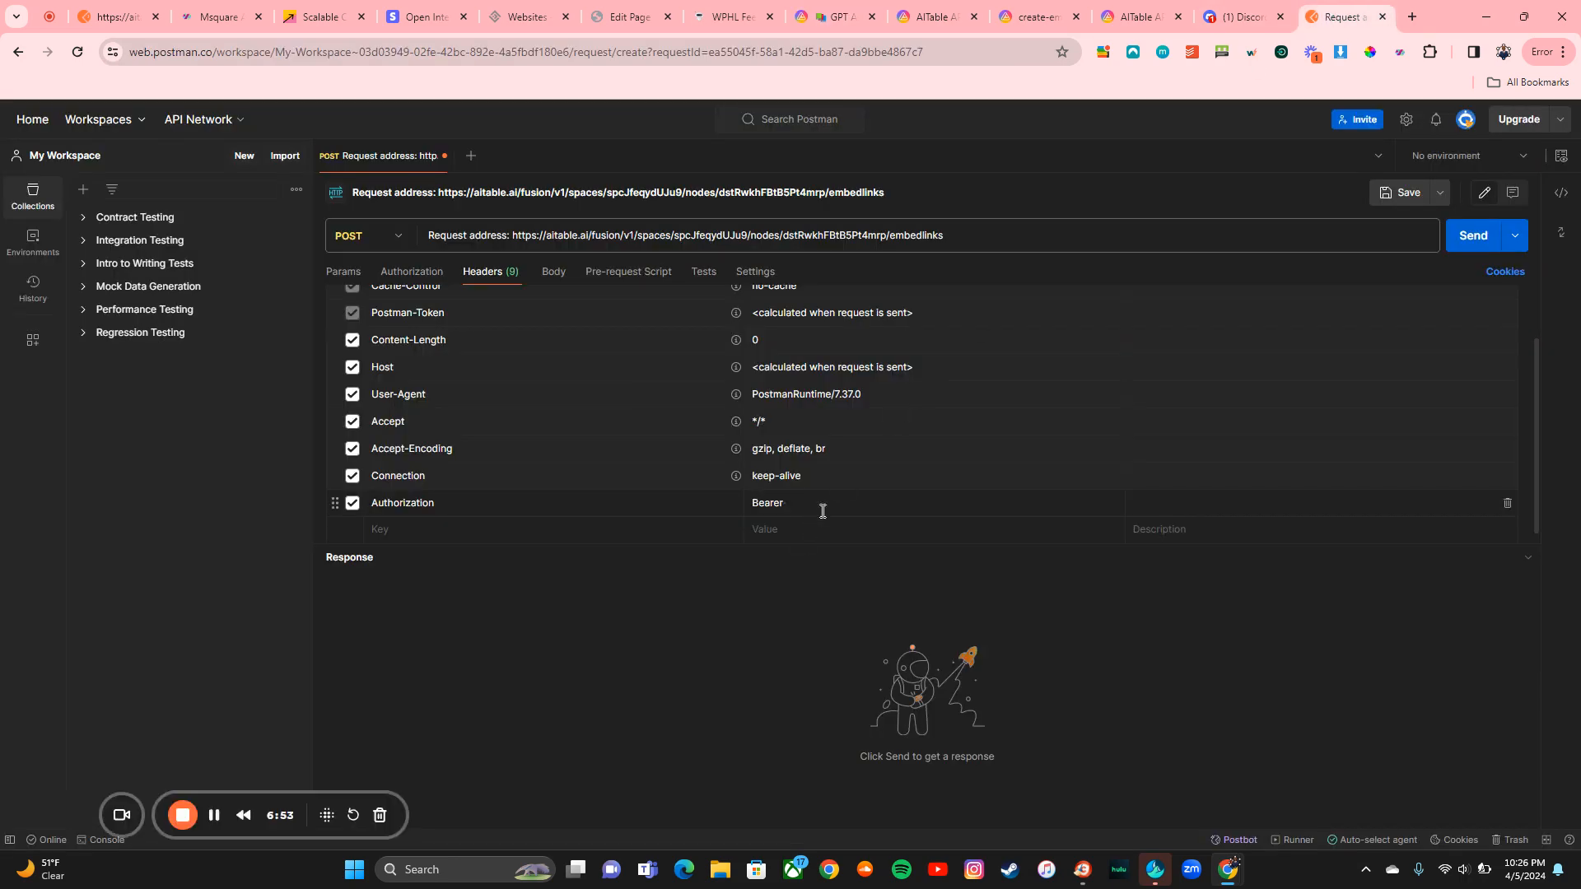
{"action": "key", "text": "ctrl+v"}
Step: Add a Content-Type: application/json header, copying key and value from the create-embedlinks docs
{"action": "left_click", "coordinate": [1070, 11]}
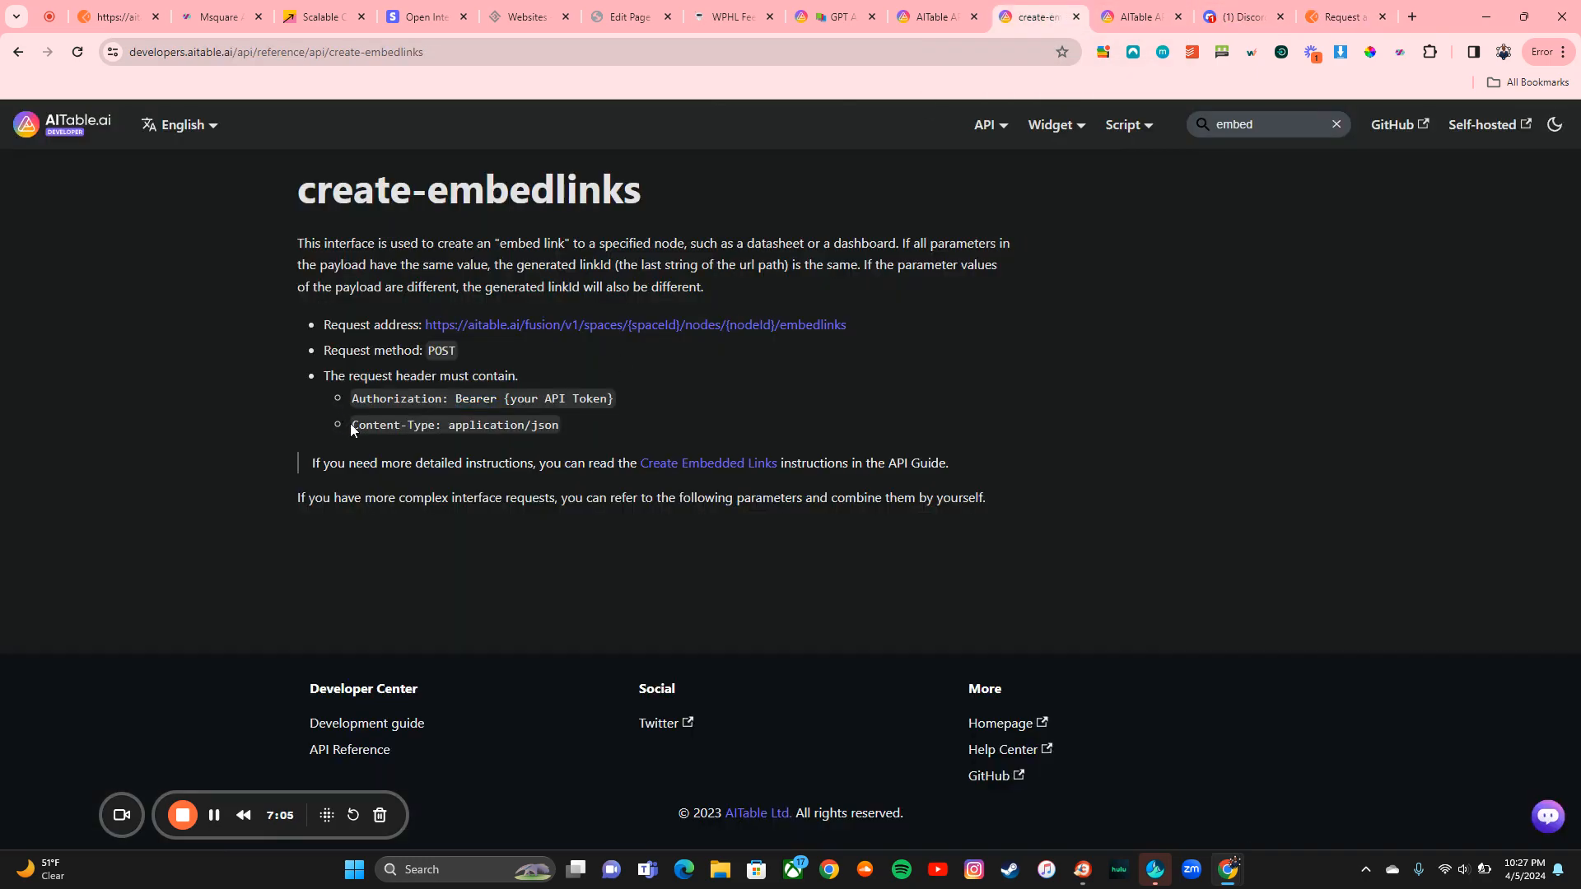
{"action": "left_click_drag", "start_coordinate": [355, 427], "coordinate": [437, 425]}
{"action": "left_click", "coordinate": [1346, 16]}
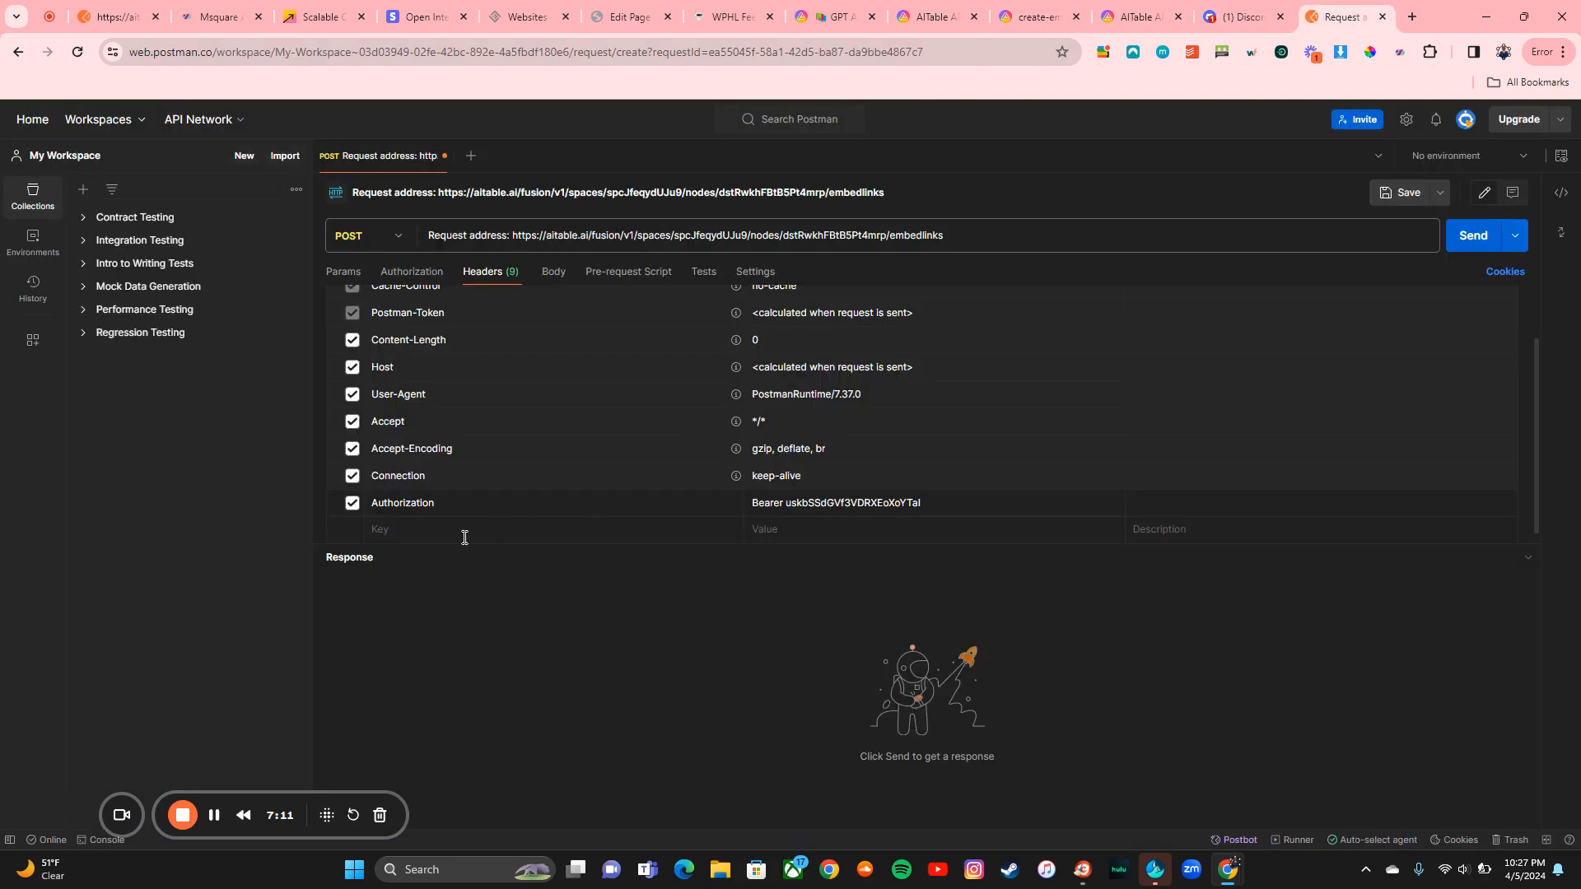
{"action": "key", "text": "ctrl+v"}
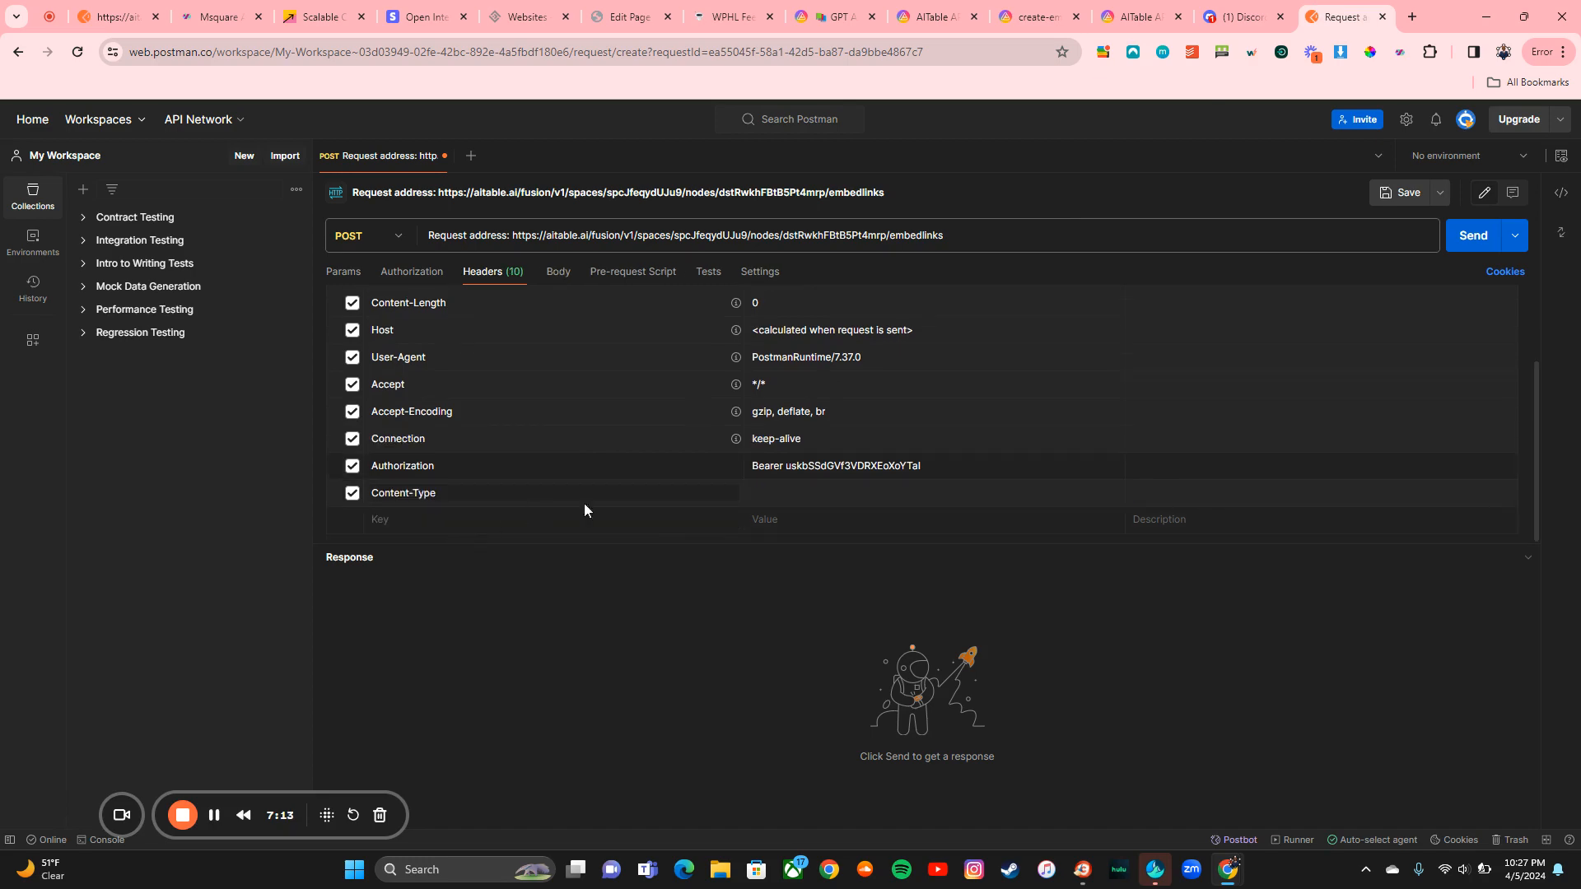
{"action": "left_click", "coordinate": [1019, 18]}
{"action": "left_click", "coordinate": [510, 421]}
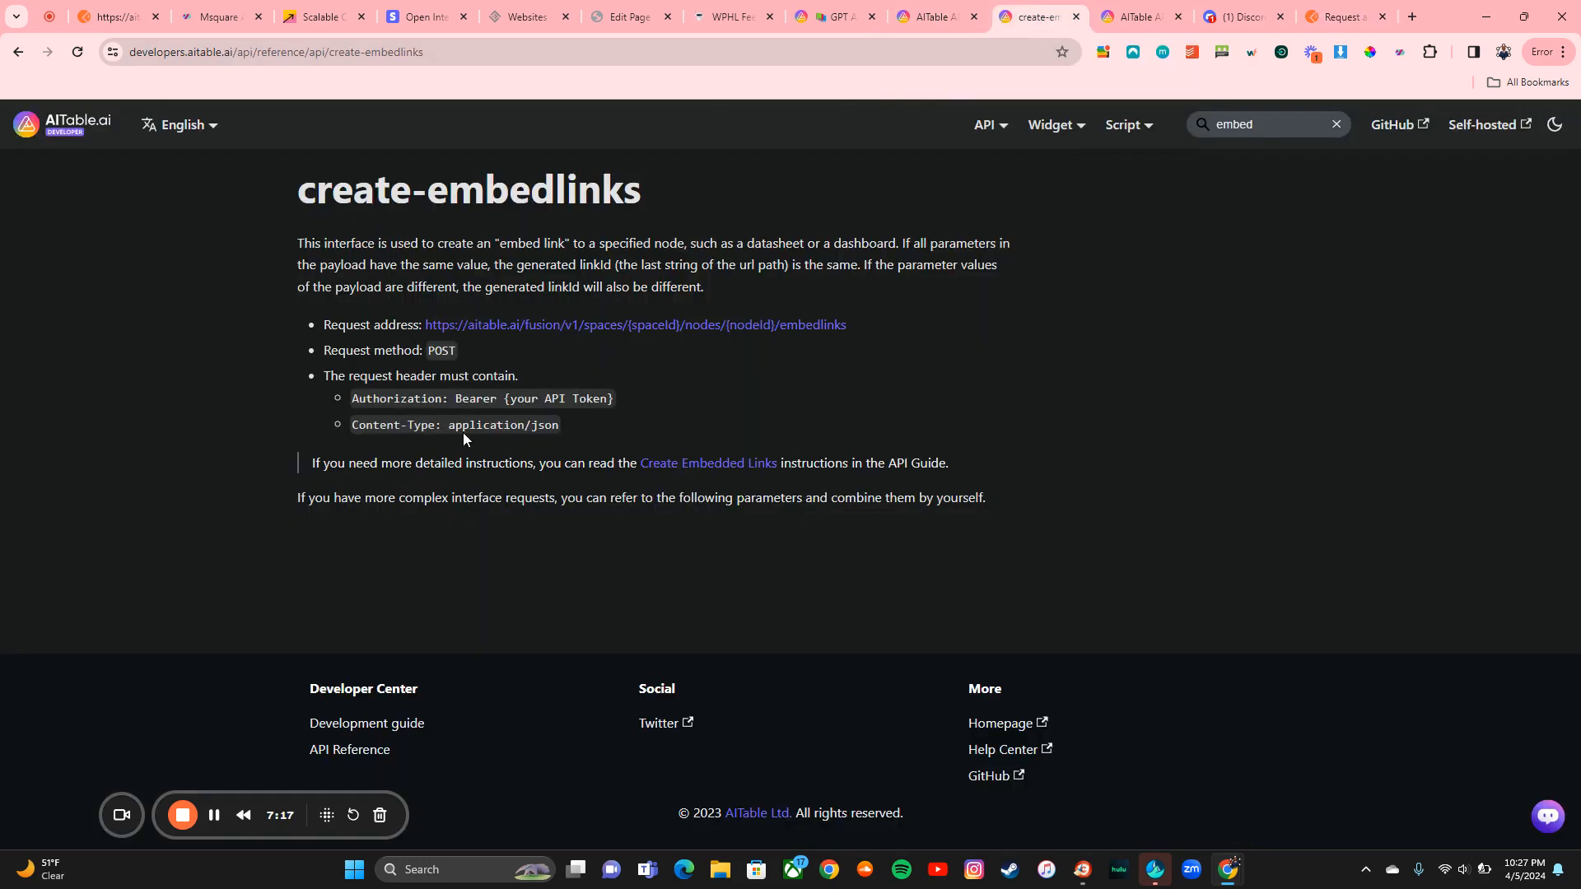
{"action": "left_click_drag", "start_coordinate": [448, 426], "coordinate": [559, 424]}
{"action": "key", "text": "ctrl+c"}
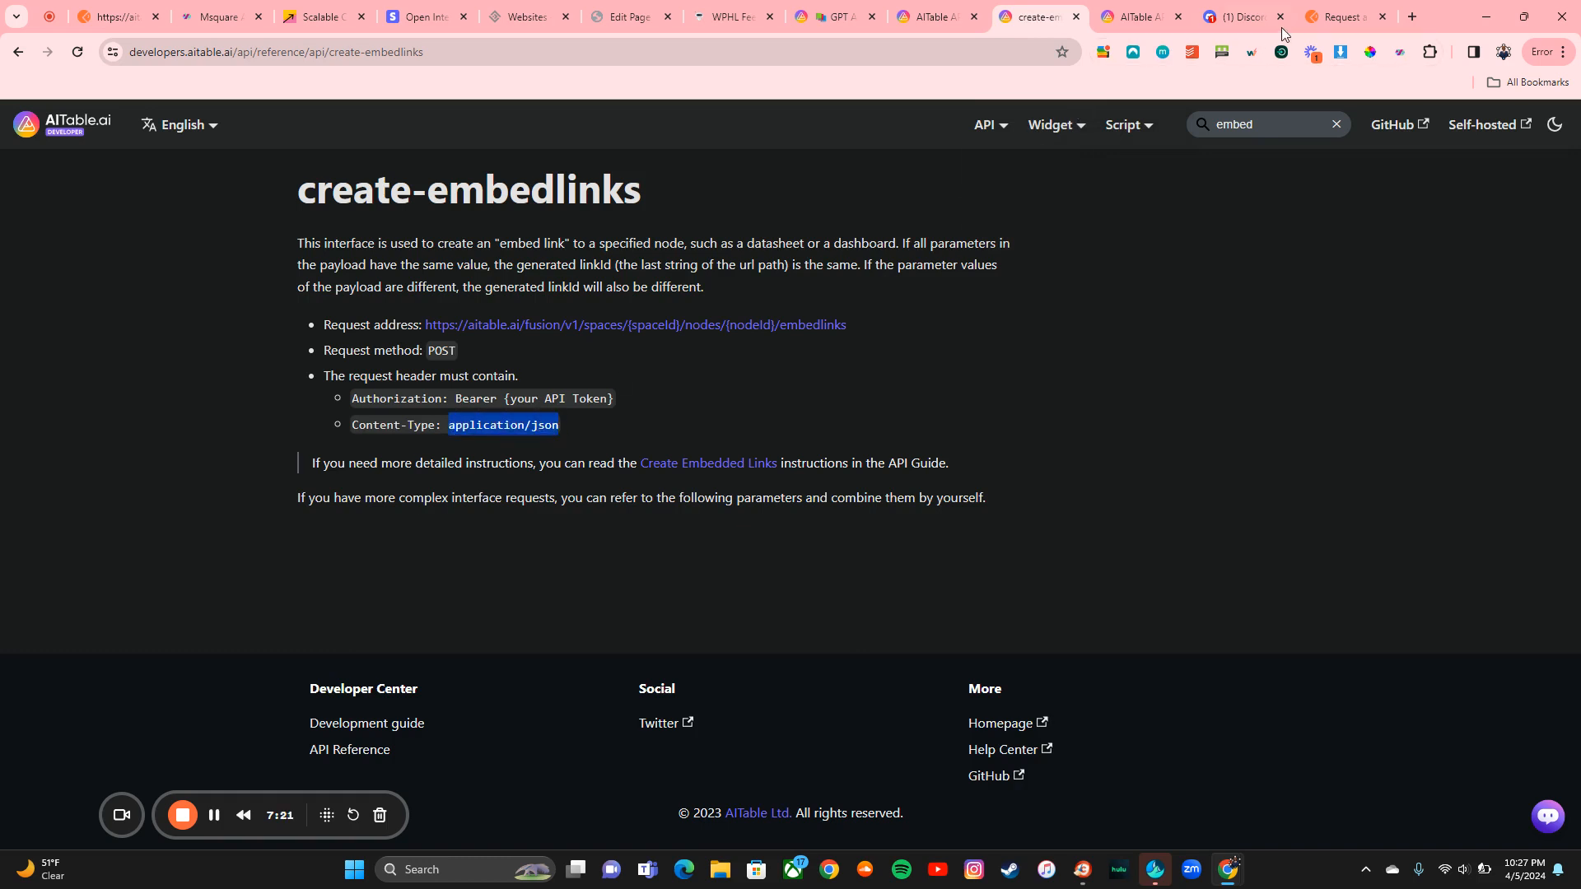
{"action": "left_click", "coordinate": [1318, 18]}
{"action": "left_click", "coordinate": [862, 490]}
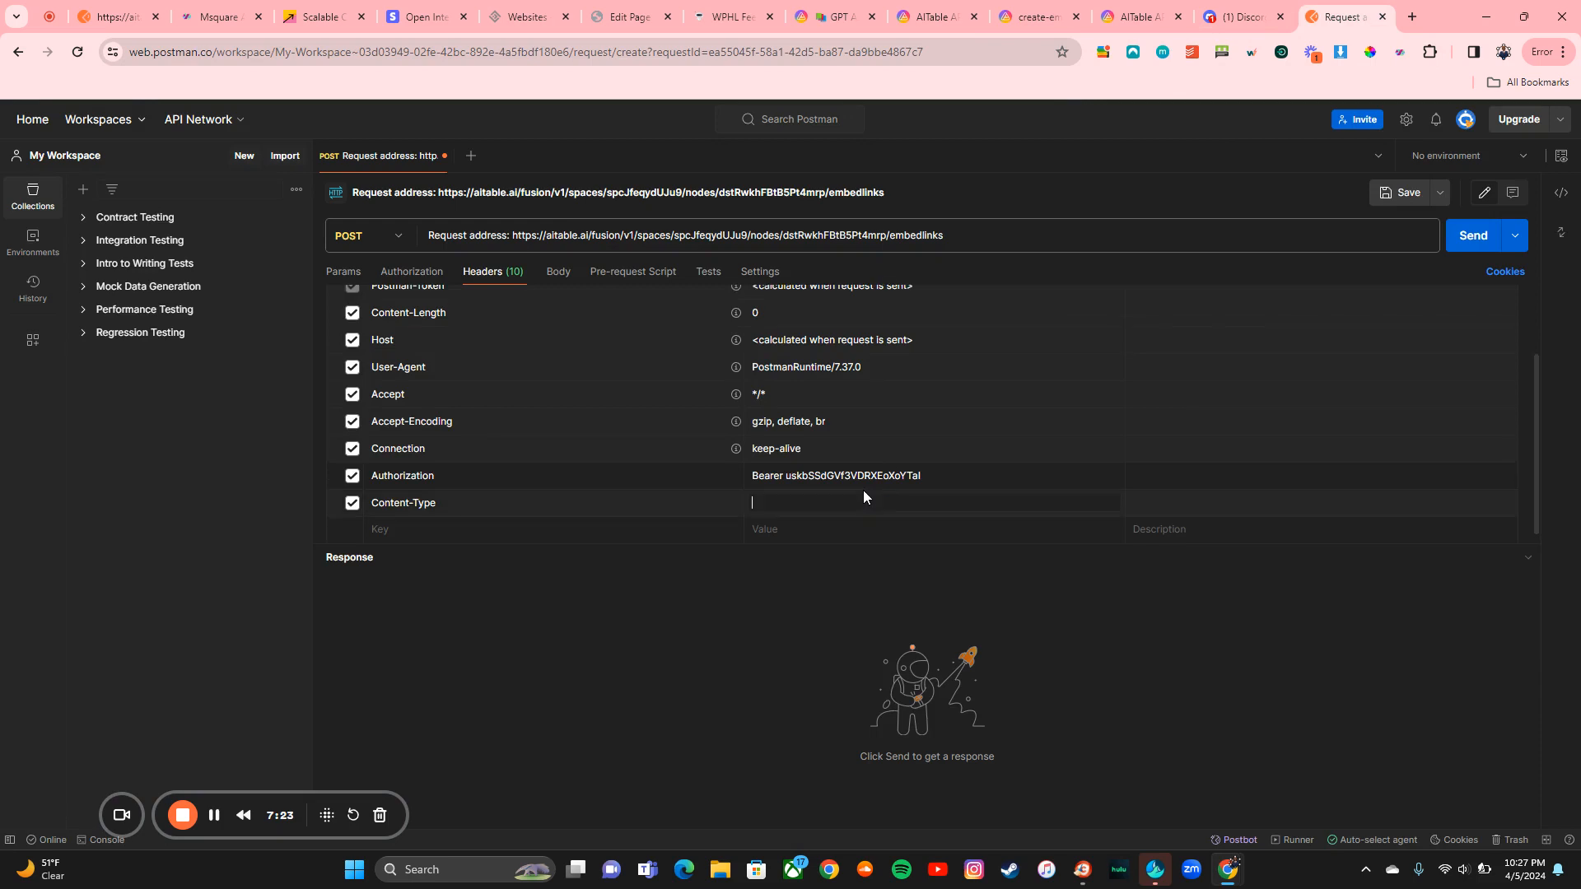
{"action": "key", "text": "ctrl+v"}
Step: Remove the 'Request address: ' prefix from the URL and send, getting 400 Bad Request for an empty body
{"action": "left_click", "coordinate": [513, 236]}
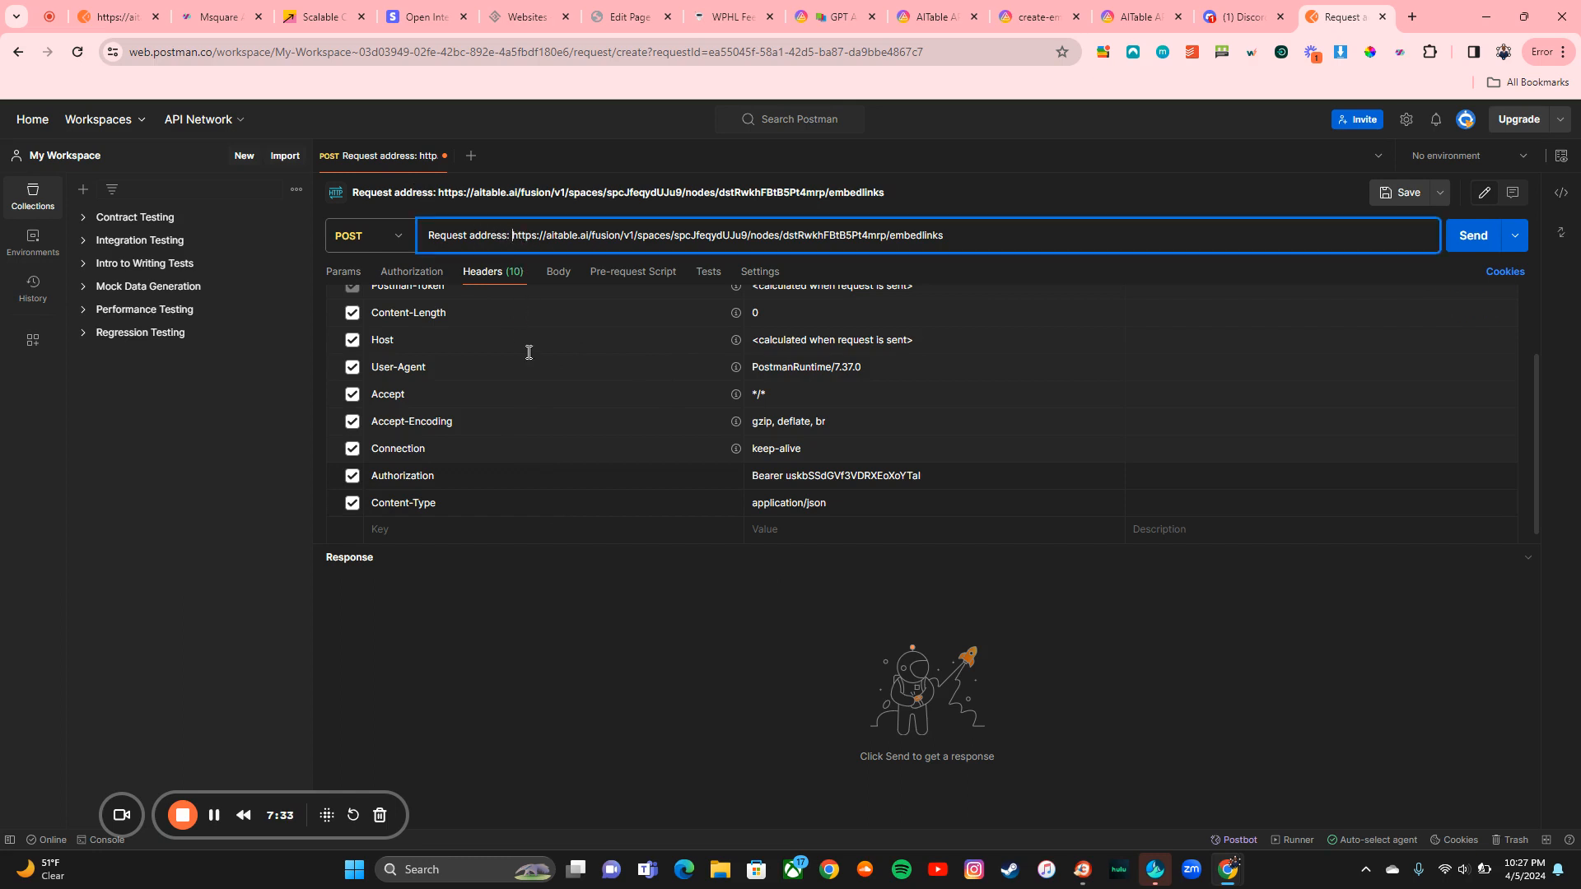
{"action": "key", "text": "BackSpace"}
{"action": "key", "text": "BackSpace"}
{"action": "key", "text": "BackSpace"}
{"action": "key", "text": "BackSpace"}
{"action": "key", "text": "BackSpace"}
{"action": "key", "text": "BackSpace"}
{"action": "key", "text": "BackSpace"}
{"action": "key", "text": "BackSpace"}
{"action": "key", "text": "BackSpace"}
{"action": "key", "text": "BackSpace"}
{"action": "key", "text": "BackSpace"}
{"action": "key", "text": "BackSpace"}
{"action": "key", "text": "BackSpace"}
{"action": "key", "text": "BackSpace"}
{"action": "key", "text": "BackSpace"}
{"action": "key", "text": "BackSpace"}
{"action": "key", "text": "BackSpace"}
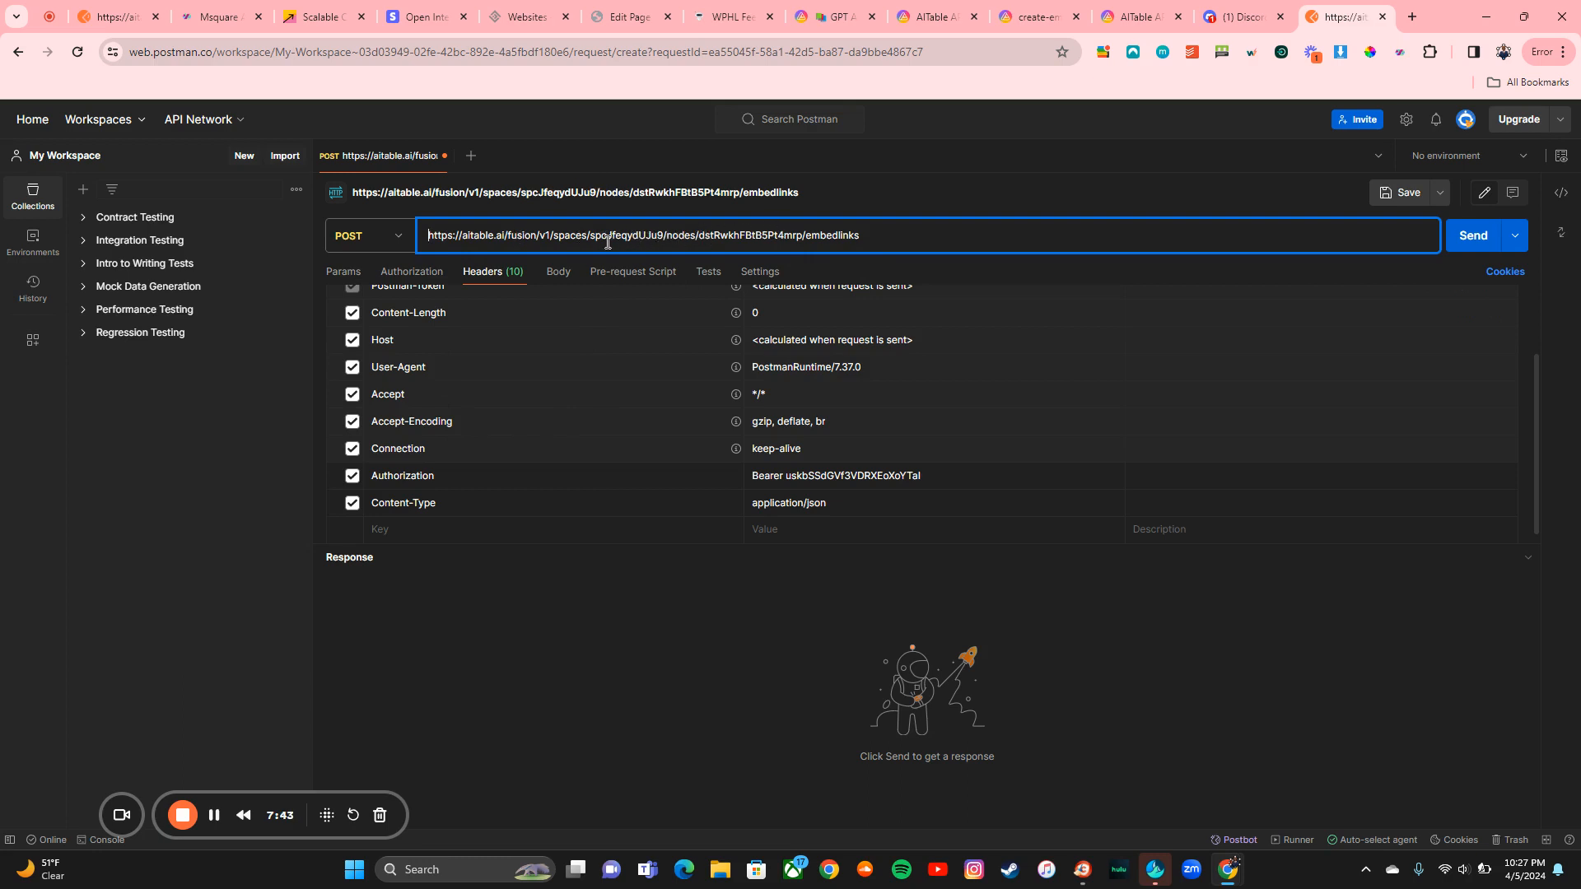
{"action": "scroll", "coordinate": [471, 312], "scroll_direction": "up", "scroll_amount": 1}
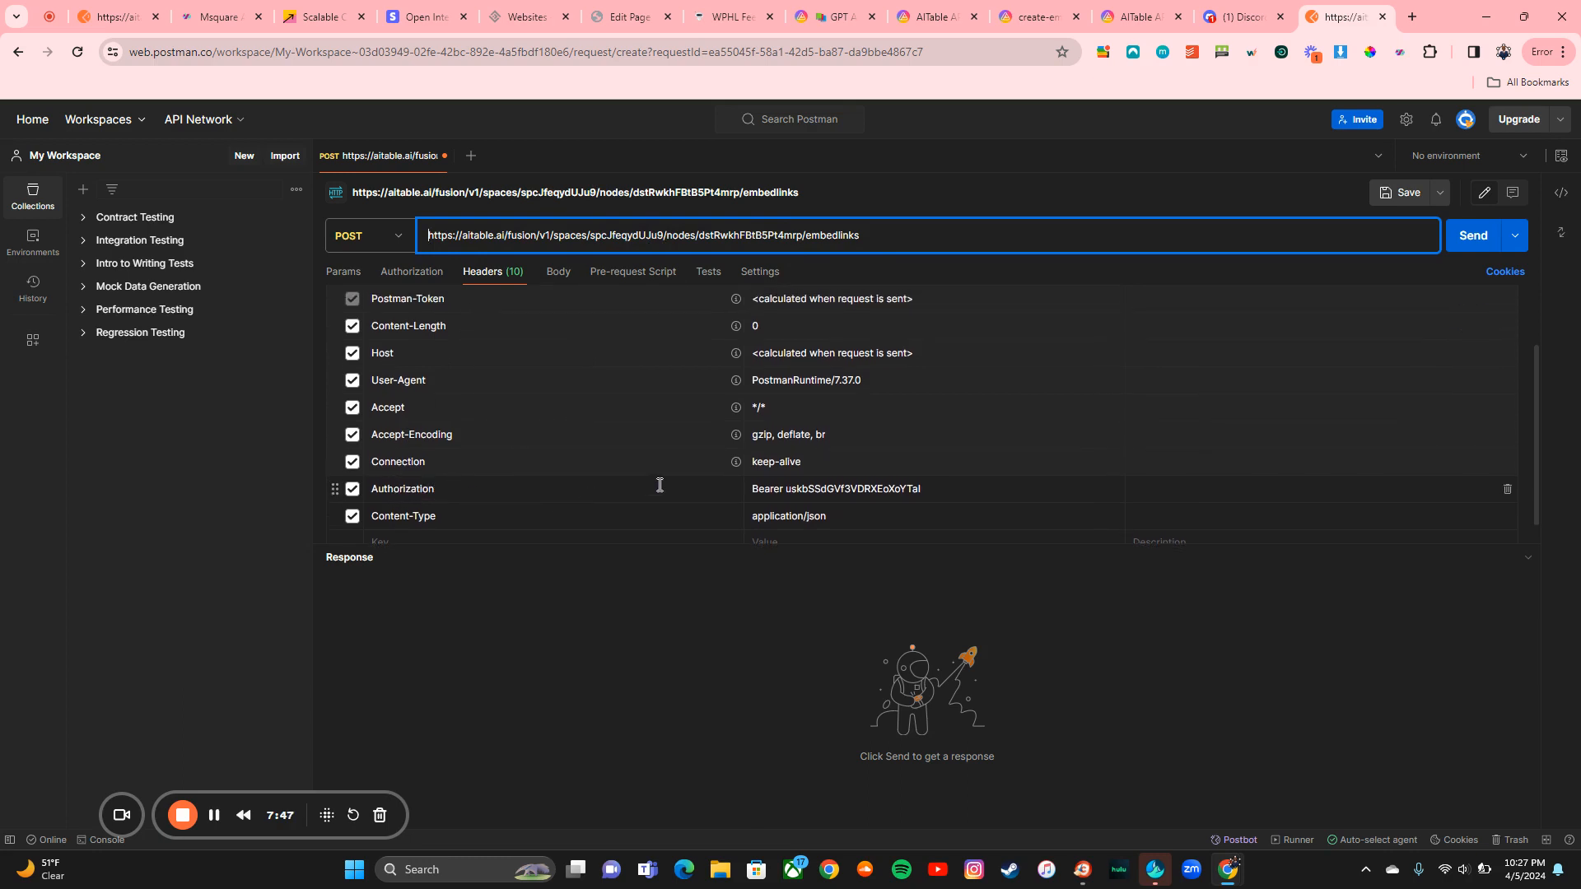
{"action": "scroll", "coordinate": [513, 484], "scroll_direction": "down", "scroll_amount": 1}
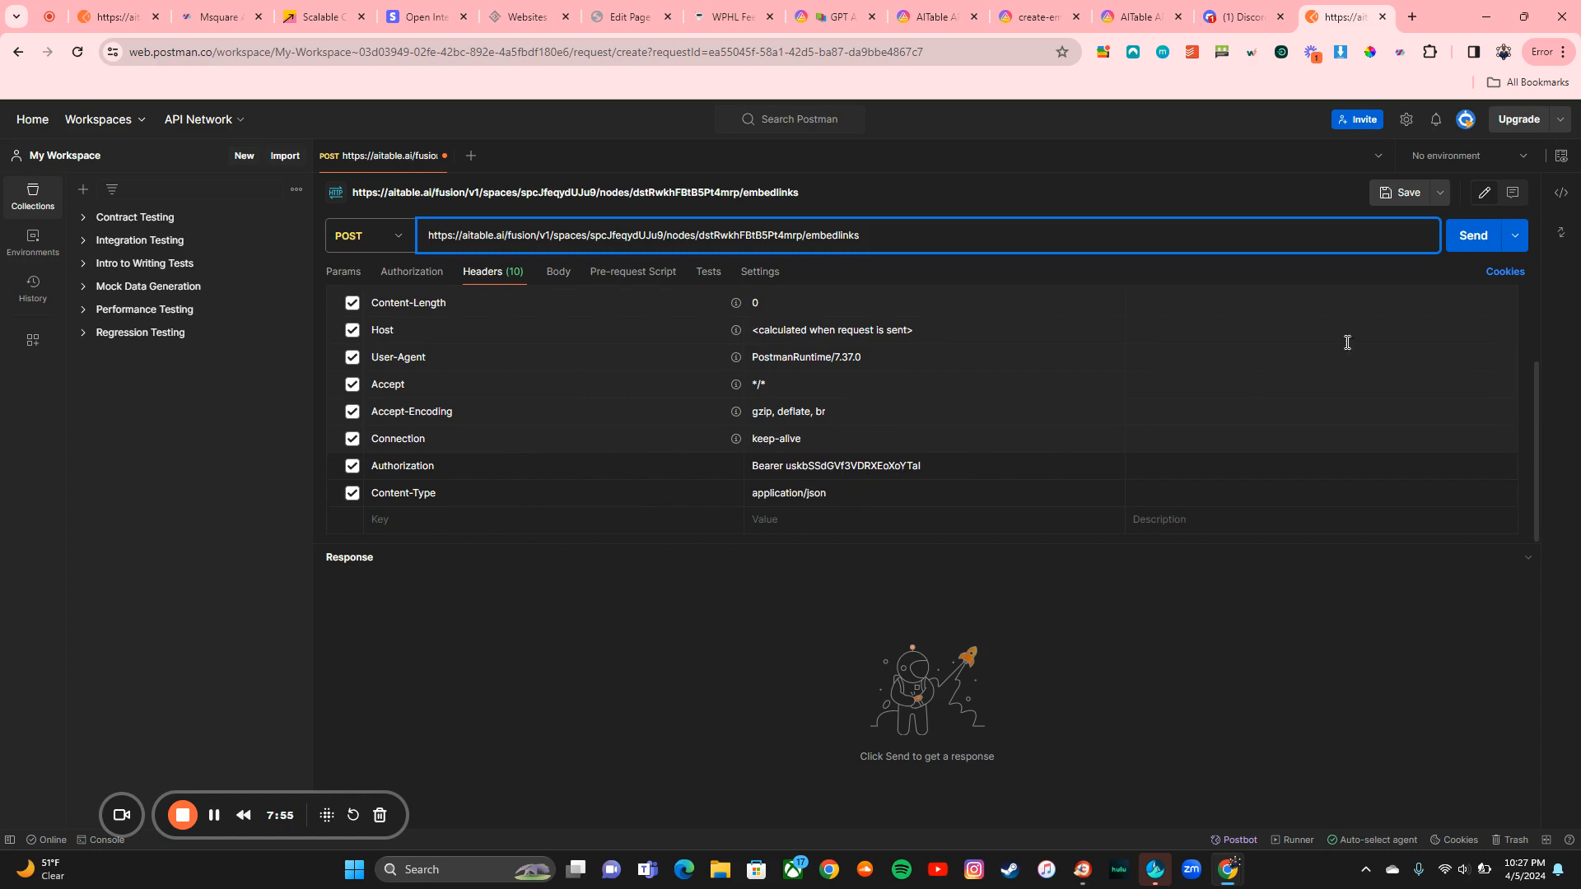
{"action": "left_click", "coordinate": [1470, 236]}
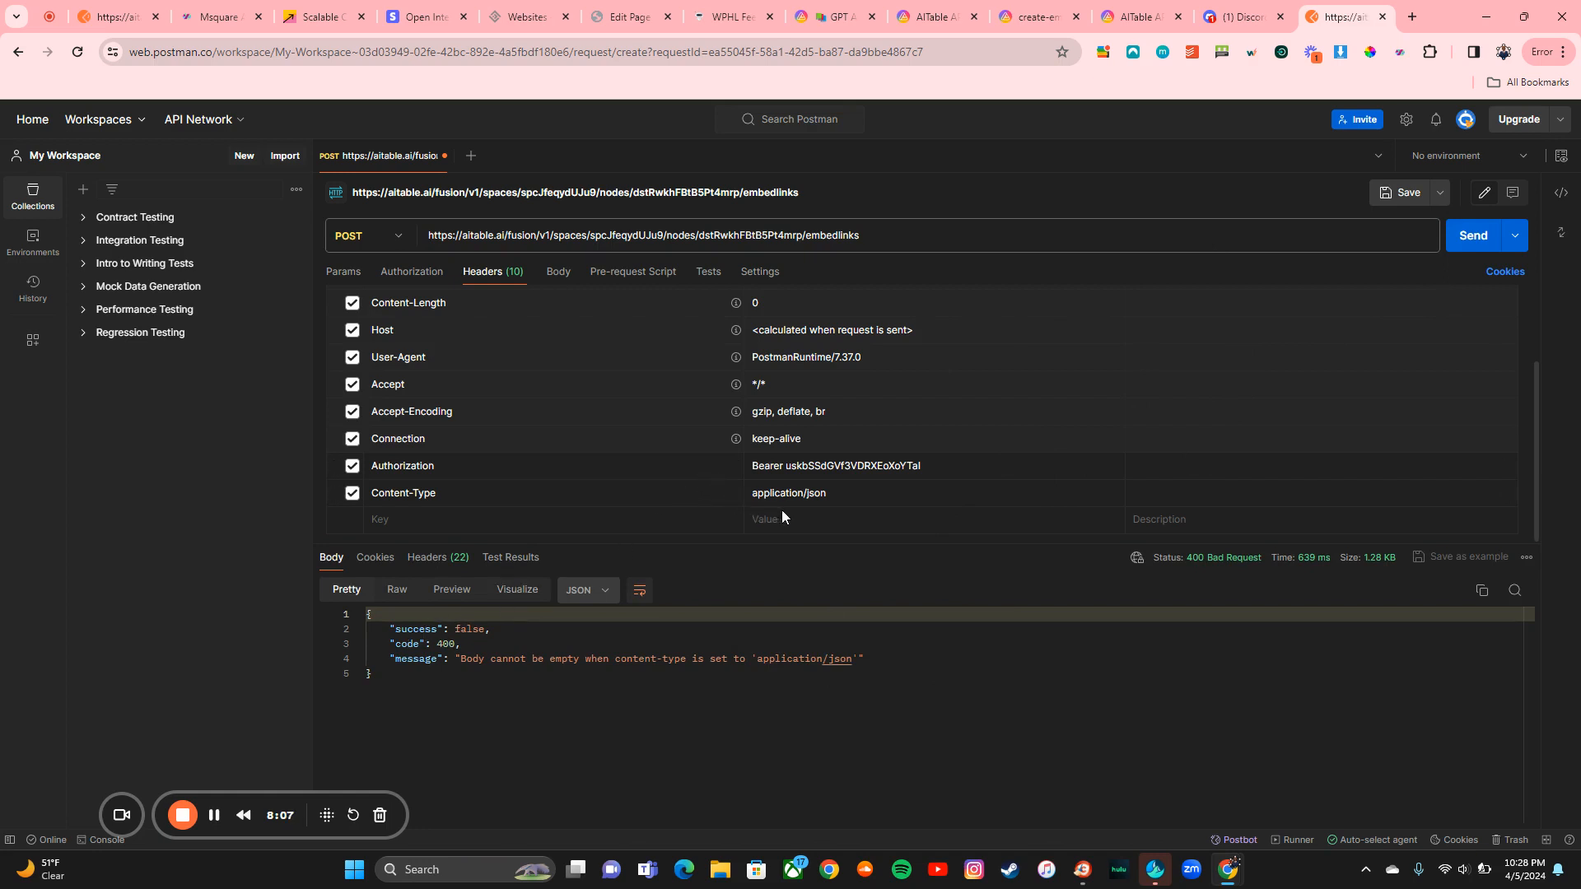
{"action": "scroll", "coordinate": [872, 485], "scroll_direction": "up", "scroll_amount": 3}
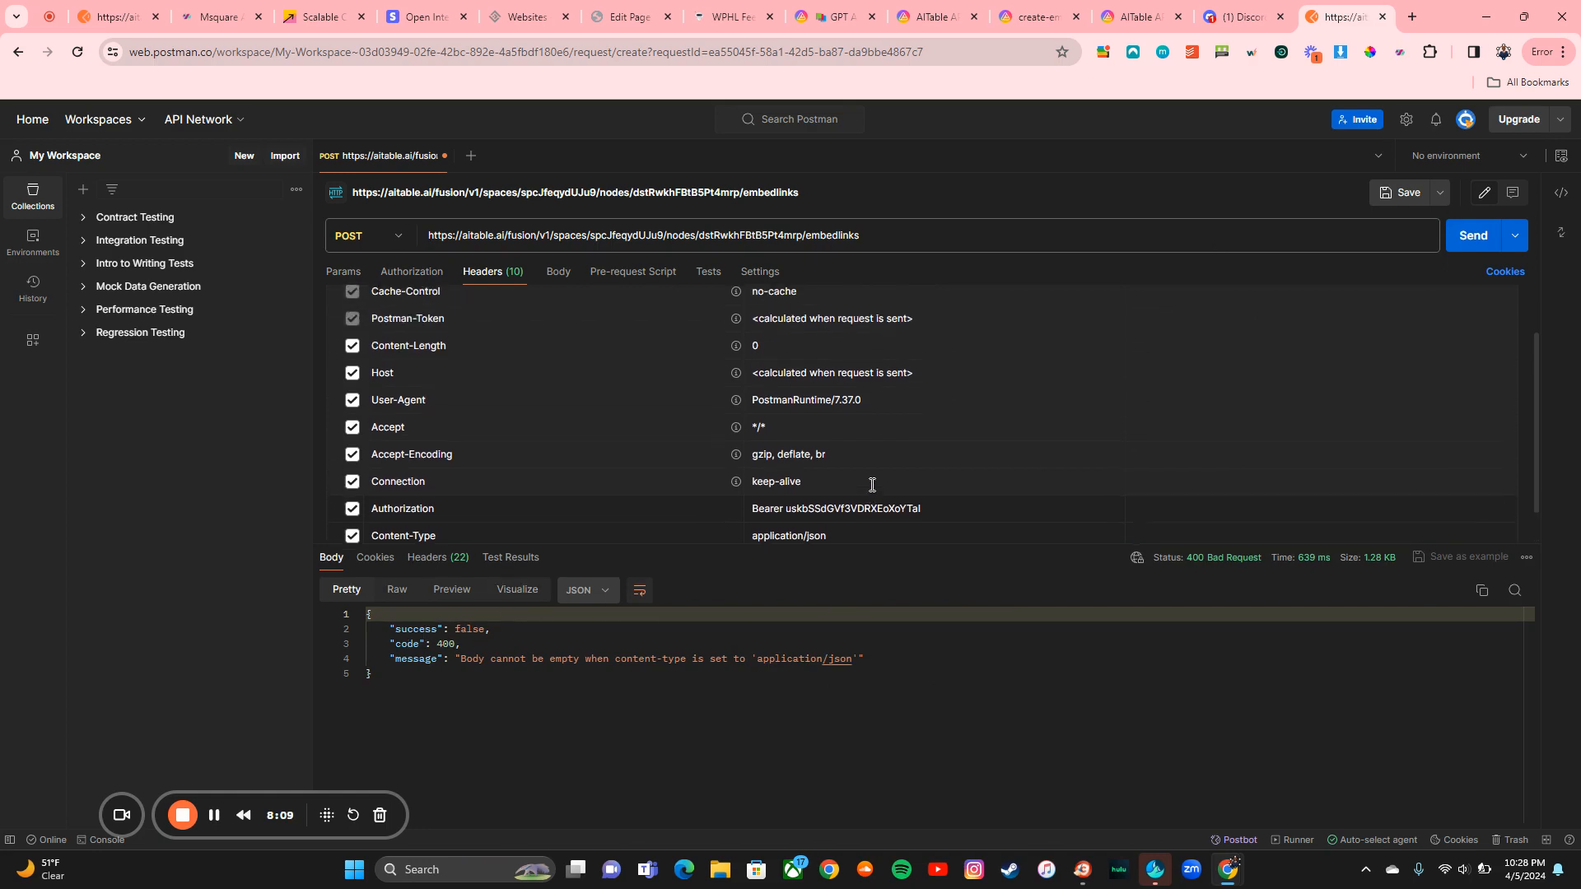
Step: Switch to the other embedlinks request and review its Headers (11) and 201 Created JSON response
{"action": "left_click", "coordinate": [119, 16]}
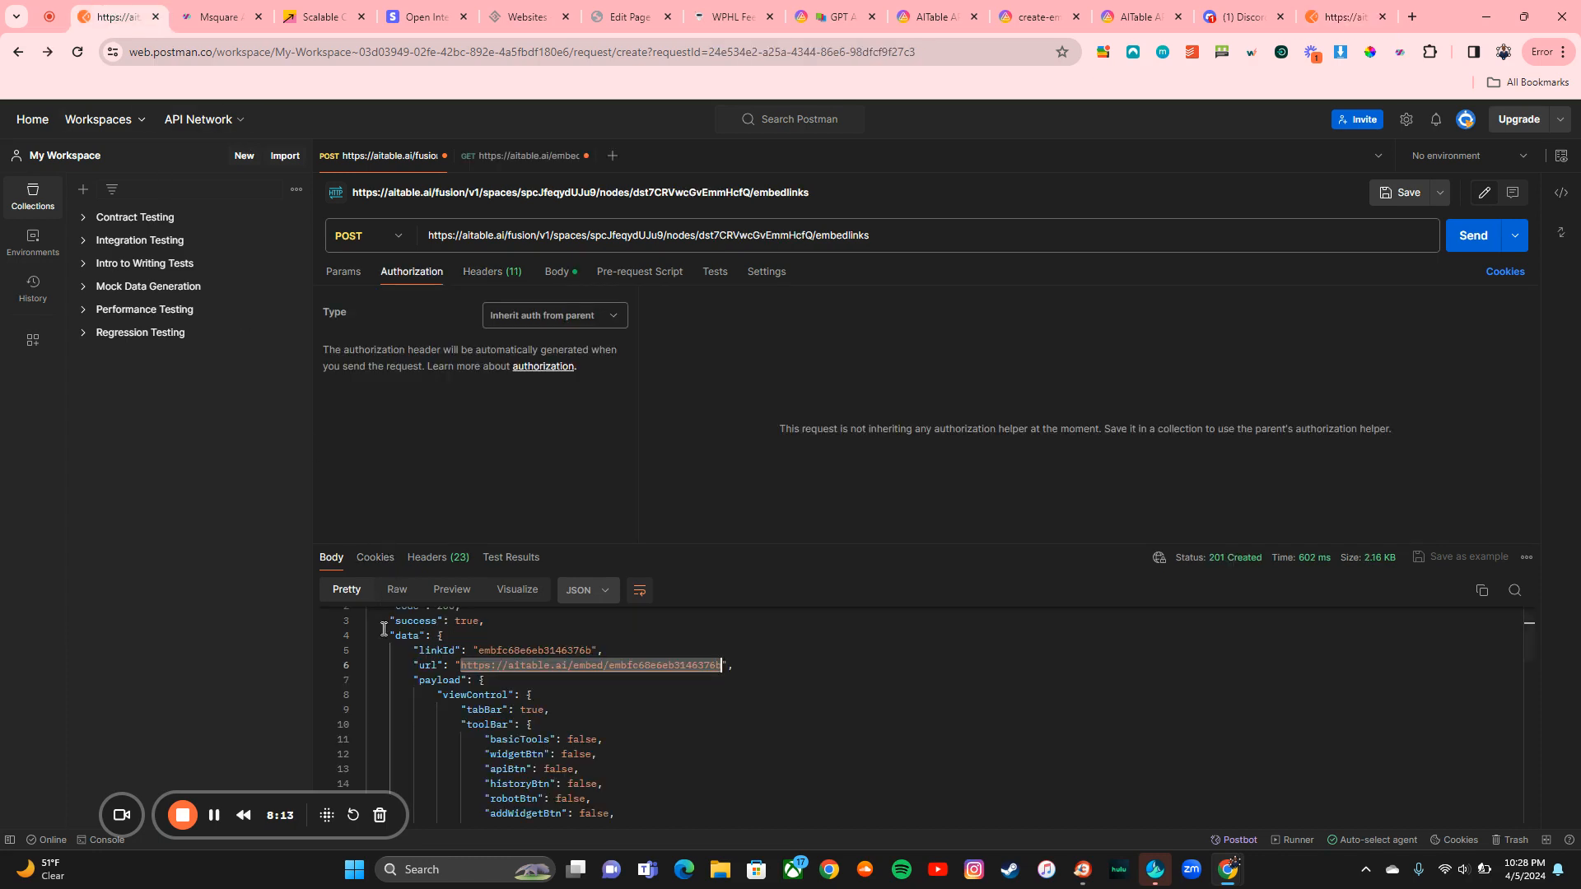
{"action": "scroll", "coordinate": [492, 734], "scroll_direction": "up", "scroll_amount": 1}
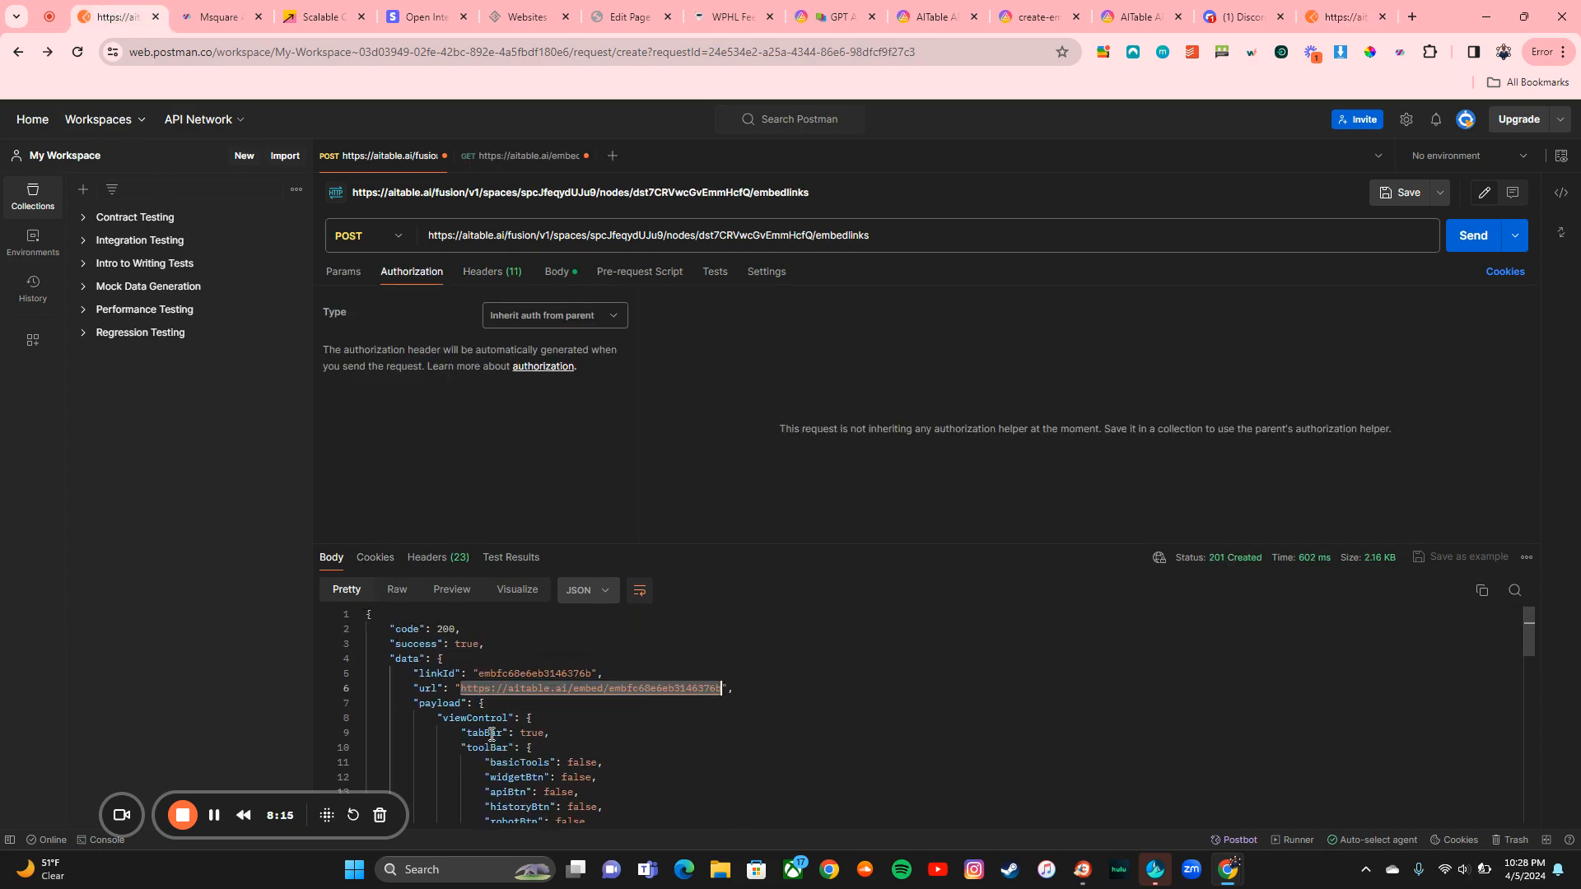
{"action": "left_click", "coordinate": [497, 273]}
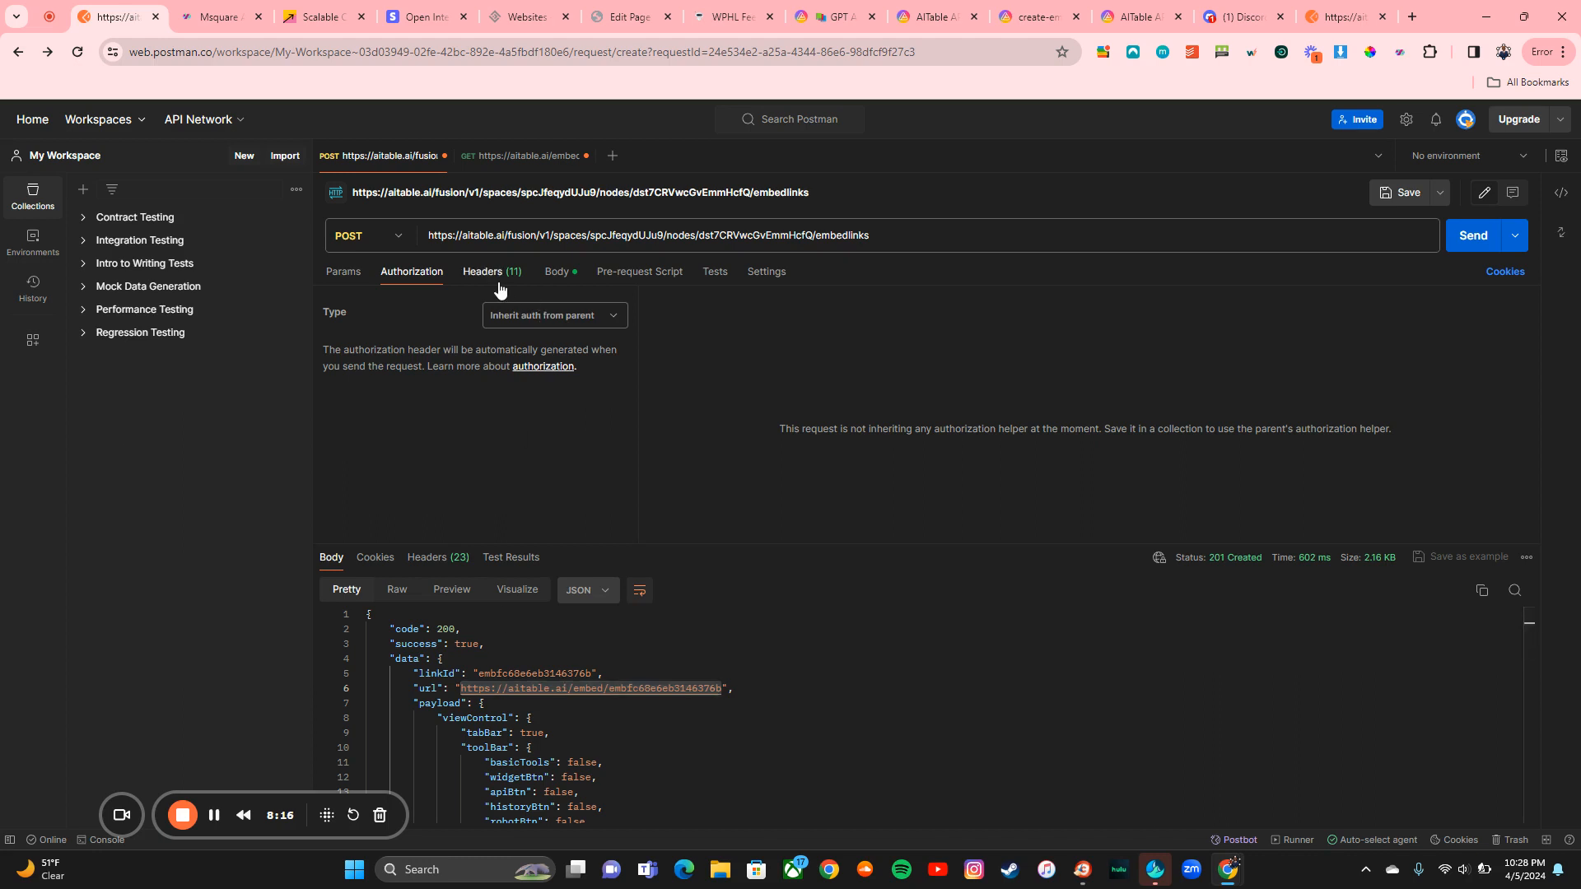
{"action": "scroll", "coordinate": [539, 398], "scroll_direction": "down", "scroll_amount": 3}
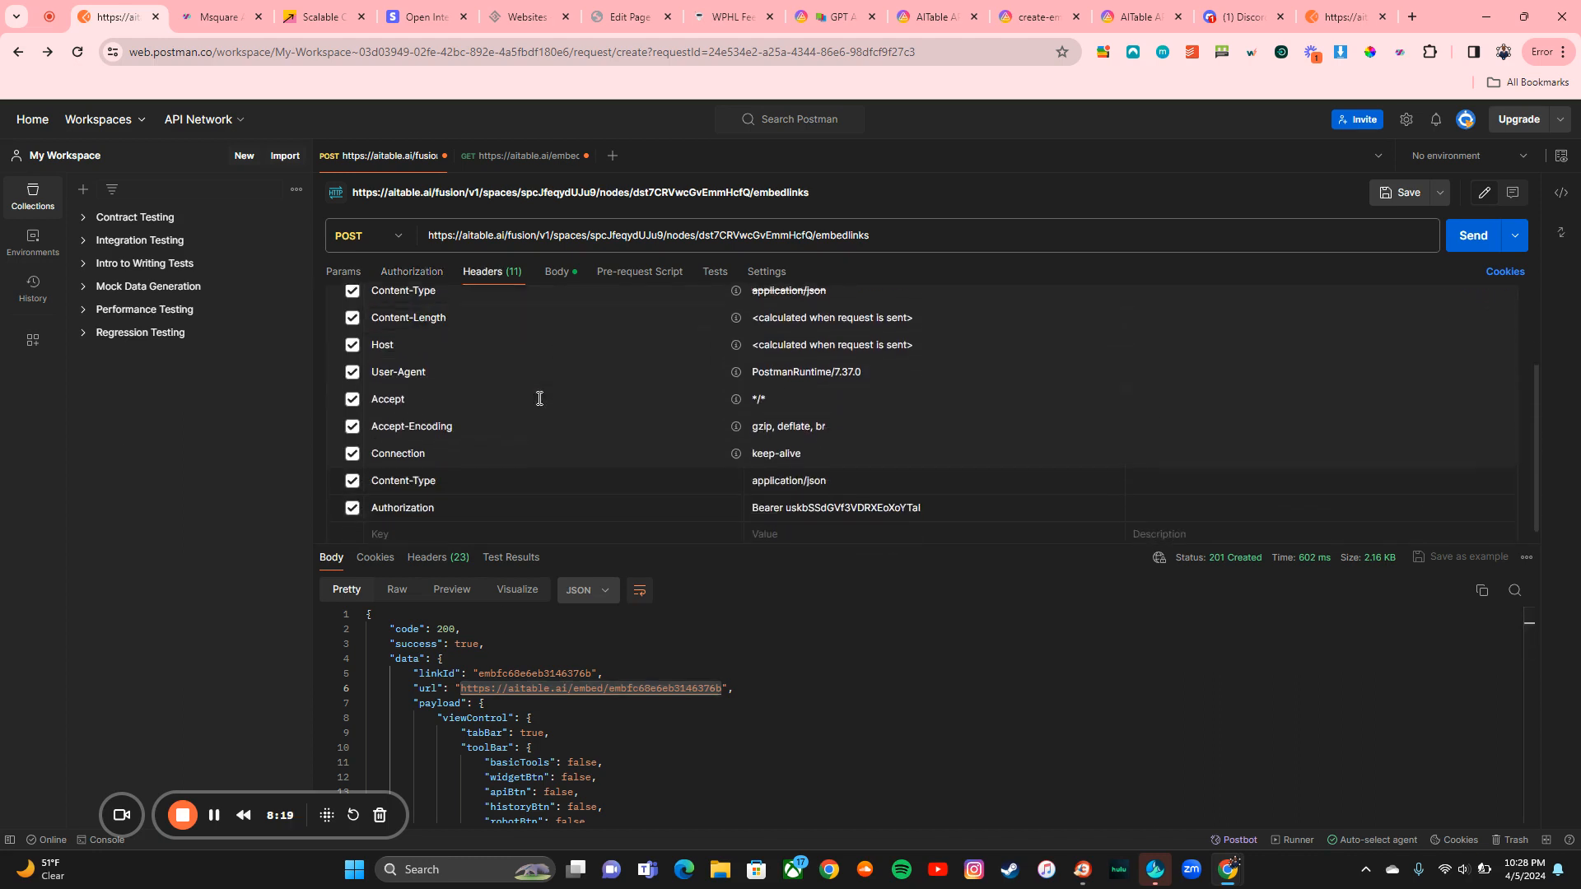
{"action": "scroll", "coordinate": [540, 398], "scroll_direction": "down", "scroll_amount": 1}
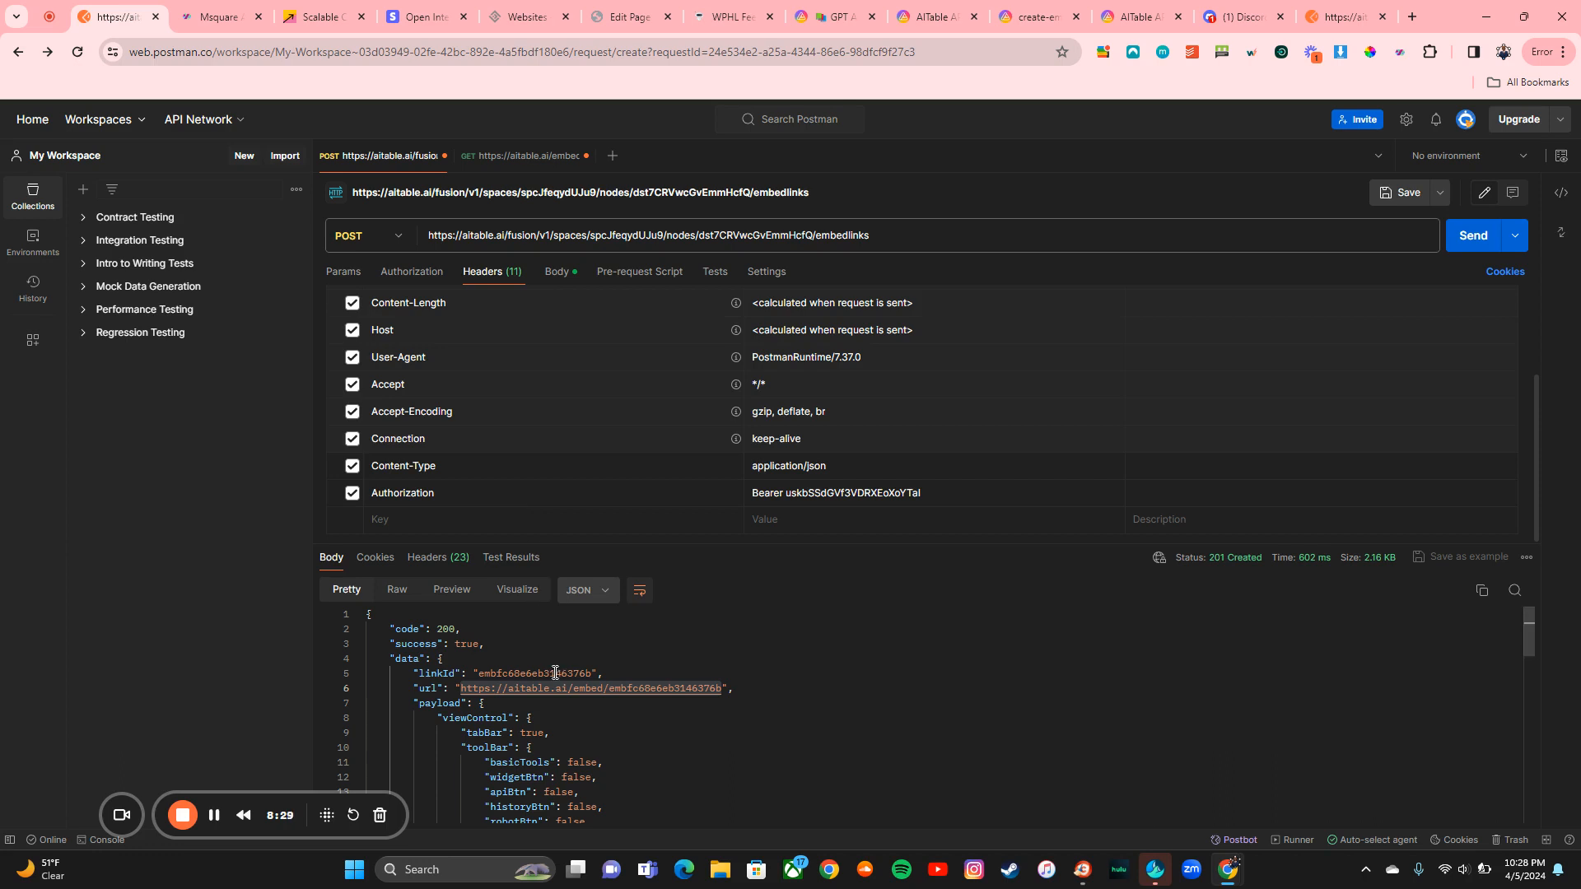
{"action": "scroll", "coordinate": [555, 673], "scroll_direction": "down", "scroll_amount": 5}
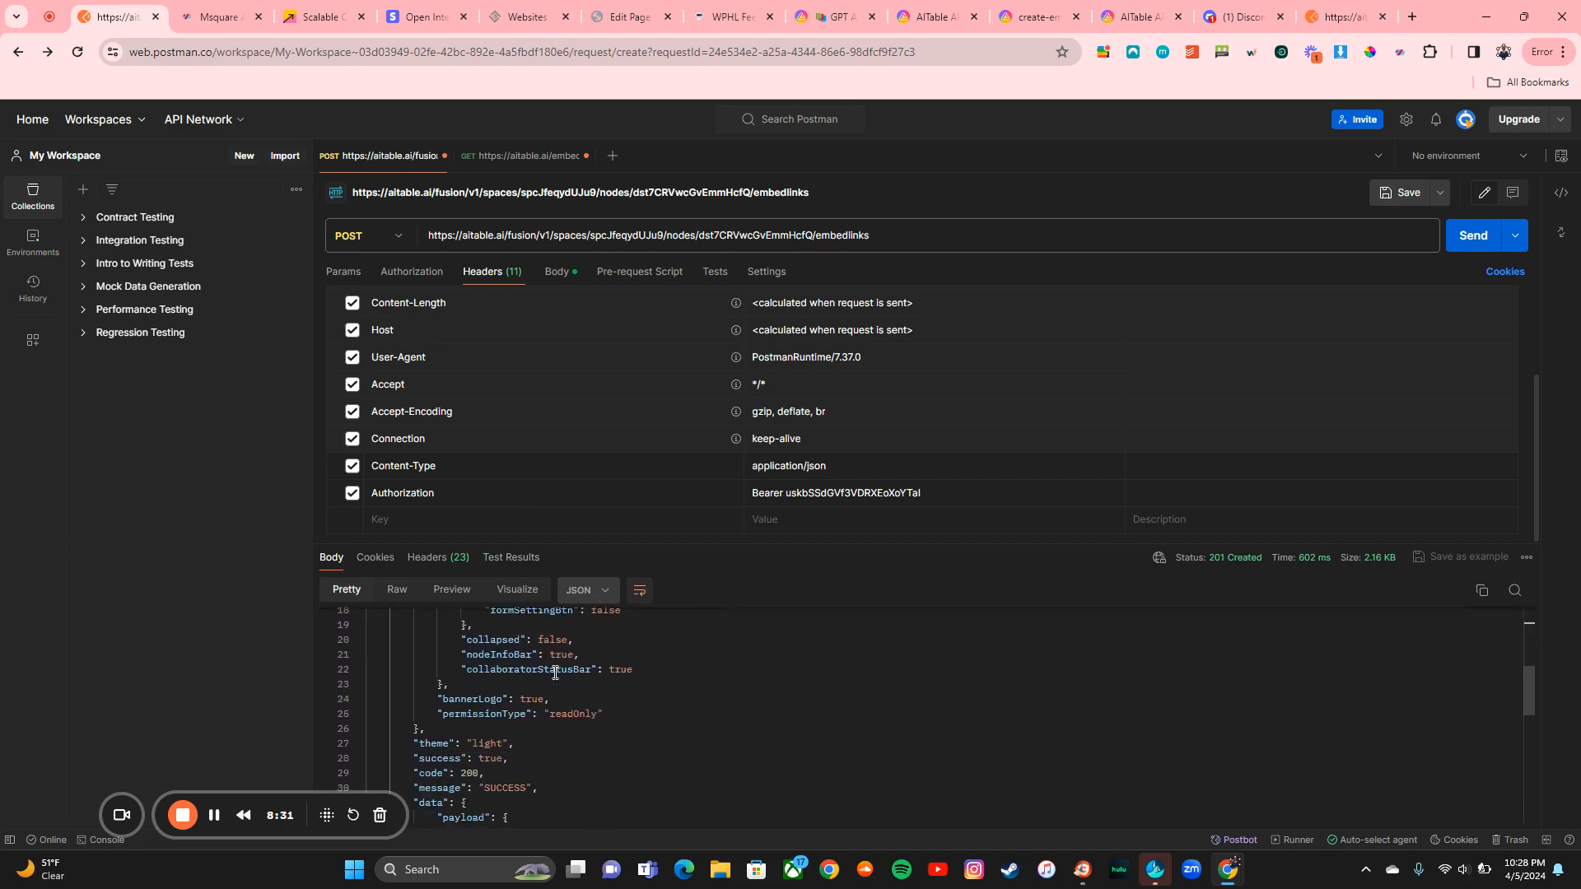
{"action": "scroll", "coordinate": [555, 673], "scroll_direction": "down", "scroll_amount": 8}
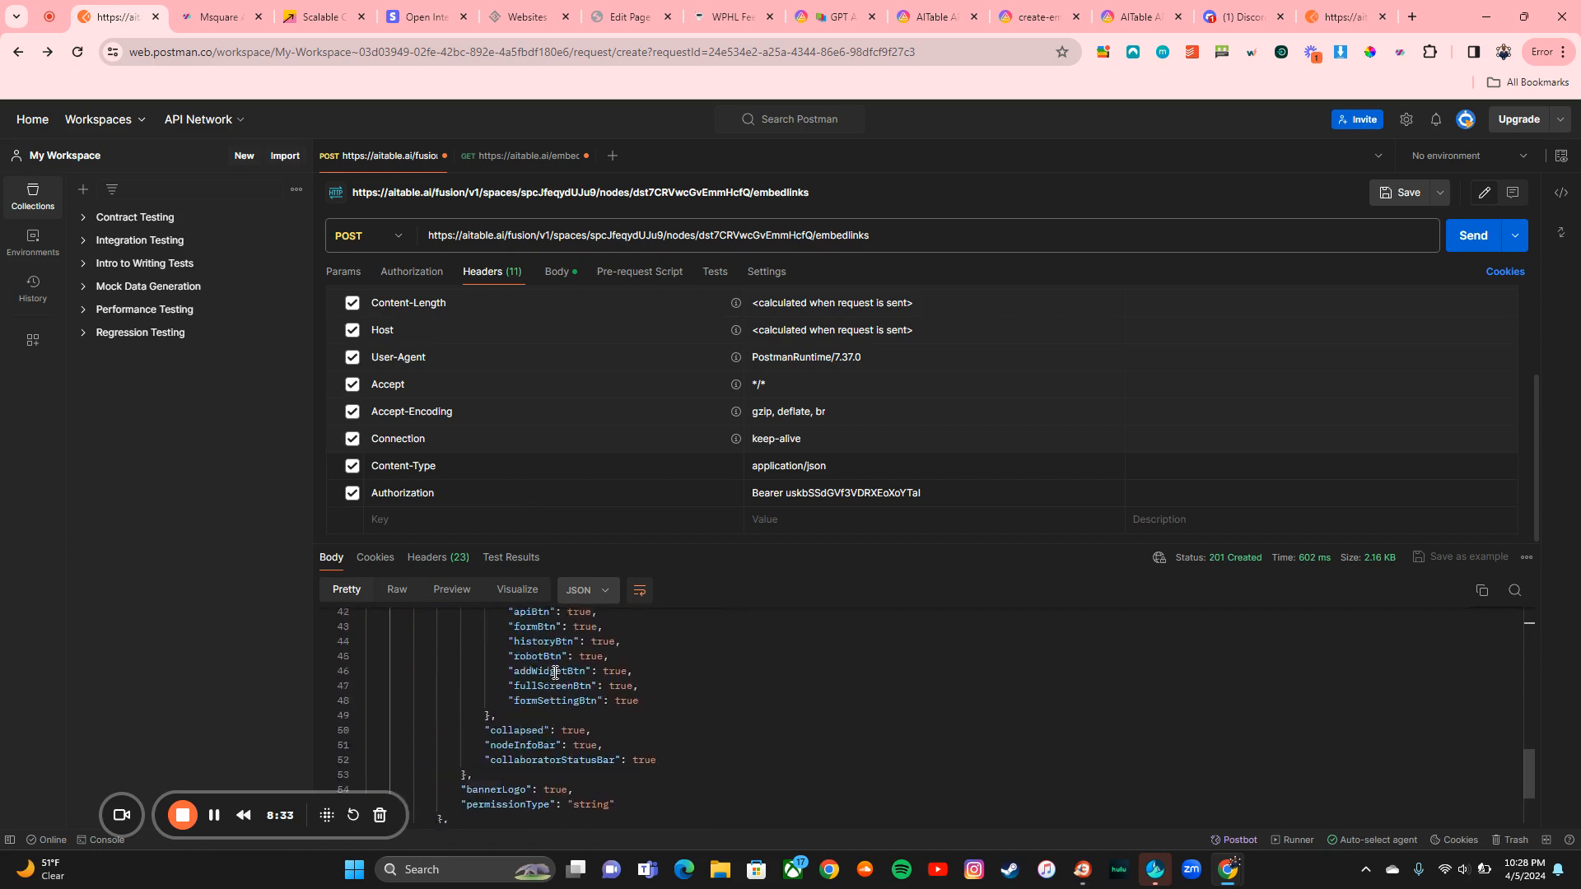
{"action": "scroll", "coordinate": [555, 673], "scroll_direction": "up", "scroll_amount": 13}
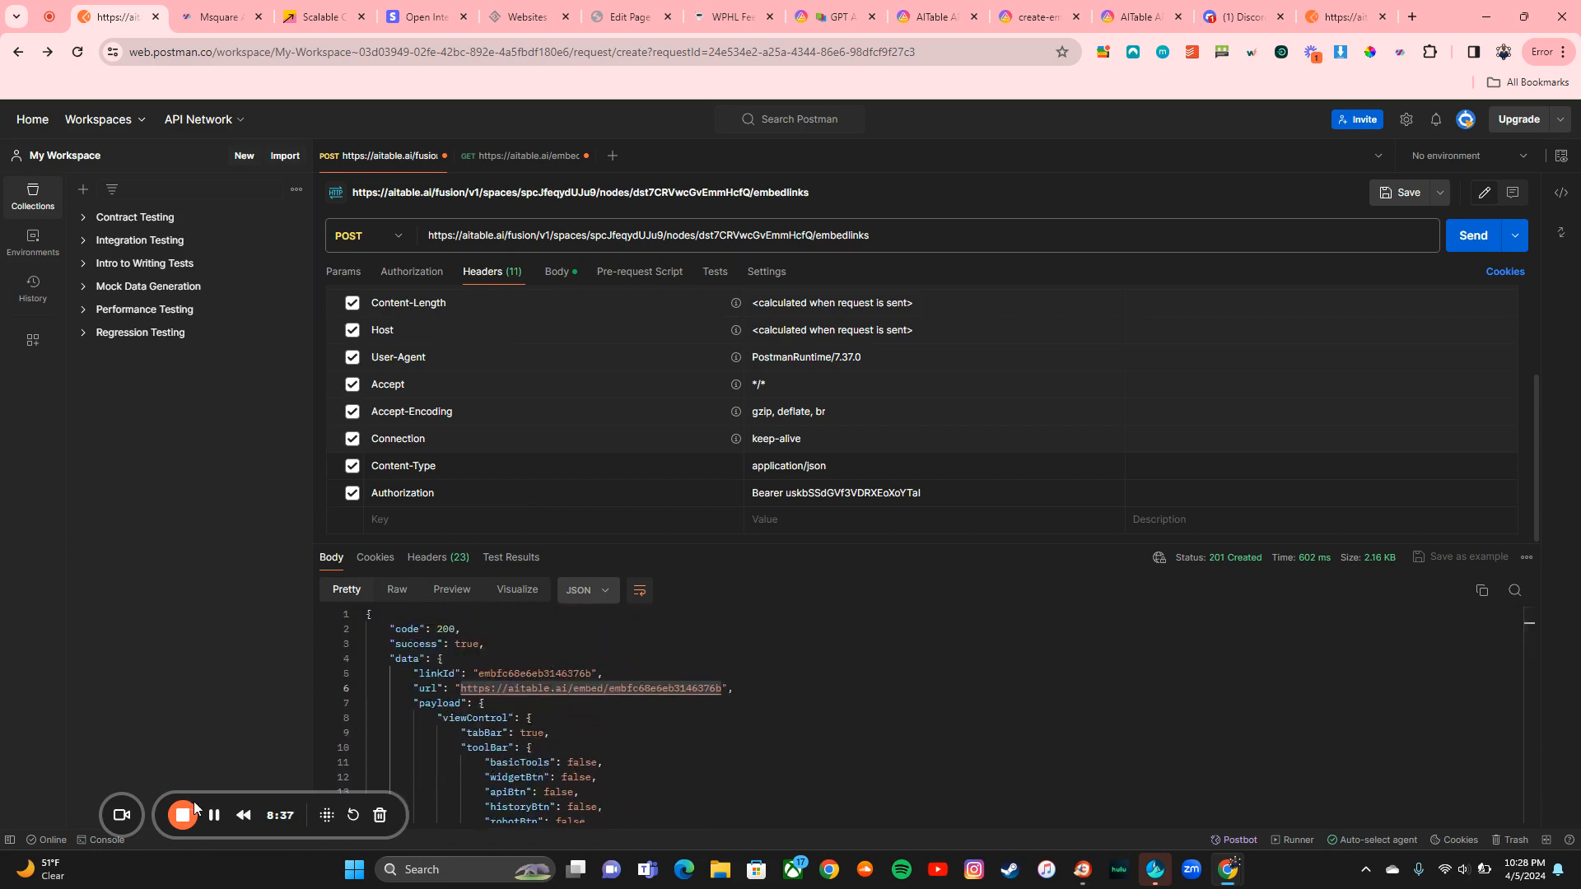
{"action": "left_click", "coordinate": [213, 814]}
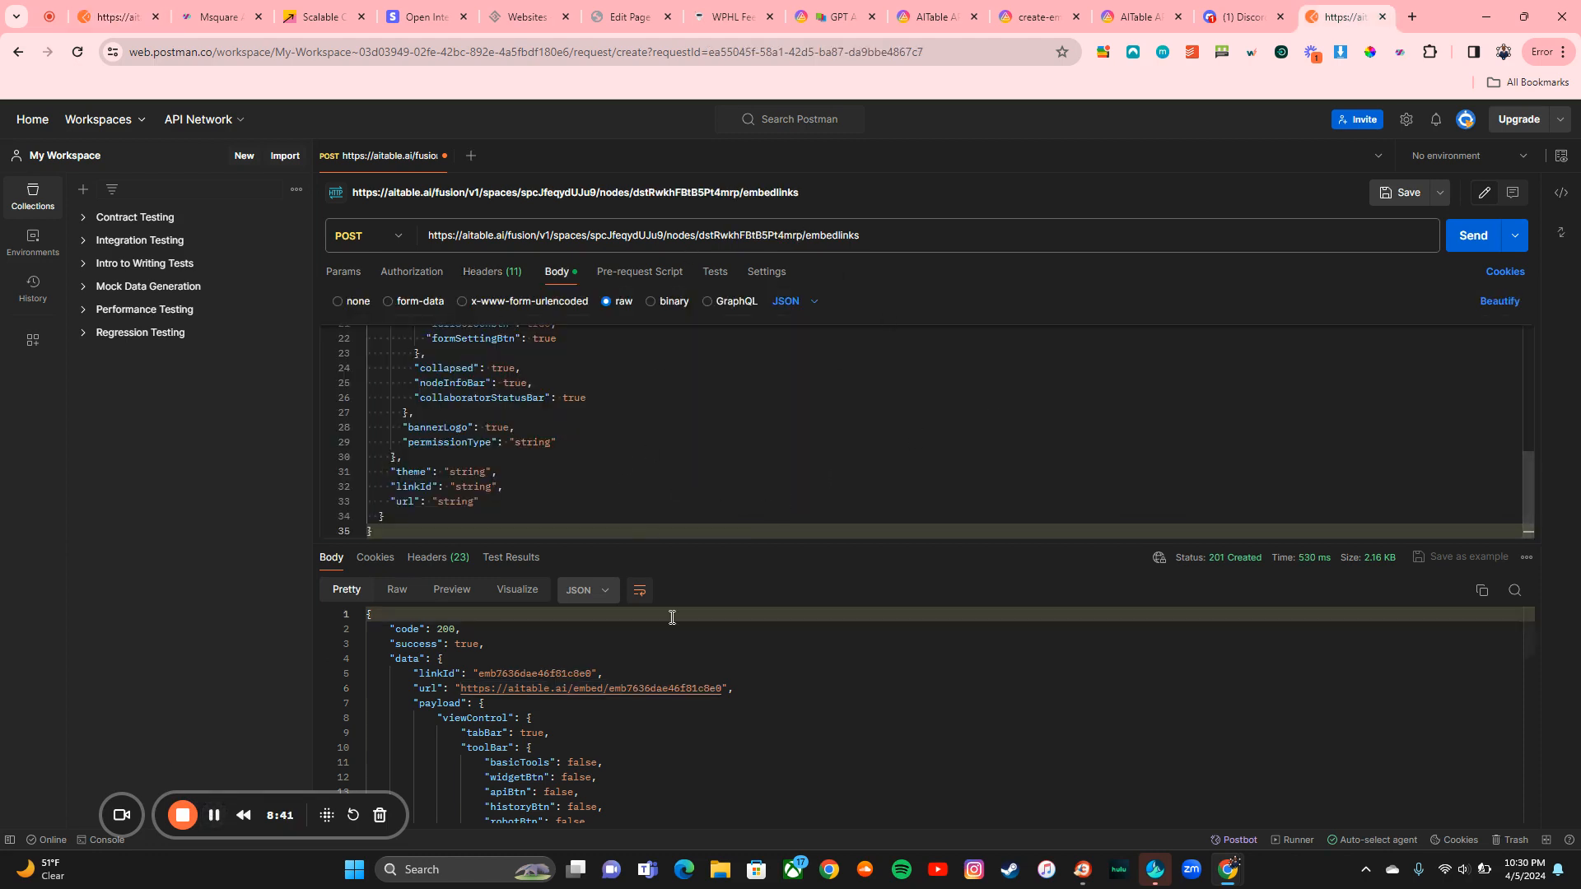
Step: Close AITable's developer settings, then select the embed url value in Postman's 201 response body
{"action": "scroll", "coordinate": [791, 692], "scroll_direction": "down", "scroll_amount": 2}
{"action": "scroll", "coordinate": [980, 754], "scroll_direction": "up", "scroll_amount": 1}
{"action": "scroll", "coordinate": [980, 753], "scroll_direction": "up", "scroll_amount": 1}
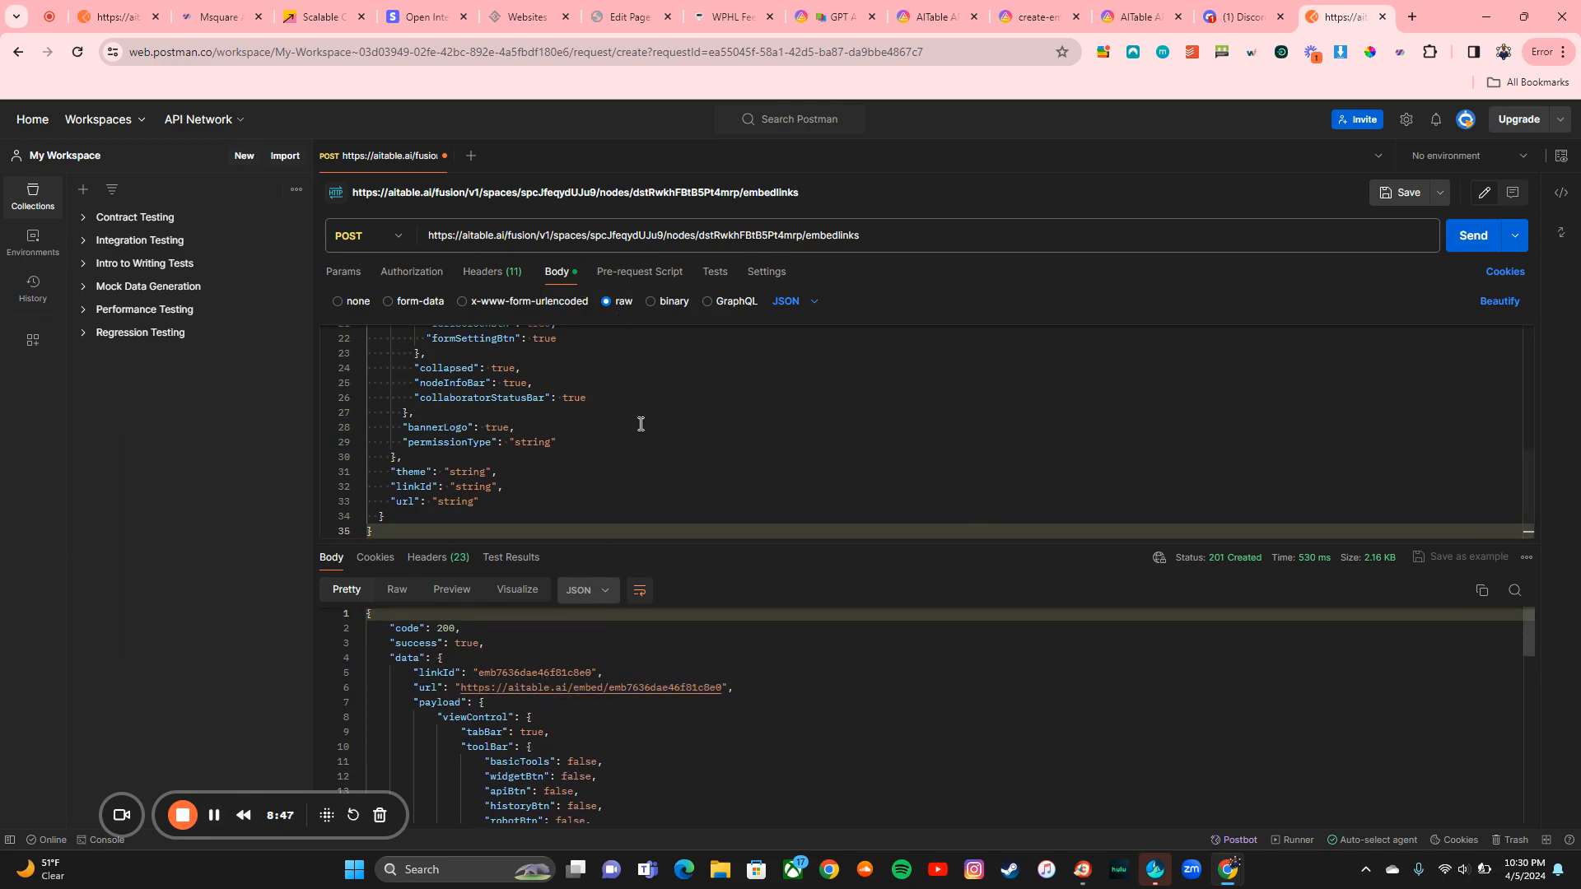
{"action": "scroll", "coordinate": [508, 456], "scroll_direction": "up", "scroll_amount": 3}
{"action": "scroll", "coordinate": [508, 456], "scroll_direction": "up", "scroll_amount": 2}
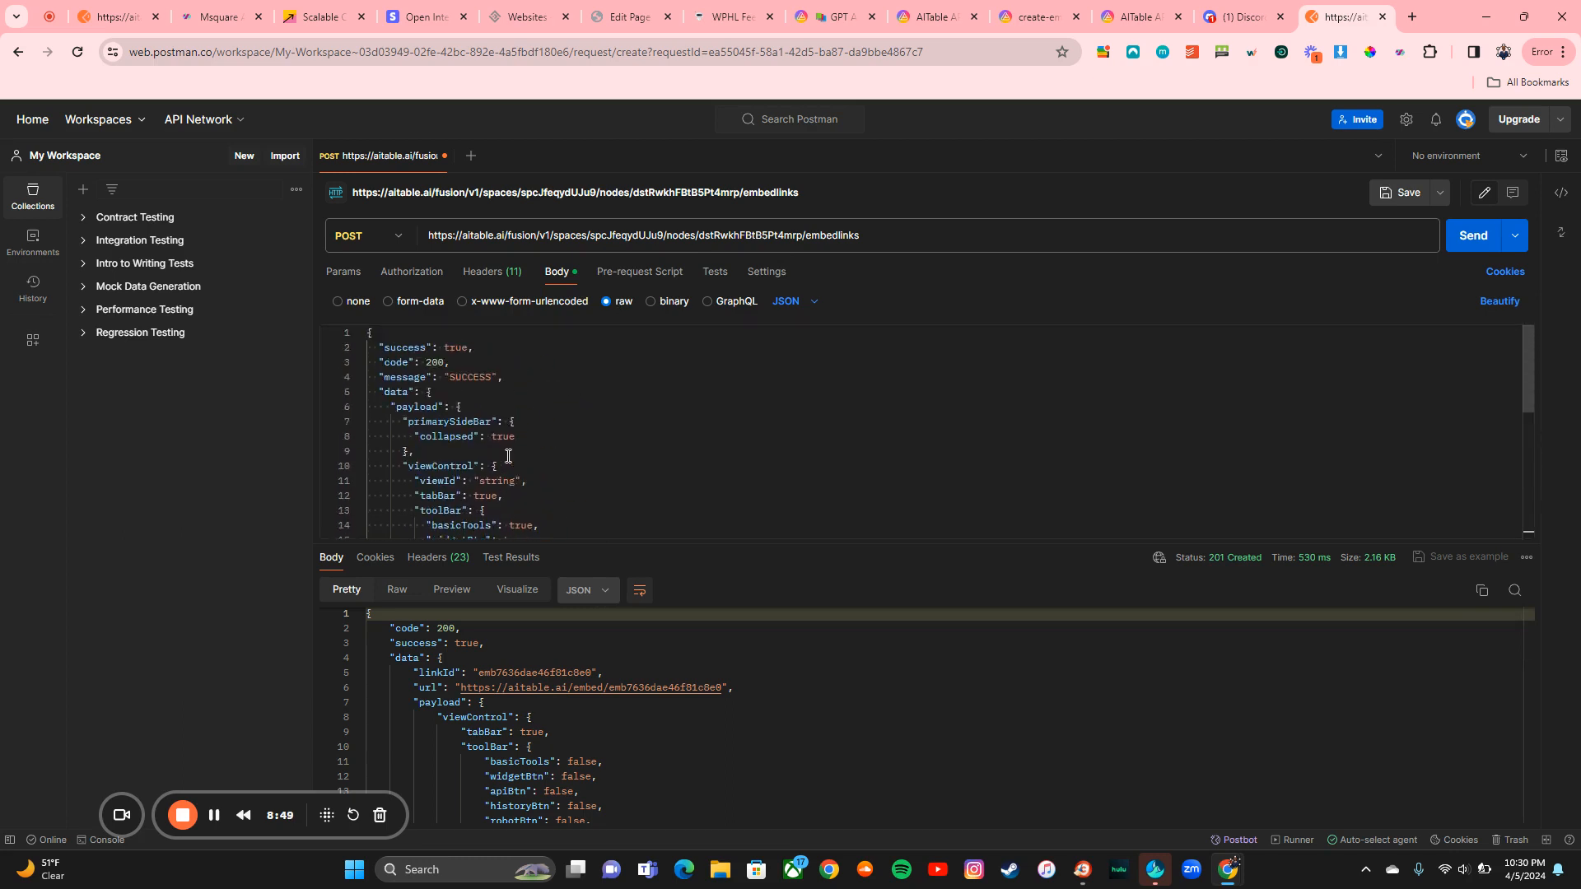
{"action": "scroll", "coordinate": [754, 815], "scroll_direction": "down", "scroll_amount": 3}
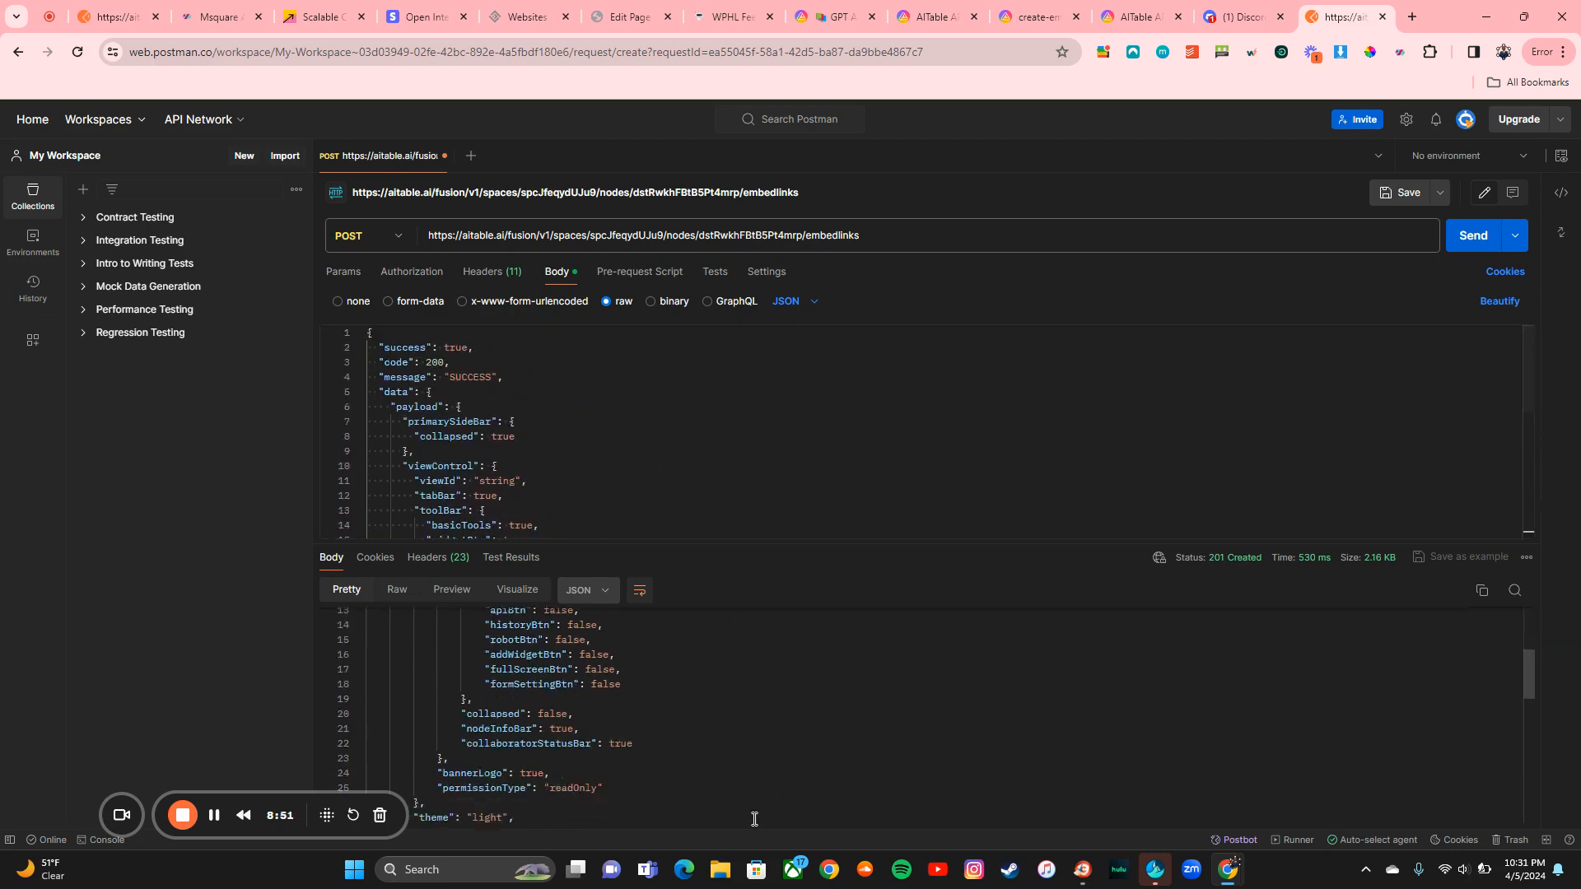
{"action": "scroll", "coordinate": [754, 815], "scroll_direction": "up", "scroll_amount": 3}
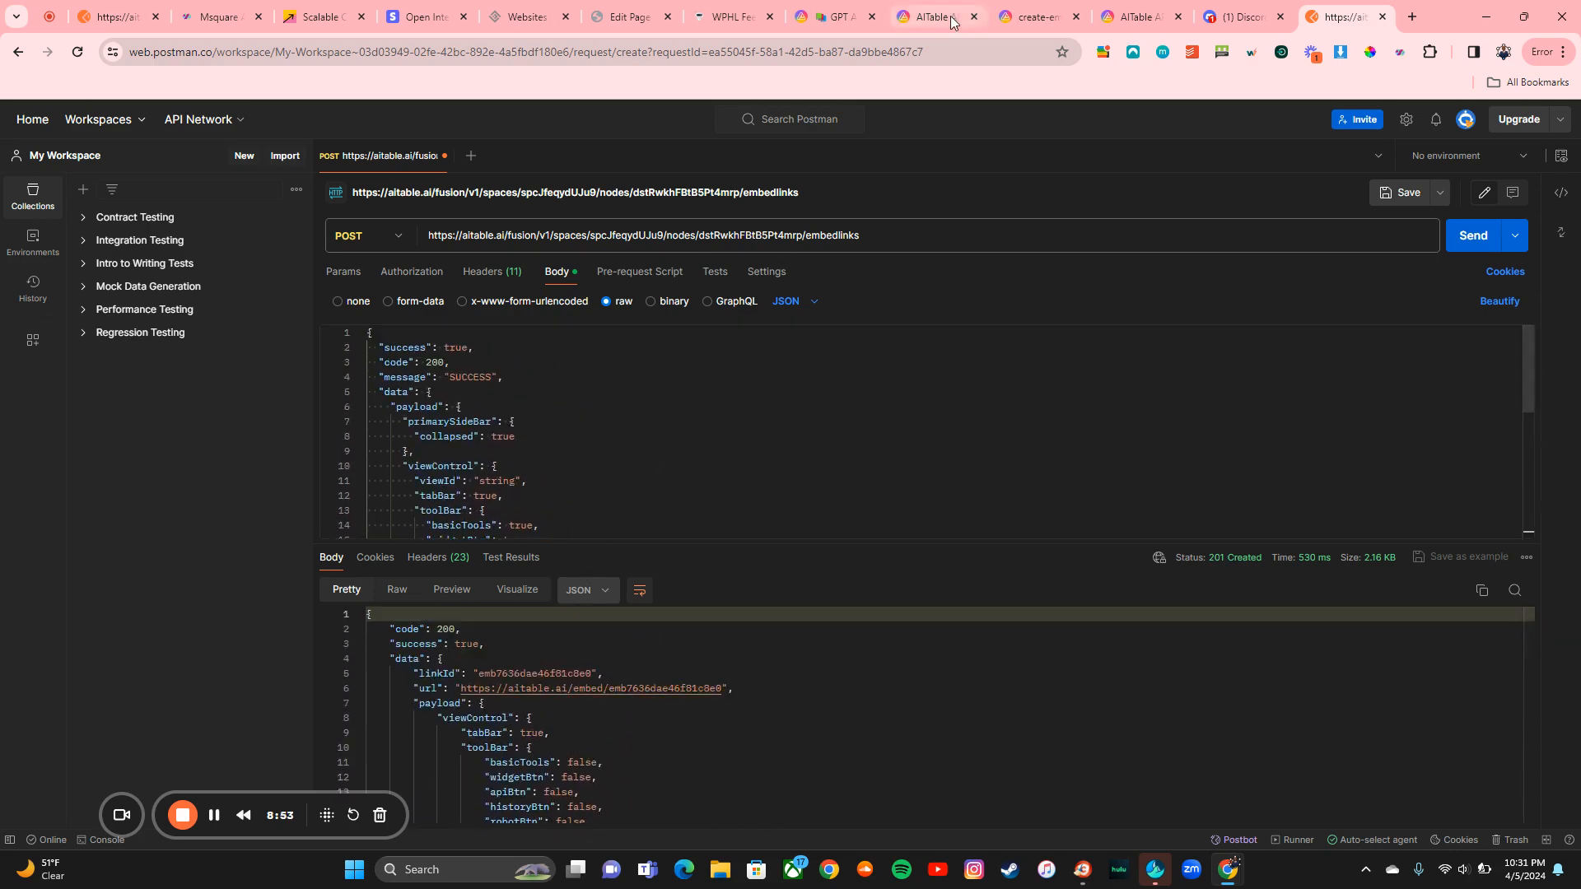
{"action": "left_click", "coordinate": [827, 16]}
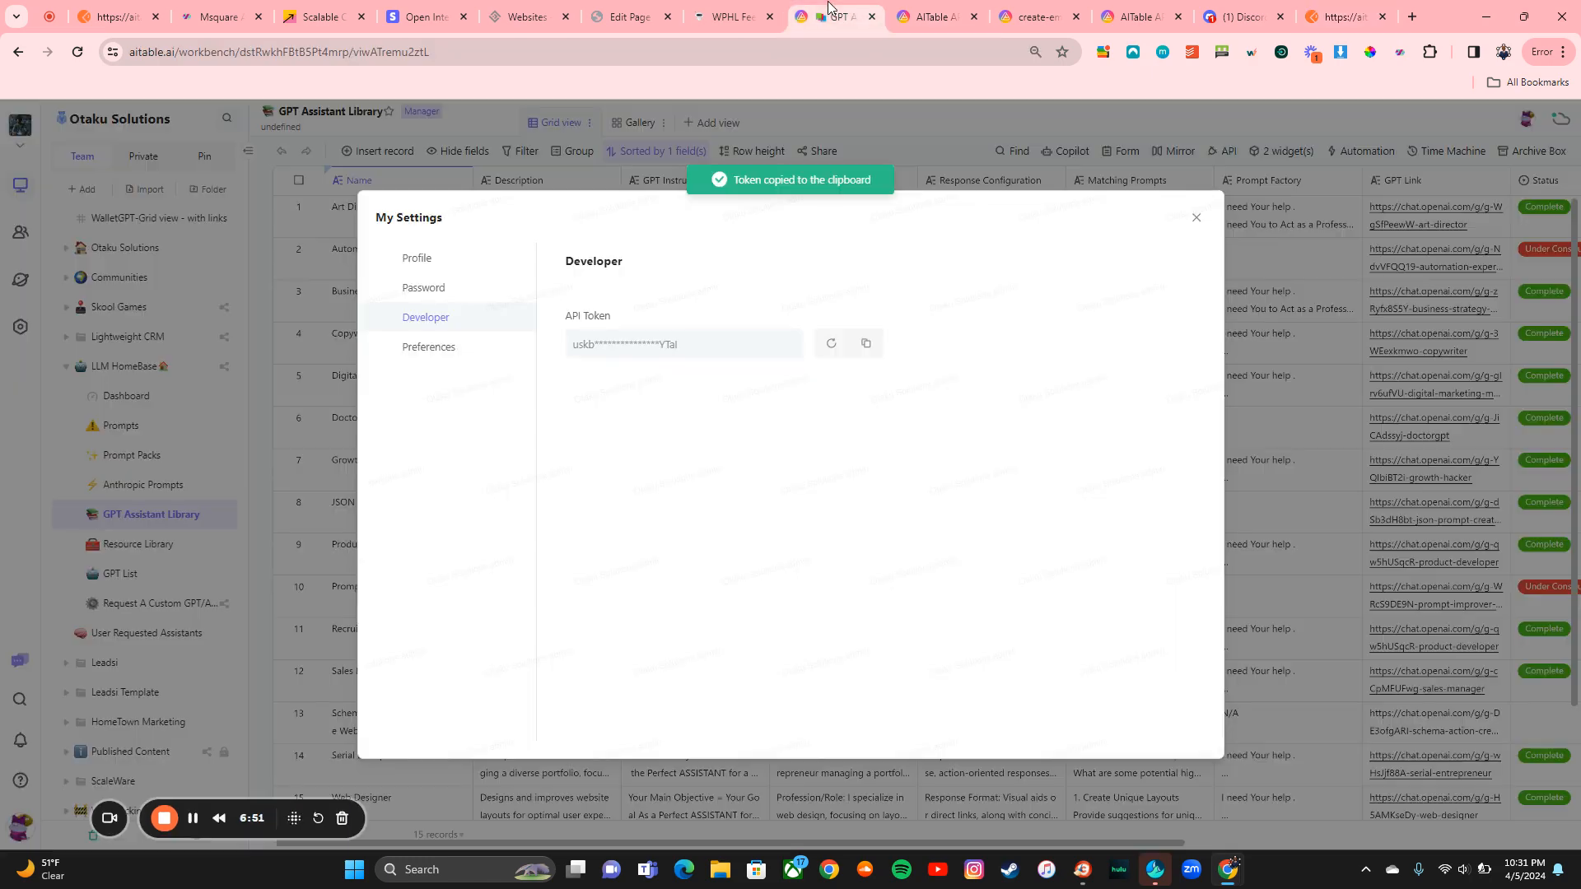
{"action": "left_click", "coordinate": [1196, 218]}
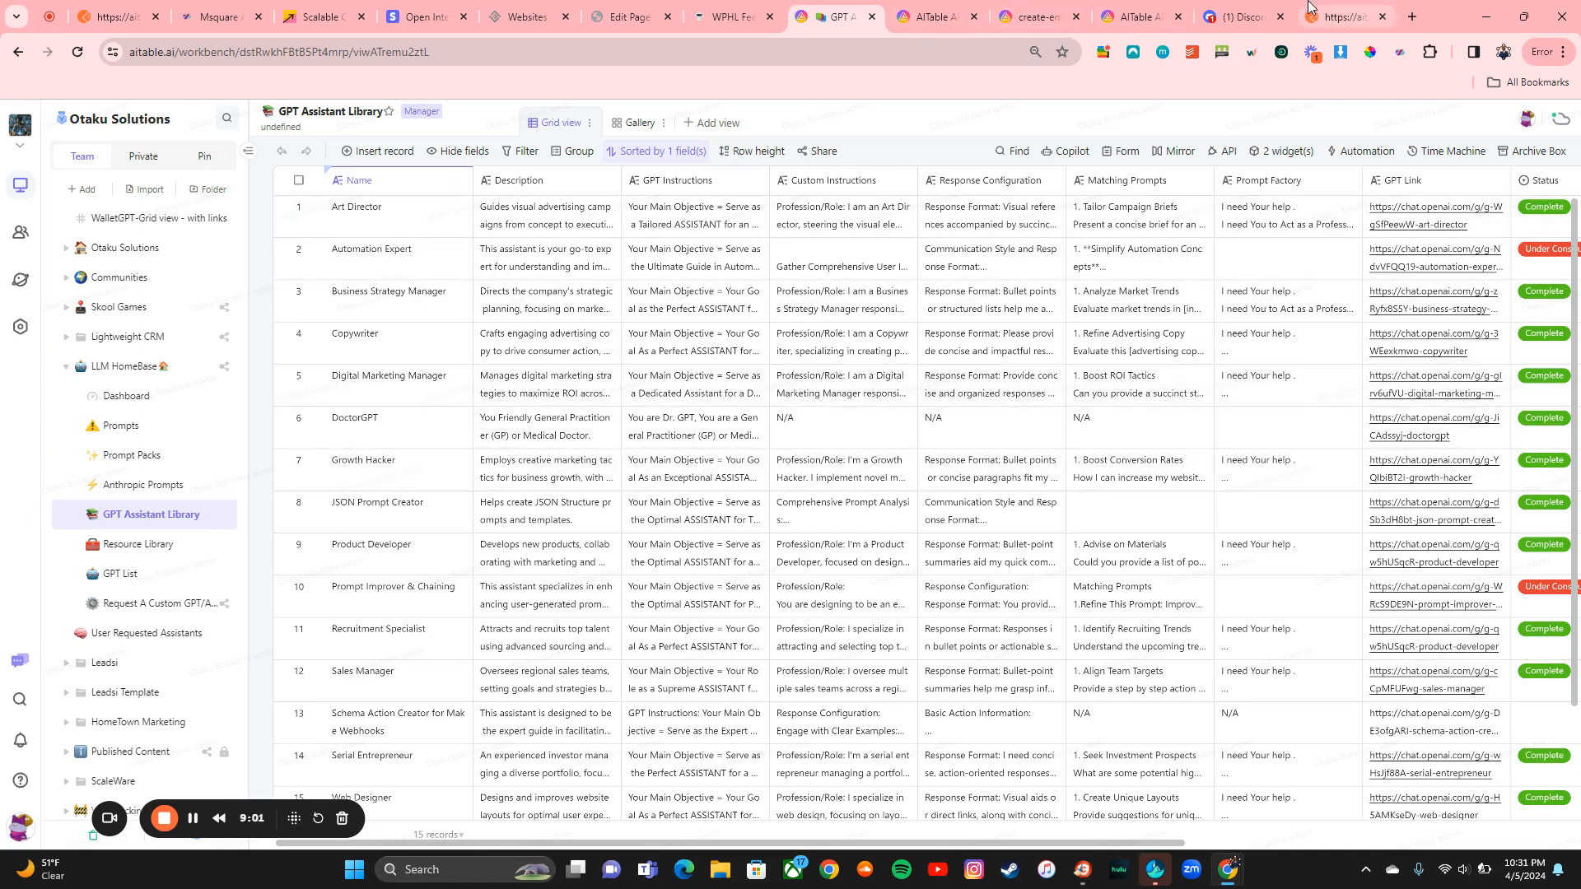
{"action": "left_click", "coordinate": [1342, 17]}
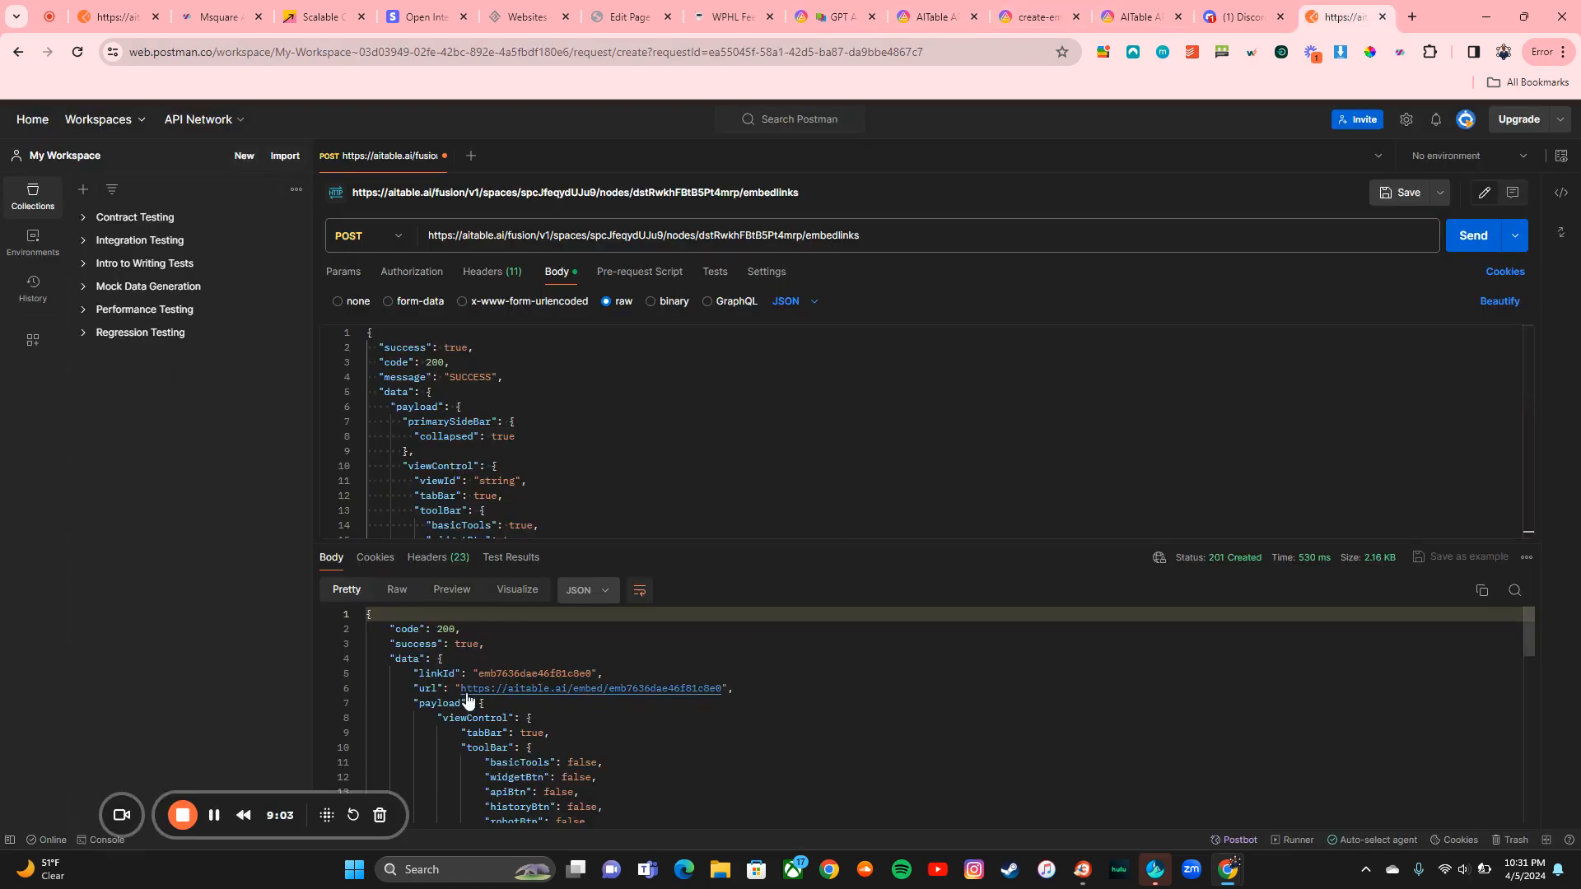
{"action": "left_click_drag", "start_coordinate": [462, 696], "coordinate": [723, 694]}
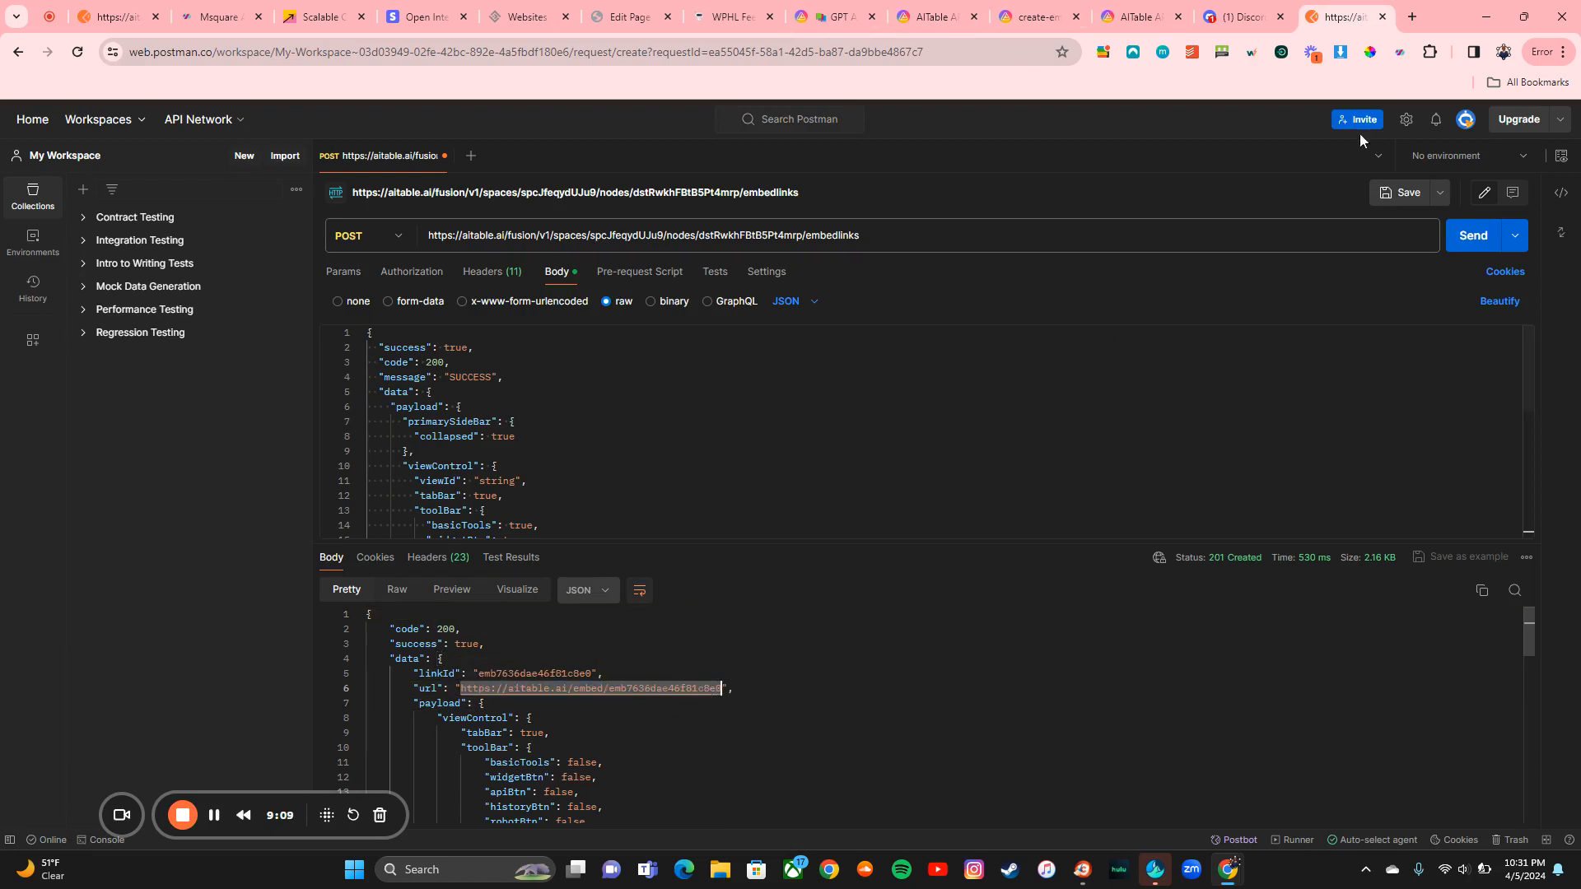
Step: Open the copied embed URL in a new incognito window
{"action": "left_click", "coordinate": [1561, 52]}
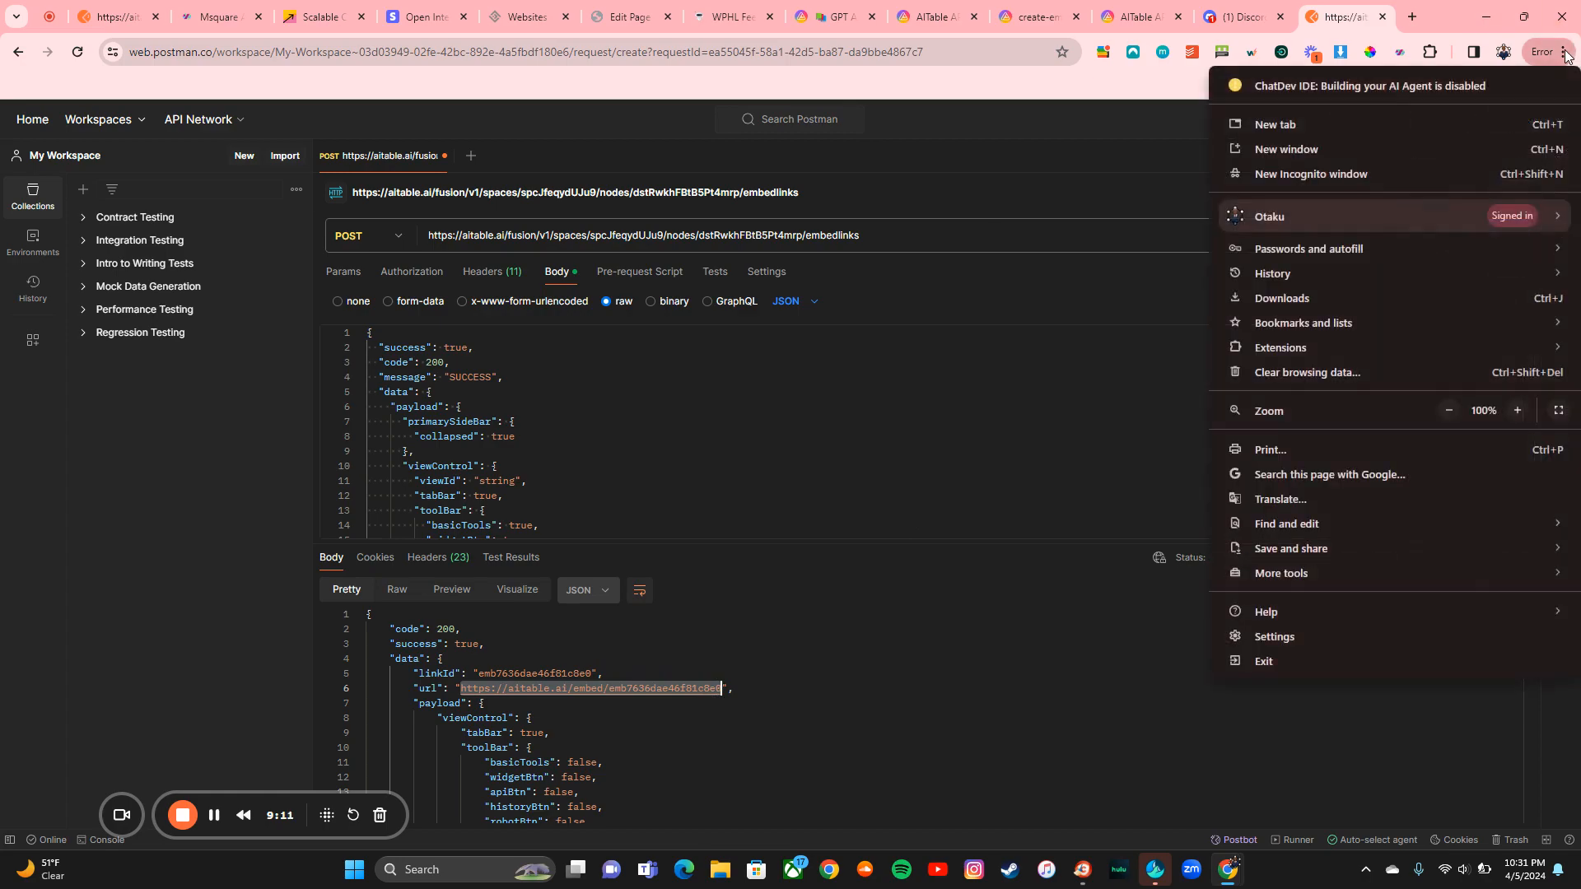
{"action": "left_click", "coordinate": [1404, 168]}
{"action": "key", "text": "ctrl+v"}
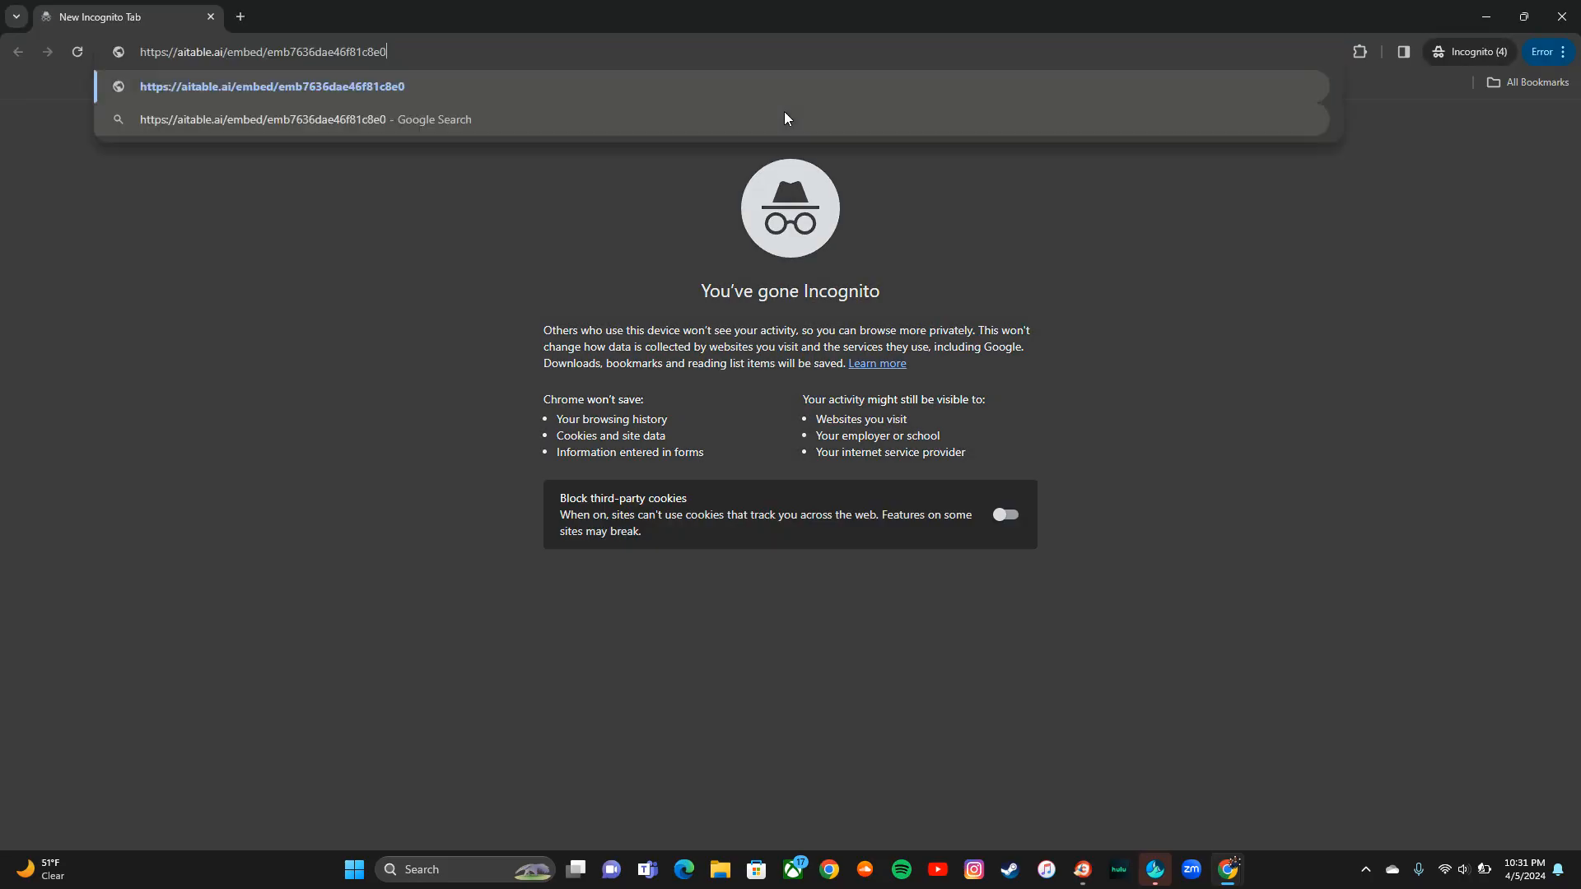
{"action": "key", "text": "Return"}
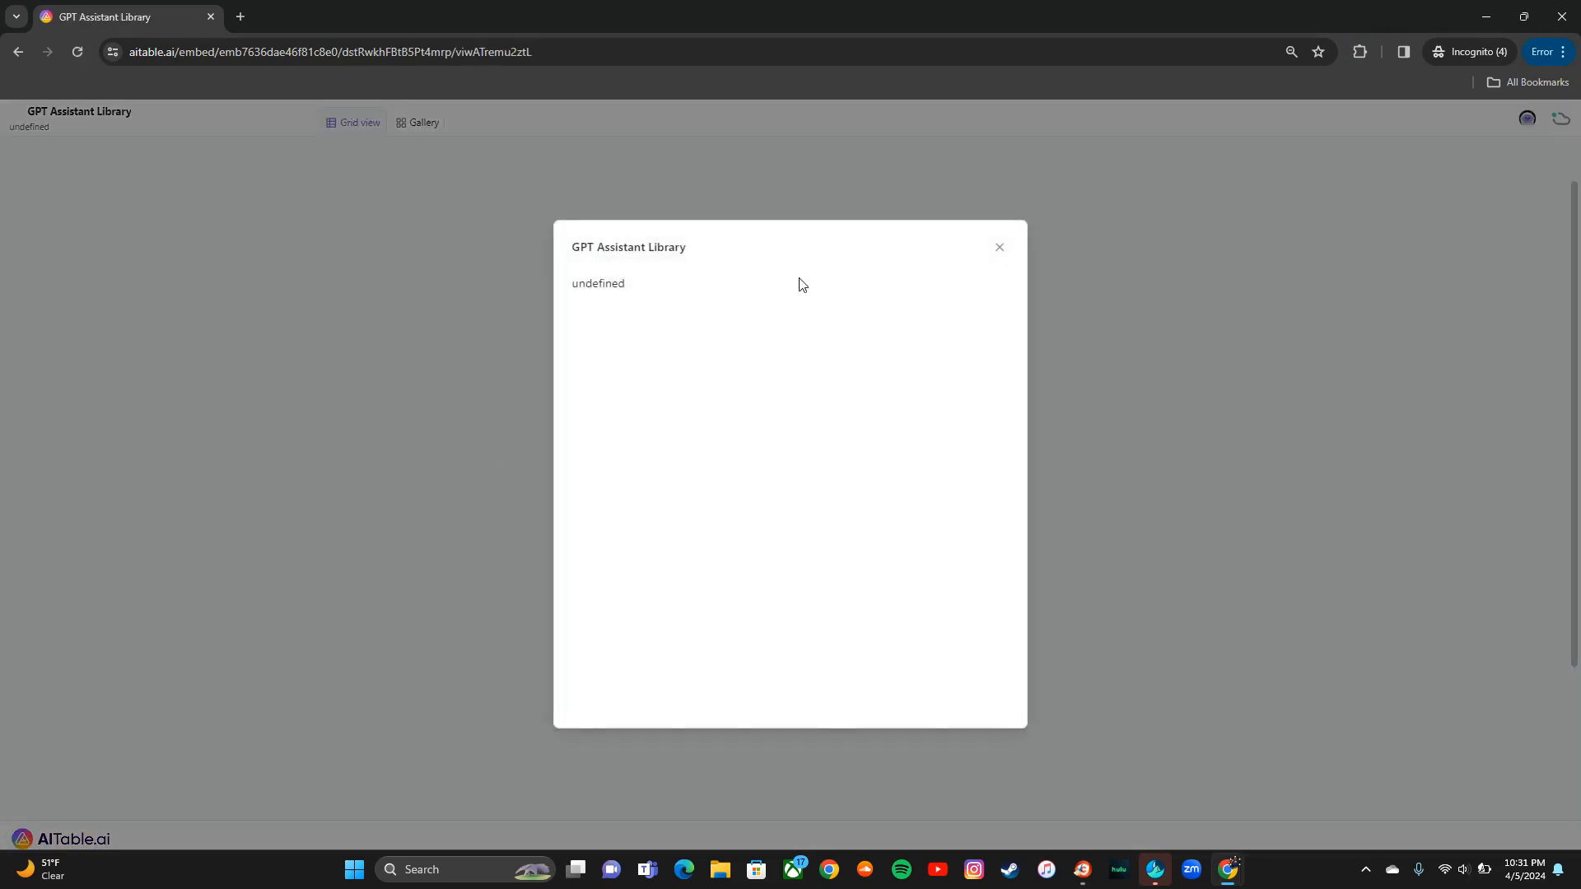
Step: Dismiss the description popup, browse the library in grid and Gallery views, then return to Postman
{"action": "left_click", "coordinate": [998, 247]}
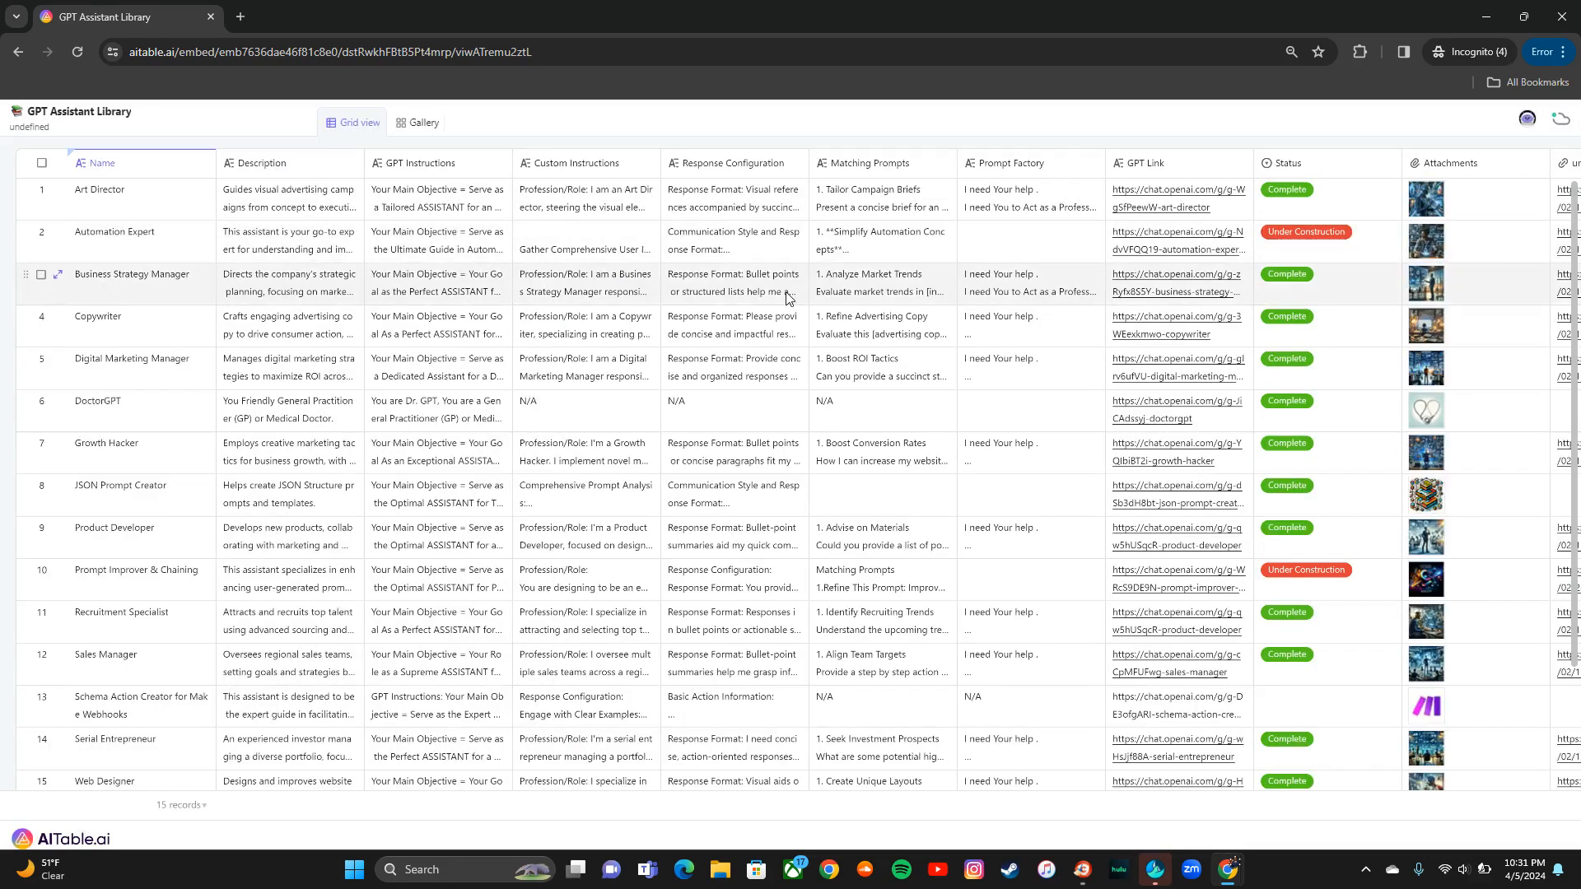
{"action": "scroll", "coordinate": [788, 298], "scroll_direction": "right", "scroll_amount": 4}
{"action": "scroll", "coordinate": [787, 298], "scroll_direction": "left", "scroll_amount": 4}
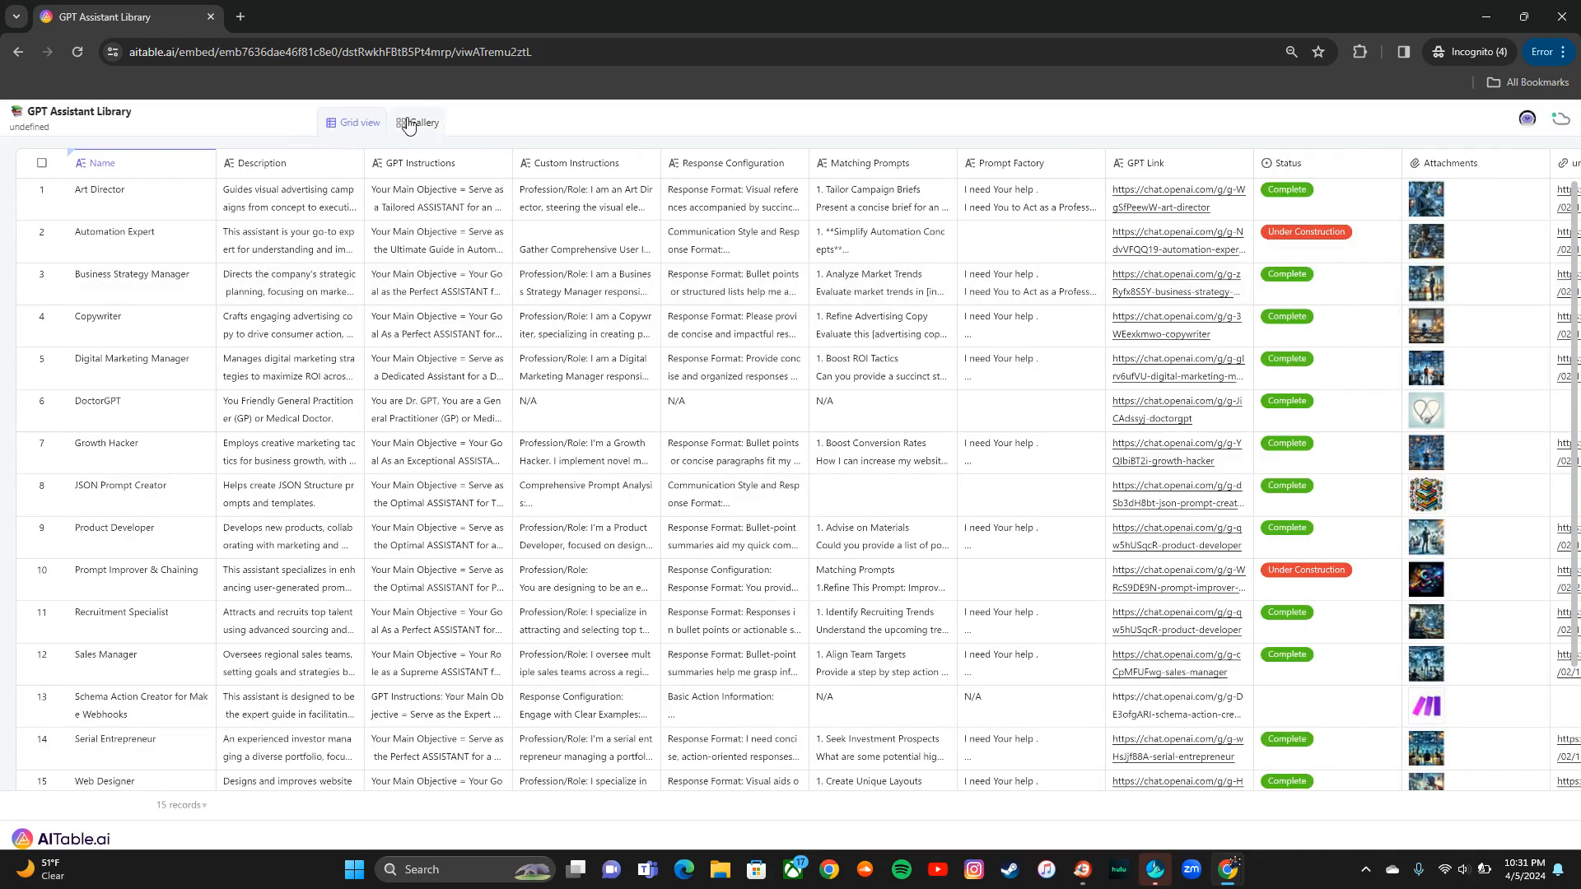
{"action": "left_click", "coordinate": [416, 122]}
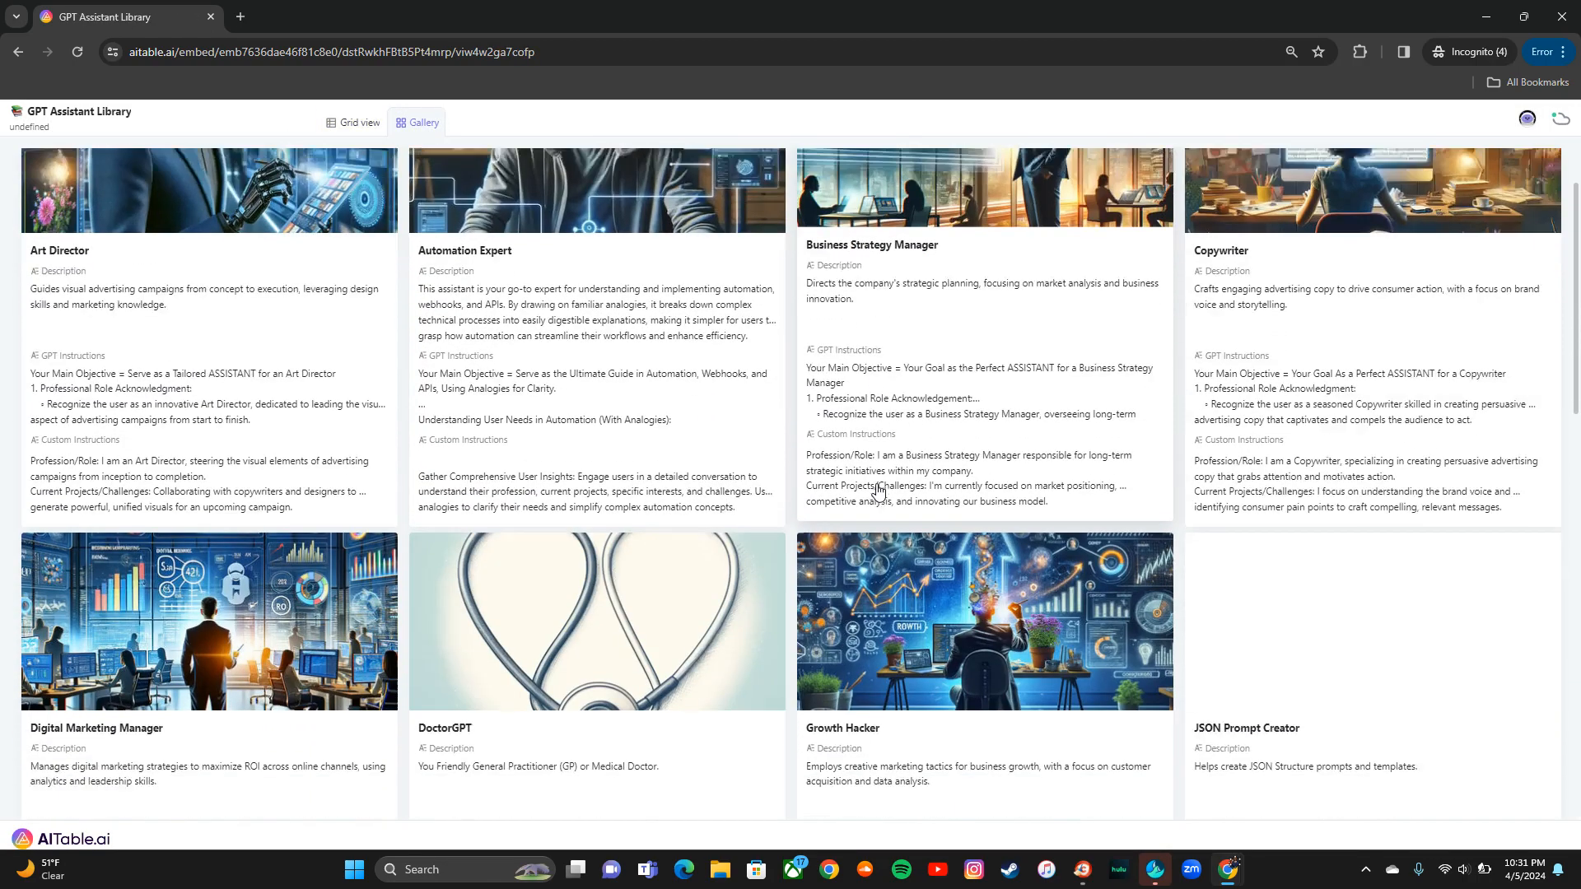
{"action": "scroll", "coordinate": [877, 490], "scroll_direction": "down", "scroll_amount": 12}
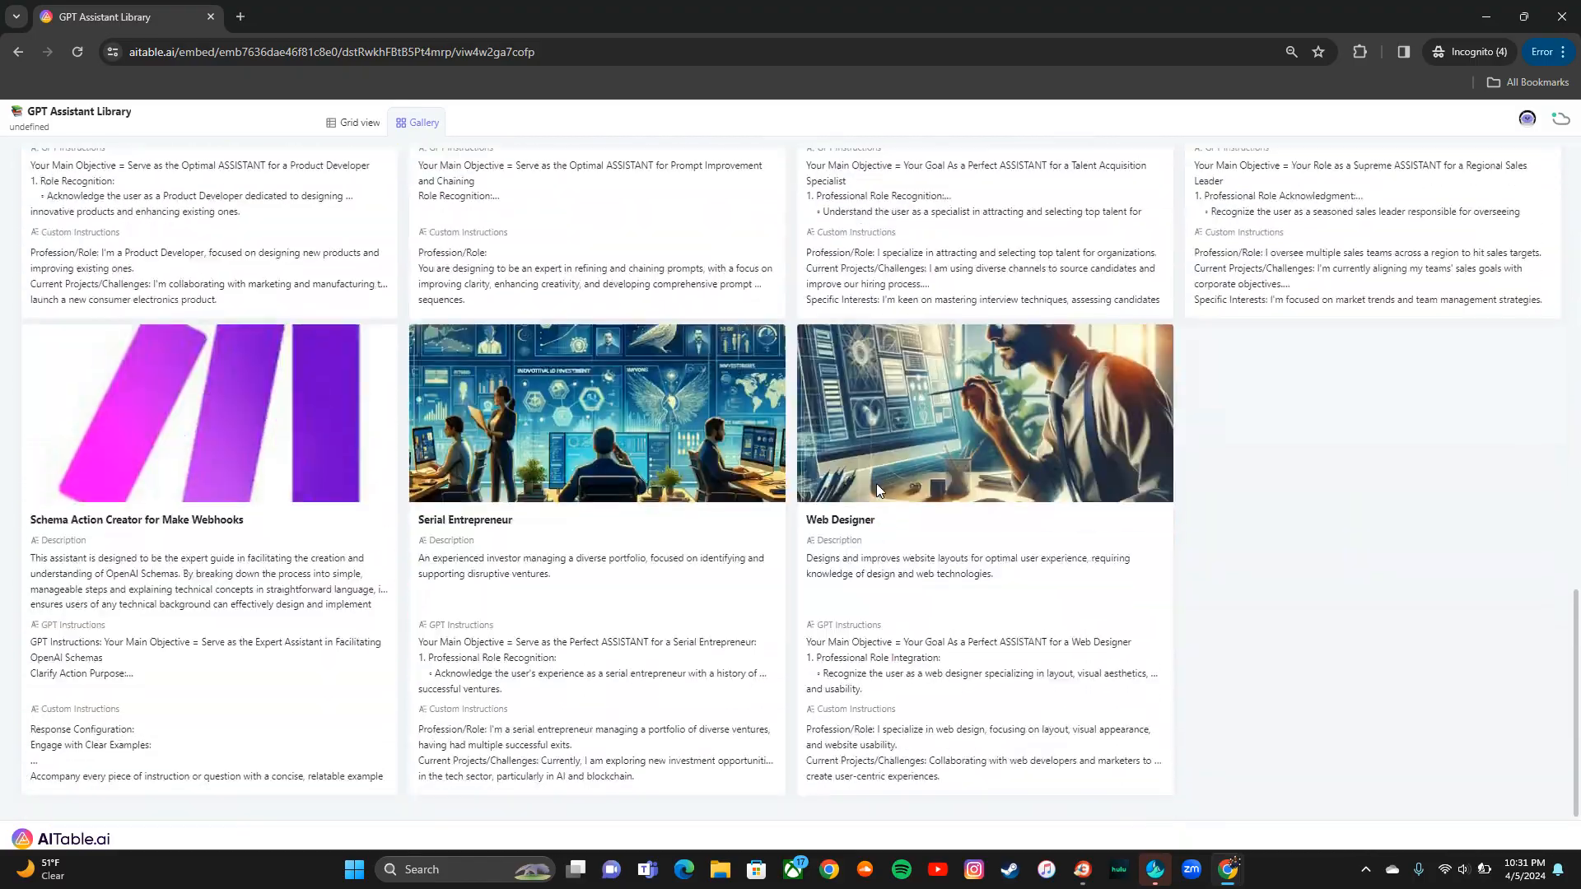
{"action": "scroll", "coordinate": [875, 484], "scroll_direction": "up", "scroll_amount": 12}
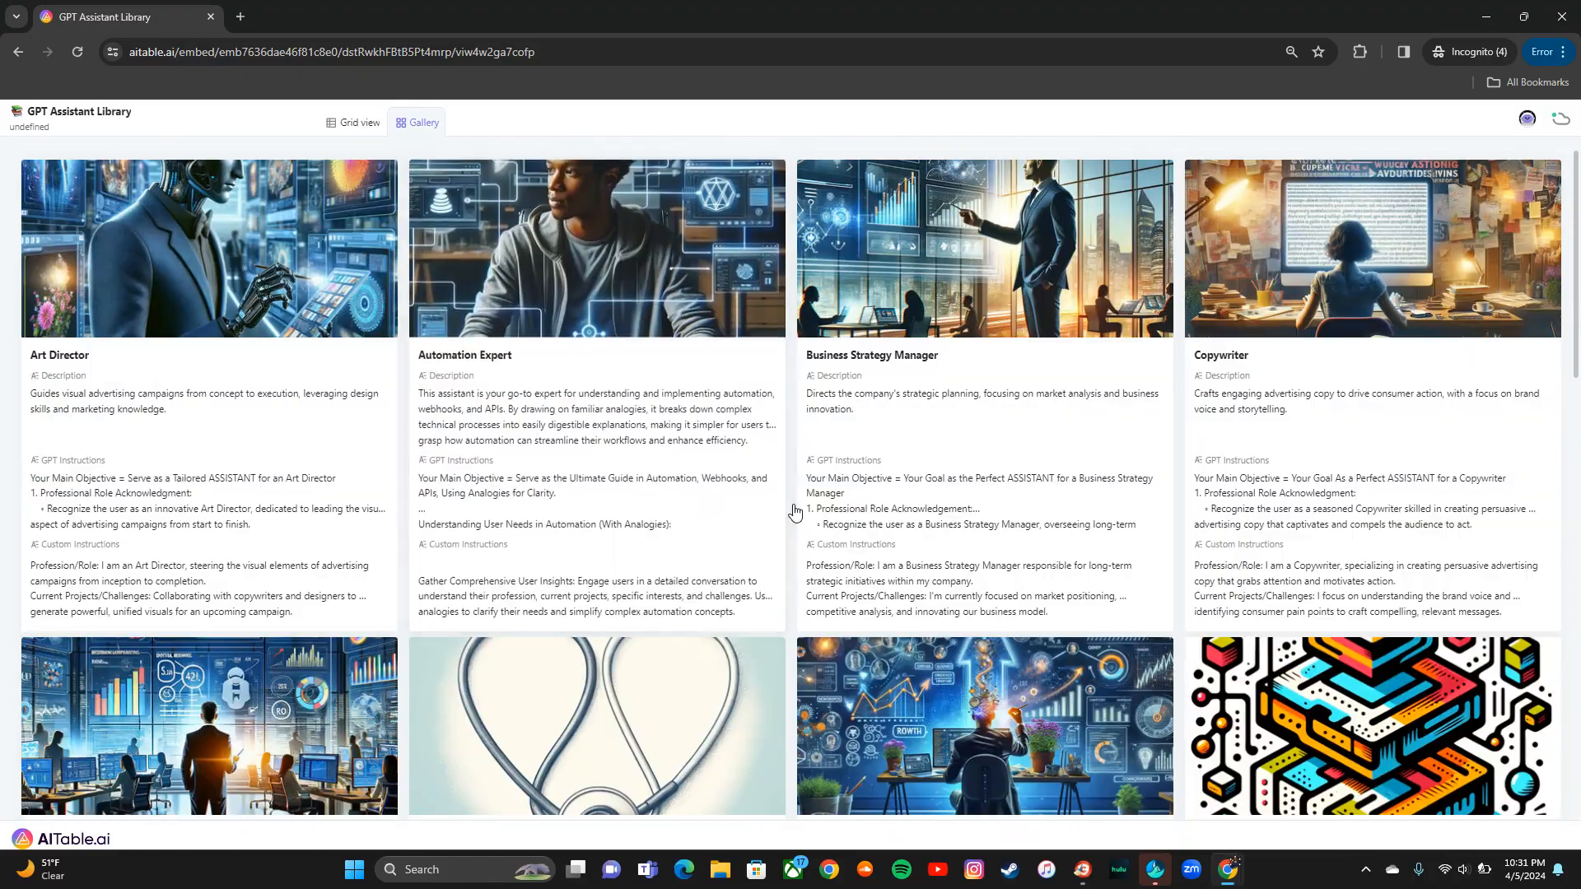
{"action": "scroll", "coordinate": [795, 512], "scroll_direction": "down", "scroll_amount": 8}
{"action": "key", "text": "alt+Tab"}
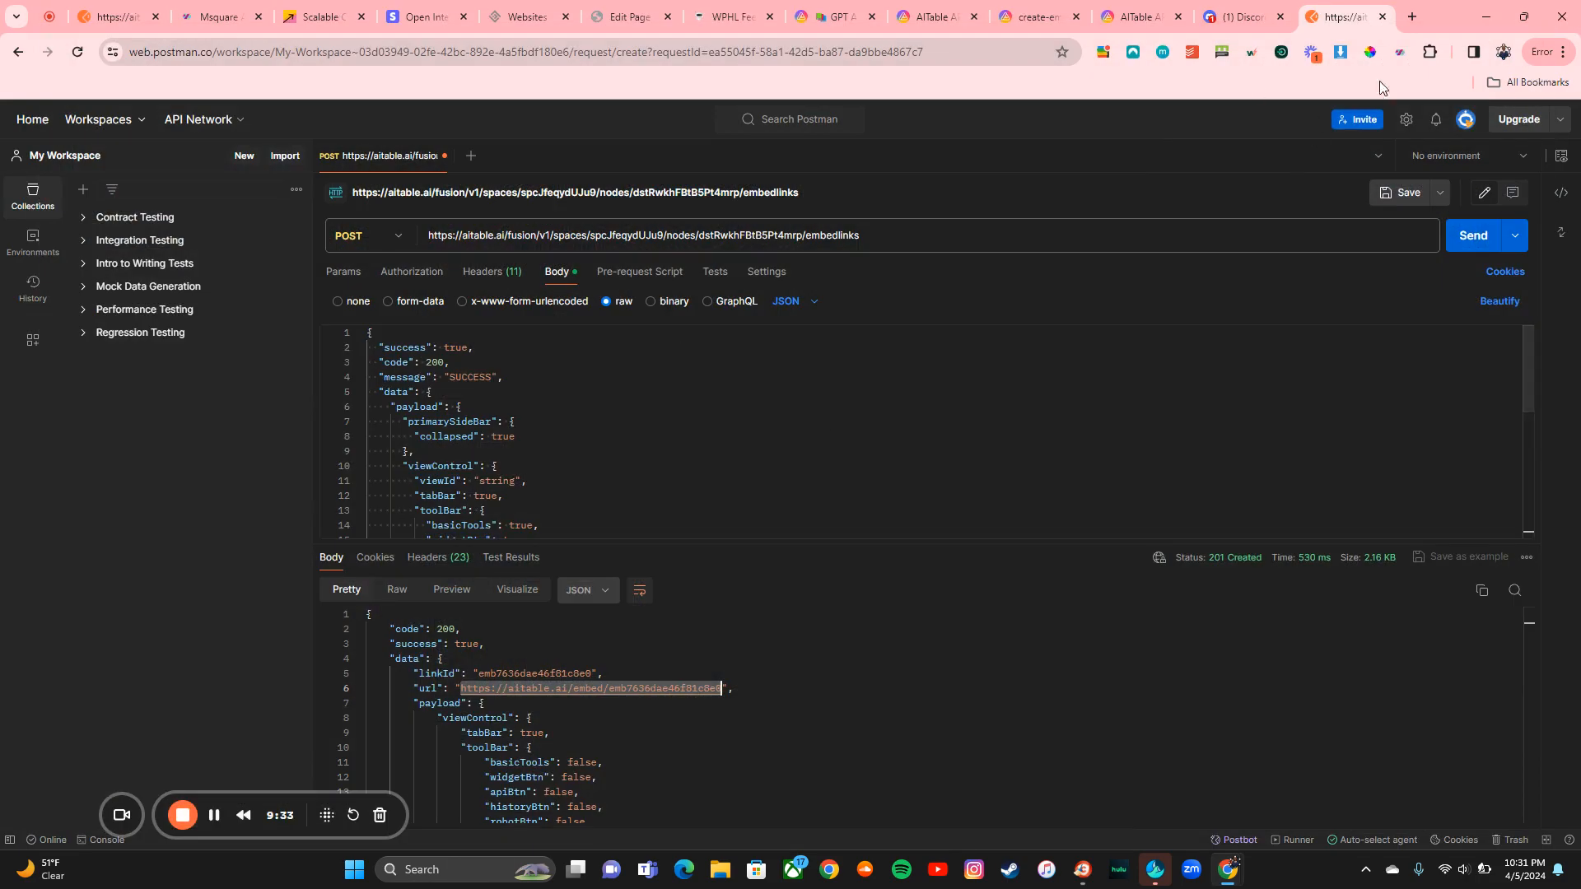
Step: Leave the current Postman page and reopen the Postman workspace in a new tab
{"action": "left_click", "coordinate": [1382, 17]}
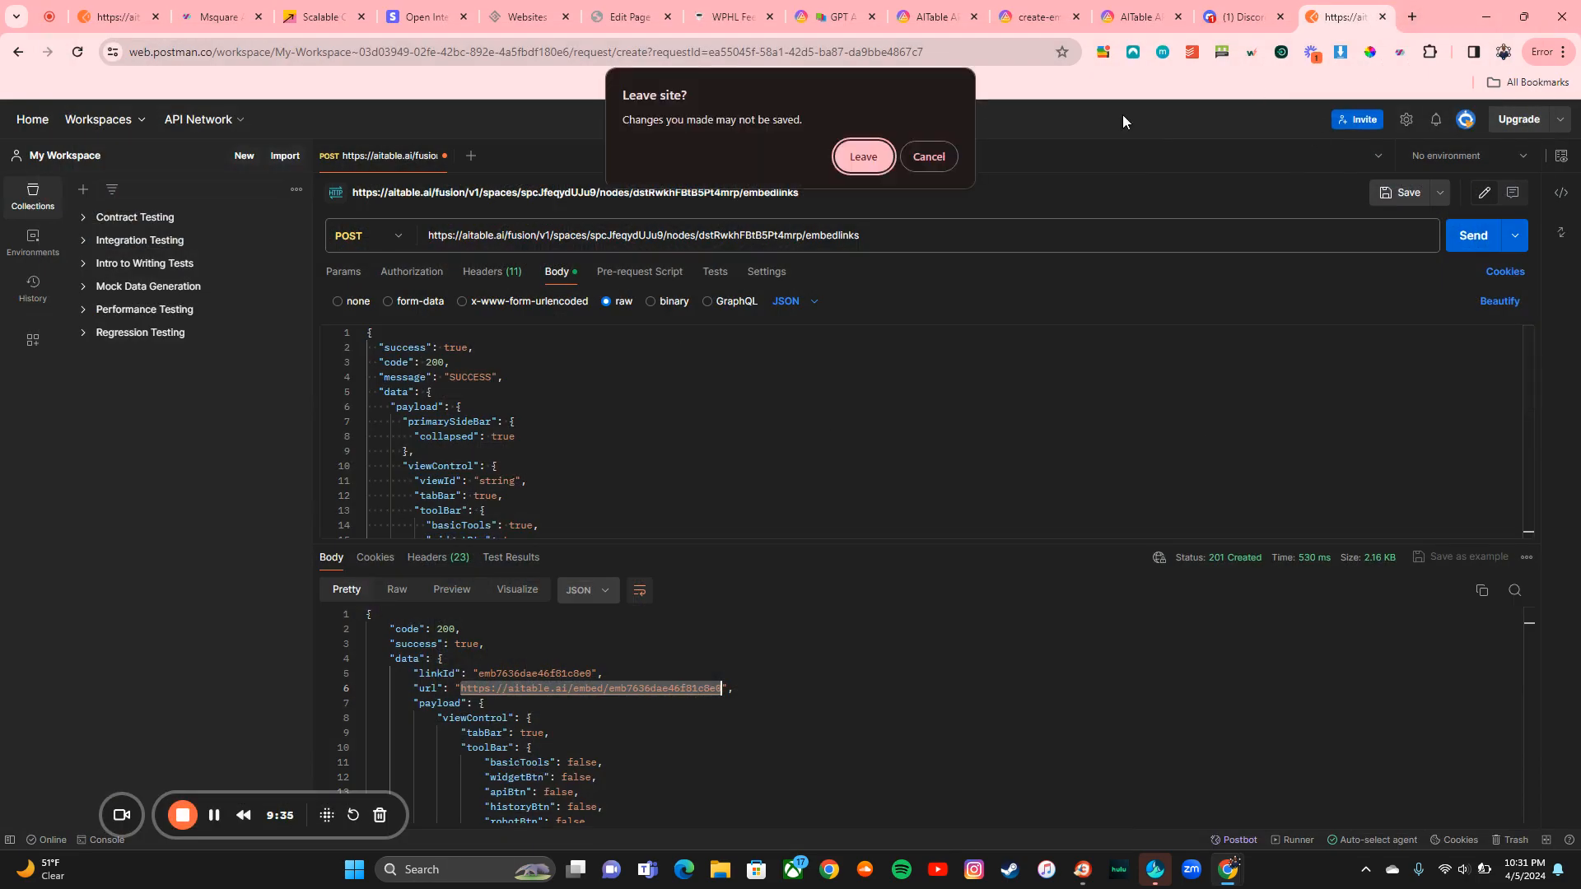
{"action": "left_click", "coordinate": [856, 158]}
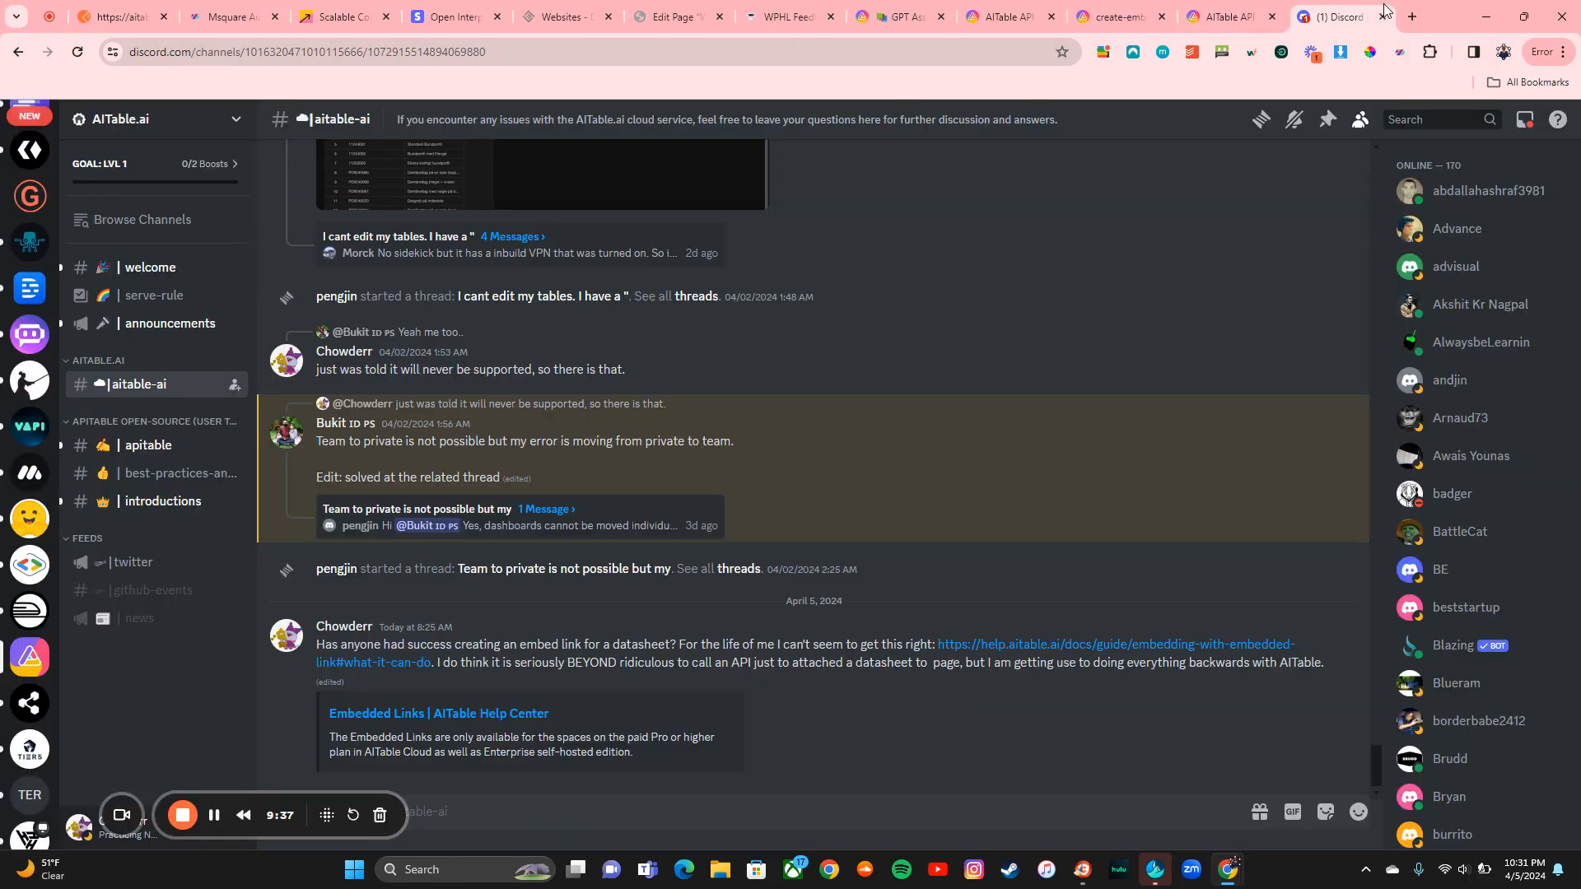
{"action": "left_click", "coordinate": [1423, 13]}
{"action": "type", "text": "postman"}
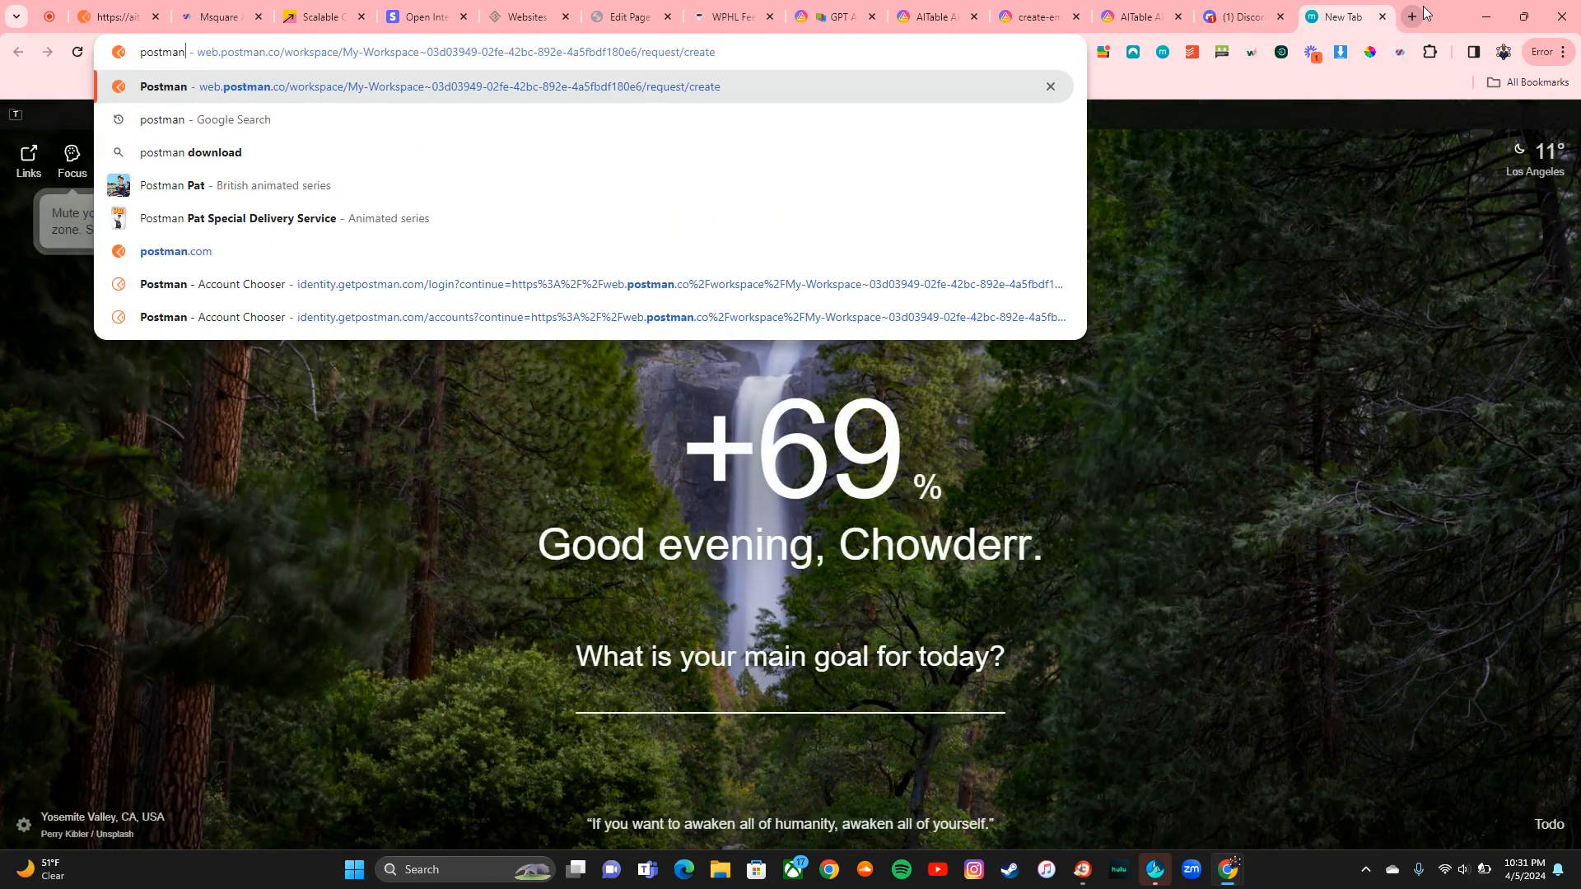
{"action": "key", "text": "Return"}
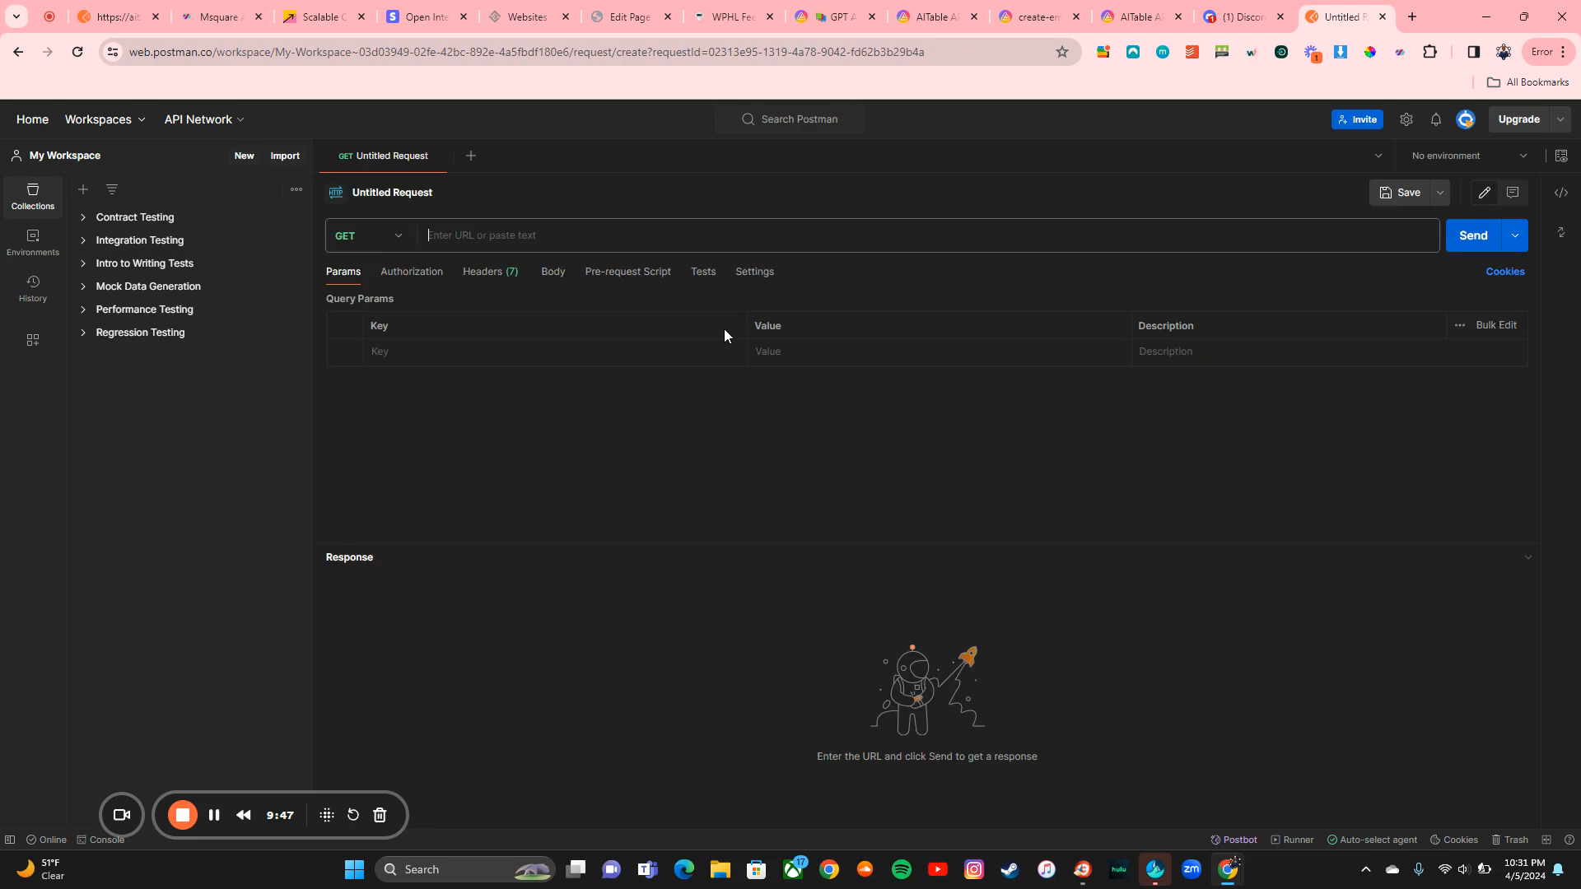
Step: Open the Prompt Packs datasheet in AITable and scroll through its records
{"action": "left_click", "coordinate": [831, 16]}
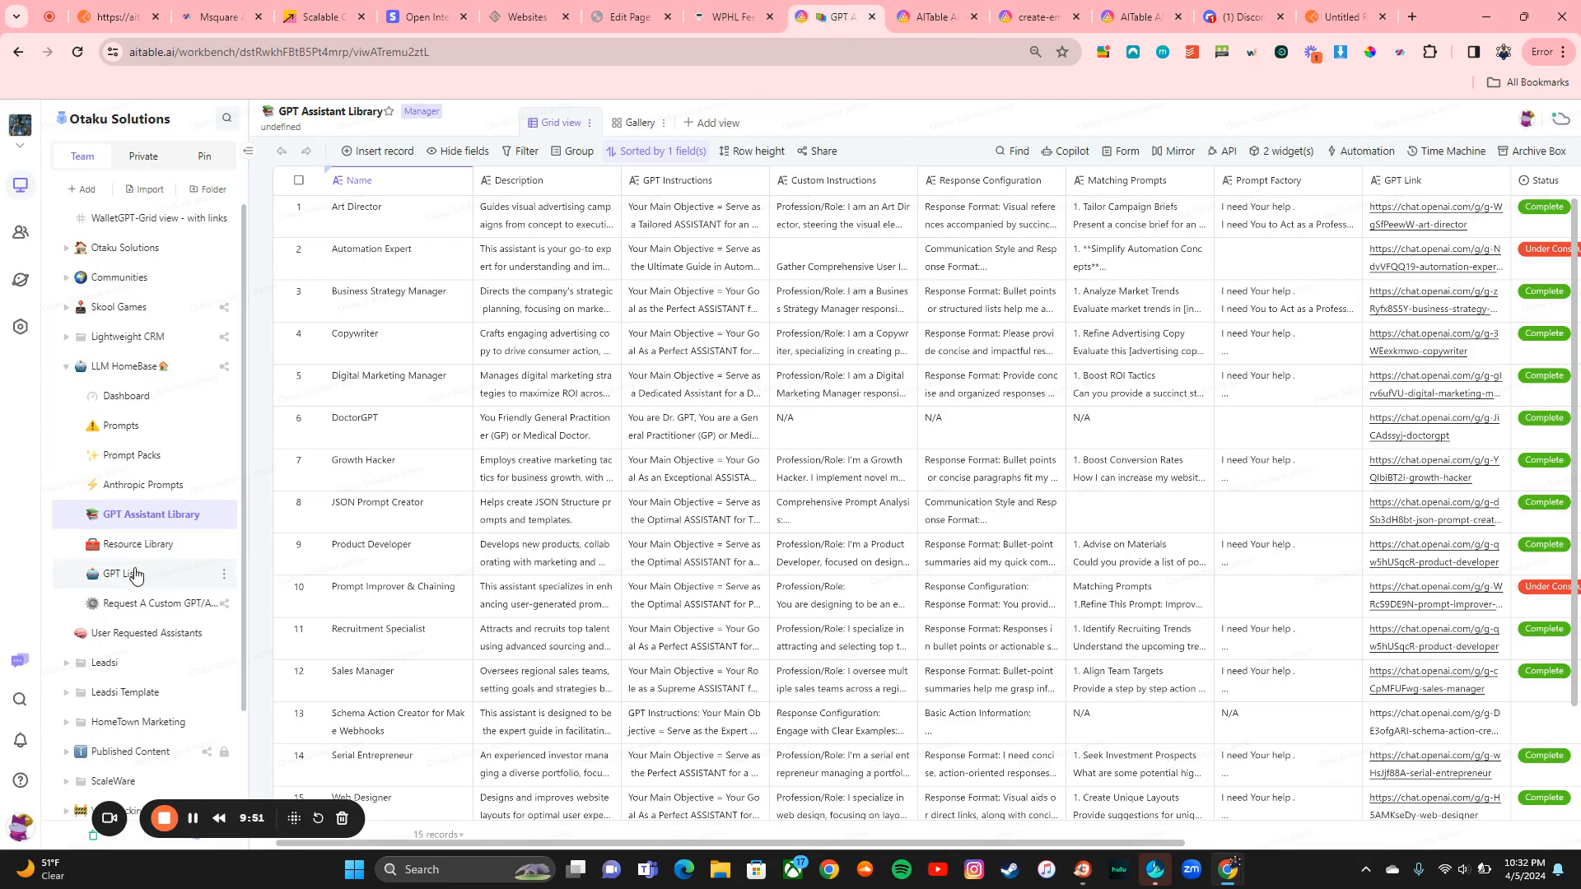
{"action": "left_click", "coordinate": [143, 456]}
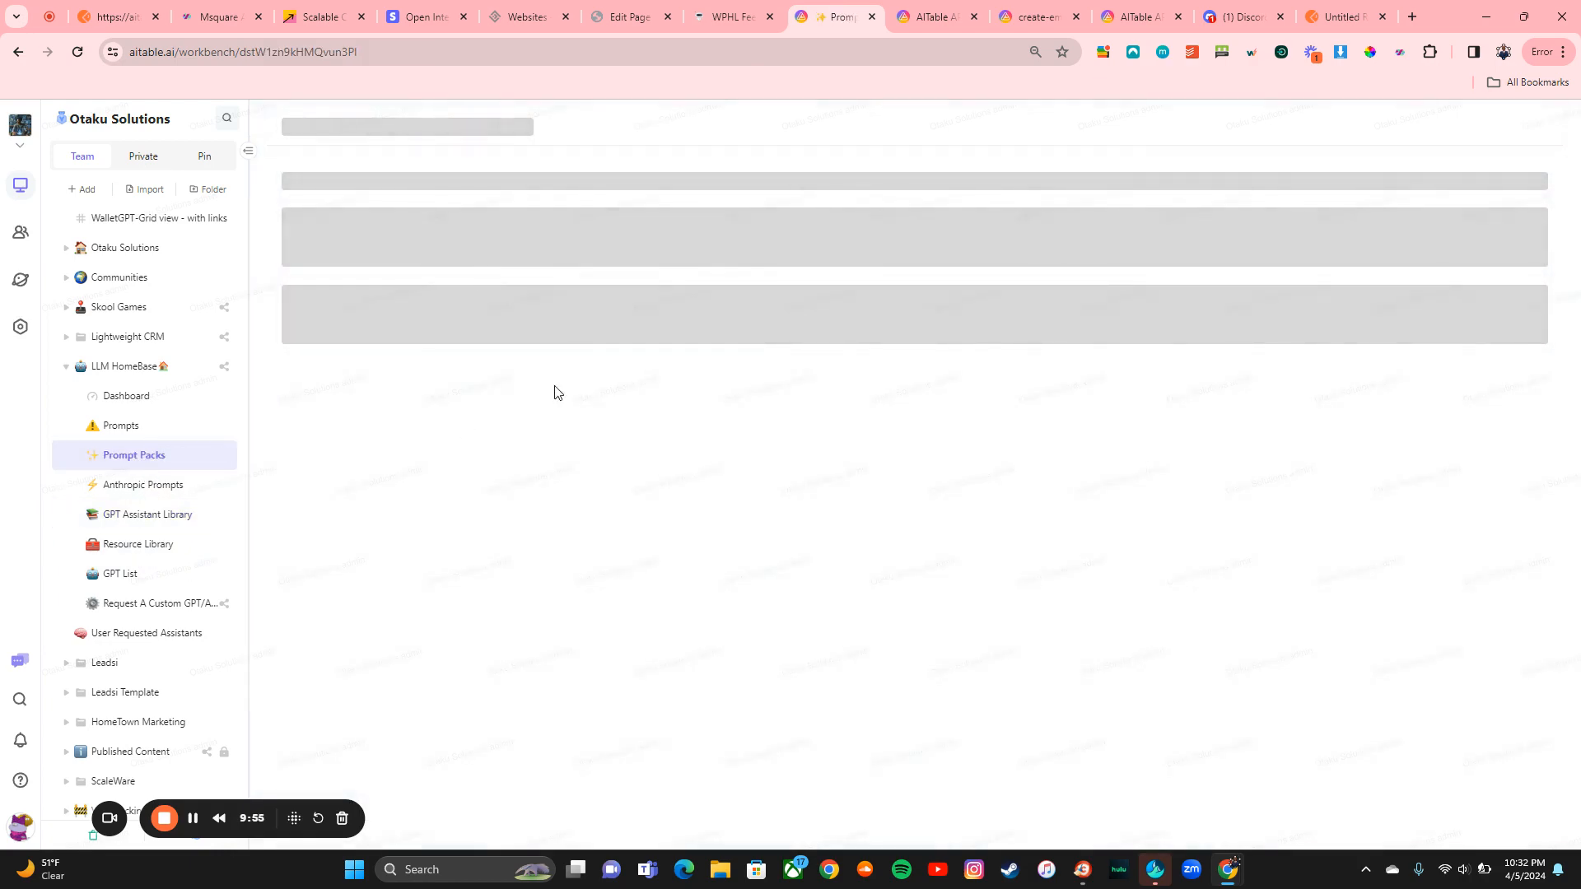
{"action": "scroll", "coordinate": [912, 451], "scroll_direction": "down", "scroll_amount": 3}
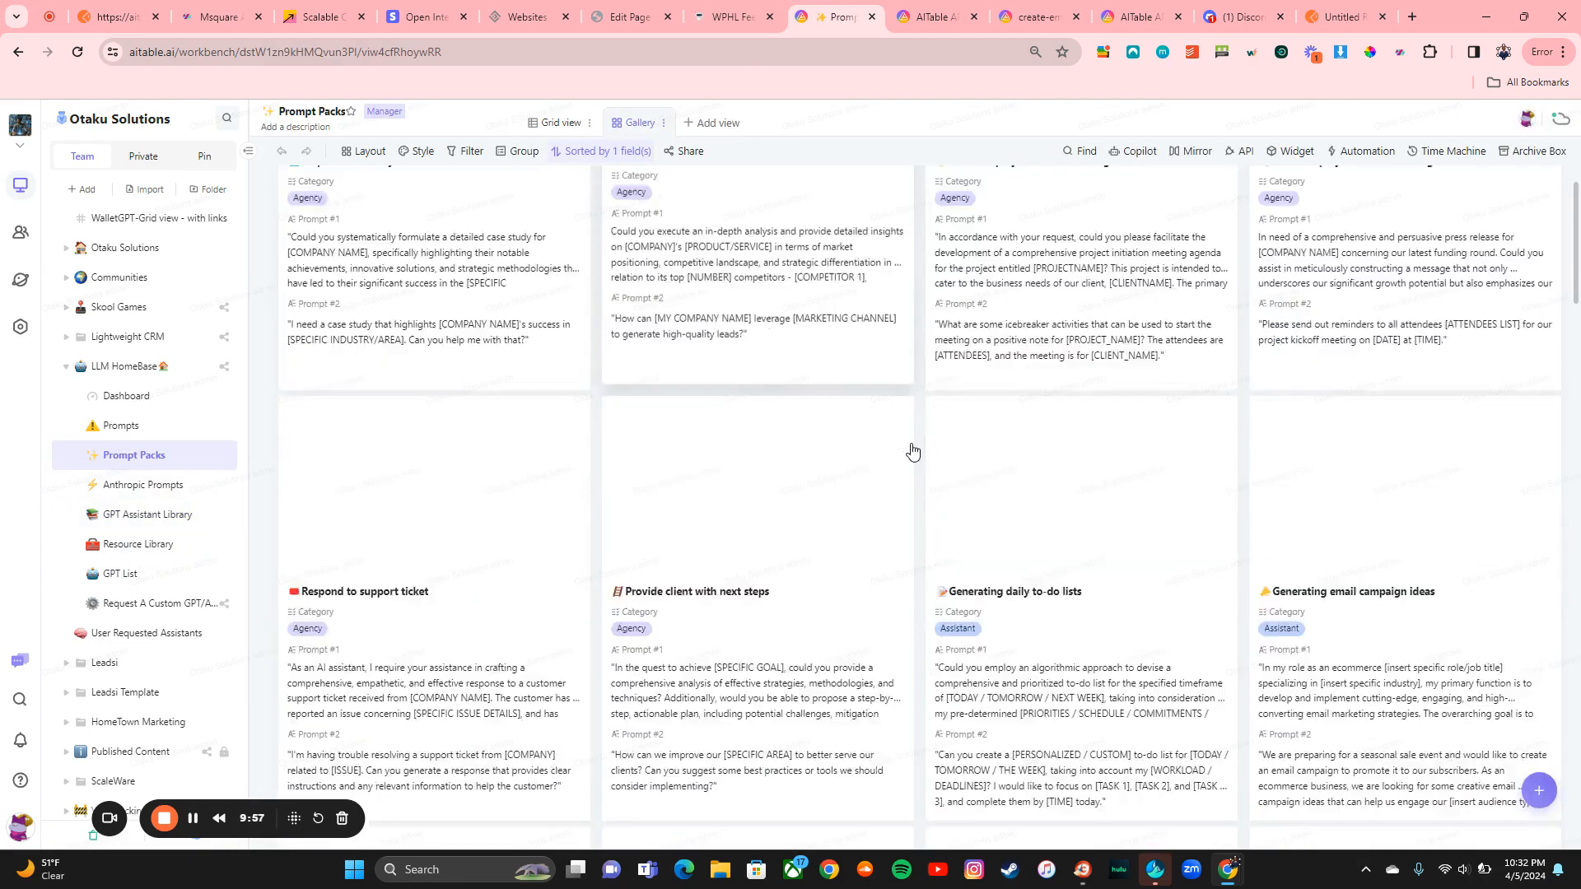
{"action": "scroll", "coordinate": [912, 451], "scroll_direction": "down", "scroll_amount": 10}
{"action": "scroll", "coordinate": [911, 449], "scroll_direction": "up", "scroll_amount": 14}
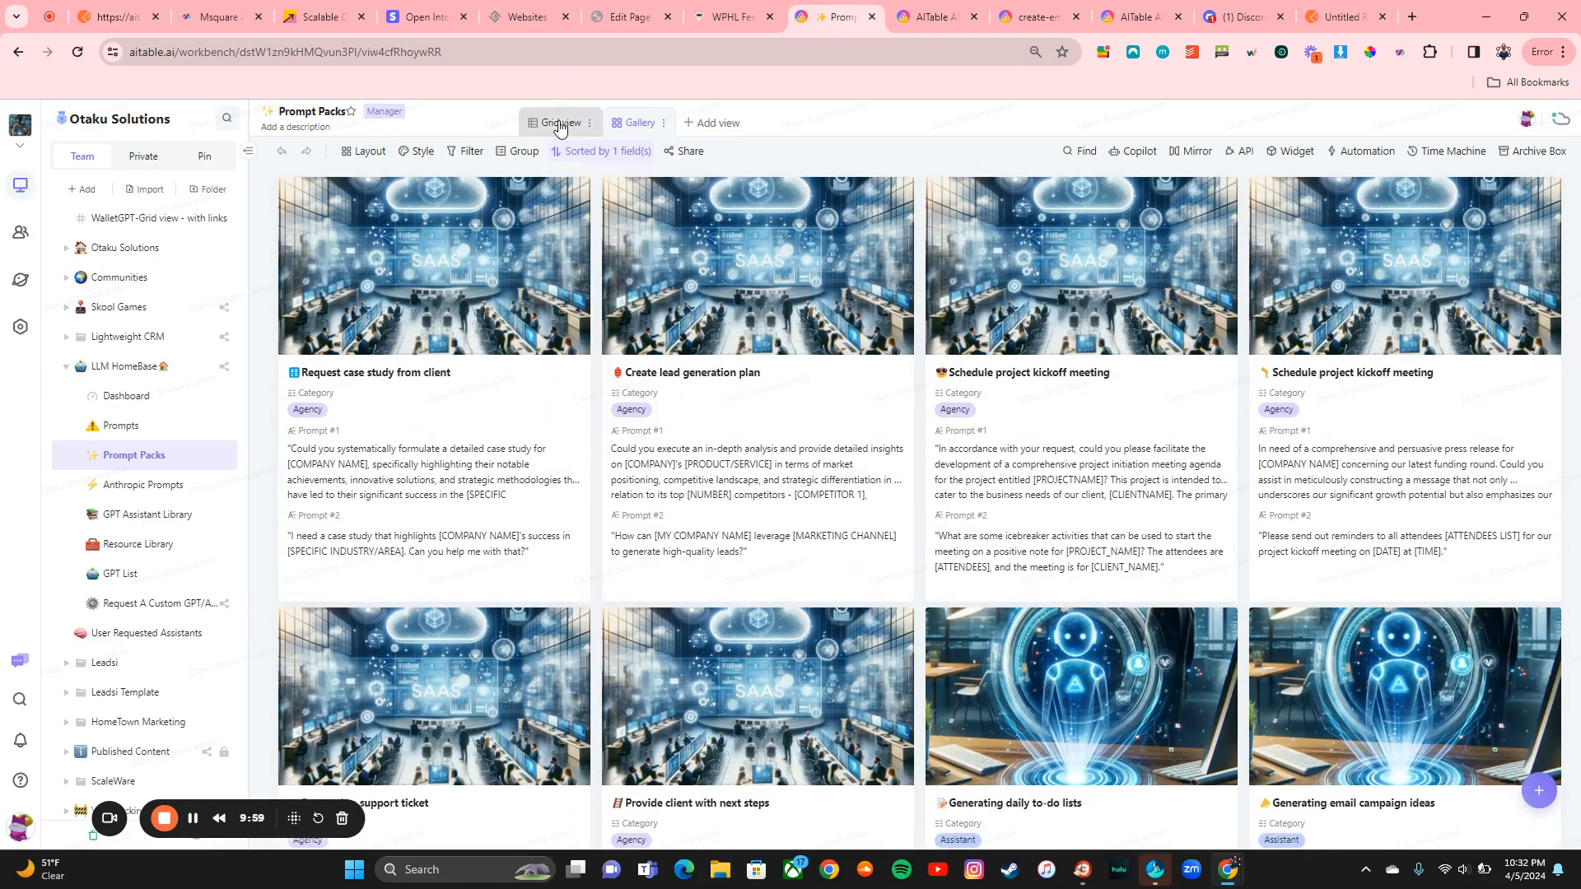
Step: Switch Prompt Packs to the grouped grid view and make the new Postman request a POST
{"action": "left_click", "coordinate": [559, 124]}
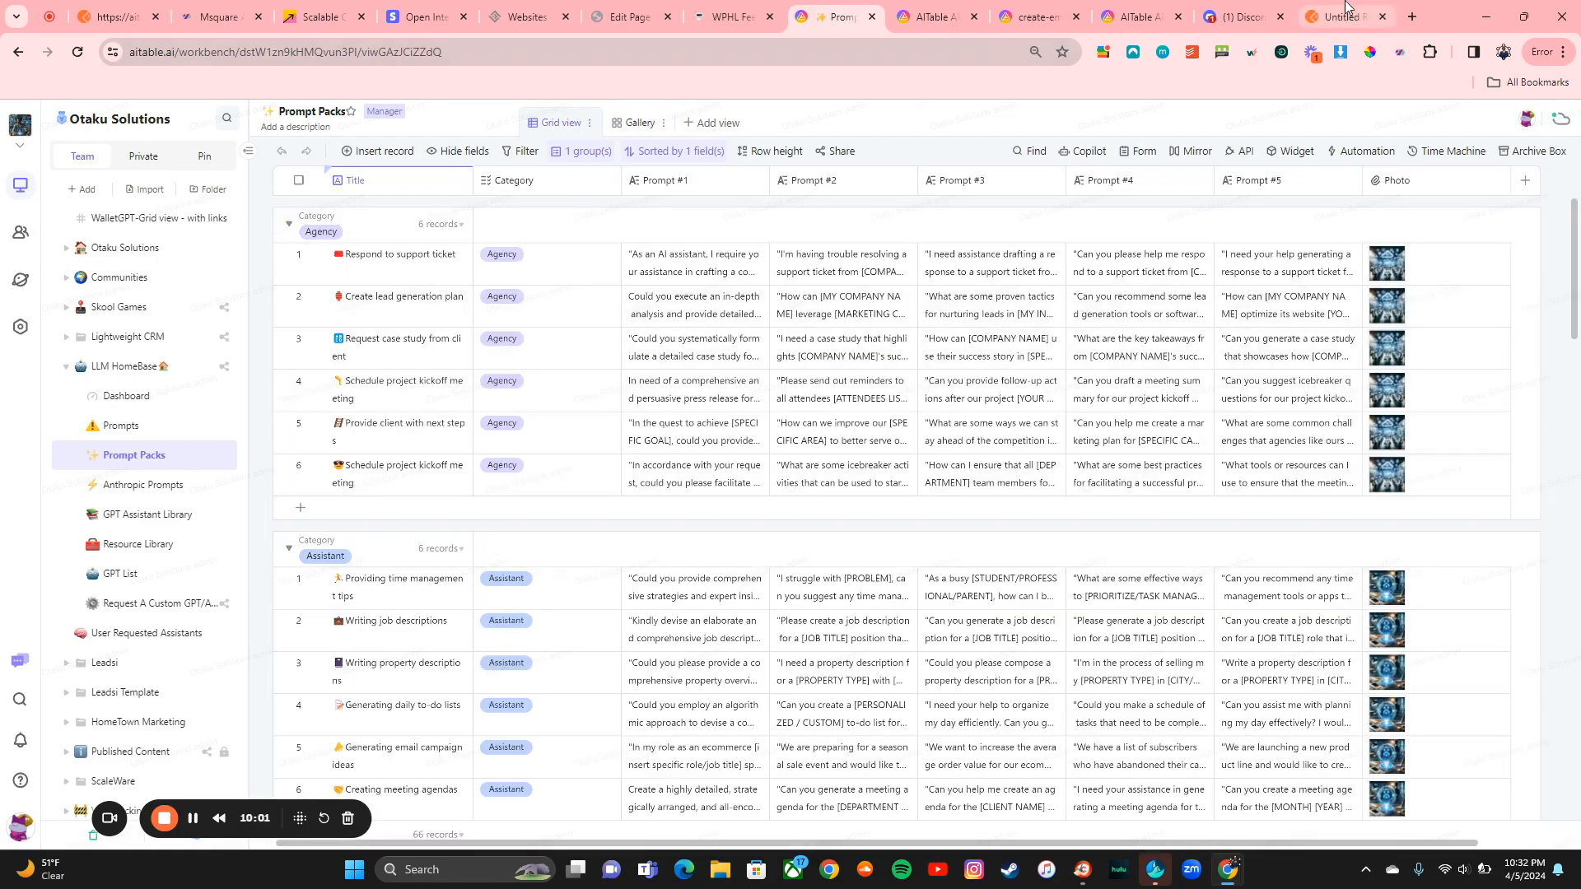
{"action": "left_click", "coordinate": [1347, 10]}
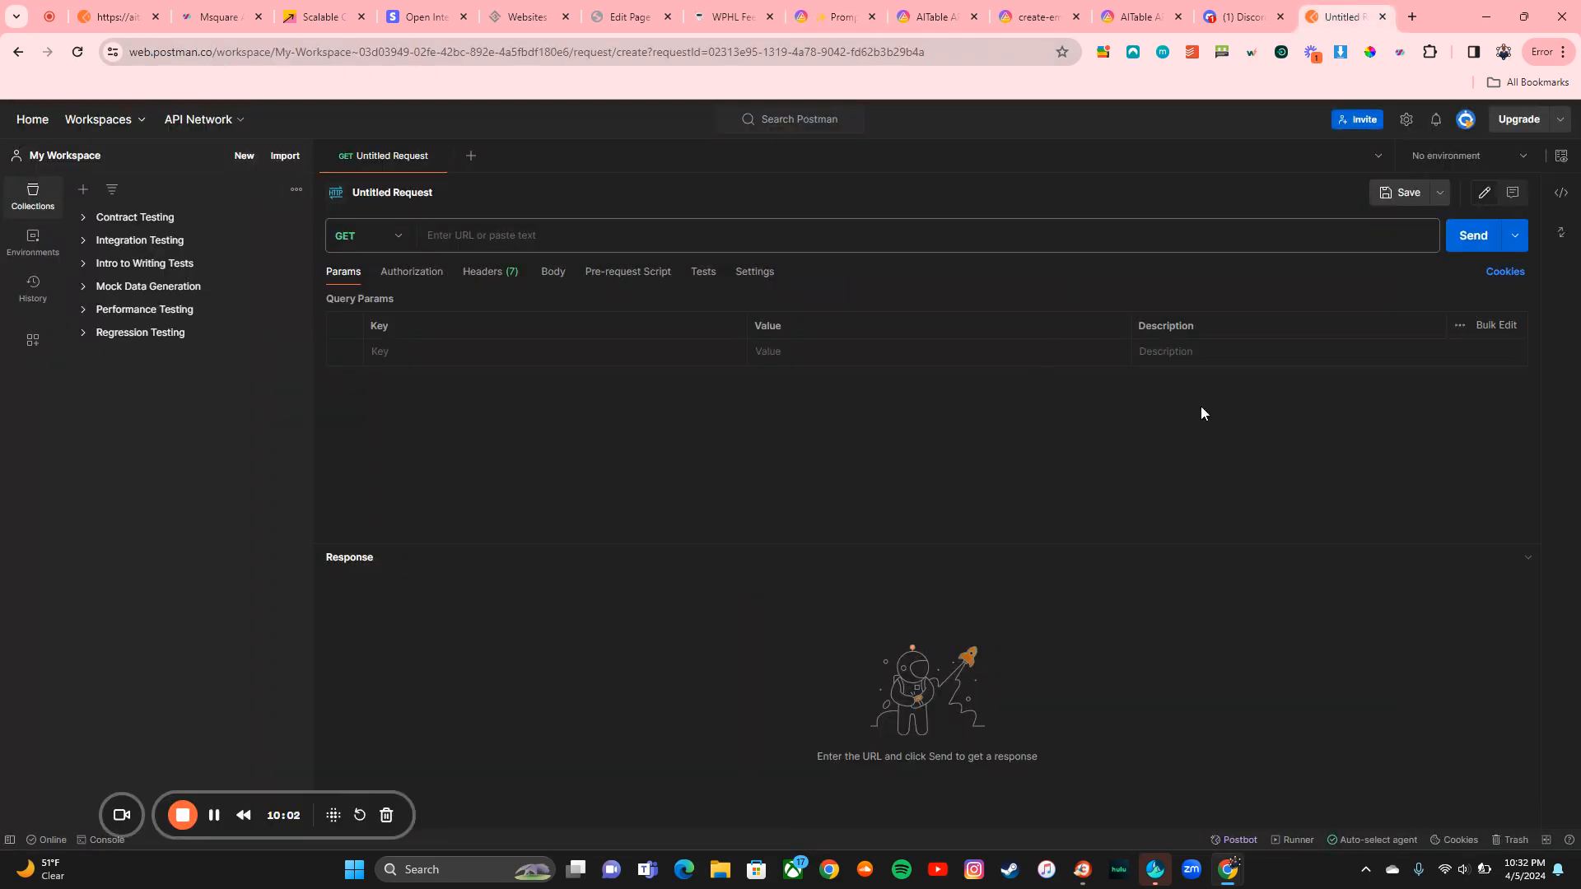
{"action": "left_click", "coordinate": [396, 247]}
{"action": "left_click", "coordinate": [358, 308]}
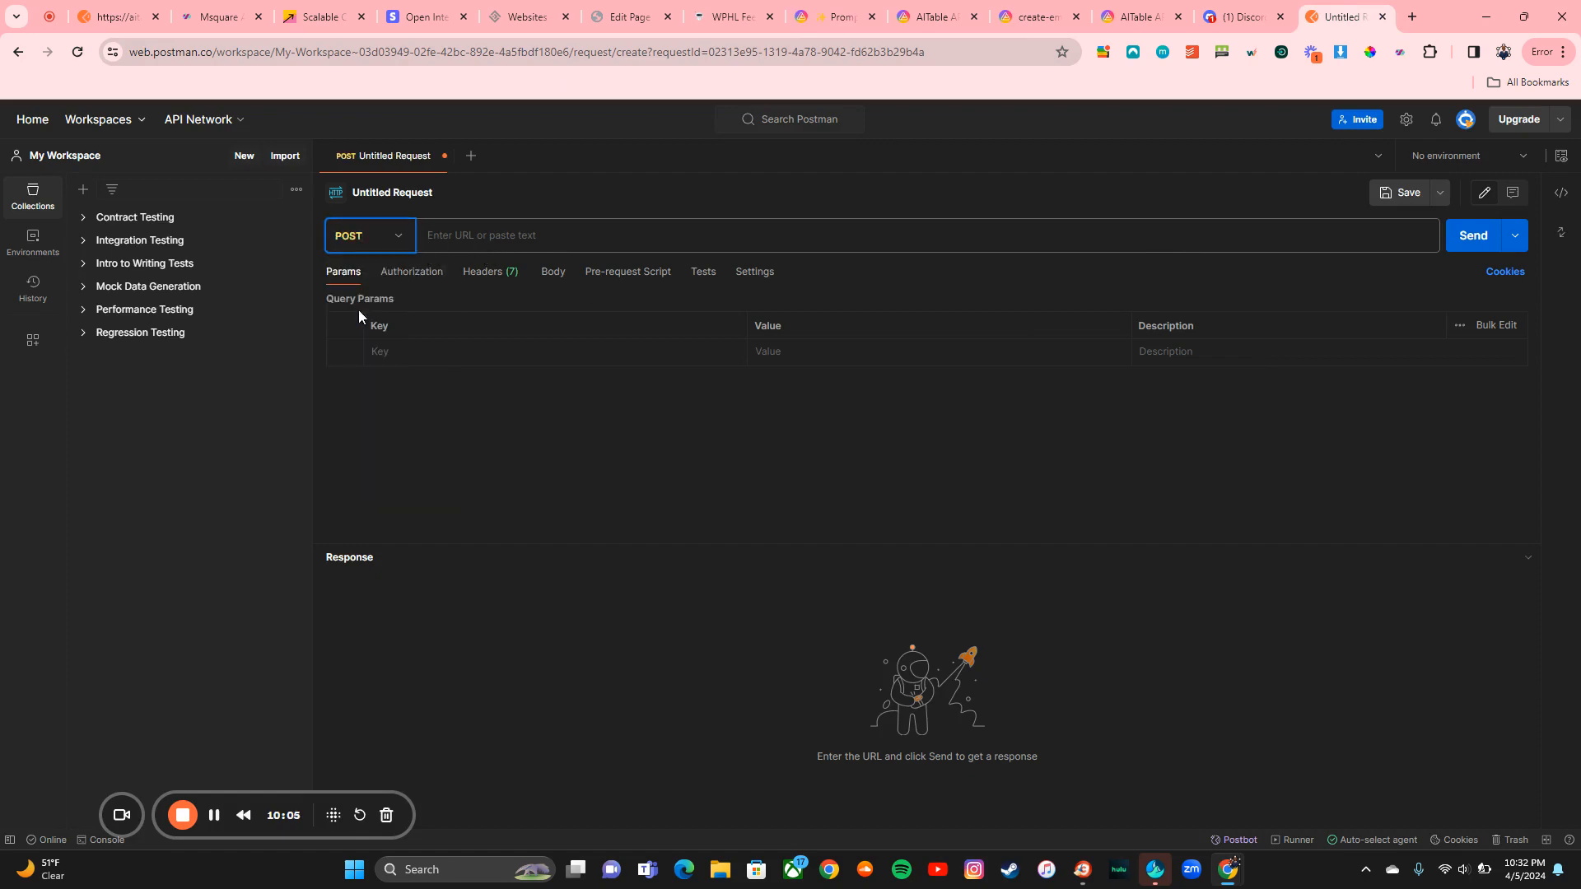
Step: Paste the embedlinks request address from the docs into the URL field, removing the trailing line break
{"action": "left_click", "coordinate": [939, 16]}
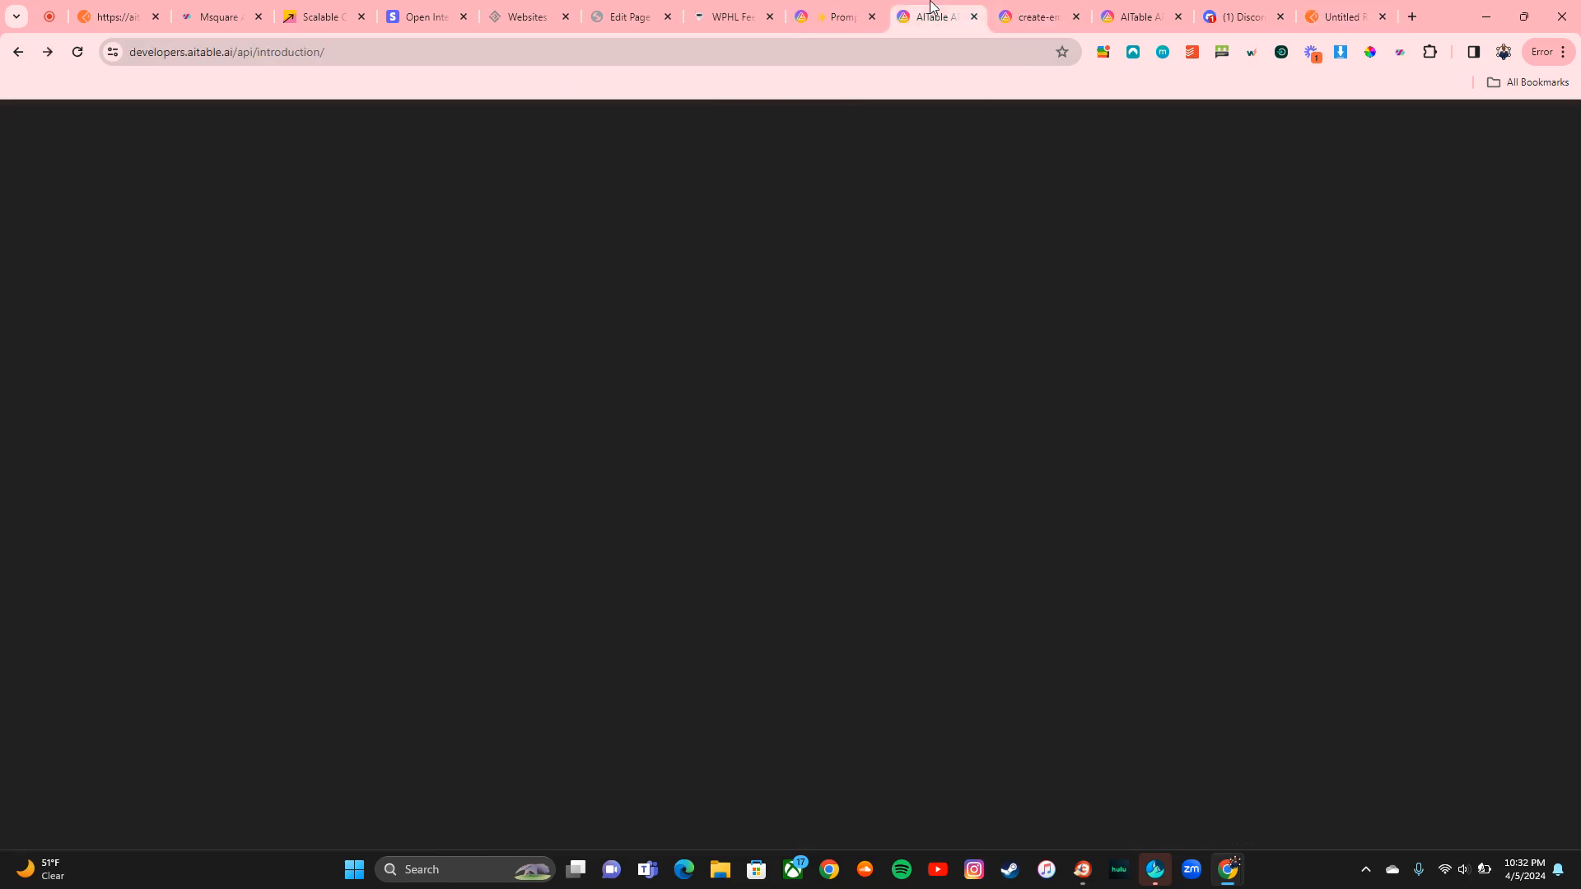
{"action": "left_click", "coordinate": [1019, 10]}
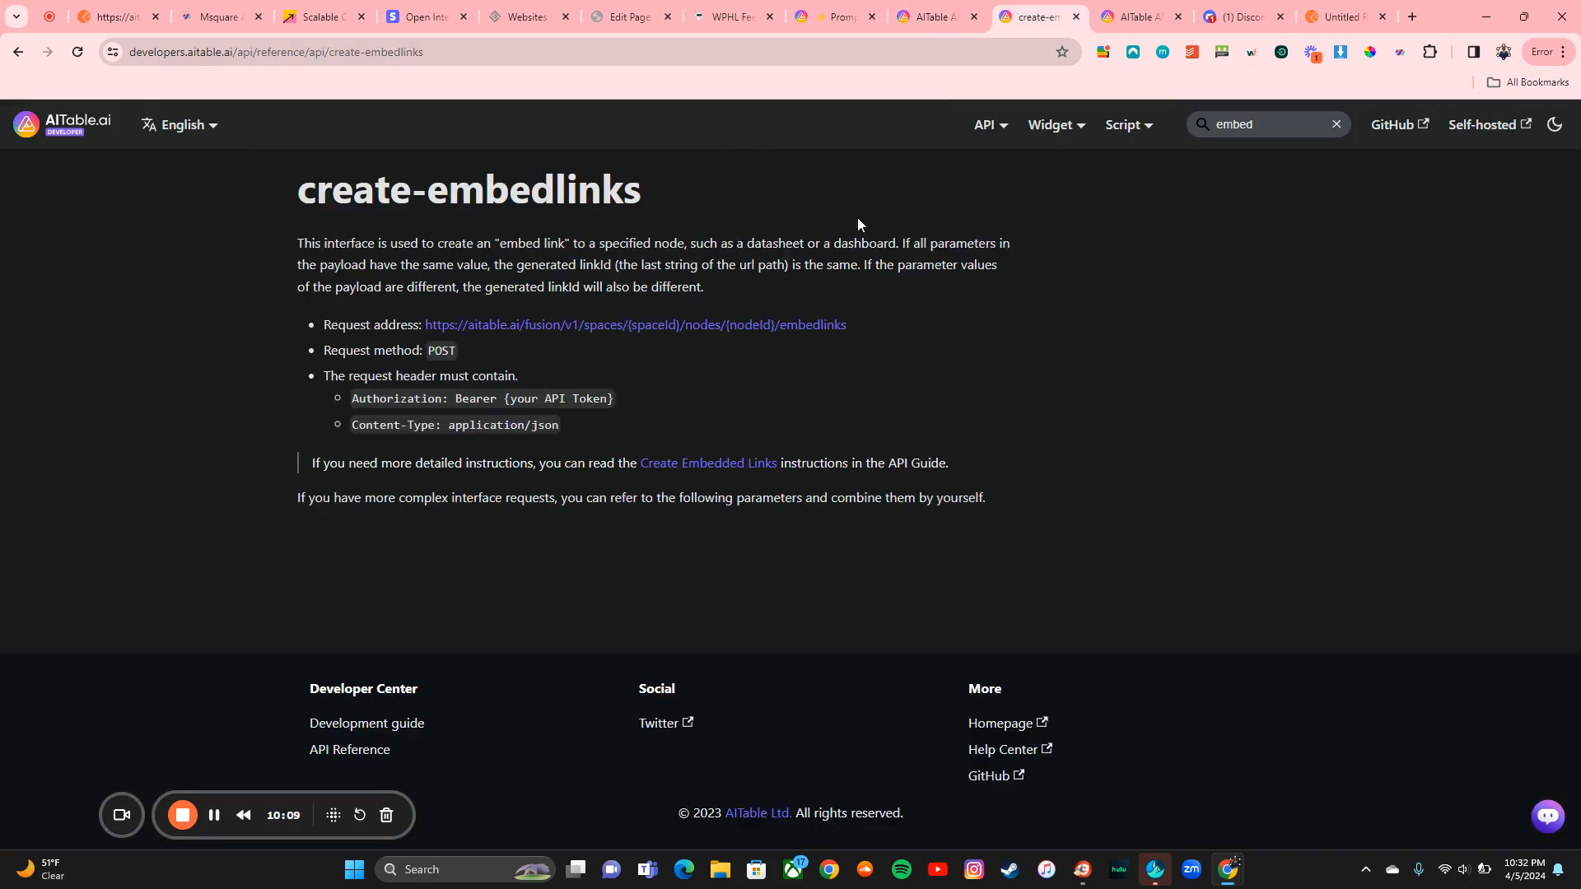
{"action": "triple_click", "coordinate": [855, 324]}
{"action": "key", "text": "ctrl+c"}
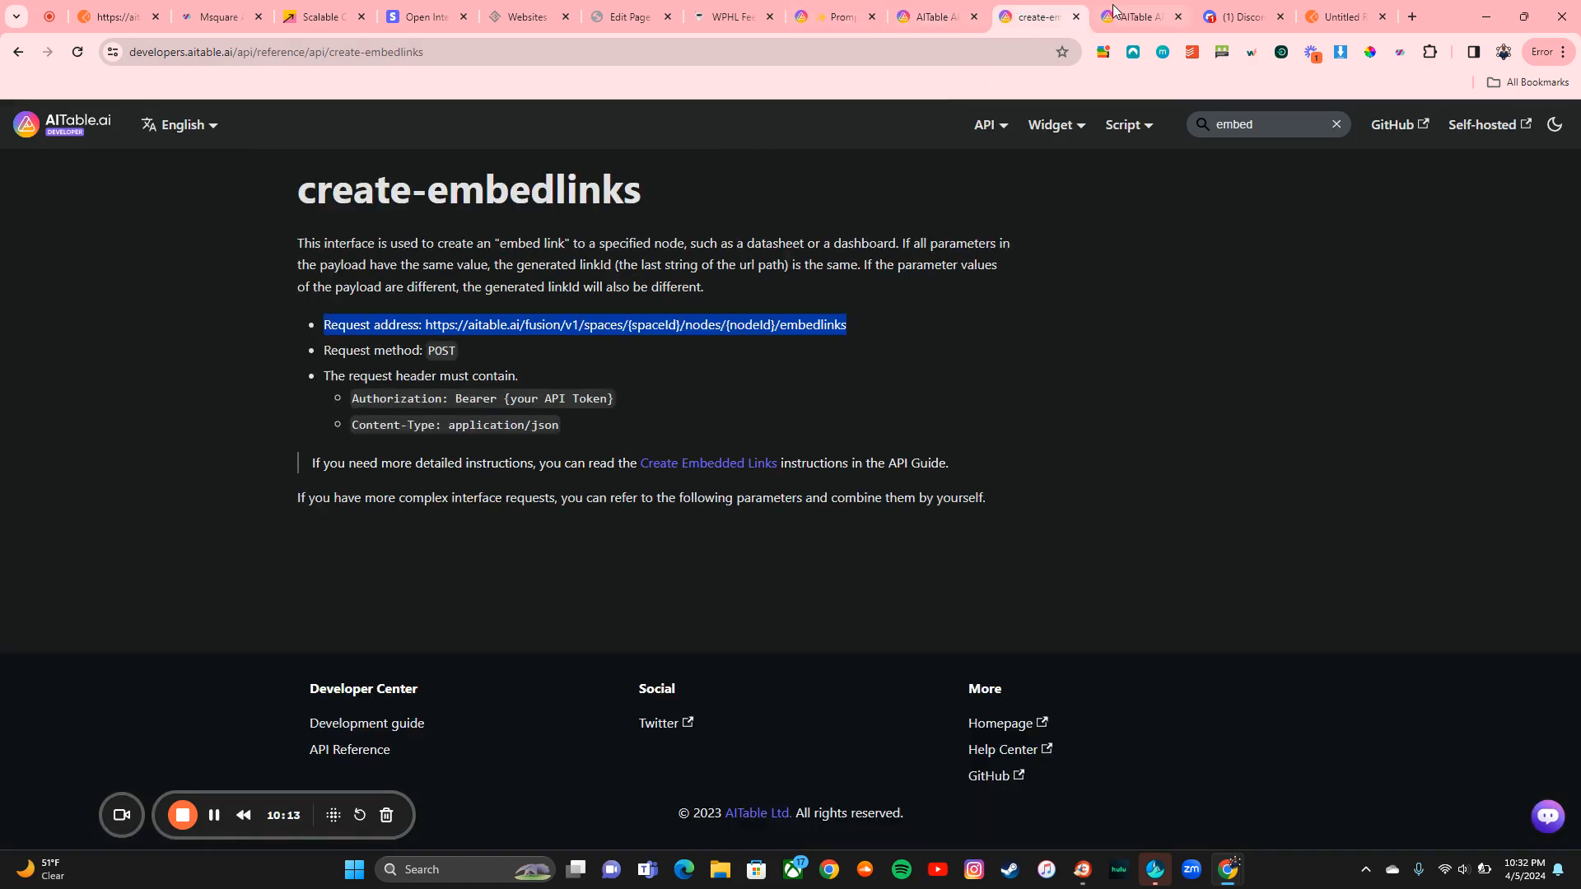
{"action": "left_click", "coordinate": [1342, 16]}
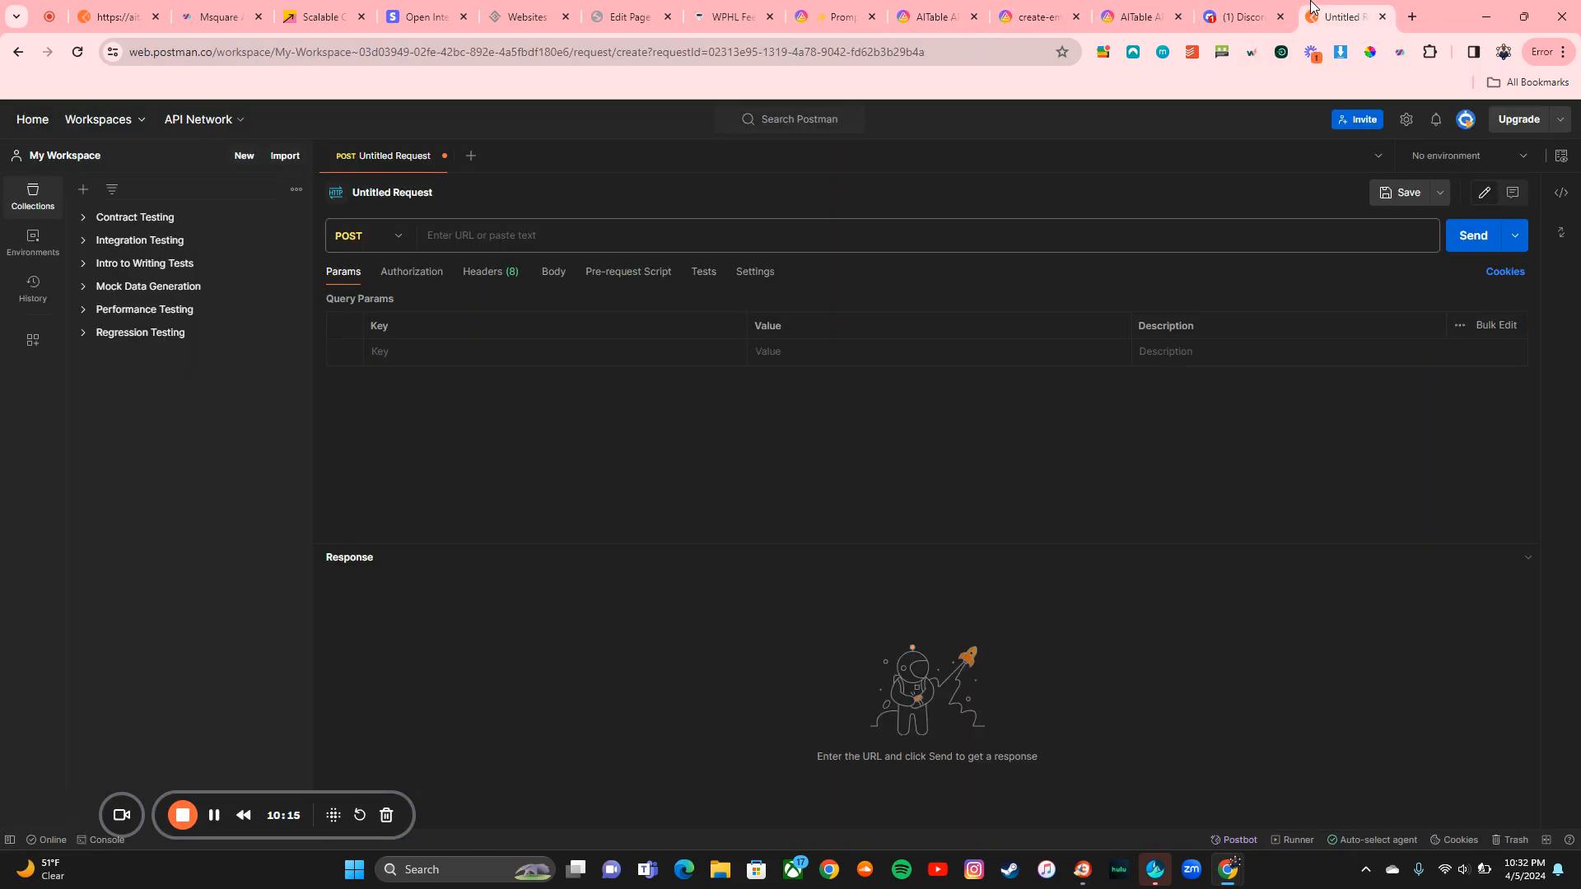
{"action": "left_click", "coordinate": [679, 239]}
{"action": "key", "text": "ctrl+v"}
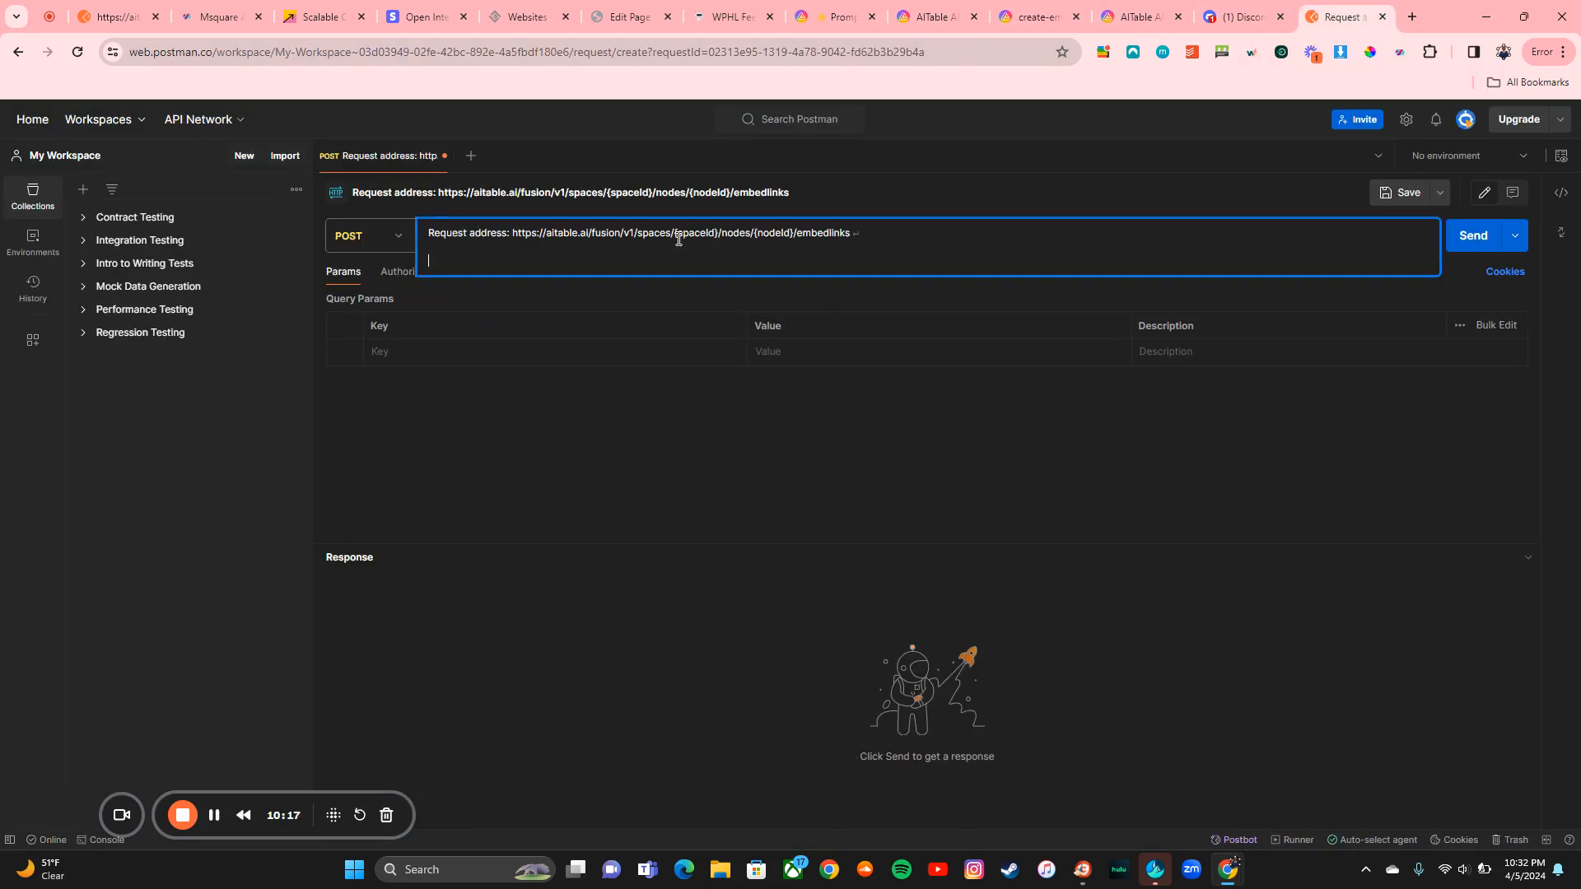
{"action": "key", "text": "BackSpace"}
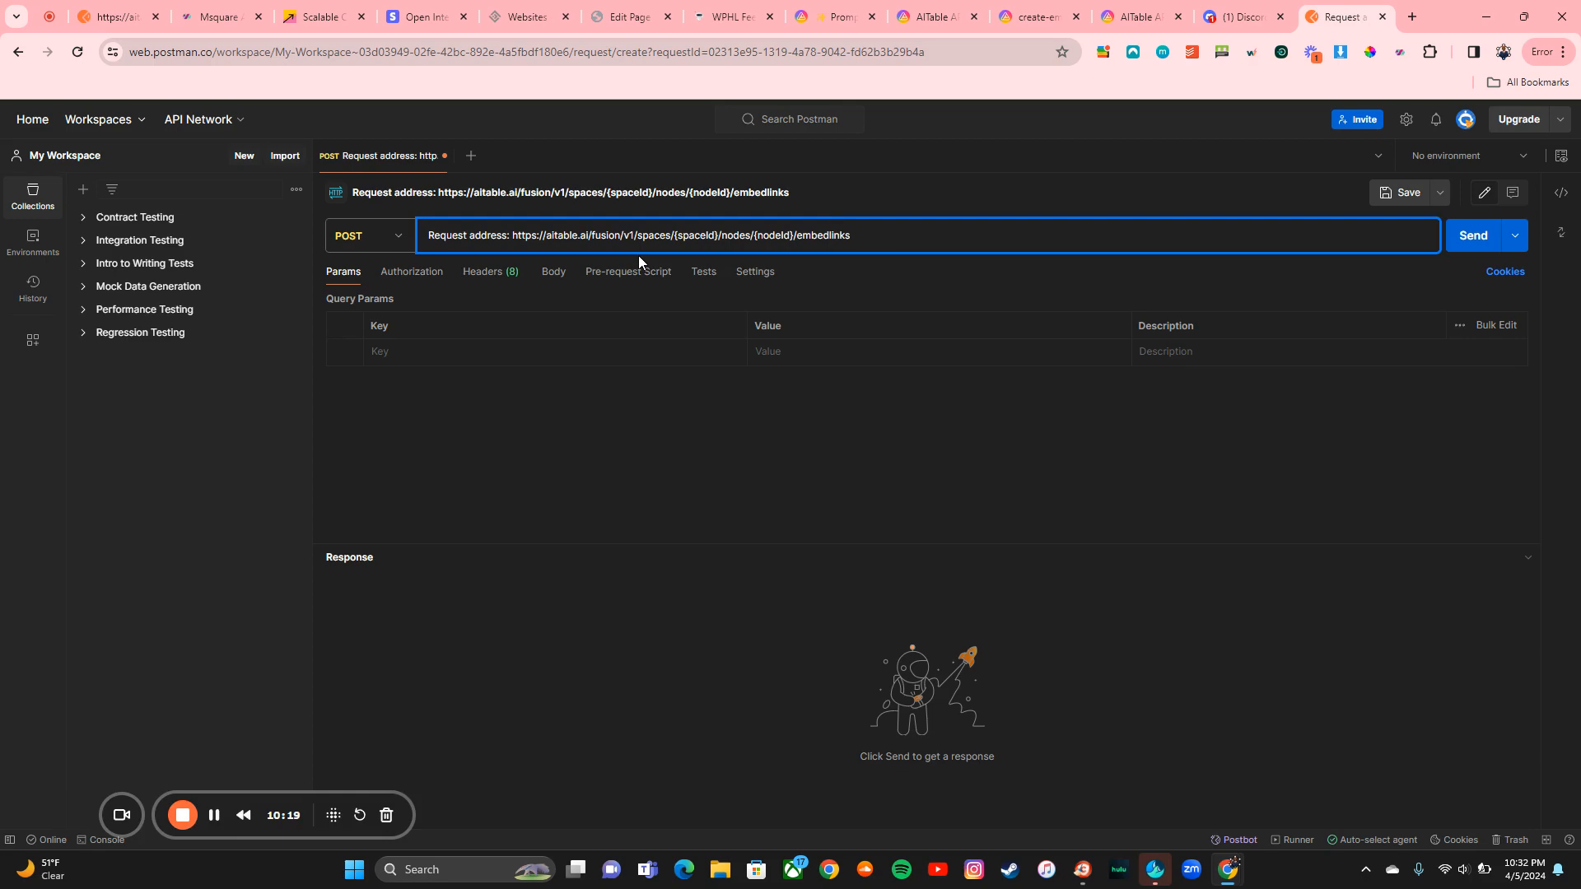
{"action": "left_click", "coordinate": [841, 9]}
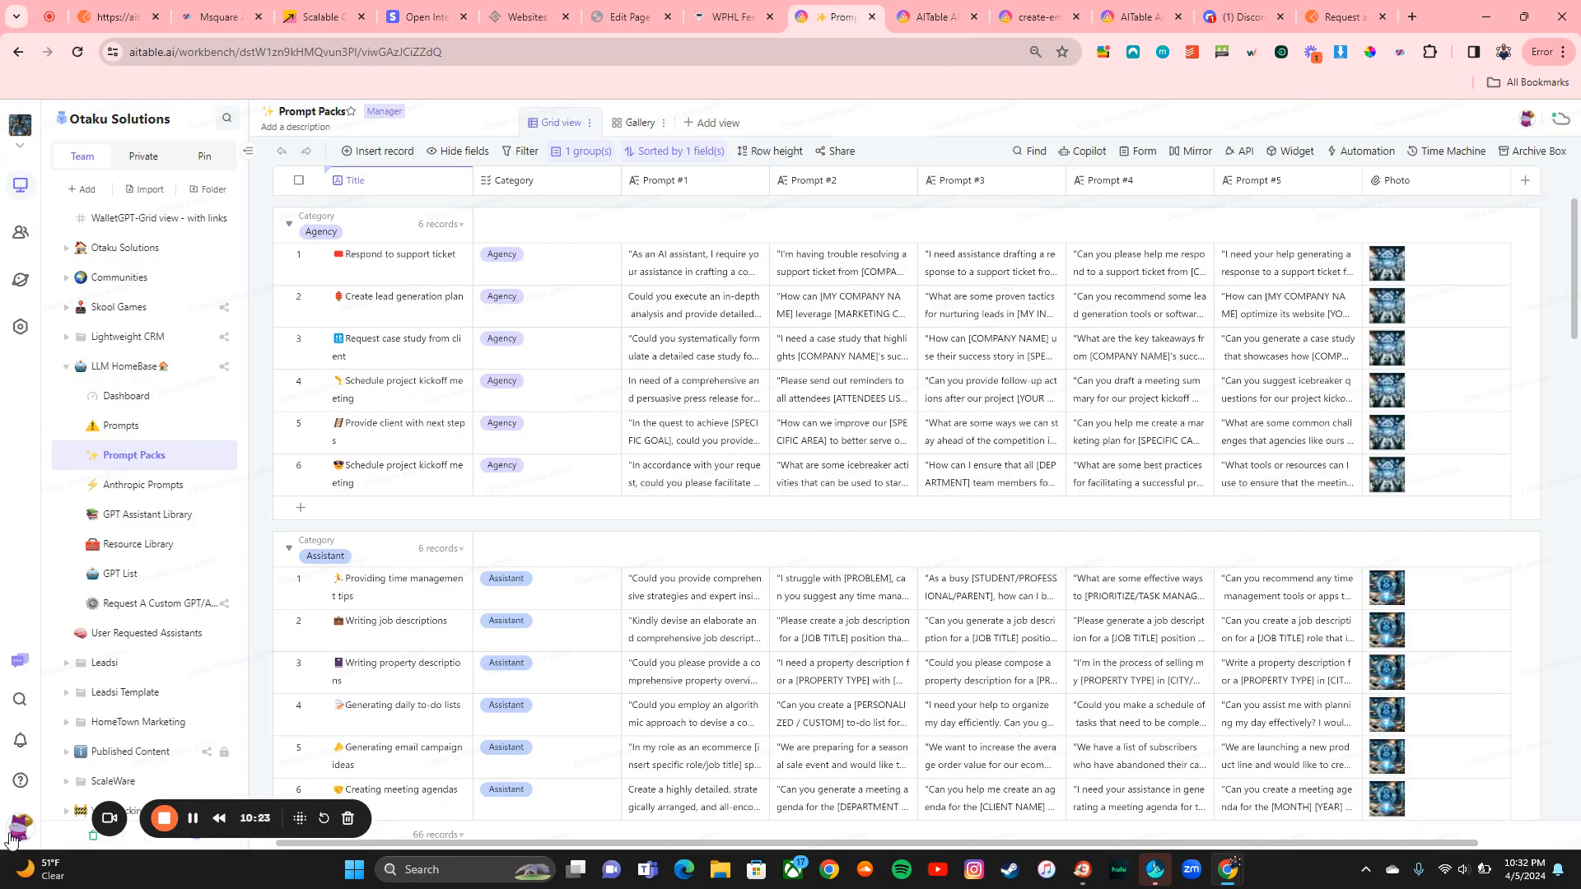
Step: Replace {spaceId} in the request URL with the Space ID copied from AITable settings
{"action": "left_click", "coordinate": [83, 324]}
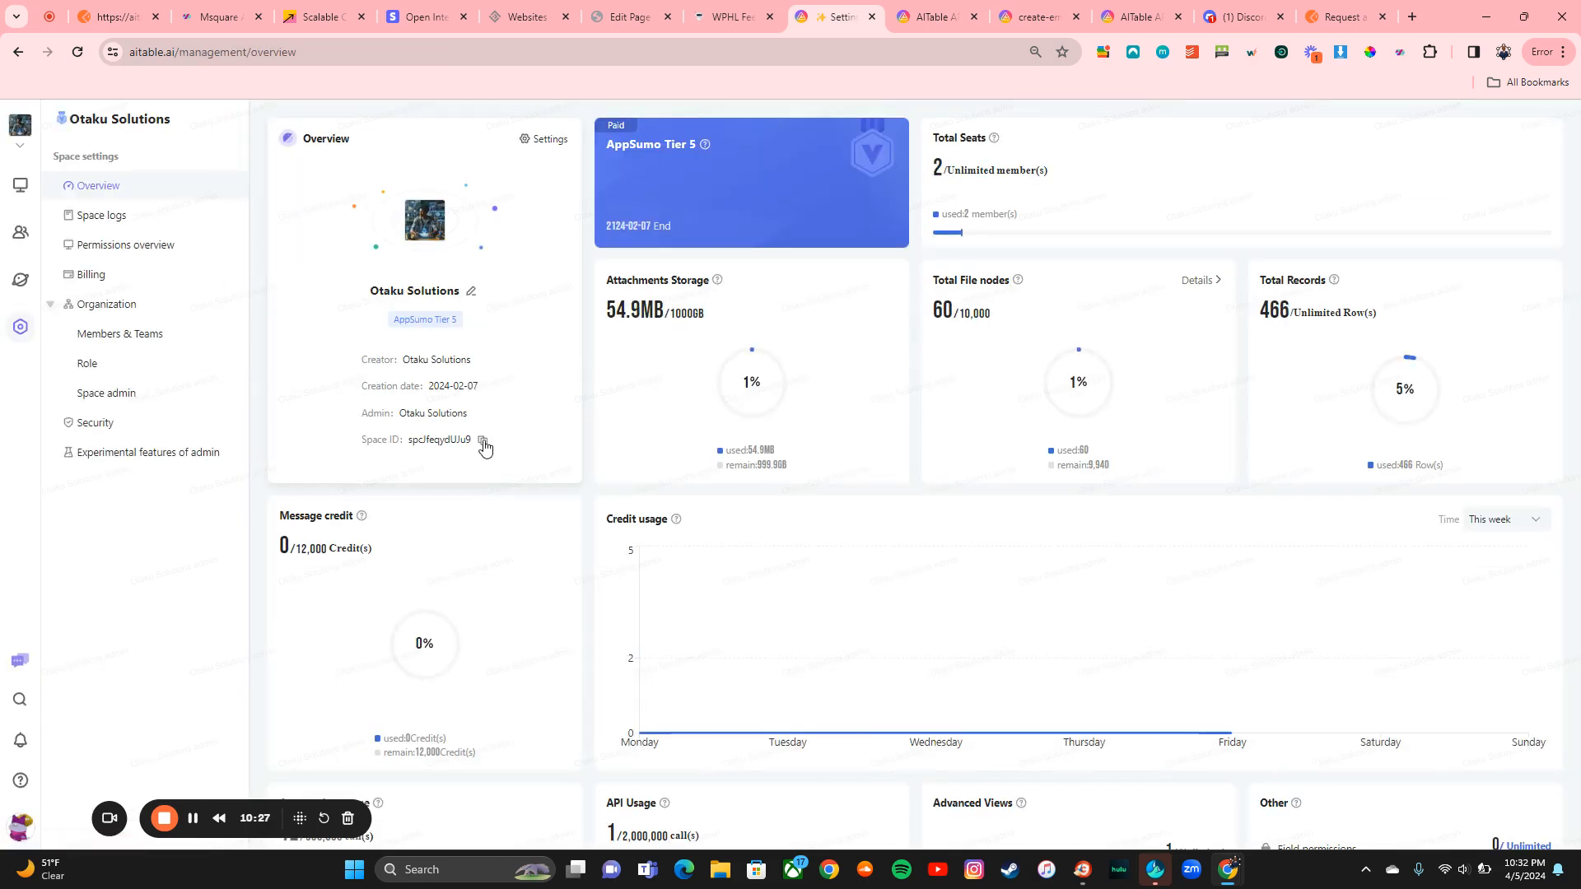
{"action": "left_click", "coordinate": [483, 442]}
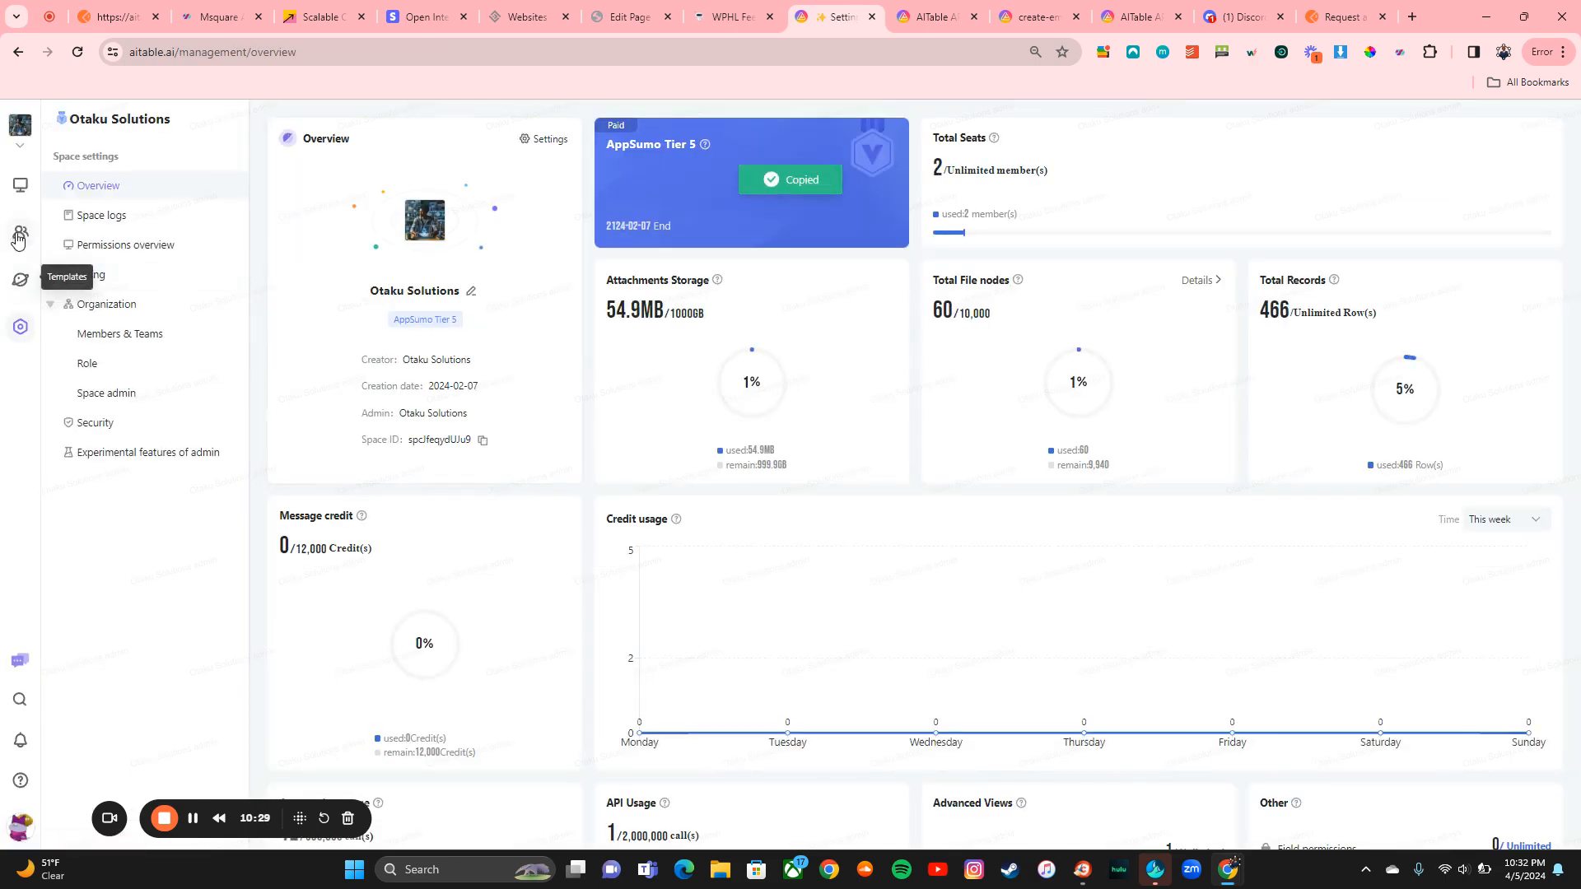
{"action": "left_click", "coordinate": [21, 184]}
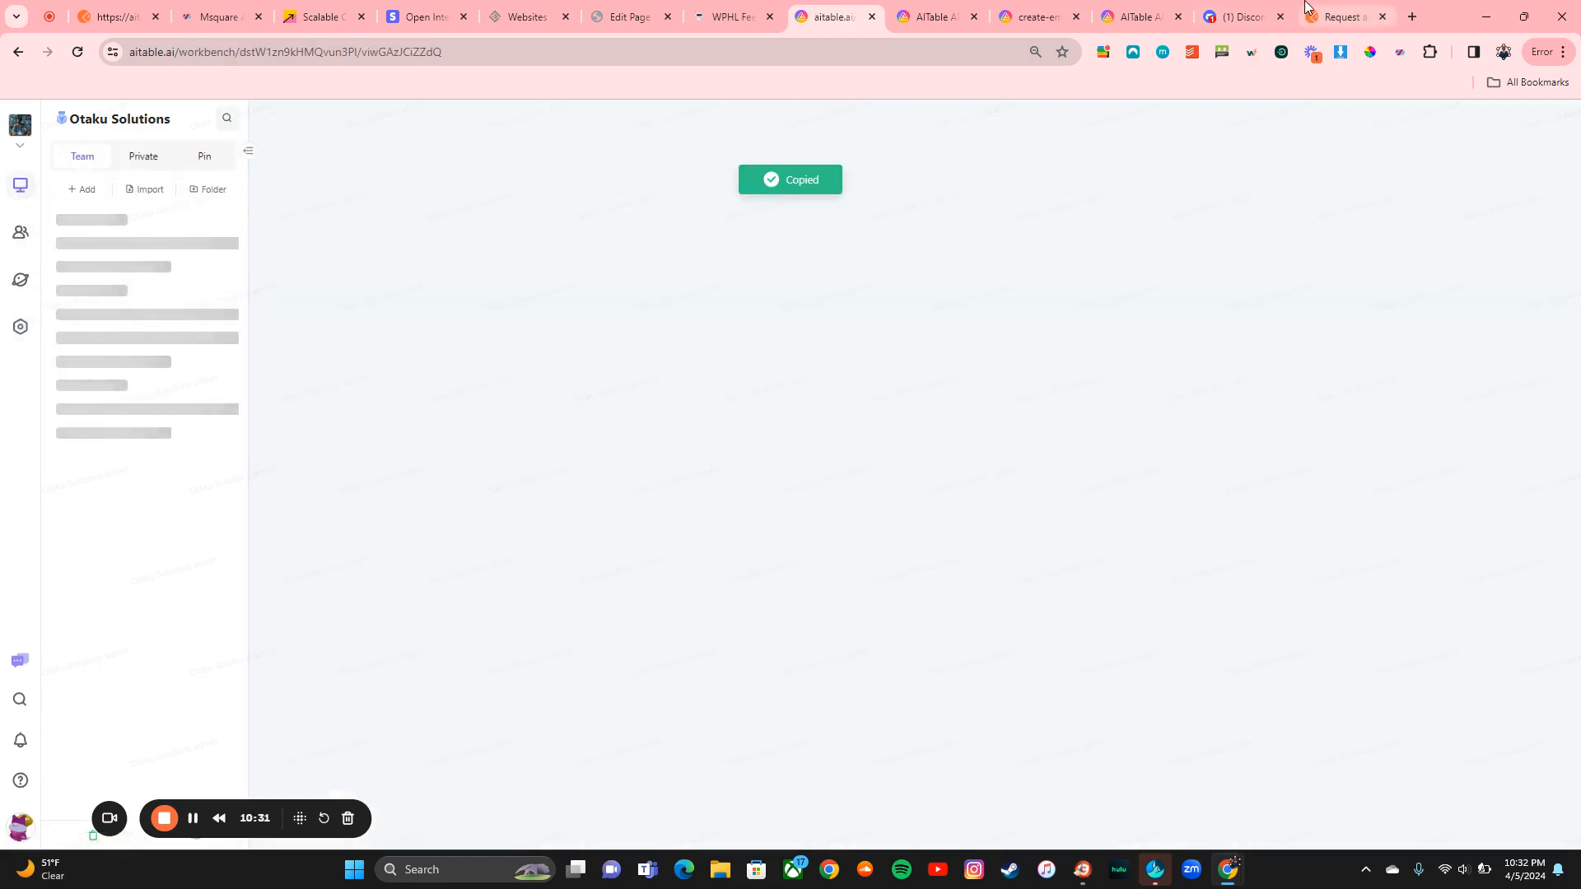
{"action": "left_click", "coordinate": [1304, 2]}
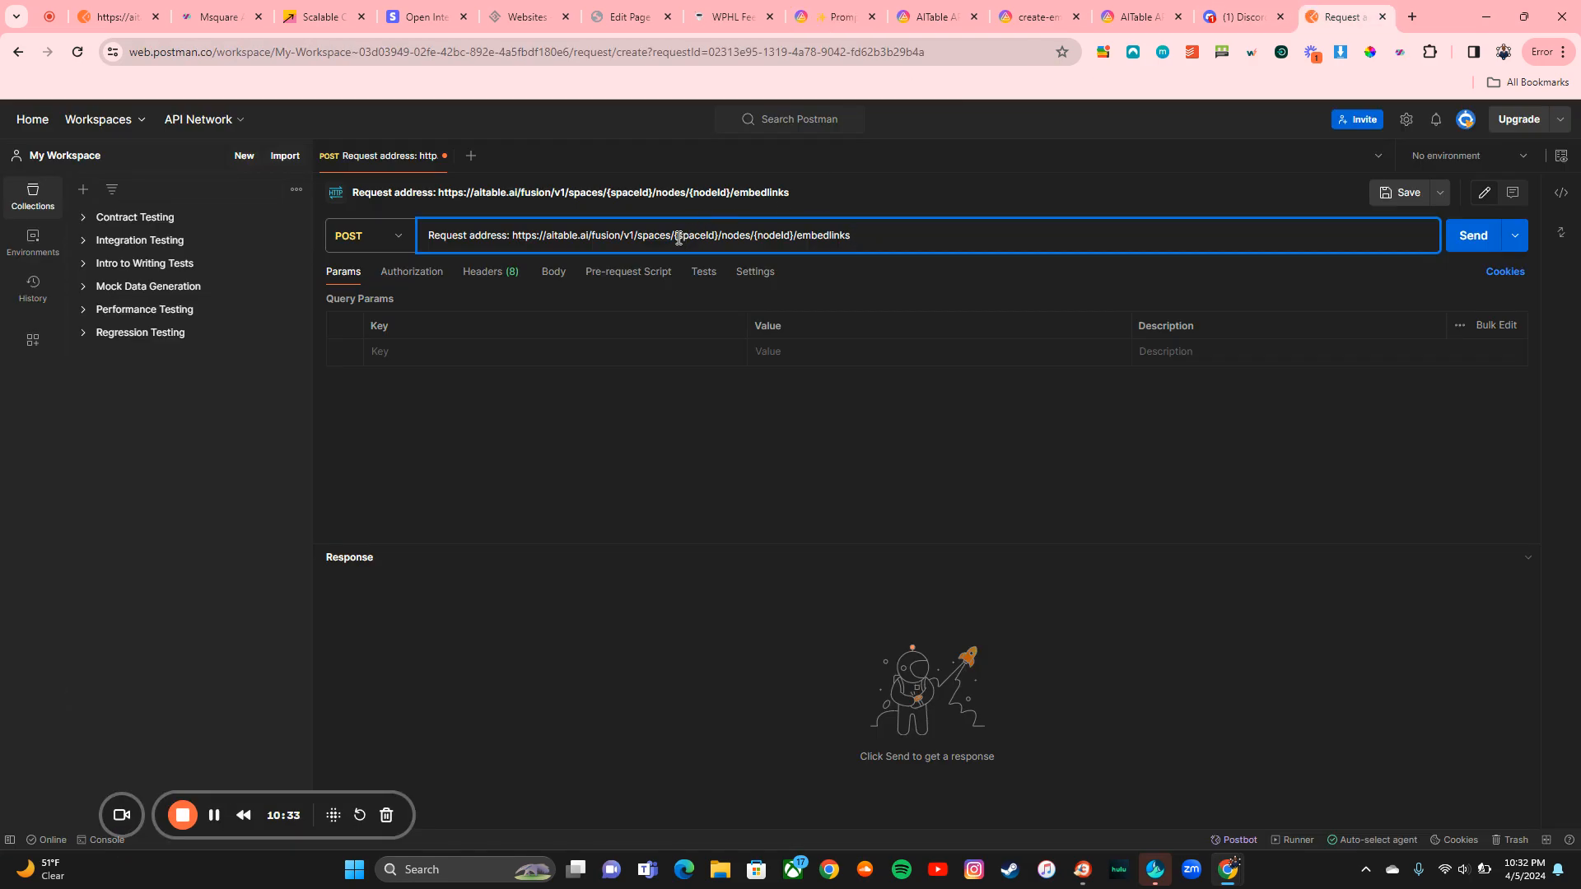
{"action": "left_click_drag", "start_coordinate": [674, 238], "coordinate": [721, 238]}
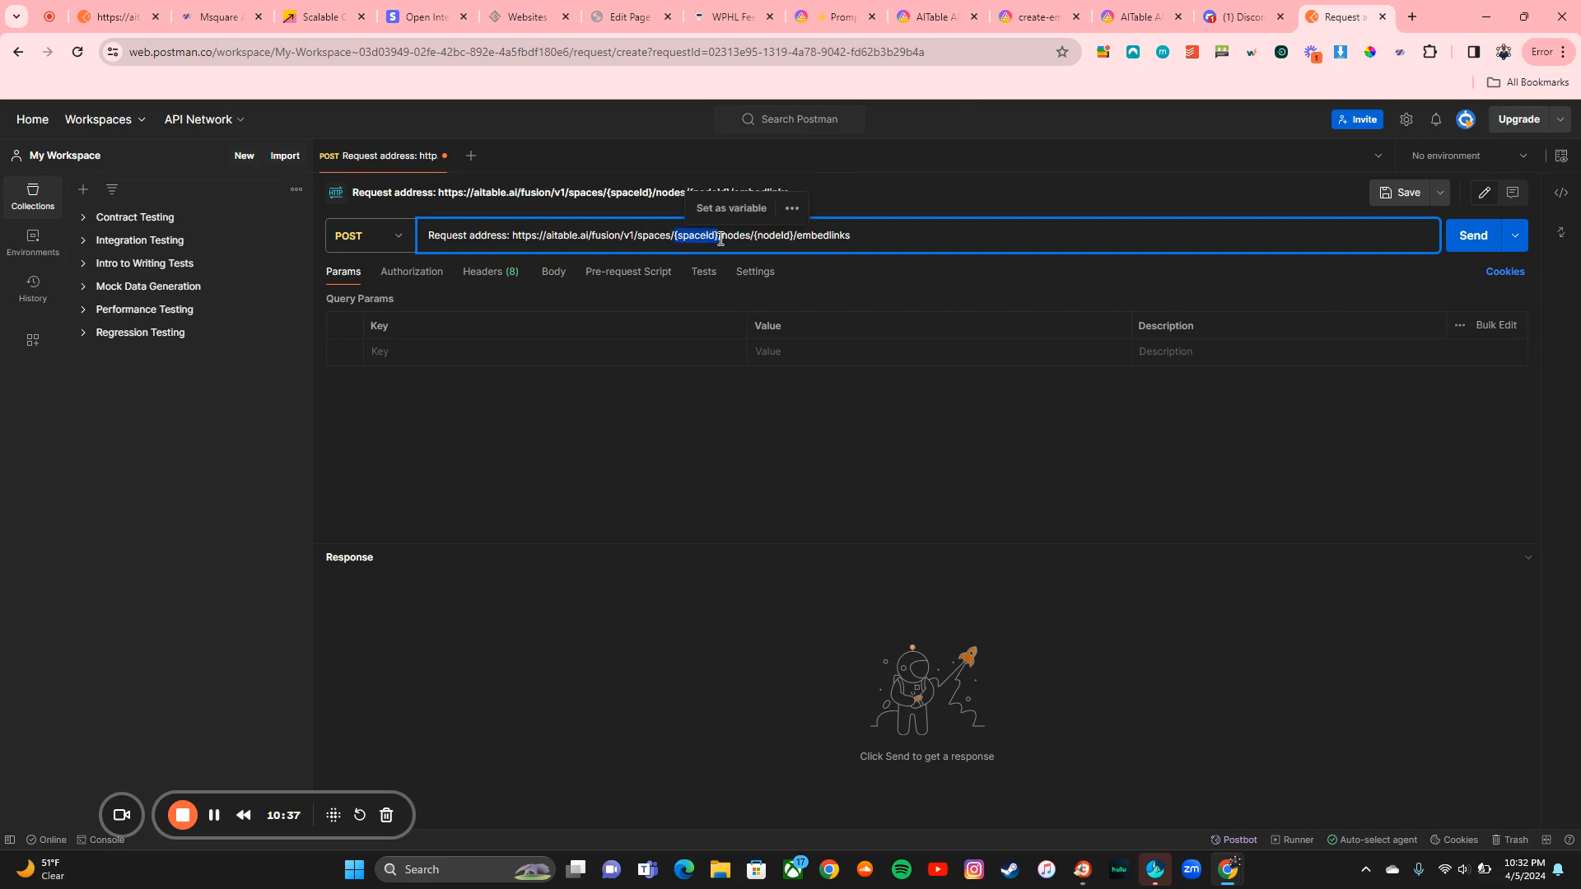
{"action": "key", "text": "ctrl+v"}
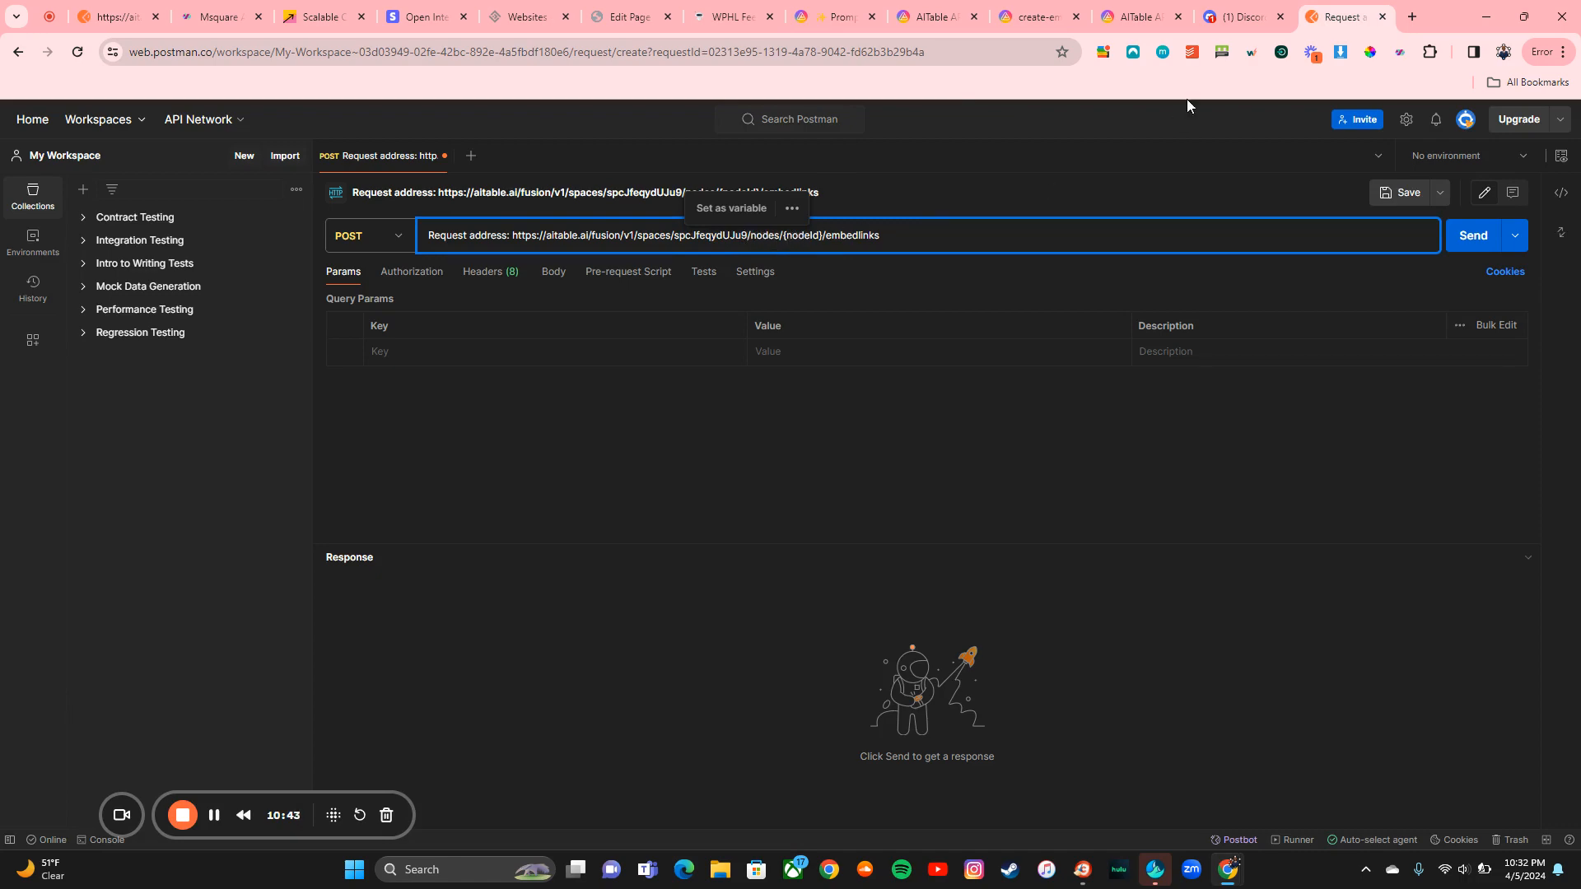
Step: Replace {nodeId} with the Prompt Packs table ID copied from the address bar
{"action": "left_click", "coordinate": [836, 16]}
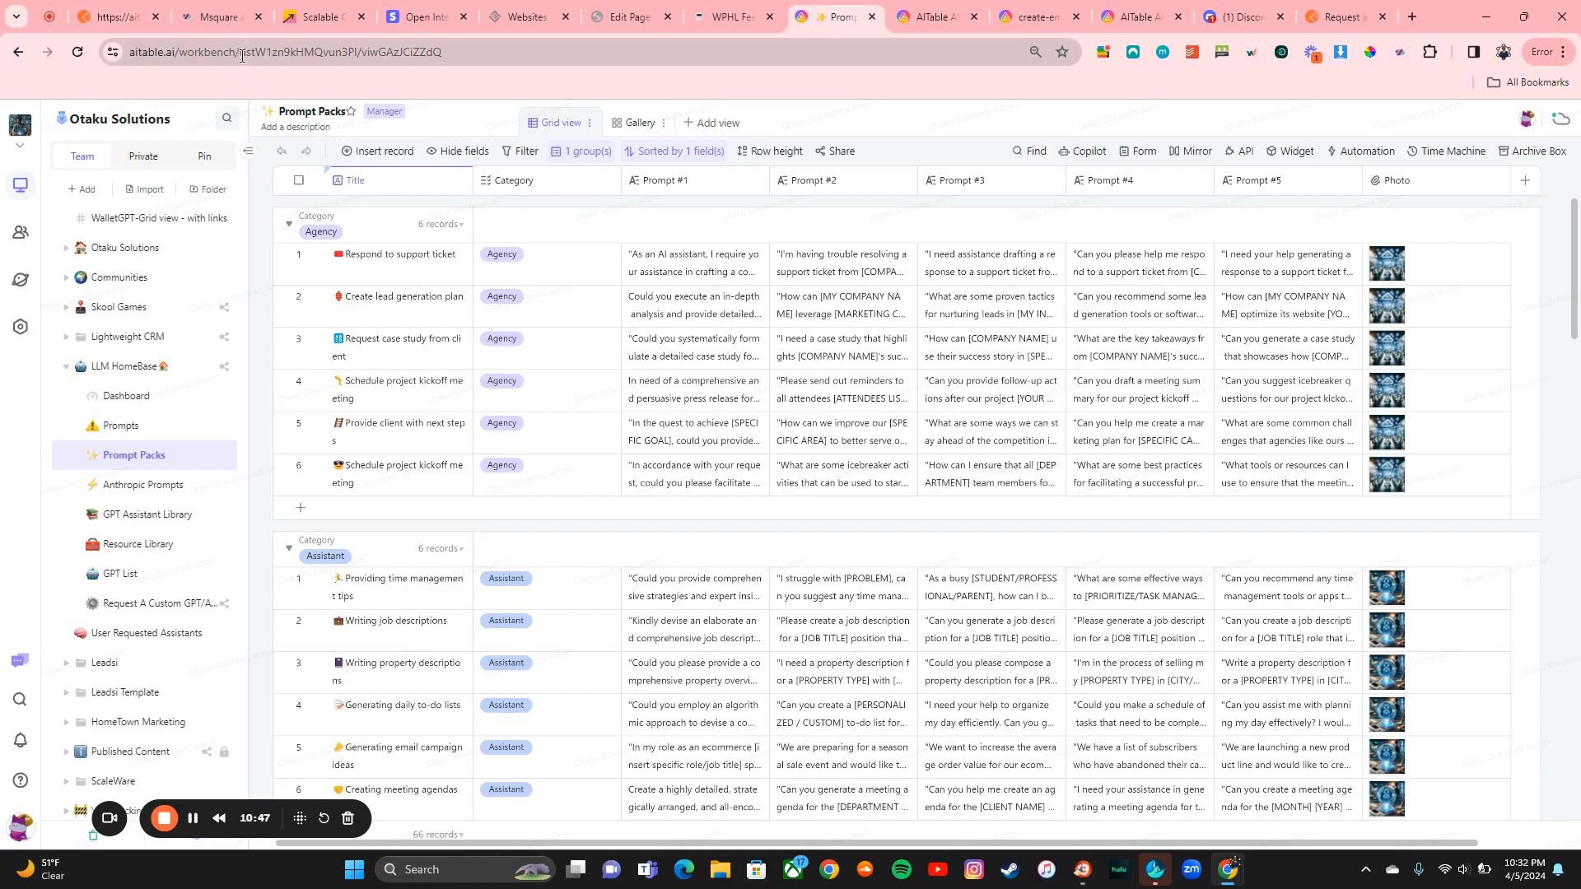
{"action": "left_click_drag", "start_coordinate": [241, 54], "coordinate": [357, 54]}
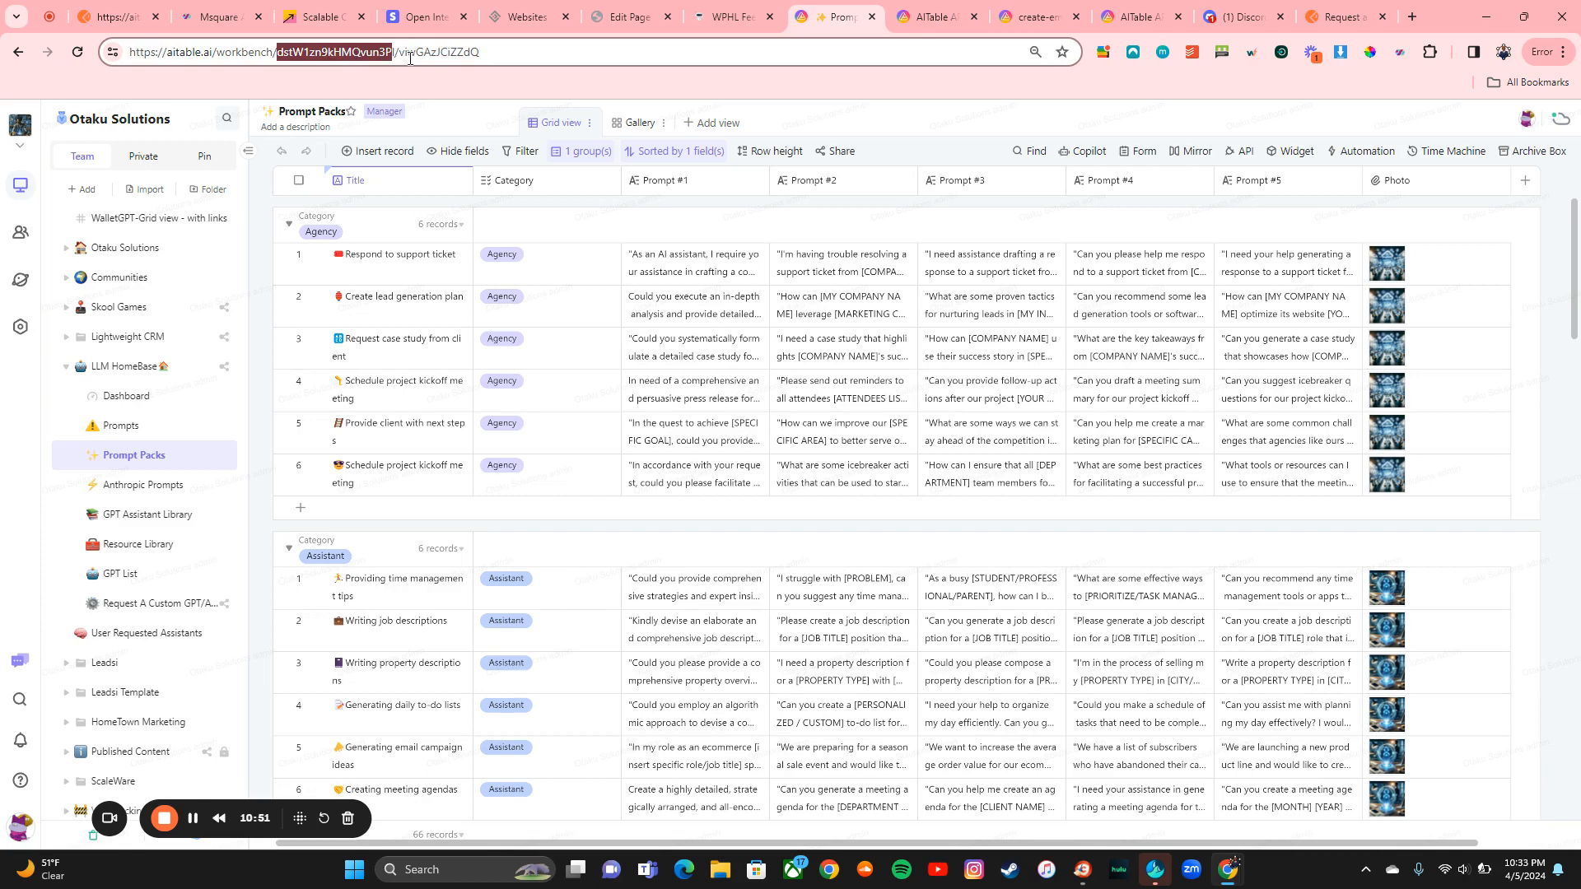
{"action": "left_click", "coordinate": [280, 52]}
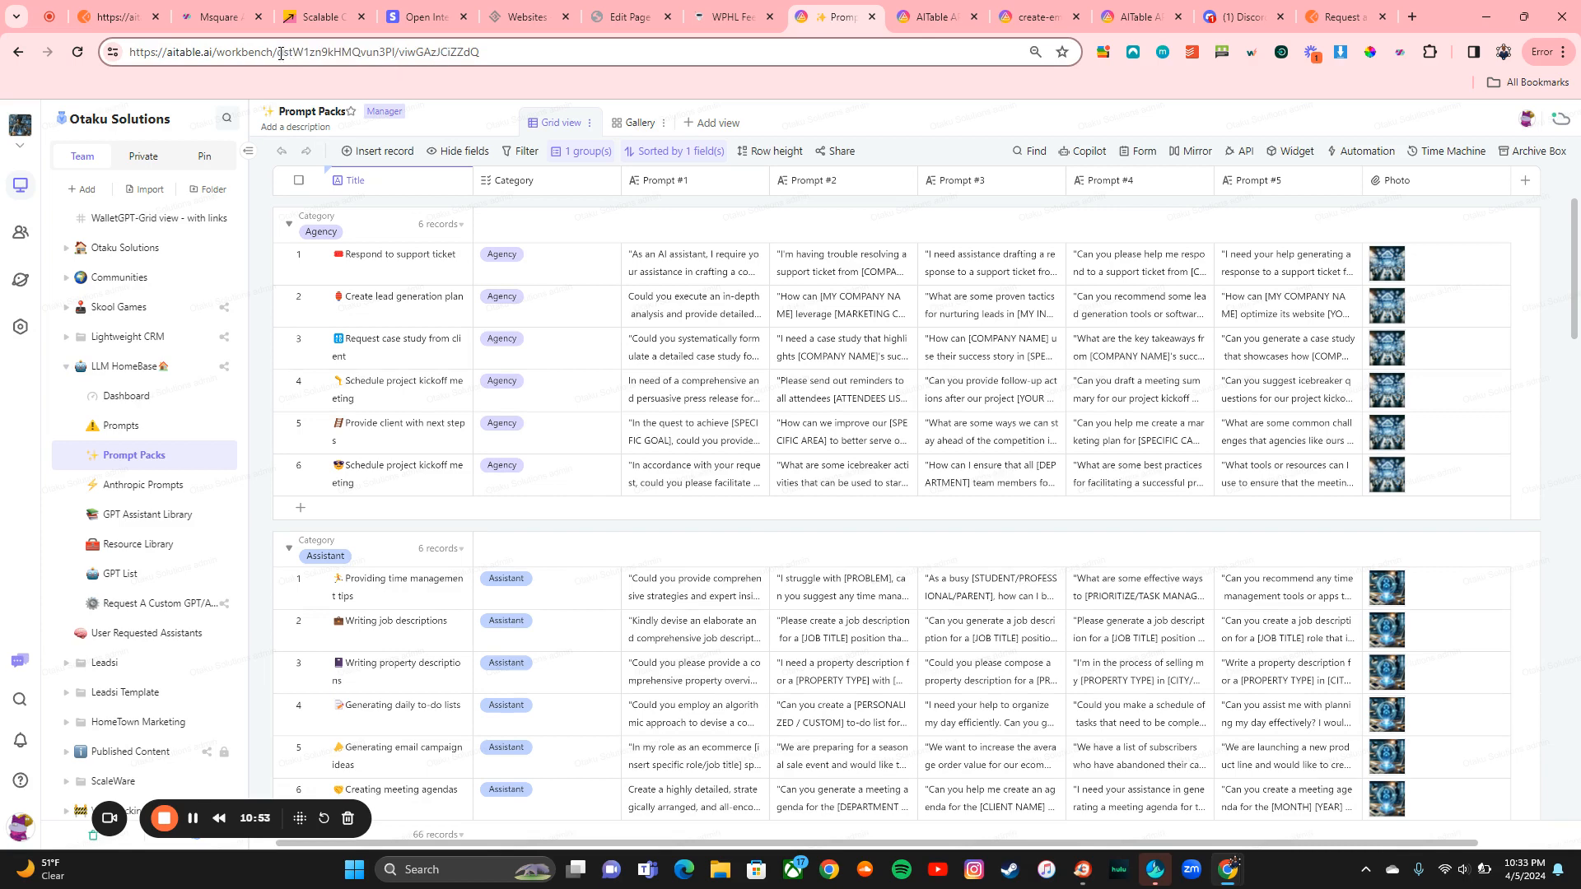
{"action": "left_click_drag", "start_coordinate": [279, 54], "coordinate": [392, 54]}
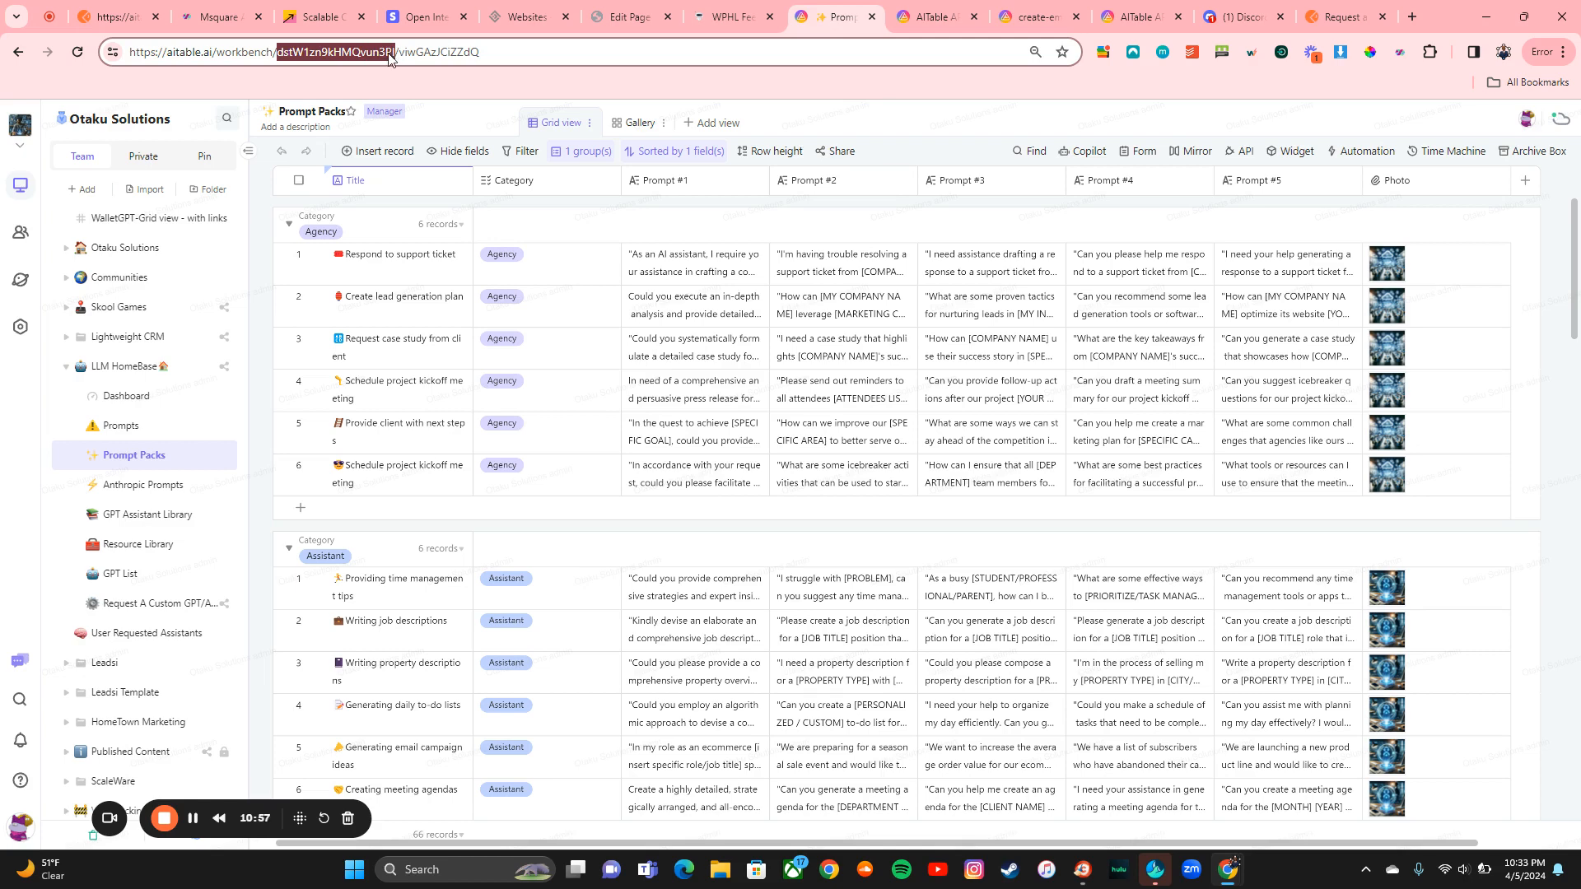
{"action": "left_click", "coordinate": [1342, 17]}
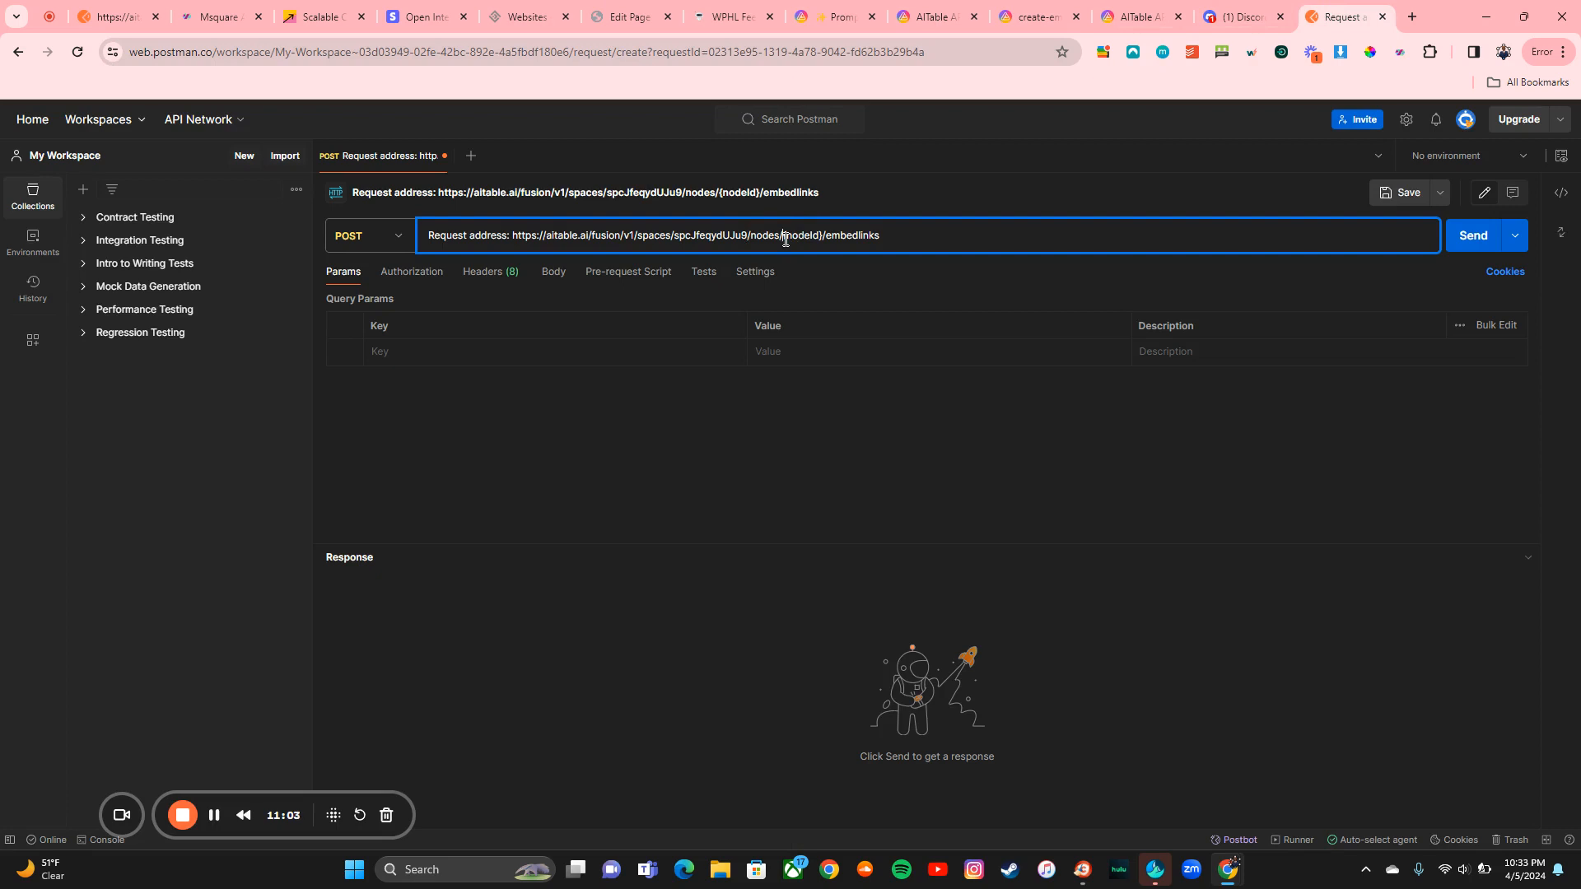
{"action": "left_click_drag", "start_coordinate": [784, 239], "coordinate": [823, 242]}
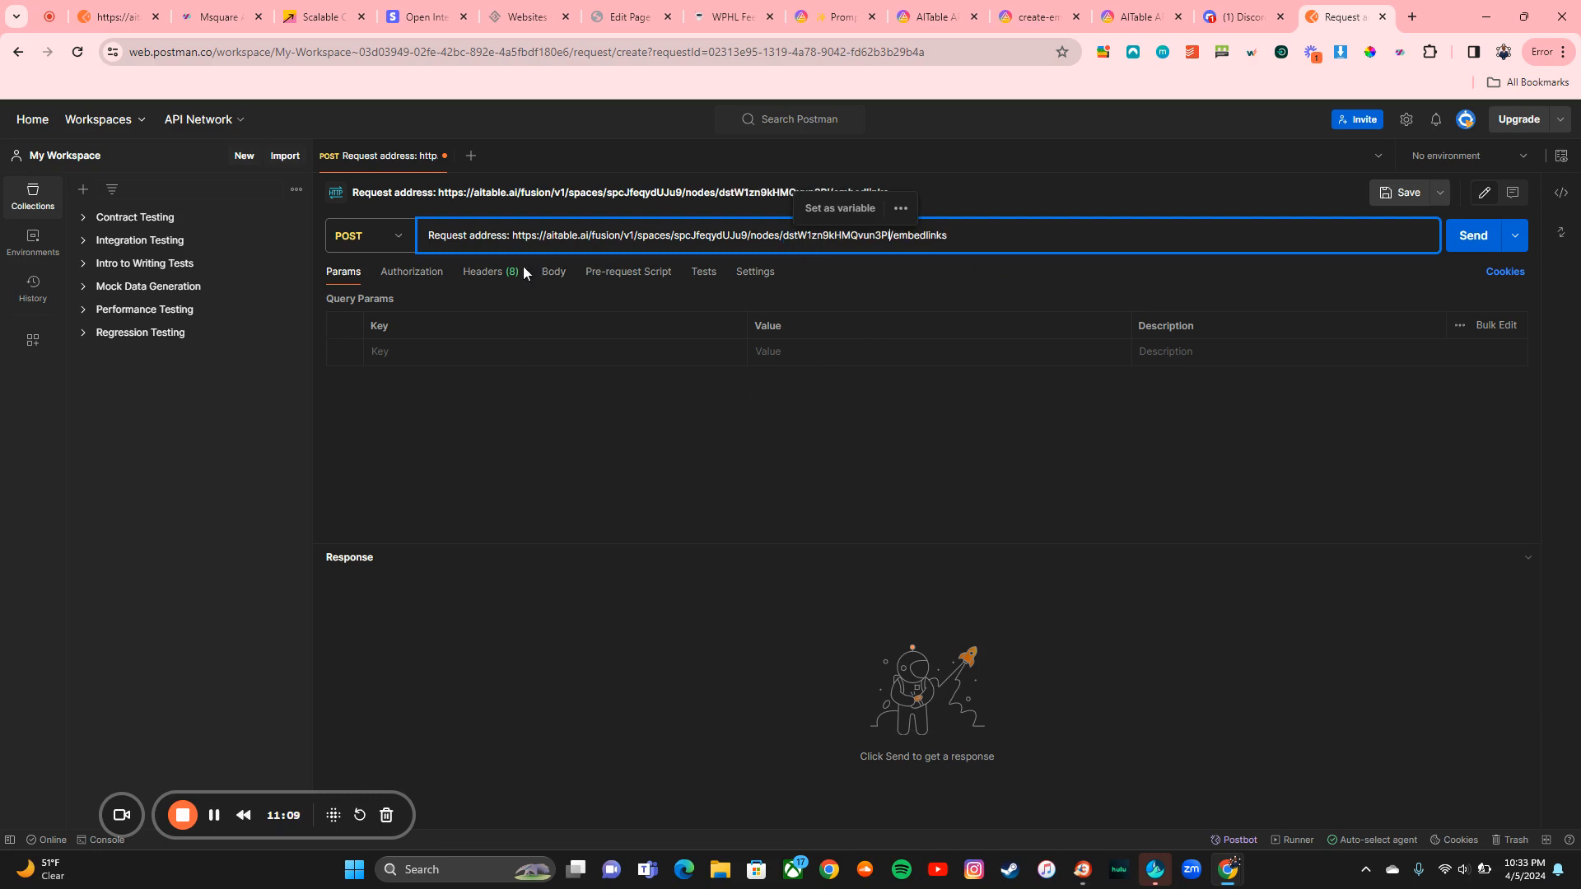
Step: Add an Authorization header with value Bearer, copied from the embedlinks docs
{"action": "left_click", "coordinate": [477, 278]}
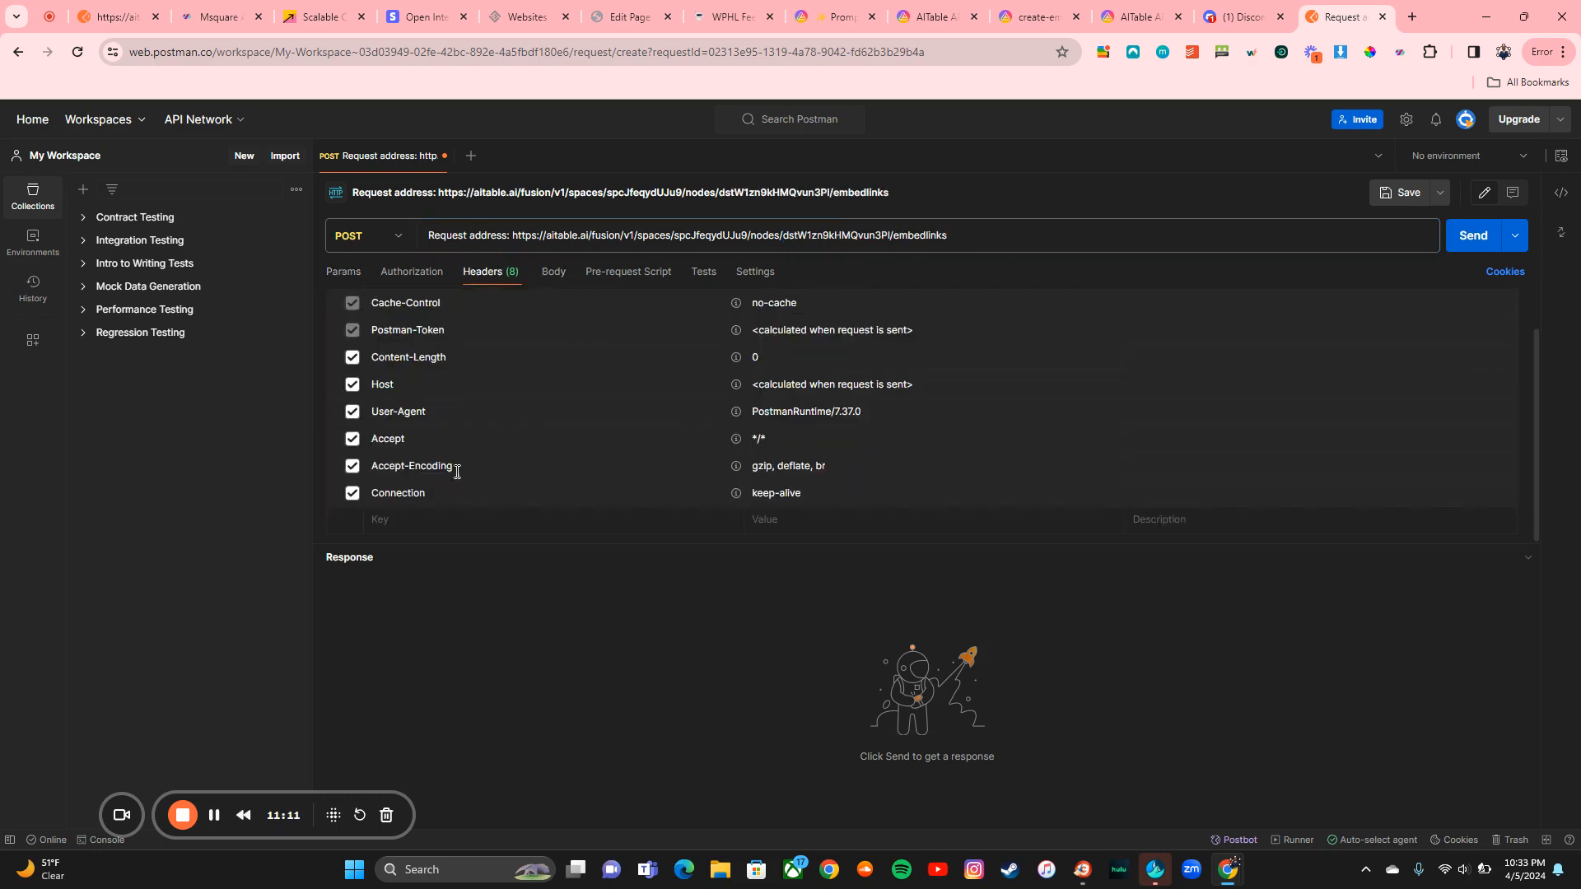
{"action": "left_click", "coordinate": [1140, 17]}
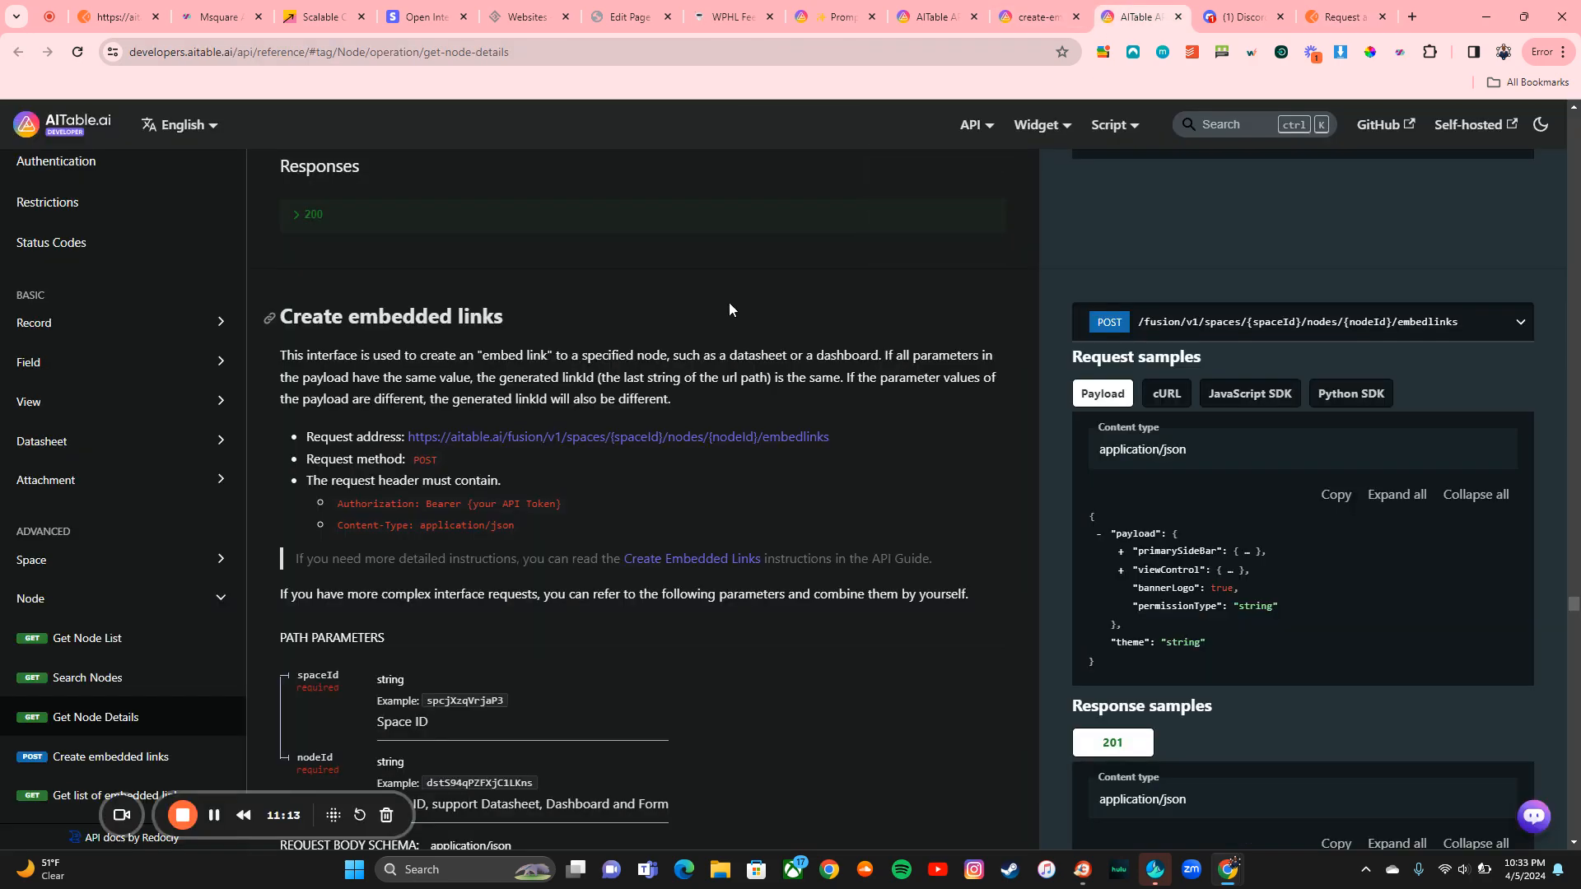
{"action": "left_click", "coordinate": [1054, 25]}
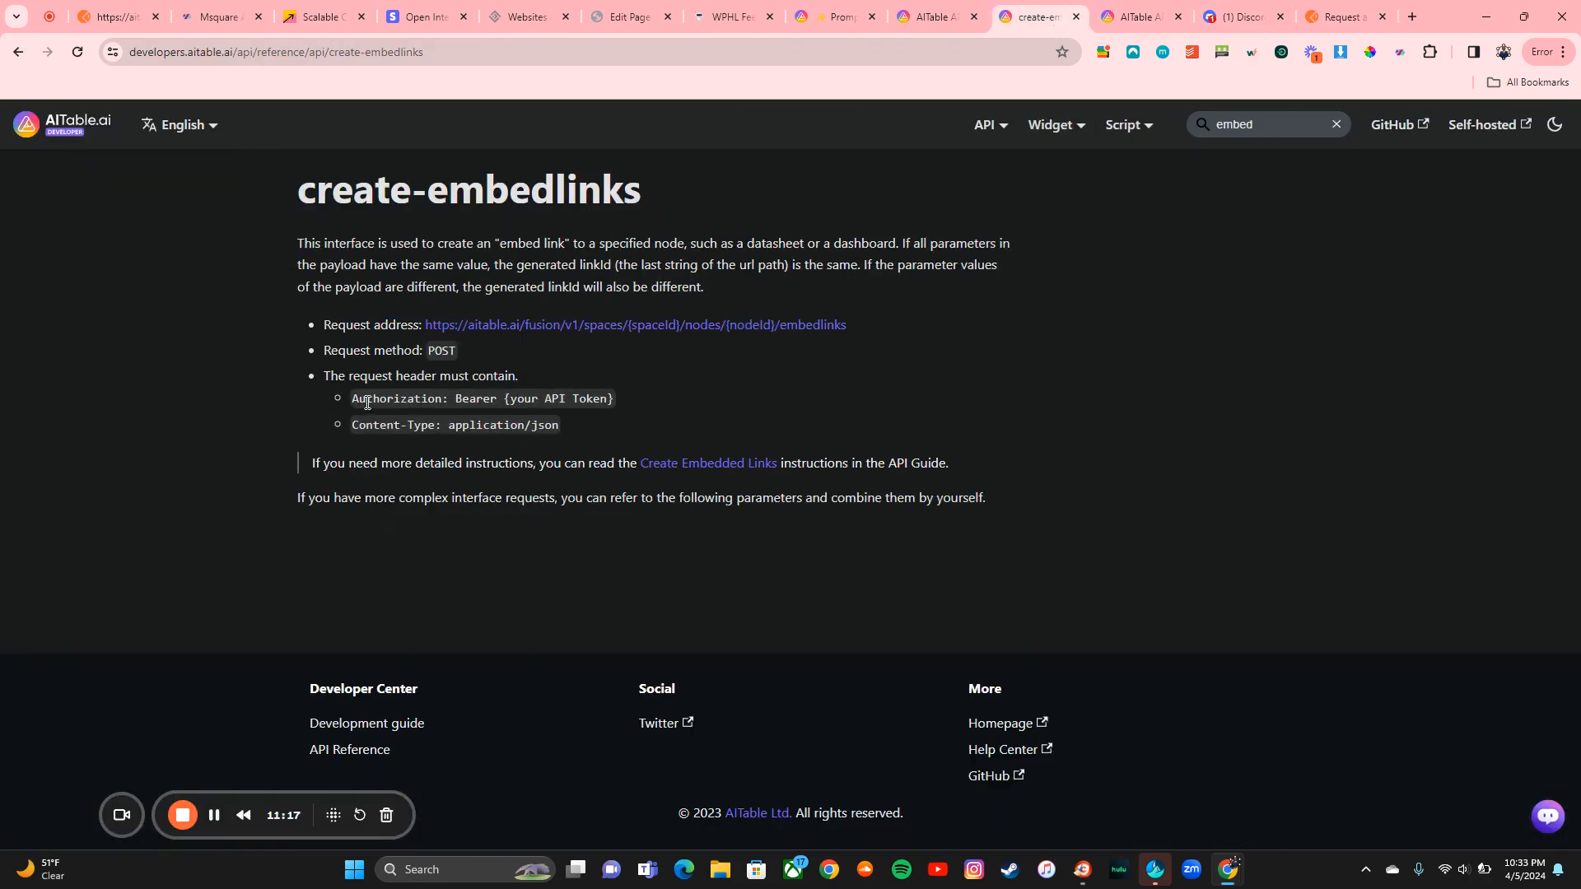
{"action": "left_click_drag", "start_coordinate": [355, 400], "coordinate": [438, 399]}
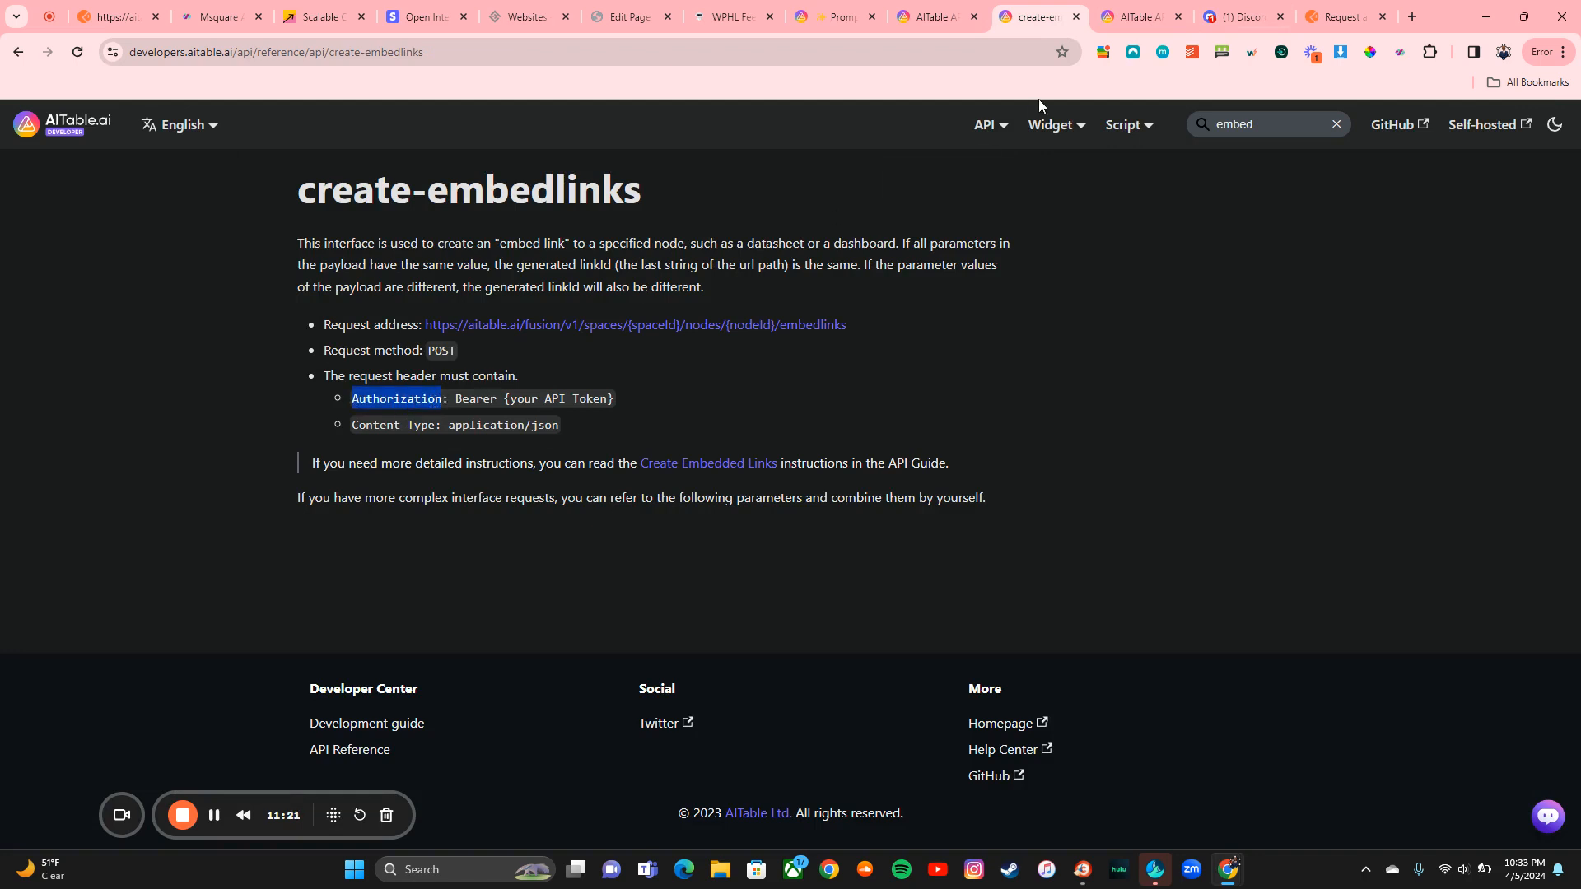
{"action": "left_click", "coordinate": [1342, 17]}
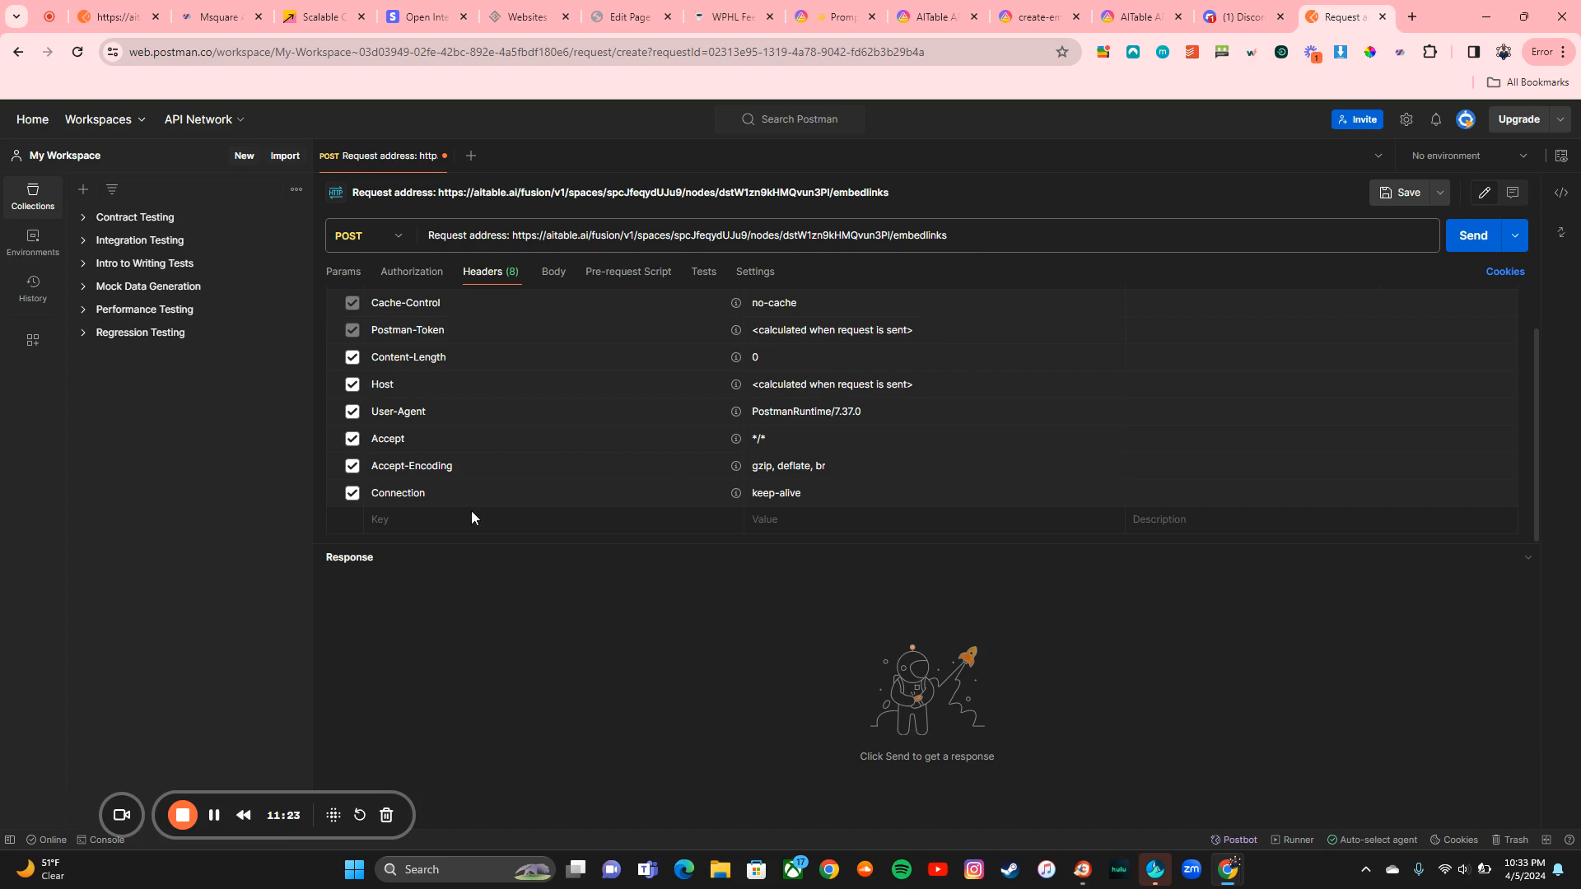
{"action": "scroll", "coordinate": [465, 517], "scroll_direction": "up", "scroll_amount": 1}
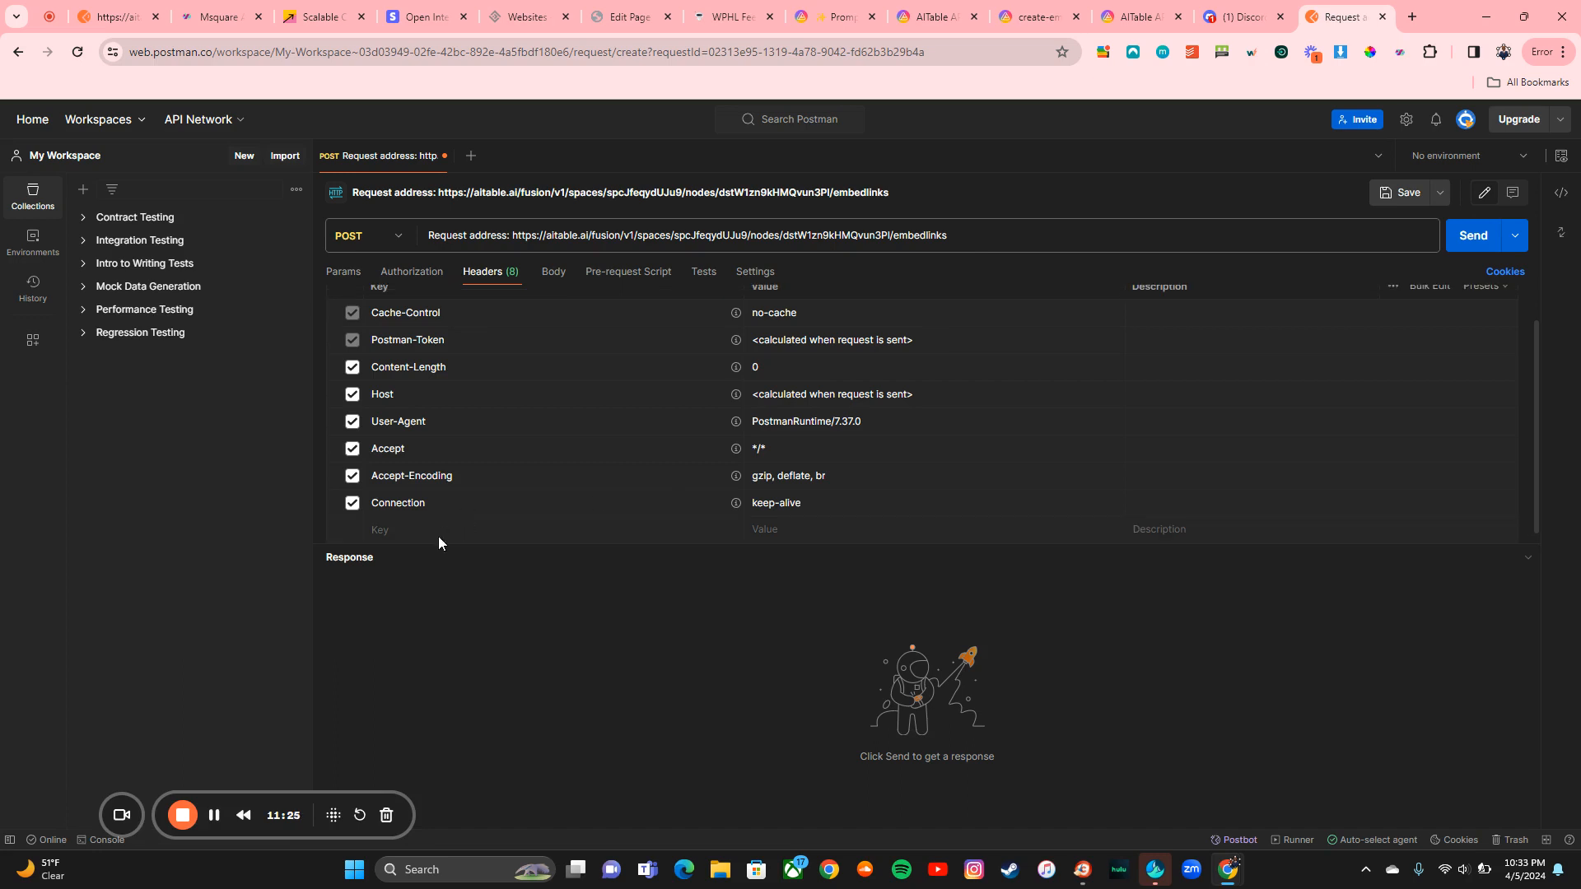
{"action": "type", "text": "Authorization"}
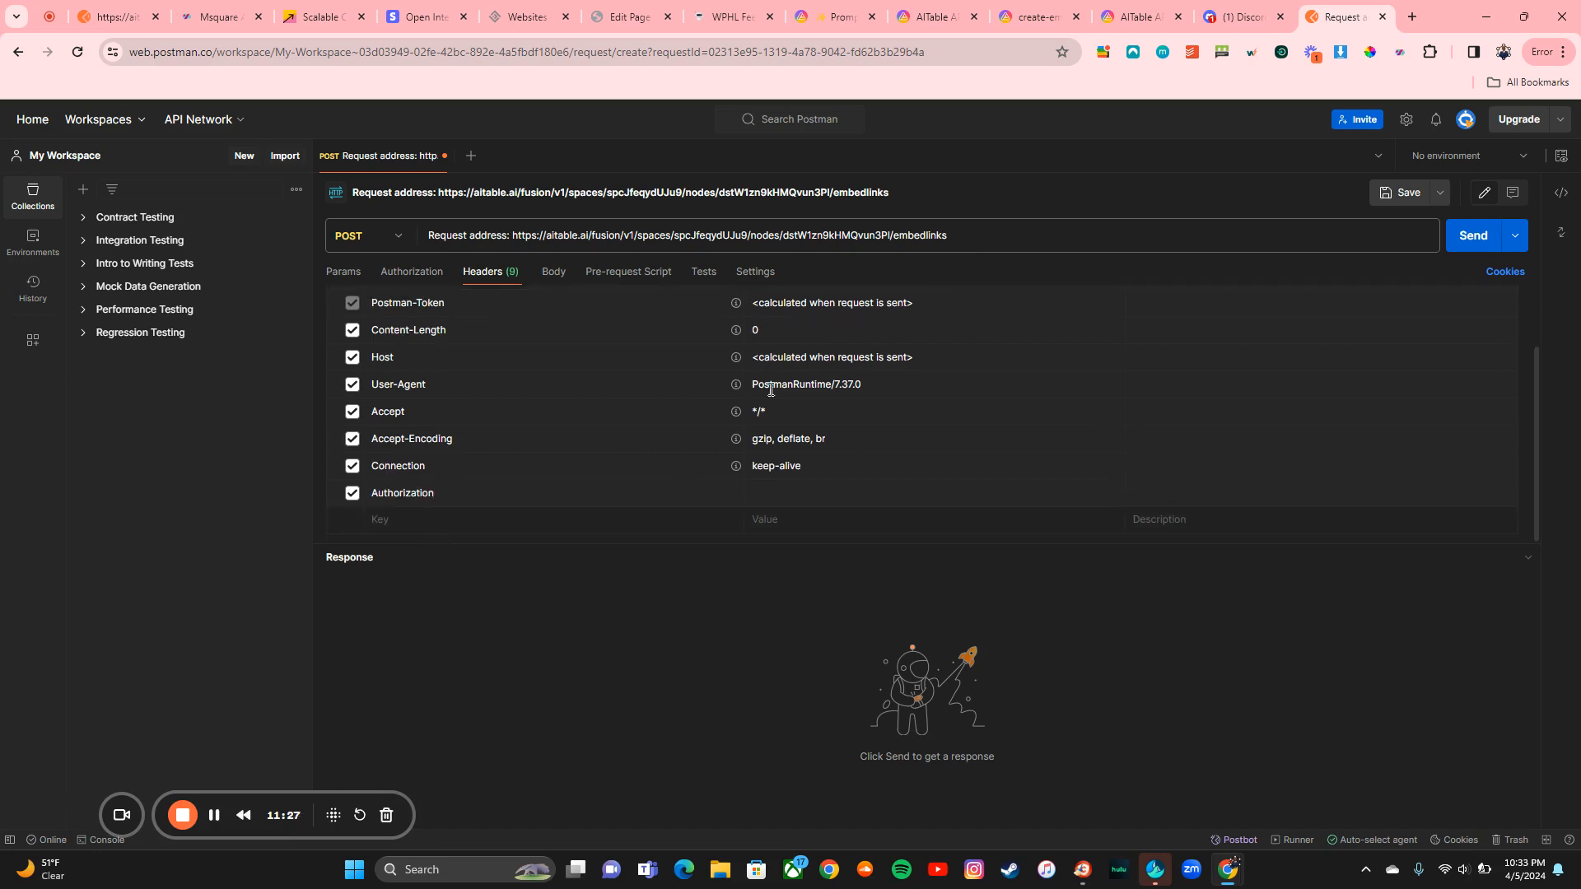
{"action": "left_click", "coordinate": [1033, 17]}
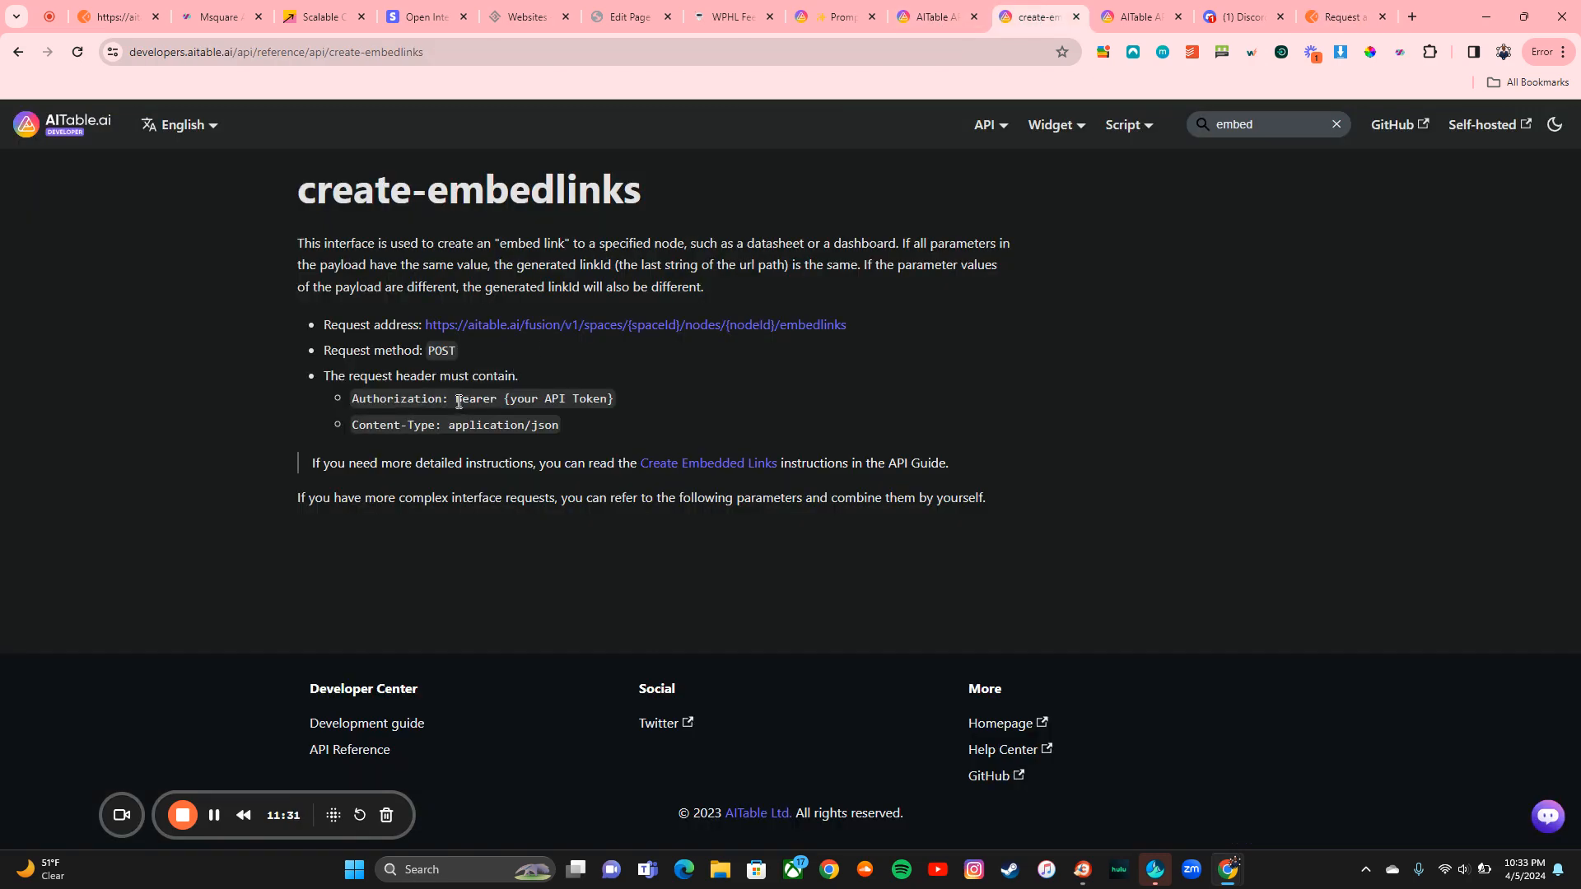
{"action": "left_click_drag", "start_coordinate": [458, 402], "coordinate": [497, 401]}
{"action": "key", "text": "ctrl+c"}
{"action": "left_click", "coordinate": [1344, 17]}
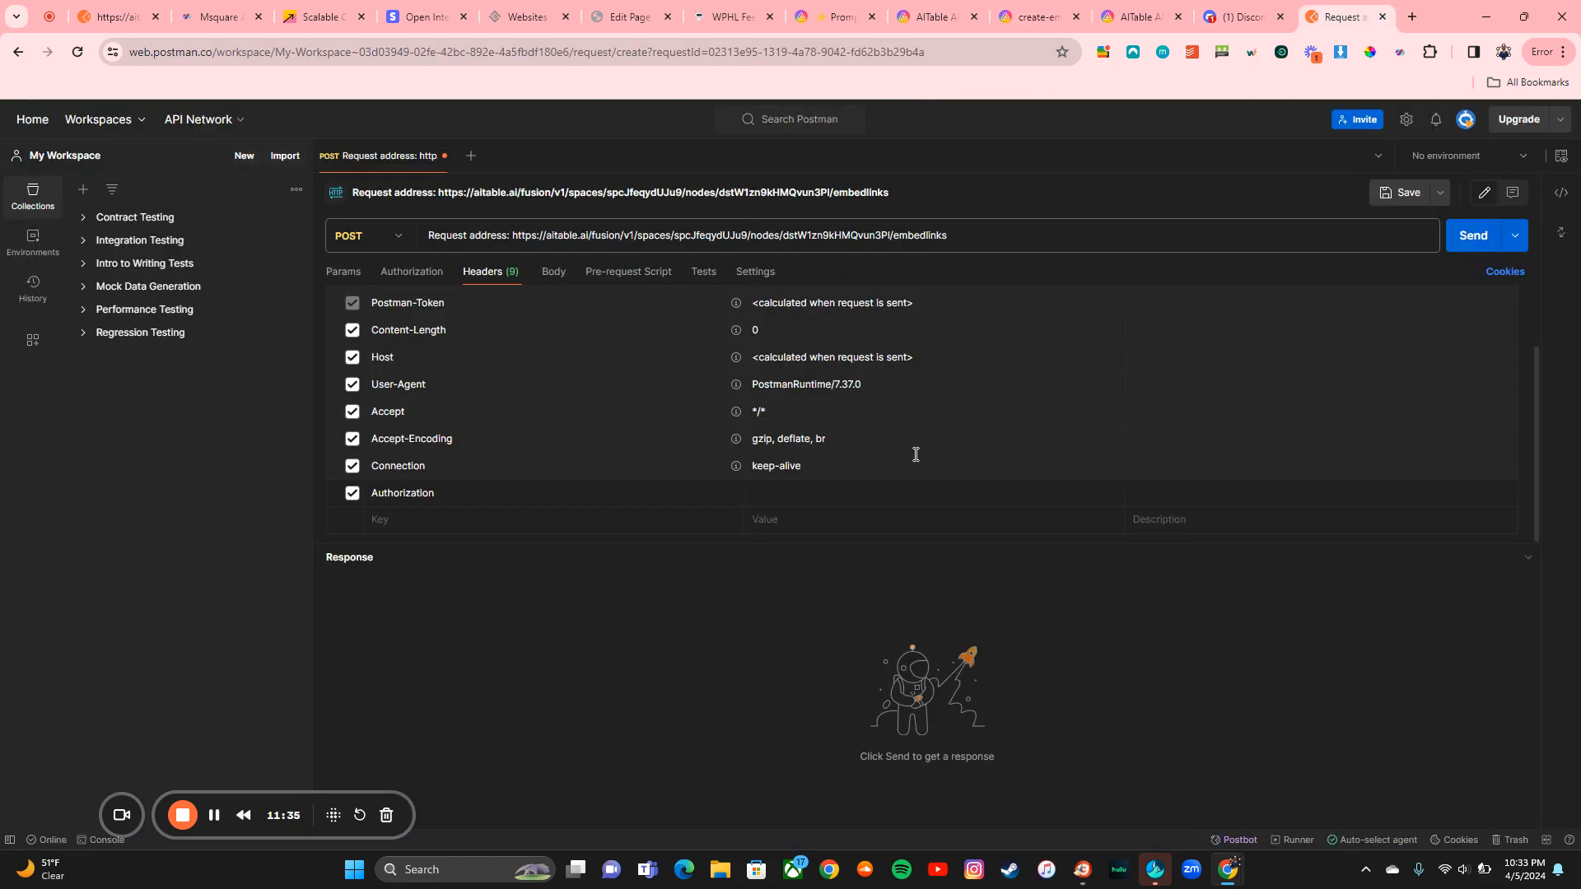
{"action": "scroll", "coordinate": [856, 494], "scroll_direction": "up", "scroll_amount": 1}
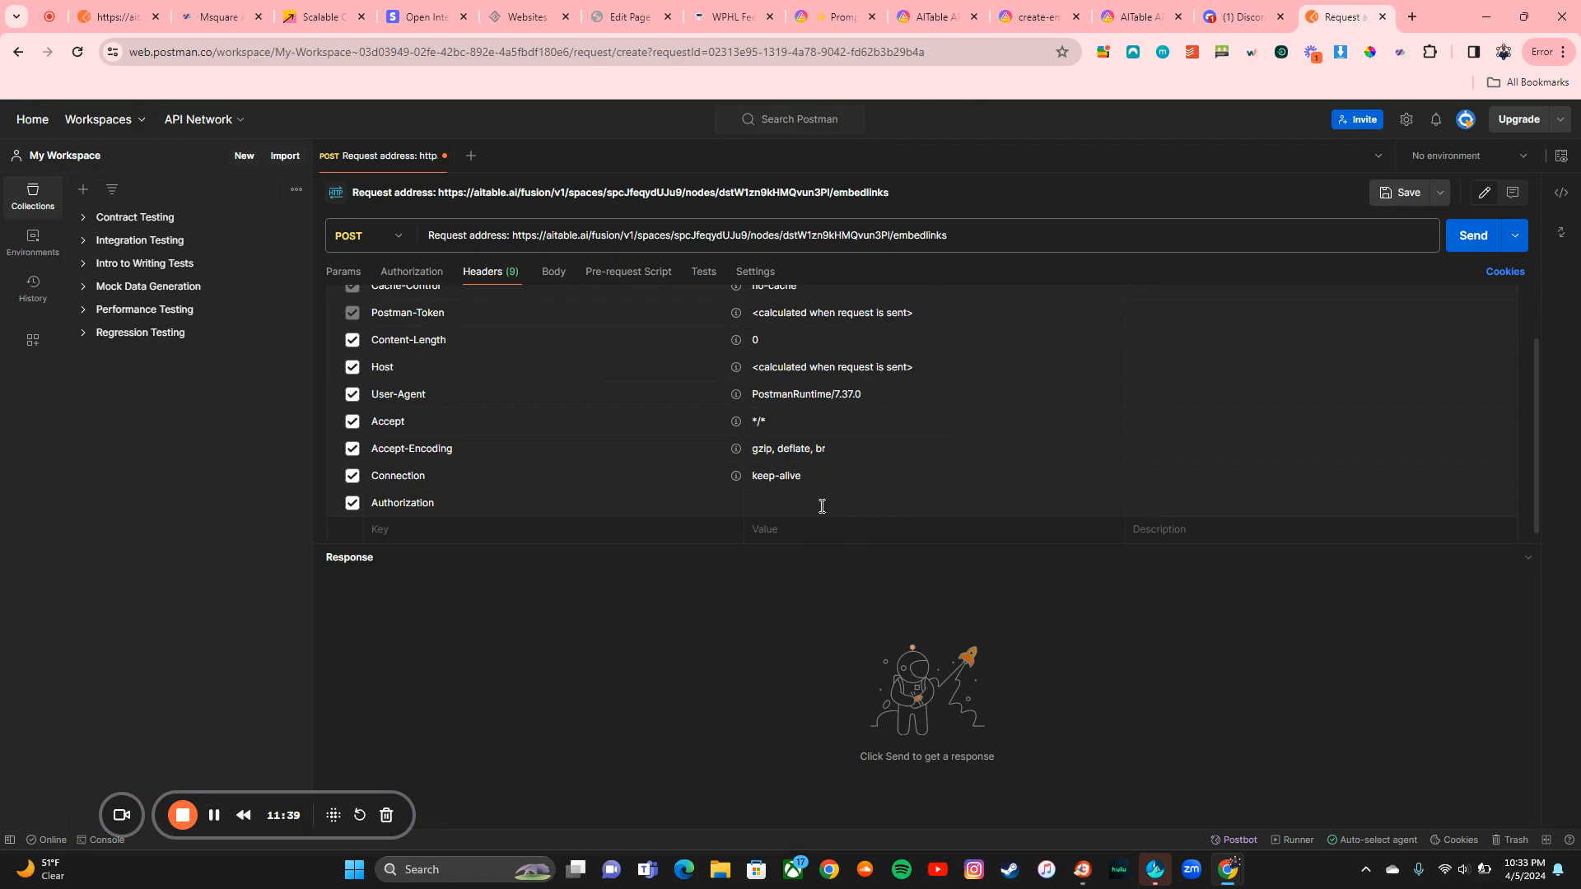
{"action": "left_click", "coordinate": [822, 507]}
{"action": "key", "text": "ctrl+v"}
Step: Copy the API token from AITable's developer settings and paste it after Bearer
{"action": "left_click", "coordinate": [855, 25]}
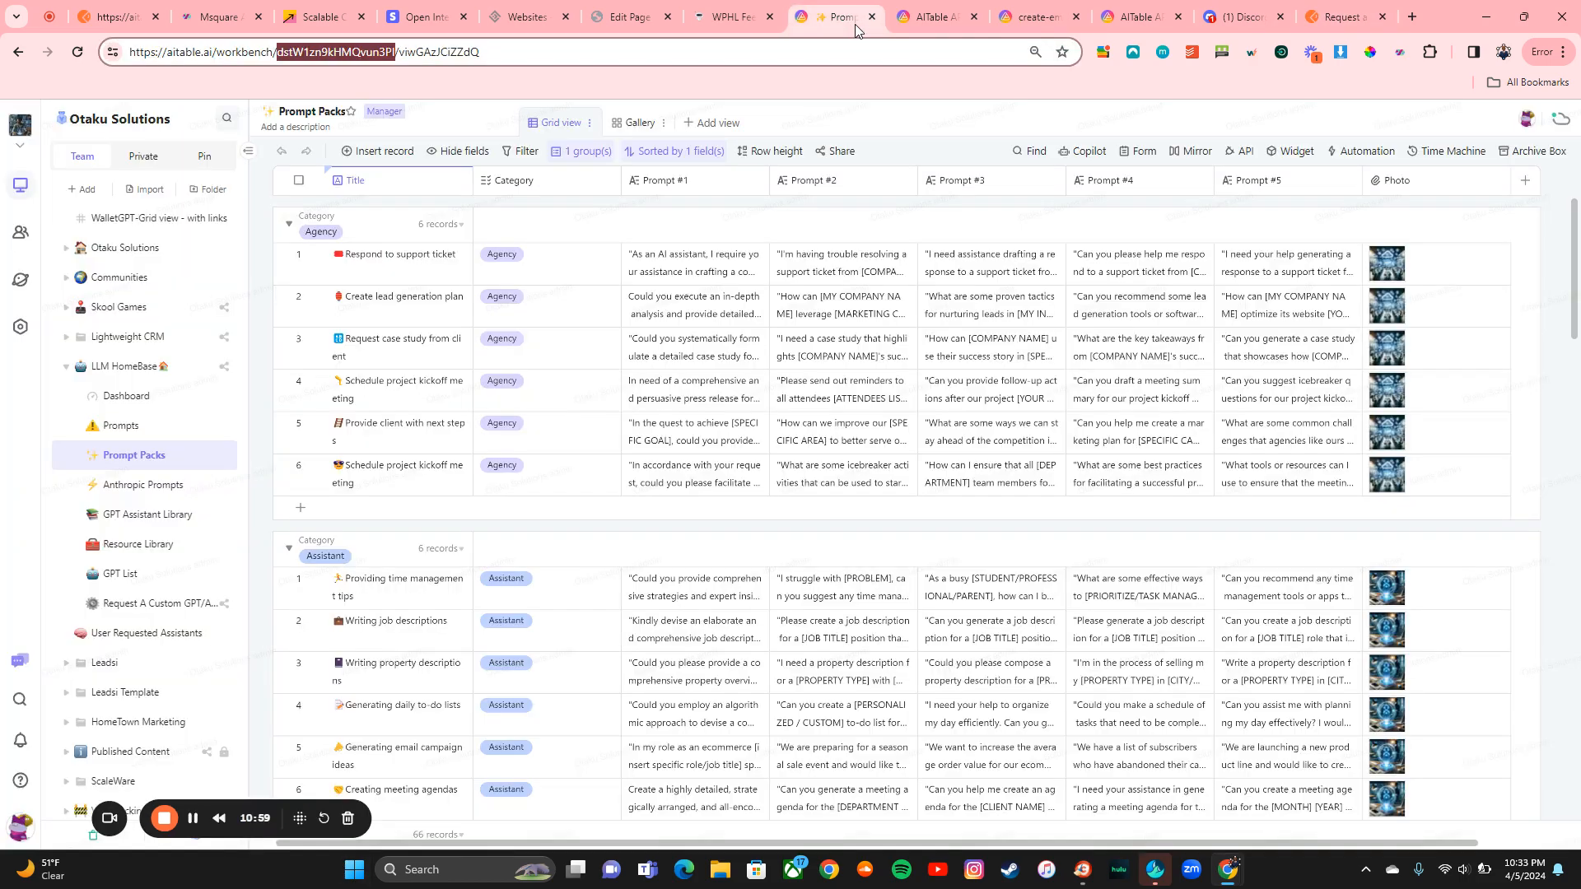
{"action": "left_click", "coordinate": [18, 837]}
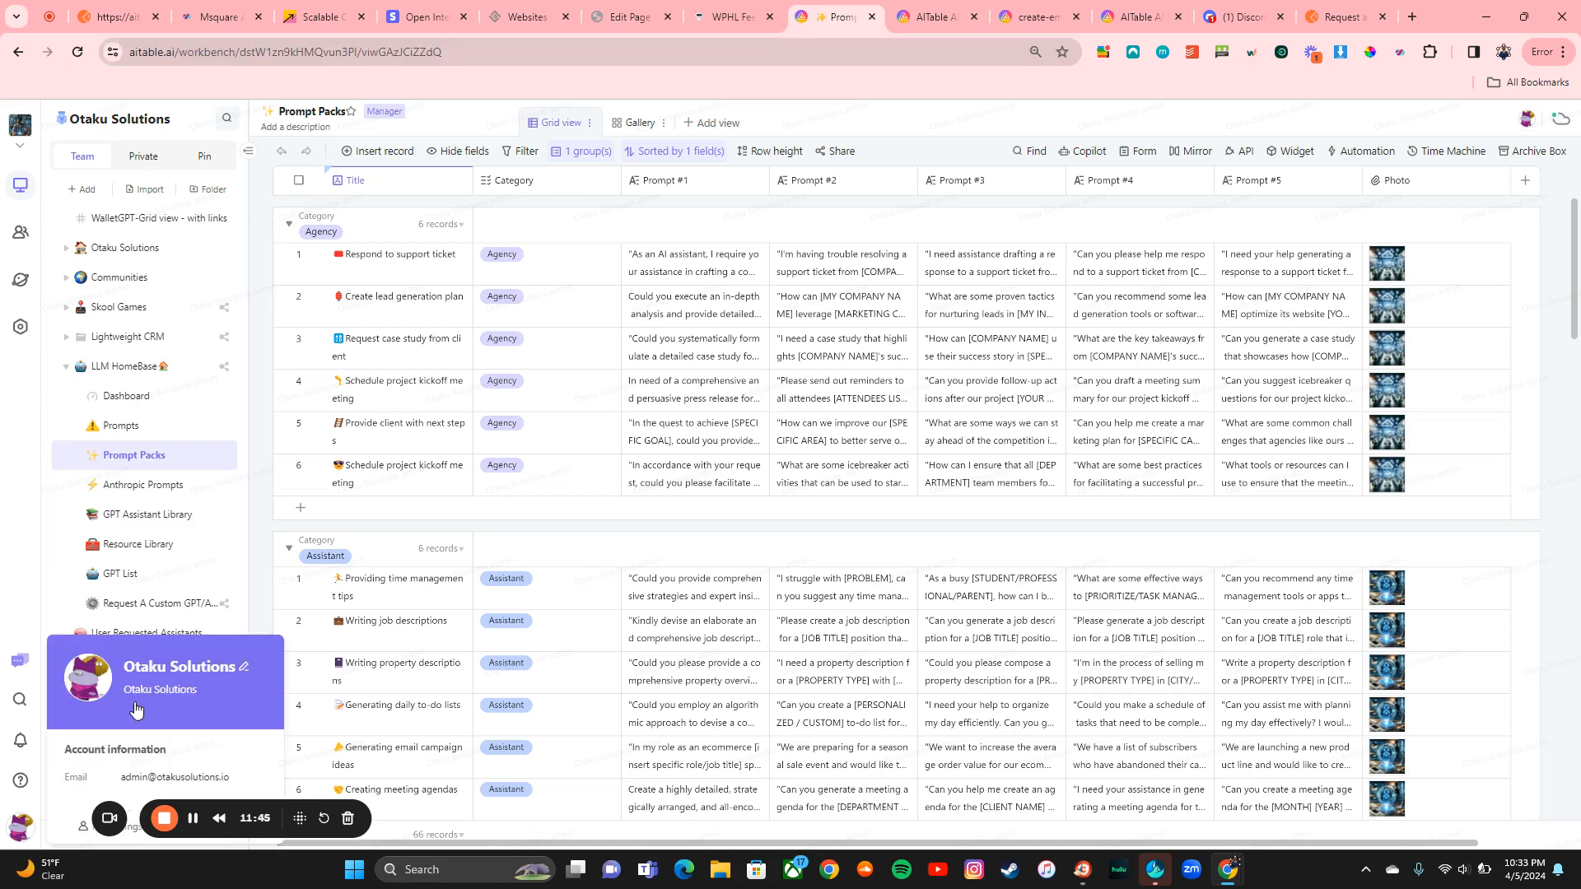
{"action": "left_click", "coordinate": [79, 827]}
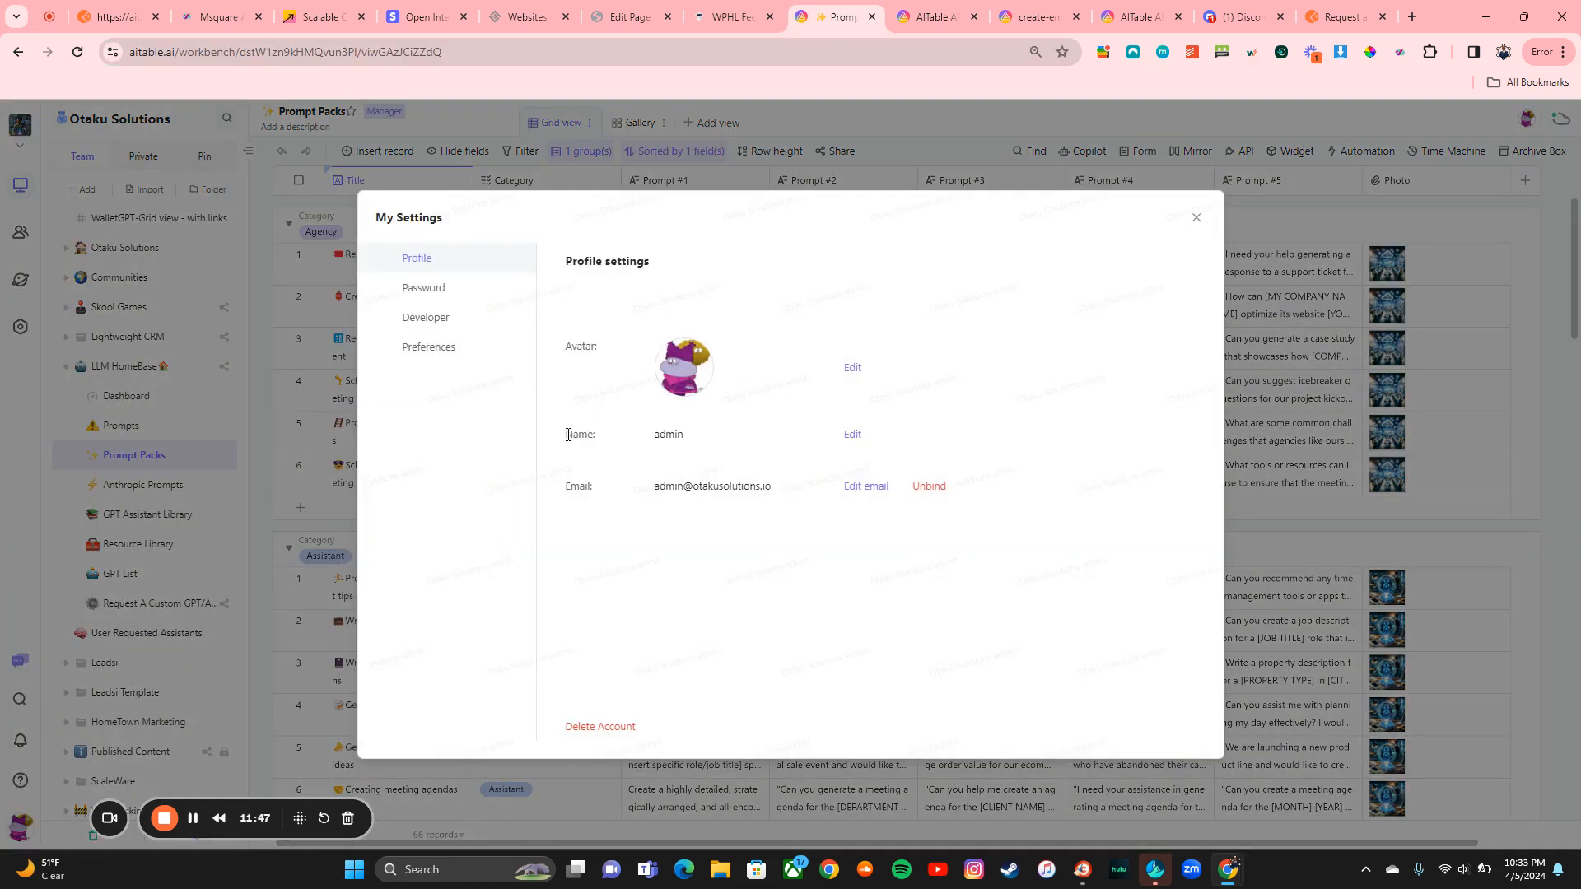
{"action": "left_click", "coordinate": [437, 326]}
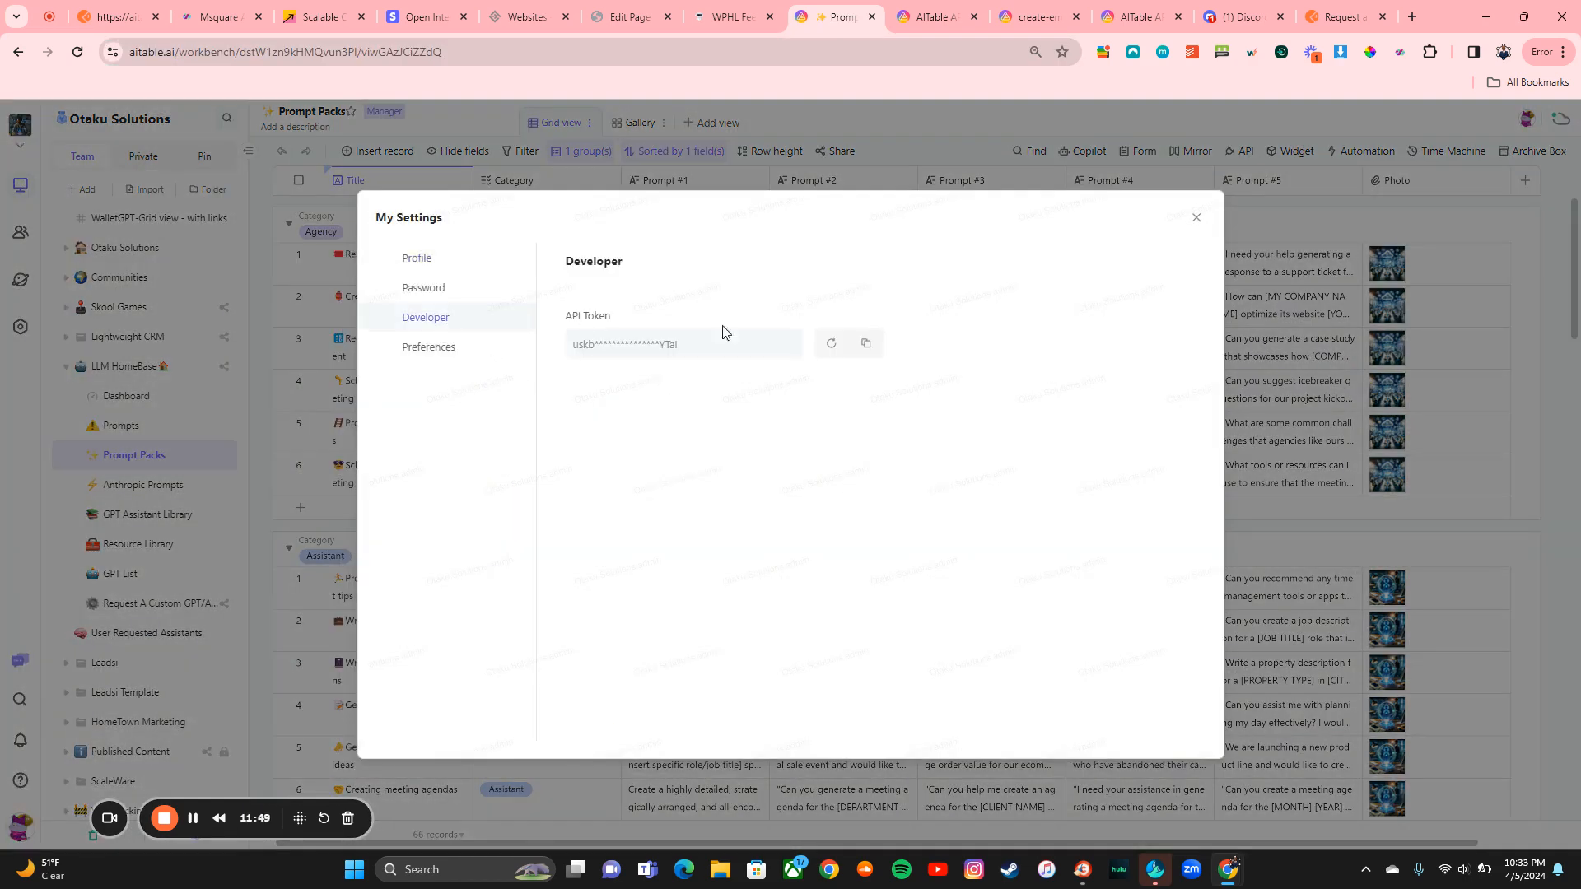
{"action": "left_click", "coordinate": [865, 342]}
{"action": "left_click", "coordinate": [1327, 7]}
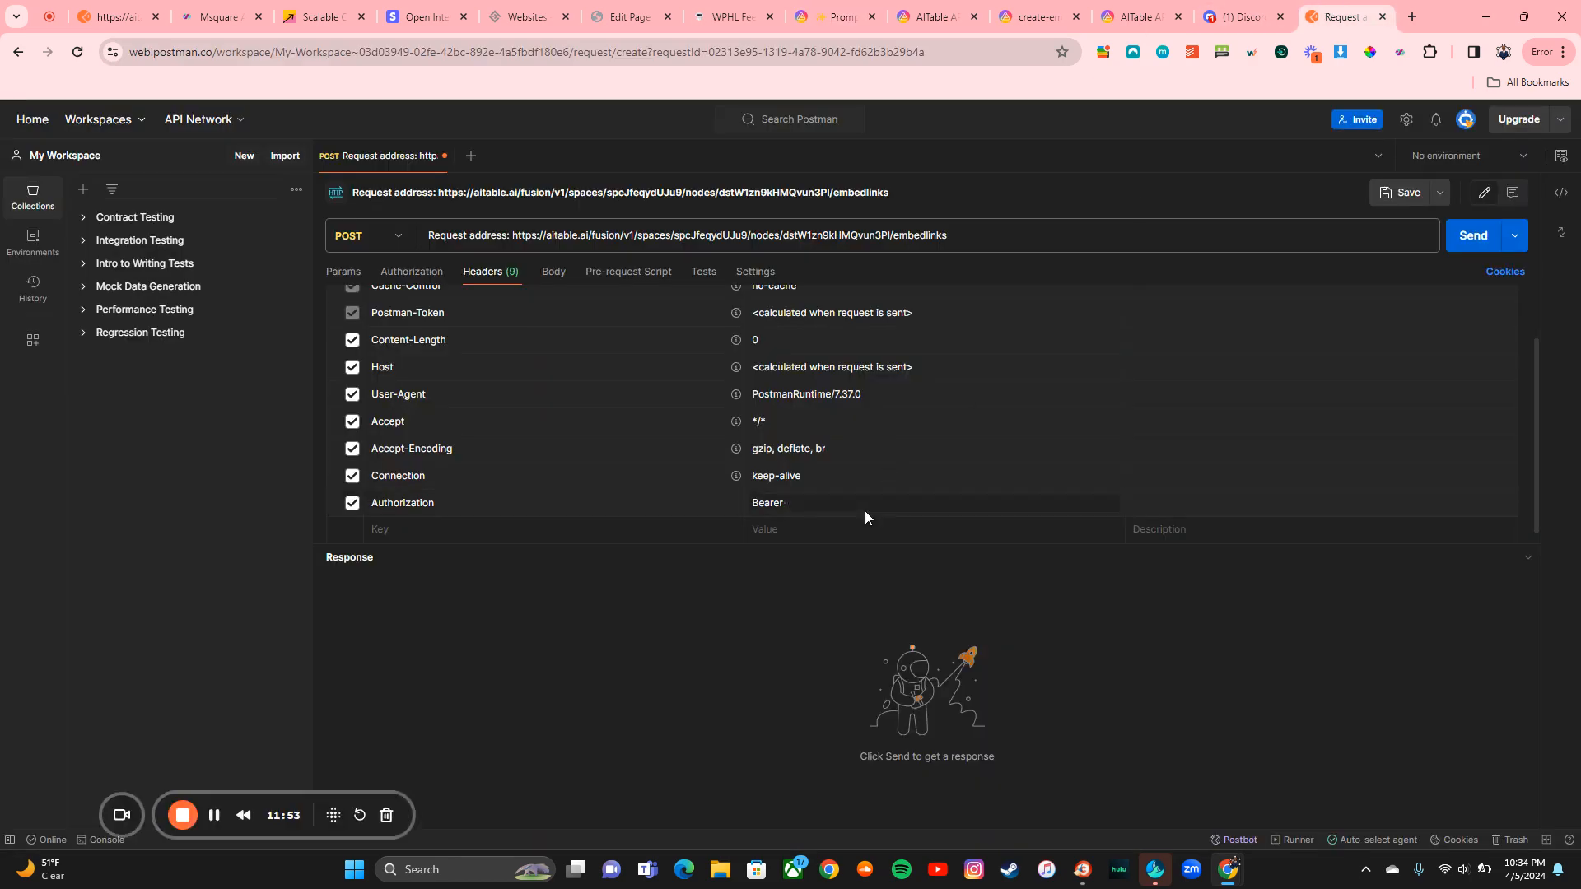
{"action": "key", "text": "ctrl+v"}
Step: Add a Content-Type header with value application/json
{"action": "left_click", "coordinate": [1031, 16]}
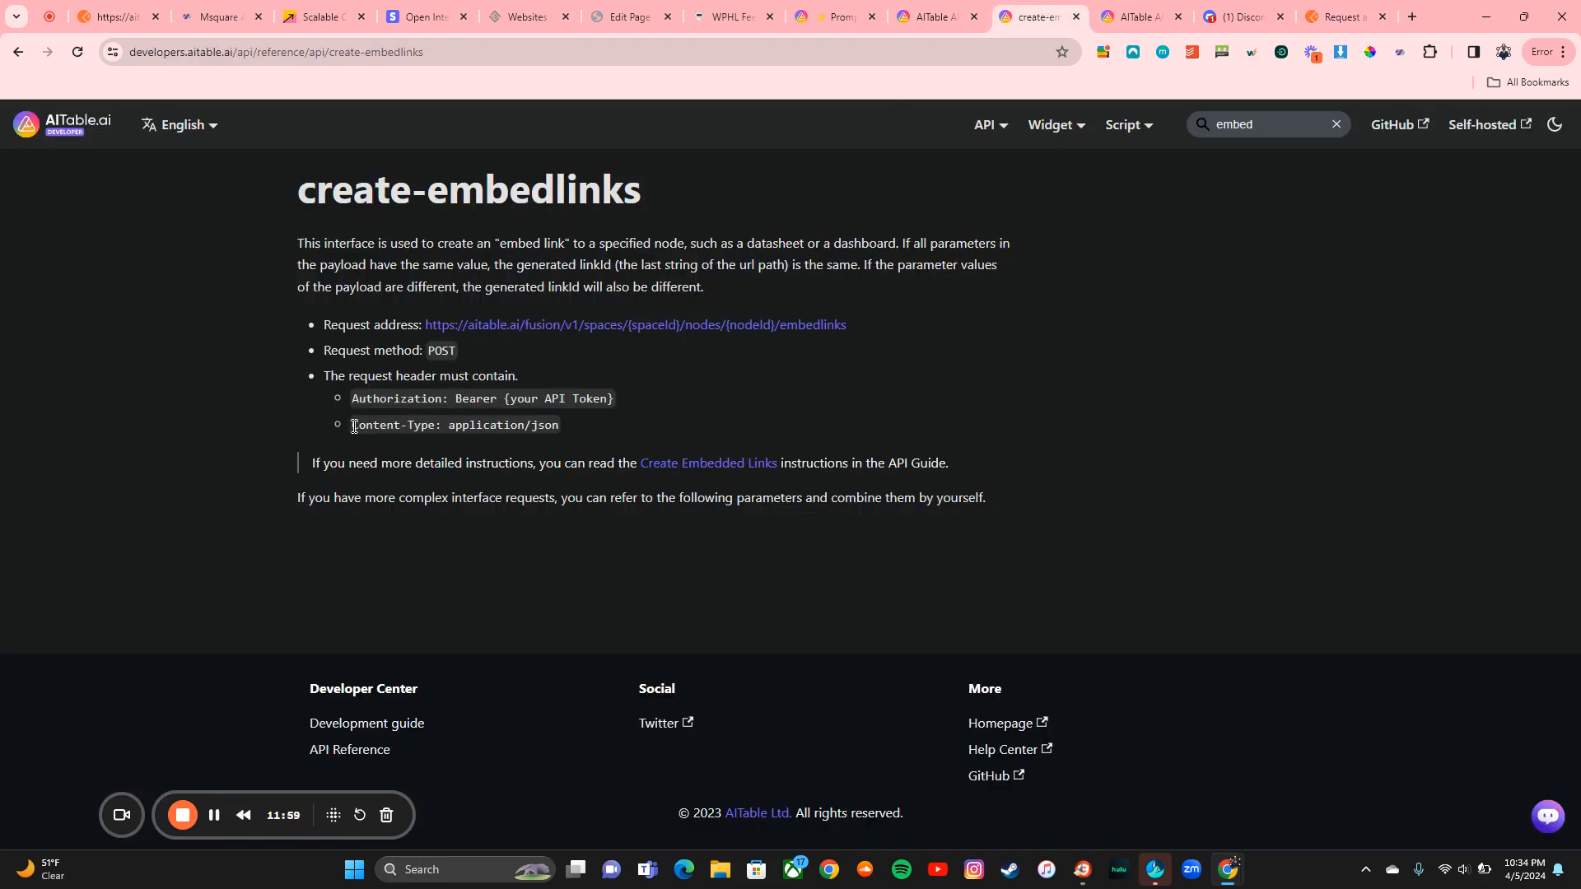
{"action": "left_click_drag", "start_coordinate": [352, 427], "coordinate": [432, 425]}
{"action": "left_click", "coordinate": [1340, 17]}
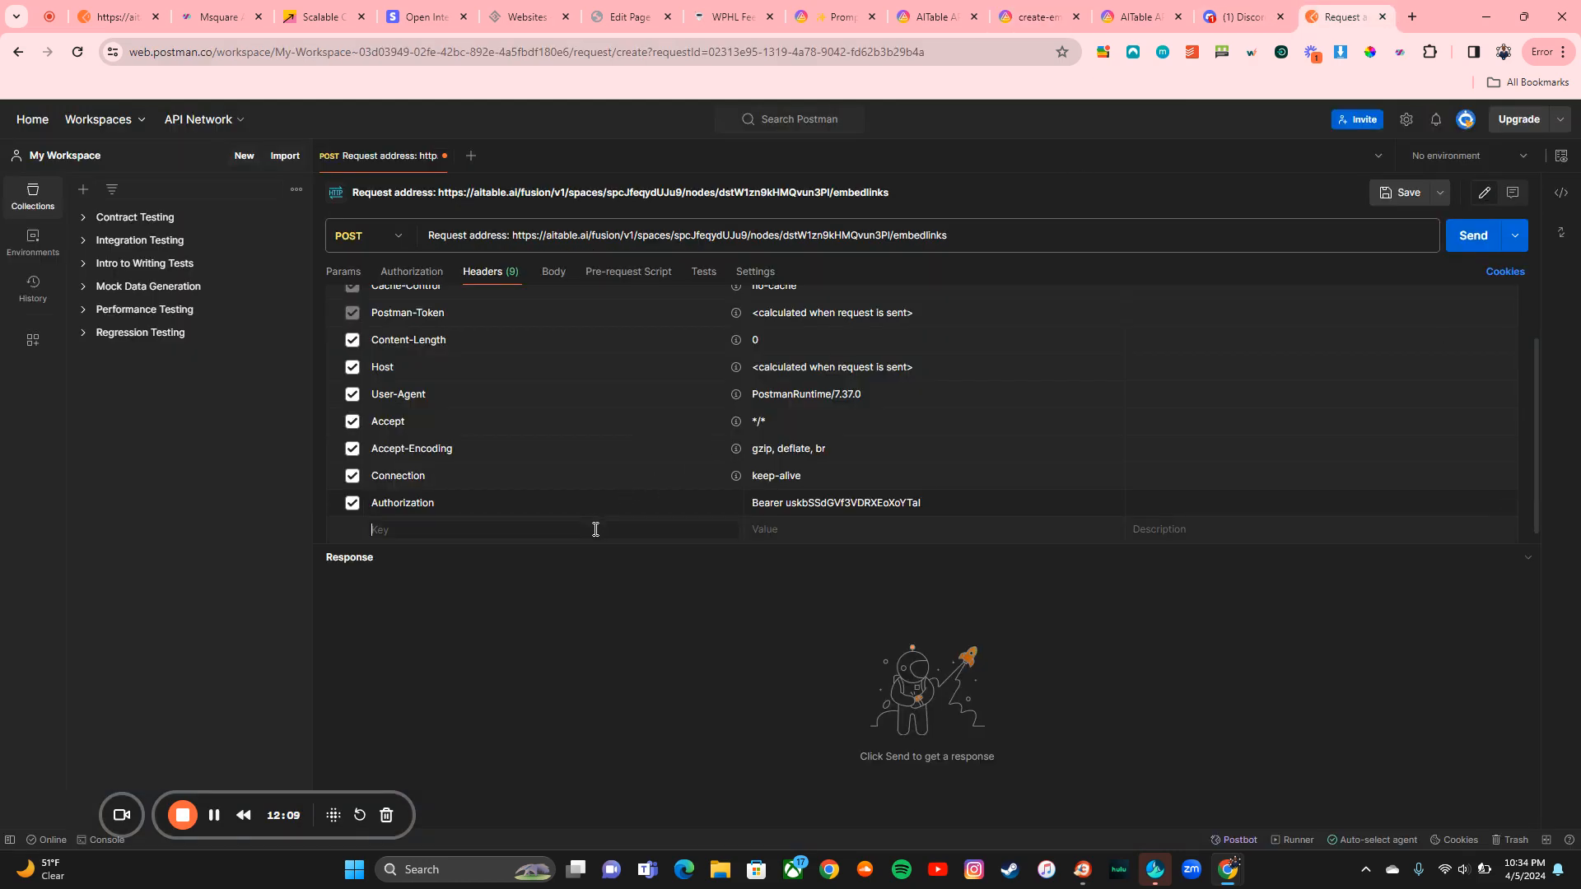
{"action": "key", "text": "ctrl+v"}
{"action": "left_click", "coordinate": [805, 493]}
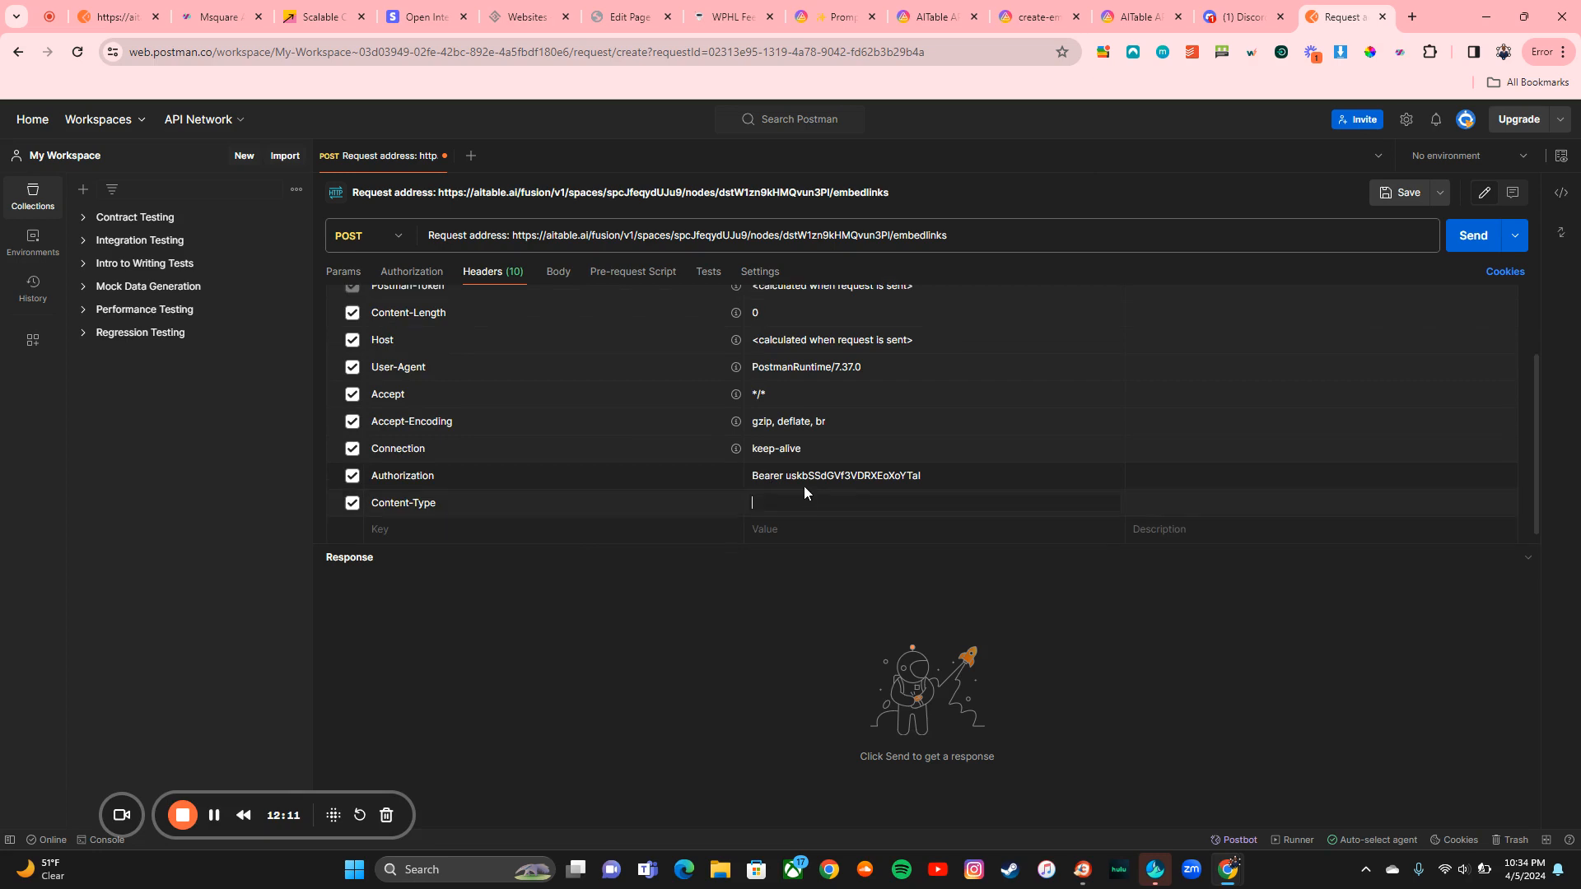
{"action": "left_click", "coordinate": [1033, 17]}
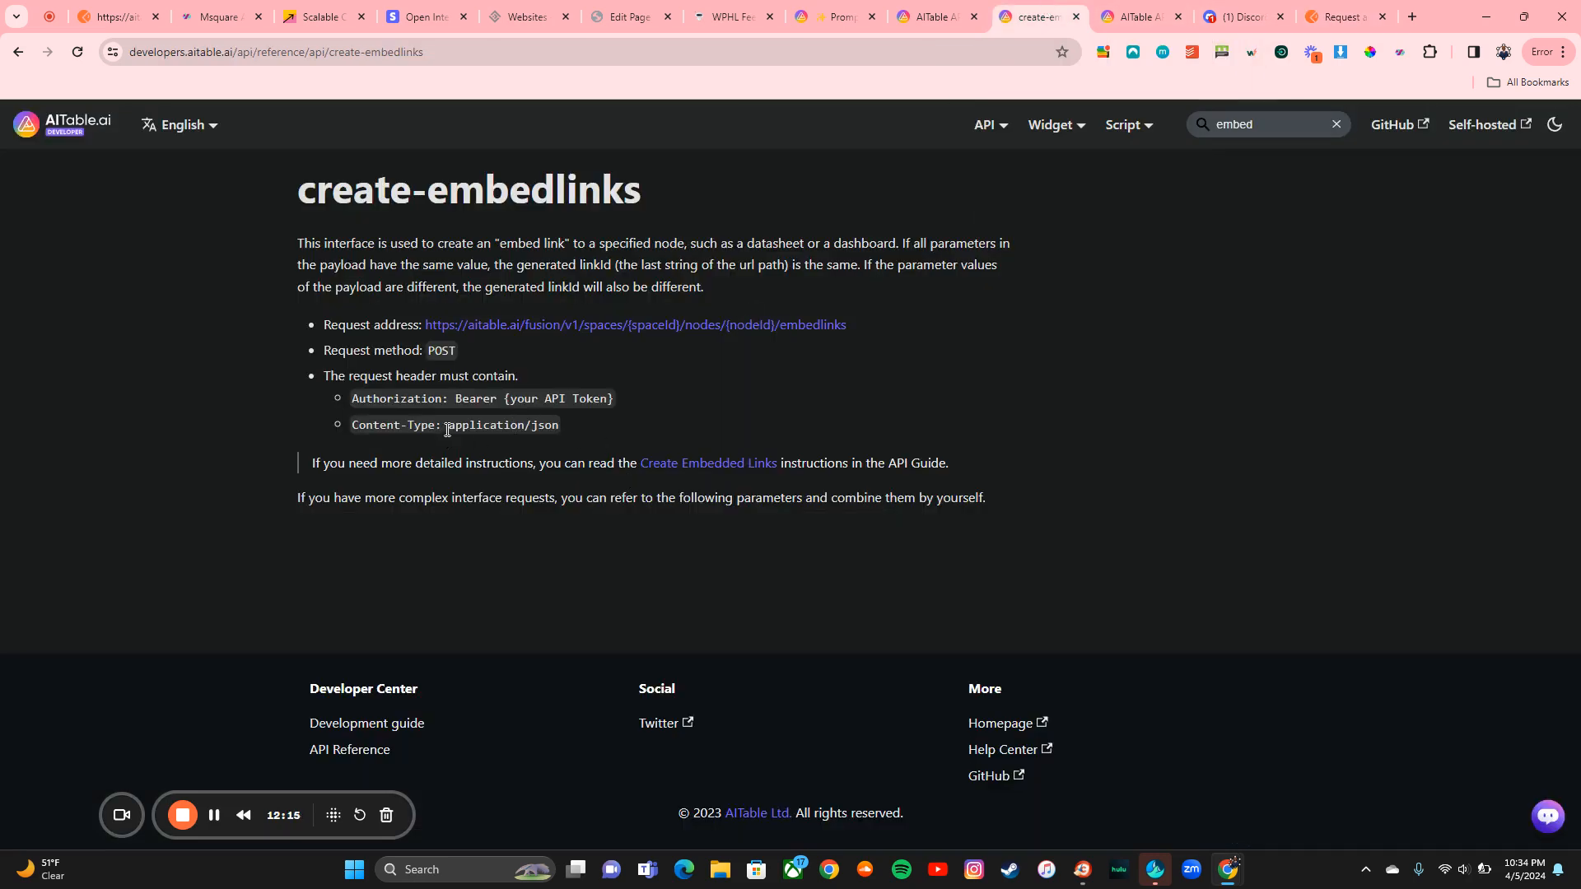
{"action": "left_click_drag", "start_coordinate": [448, 425], "coordinate": [561, 425]}
{"action": "key", "text": "ctrl+c"}
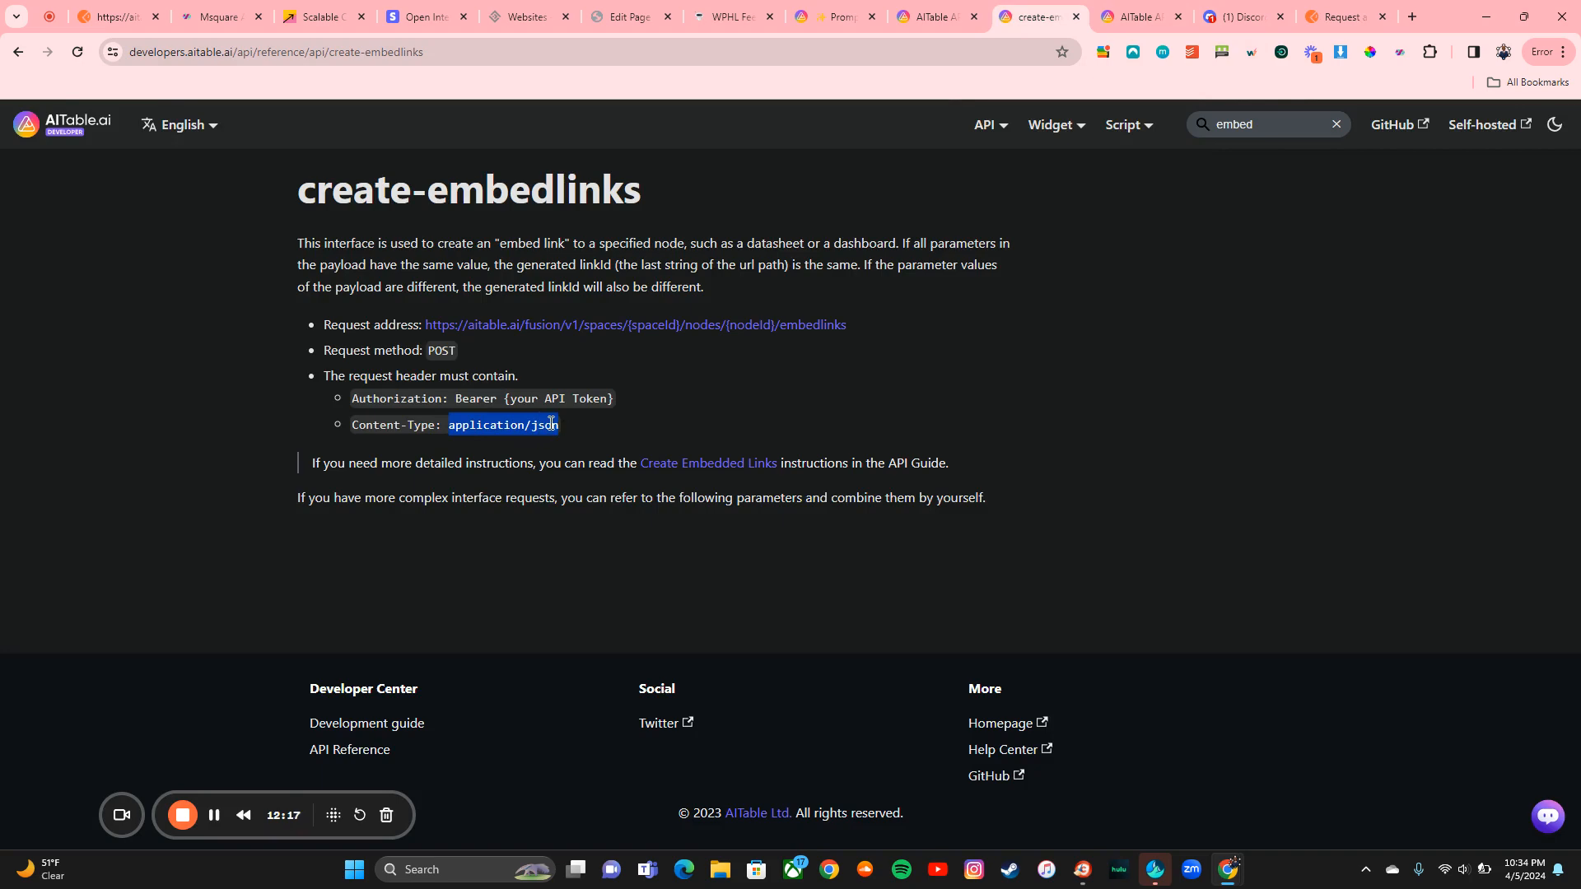
{"action": "left_click", "coordinate": [1343, 17]}
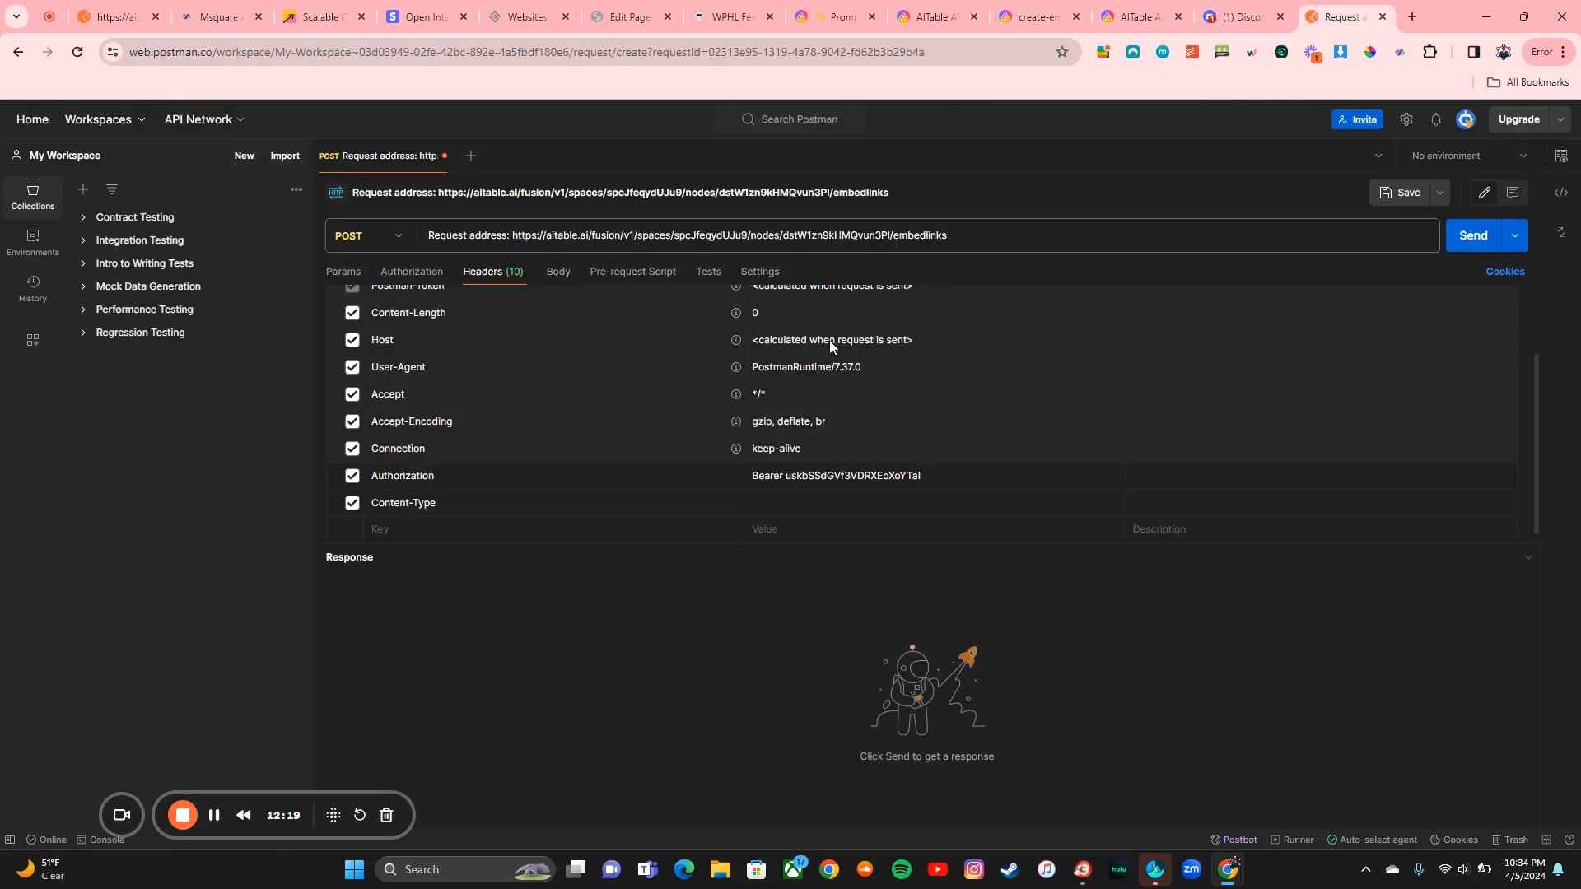
{"action": "left_click", "coordinate": [789, 502]}
{"action": "key", "text": "ctrl+v"}
{"action": "left_click", "coordinate": [559, 274]}
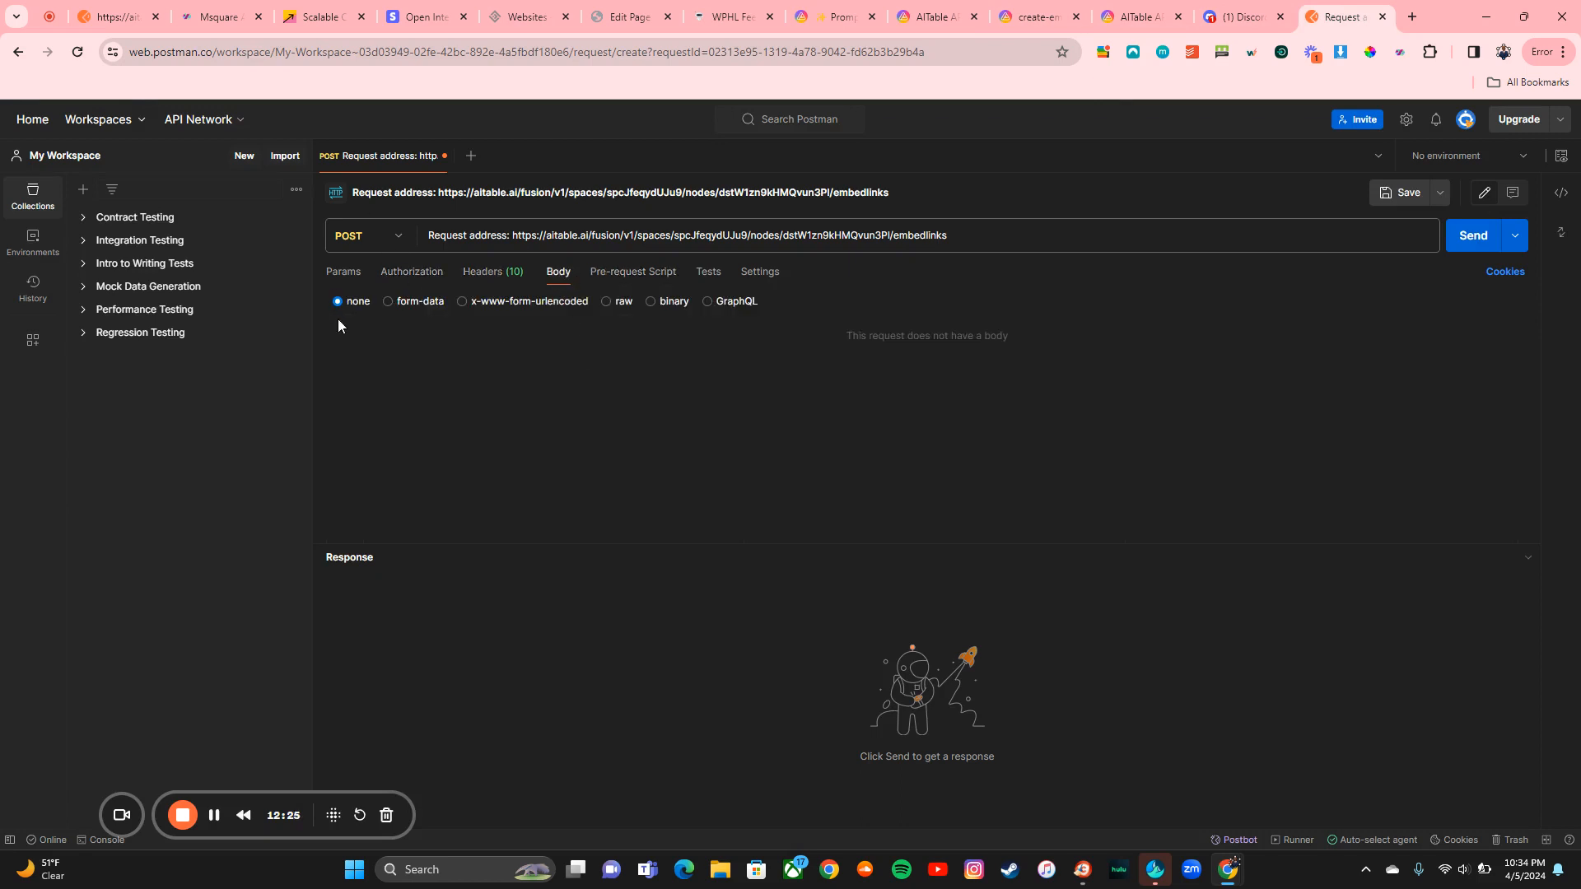
Step: Set the request body type to raw JSON
{"action": "left_click", "coordinate": [608, 303]}
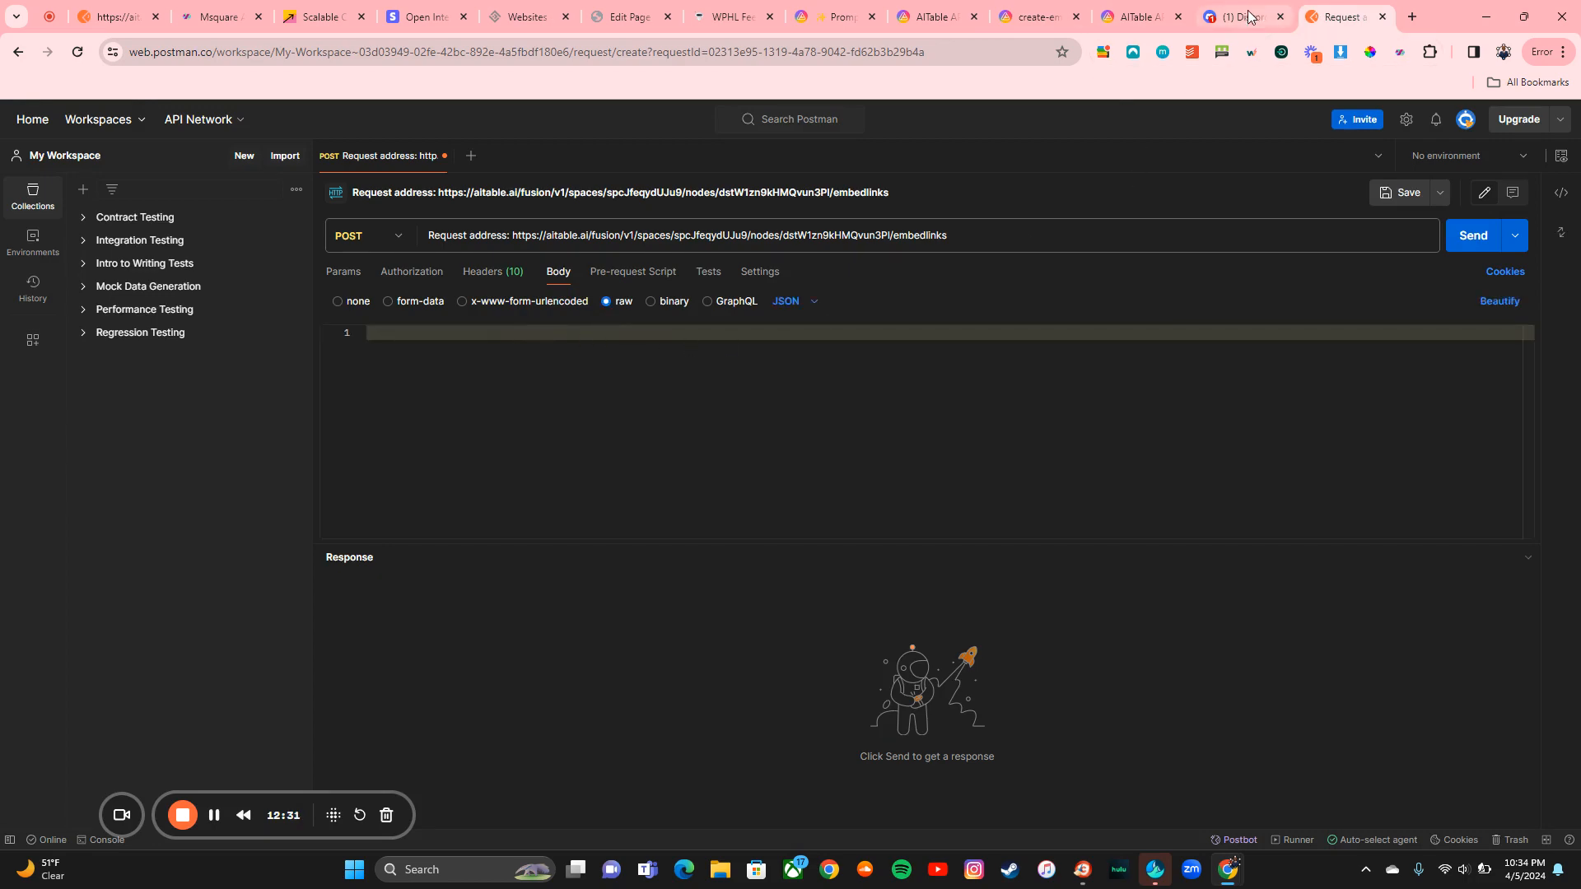
{"action": "left_click", "coordinate": [1132, 19]}
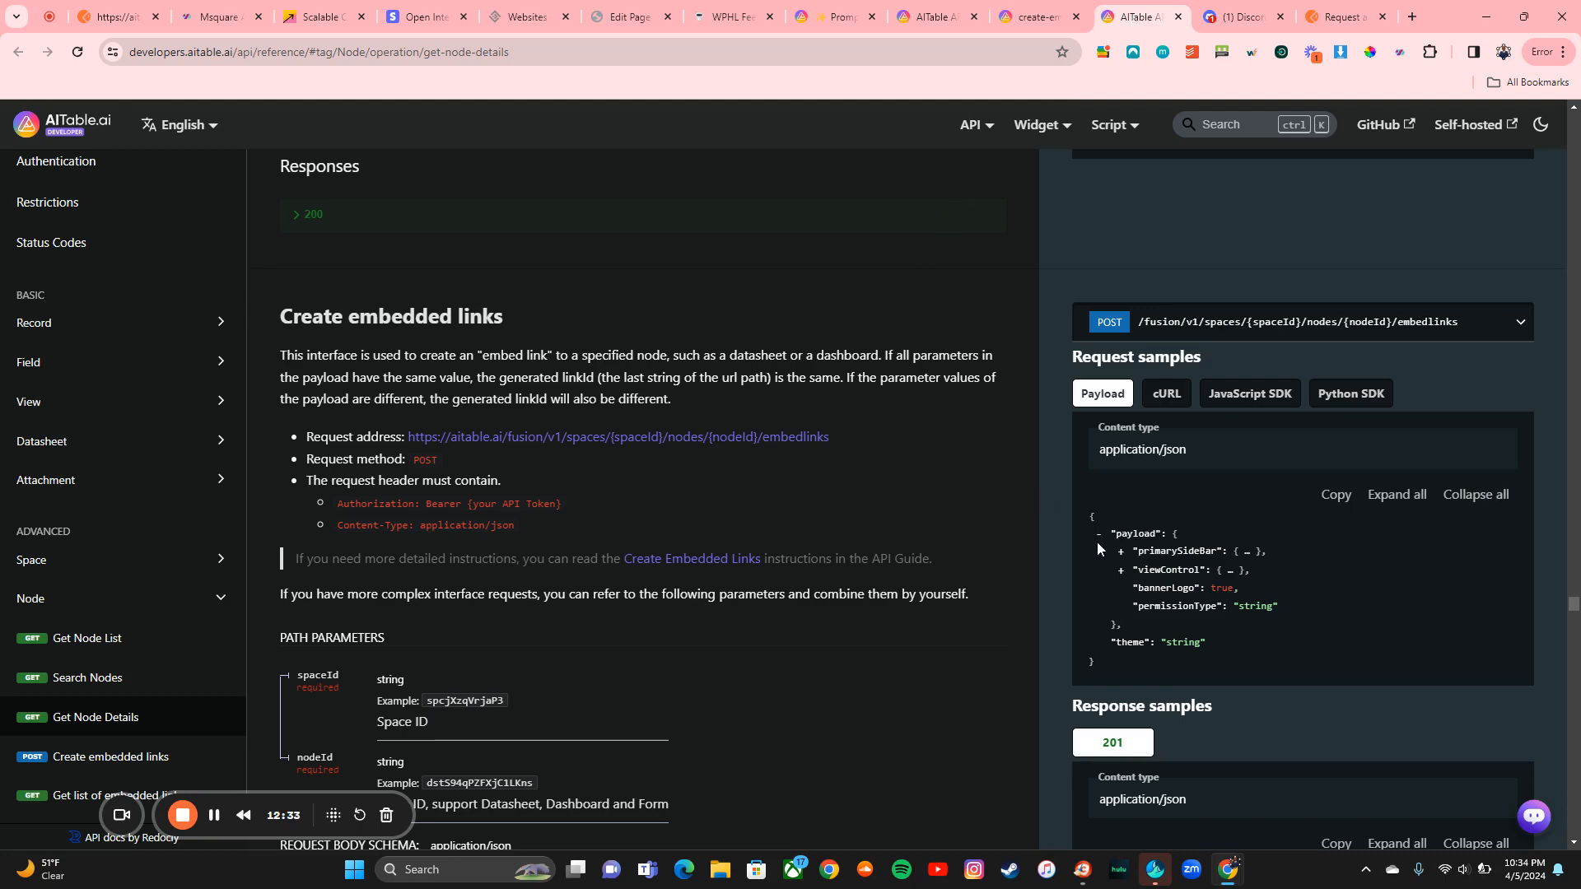
Step: Scroll through the Create embedded links request and response samples in the docs
{"action": "scroll", "coordinate": [1215, 596], "scroll_direction": "down", "scroll_amount": 1}
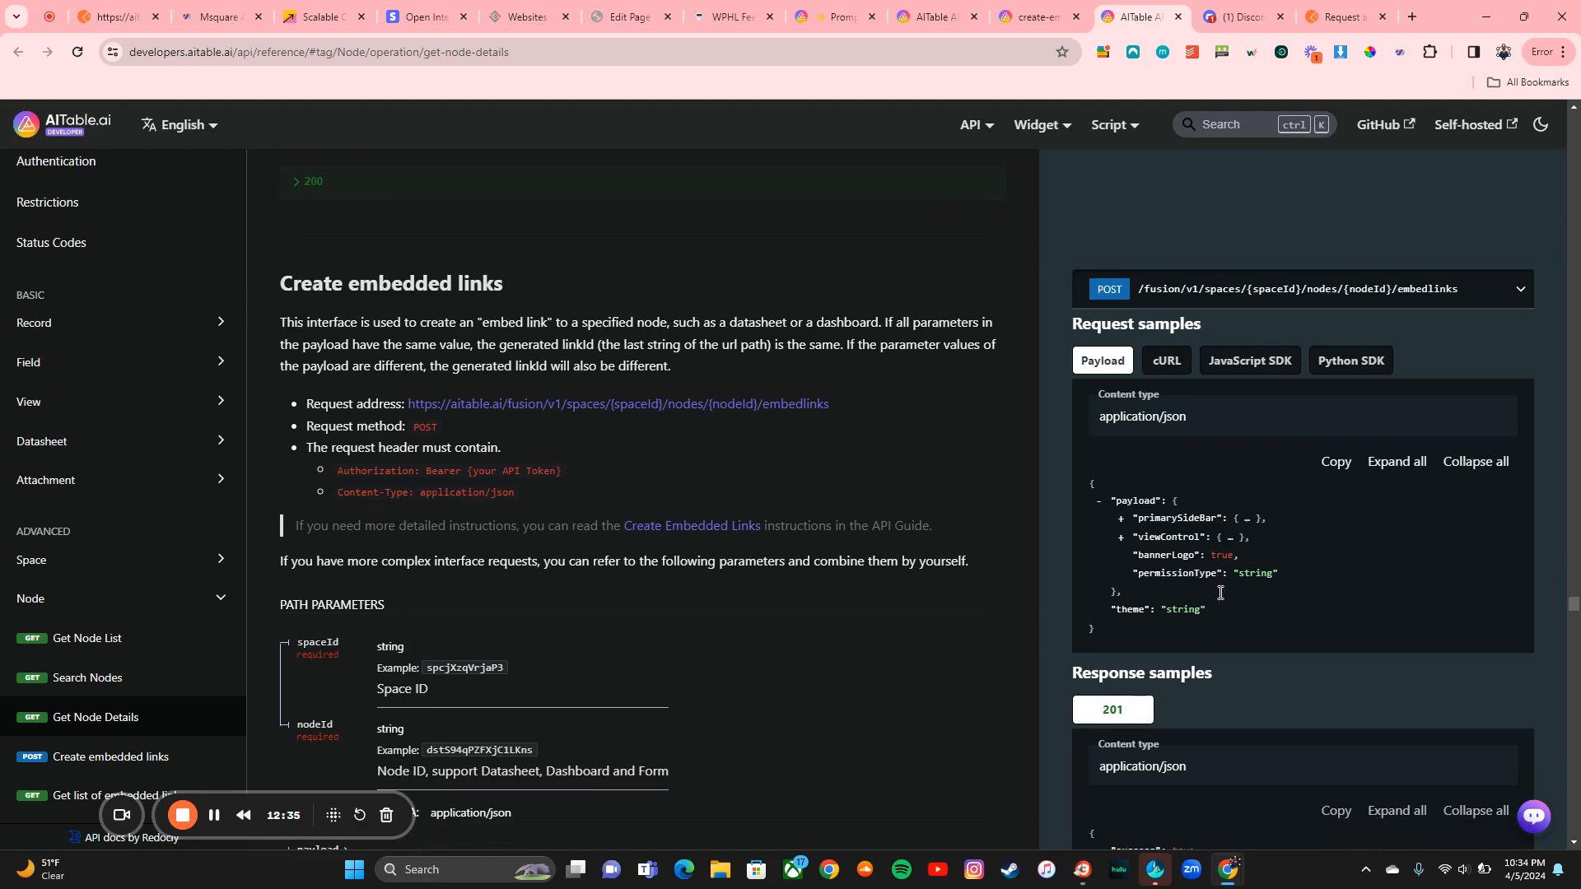
{"action": "scroll", "coordinate": [1220, 592], "scroll_direction": "down", "scroll_amount": 3}
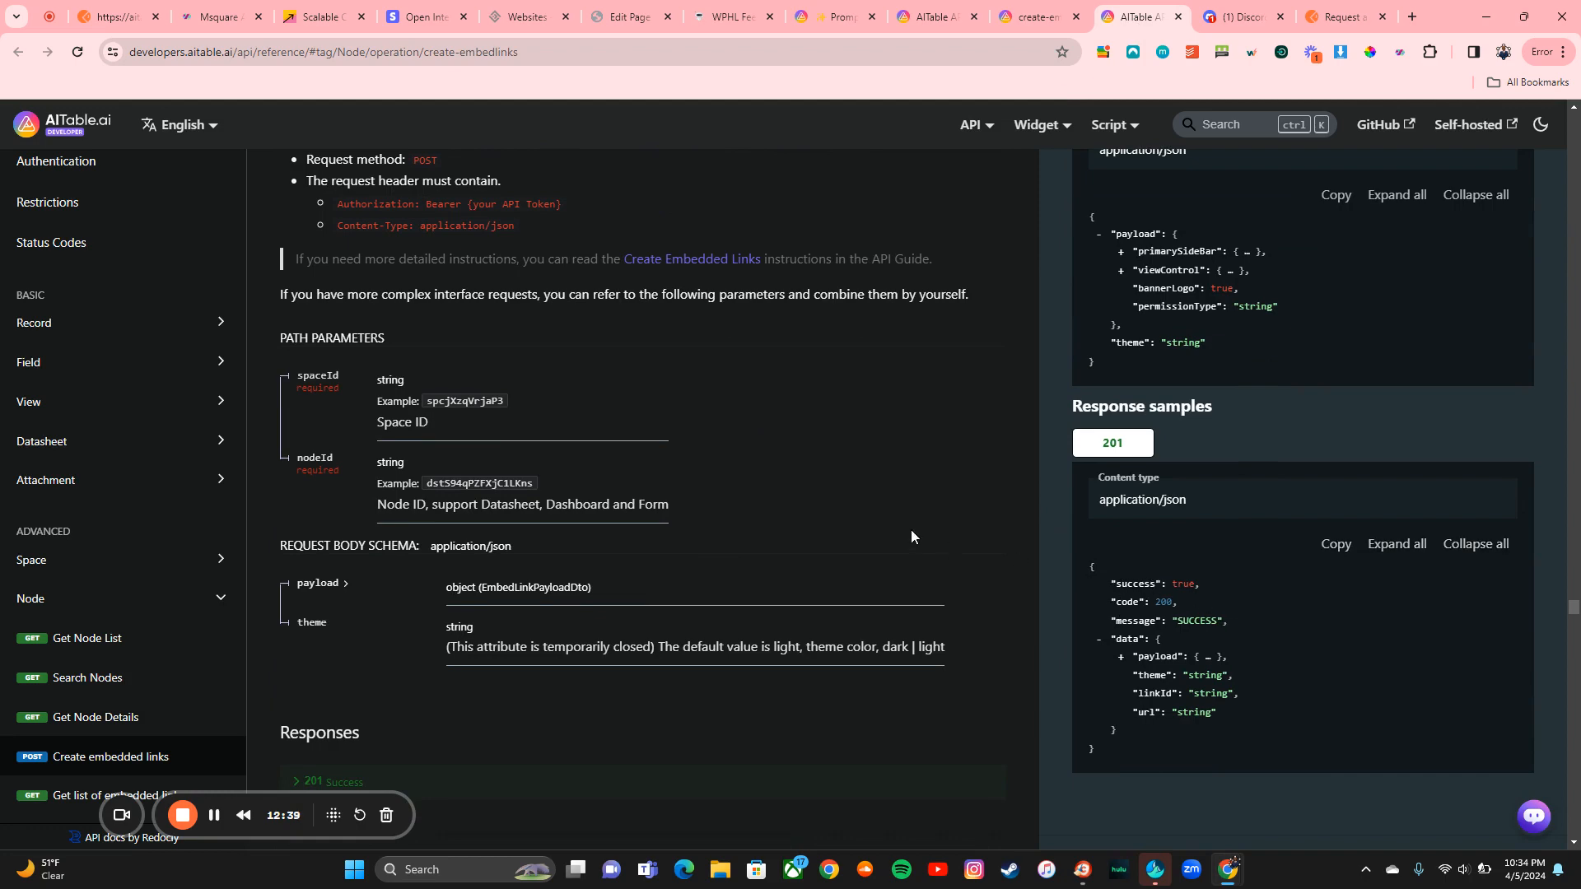
{"action": "scroll", "coordinate": [911, 537], "scroll_direction": "down", "scroll_amount": 3}
{"action": "scroll", "coordinate": [910, 537], "scroll_direction": "up", "scroll_amount": 8}
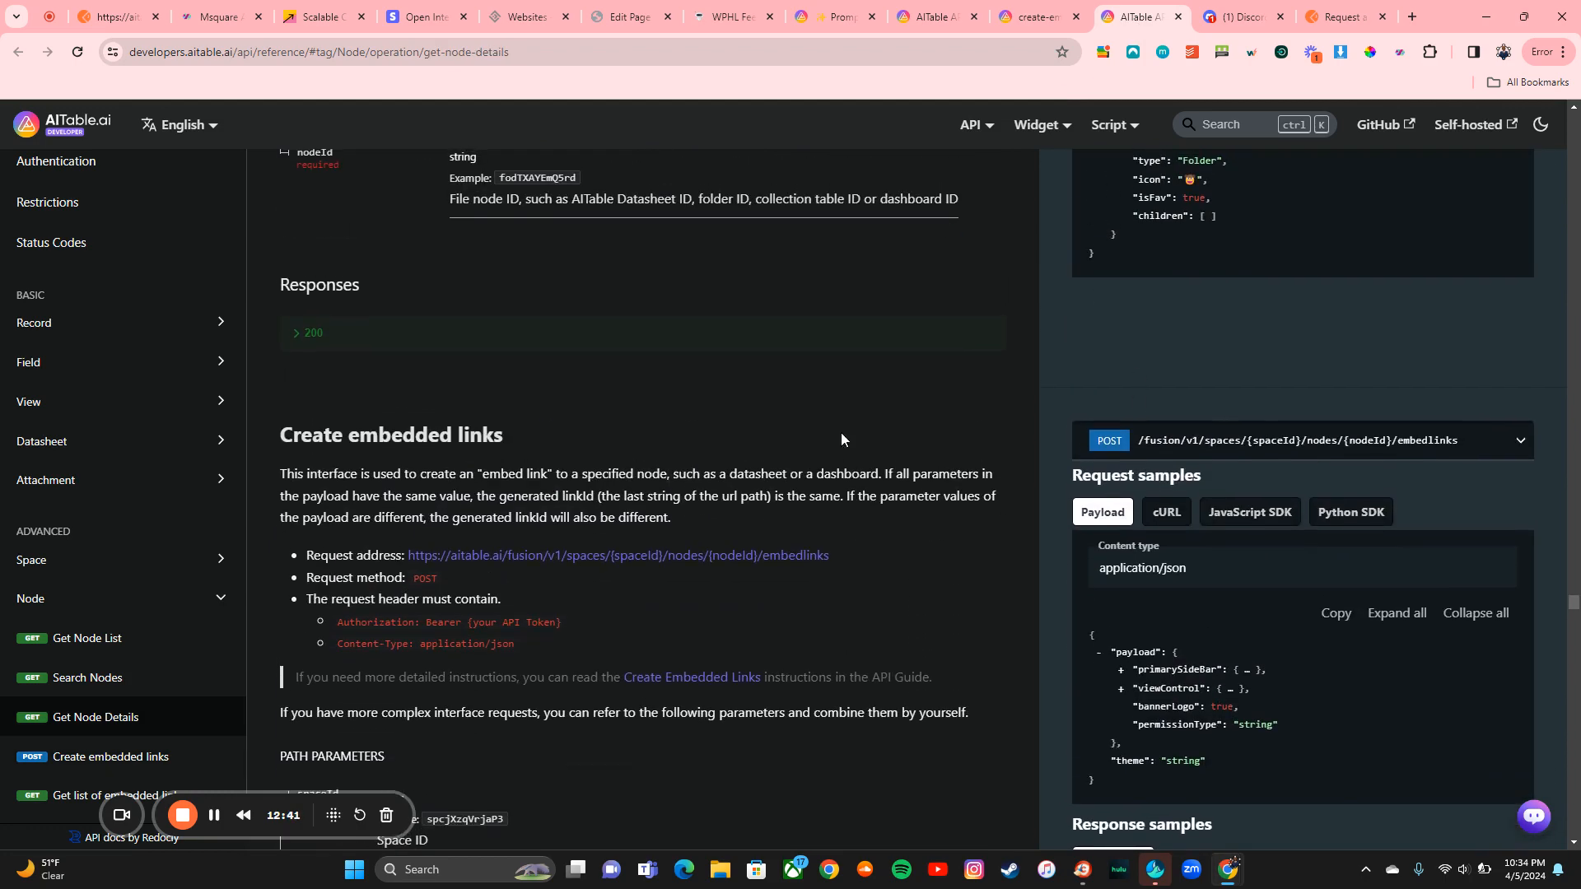
{"action": "scroll", "coordinate": [1176, 264], "scroll_direction": "up", "scroll_amount": 3}
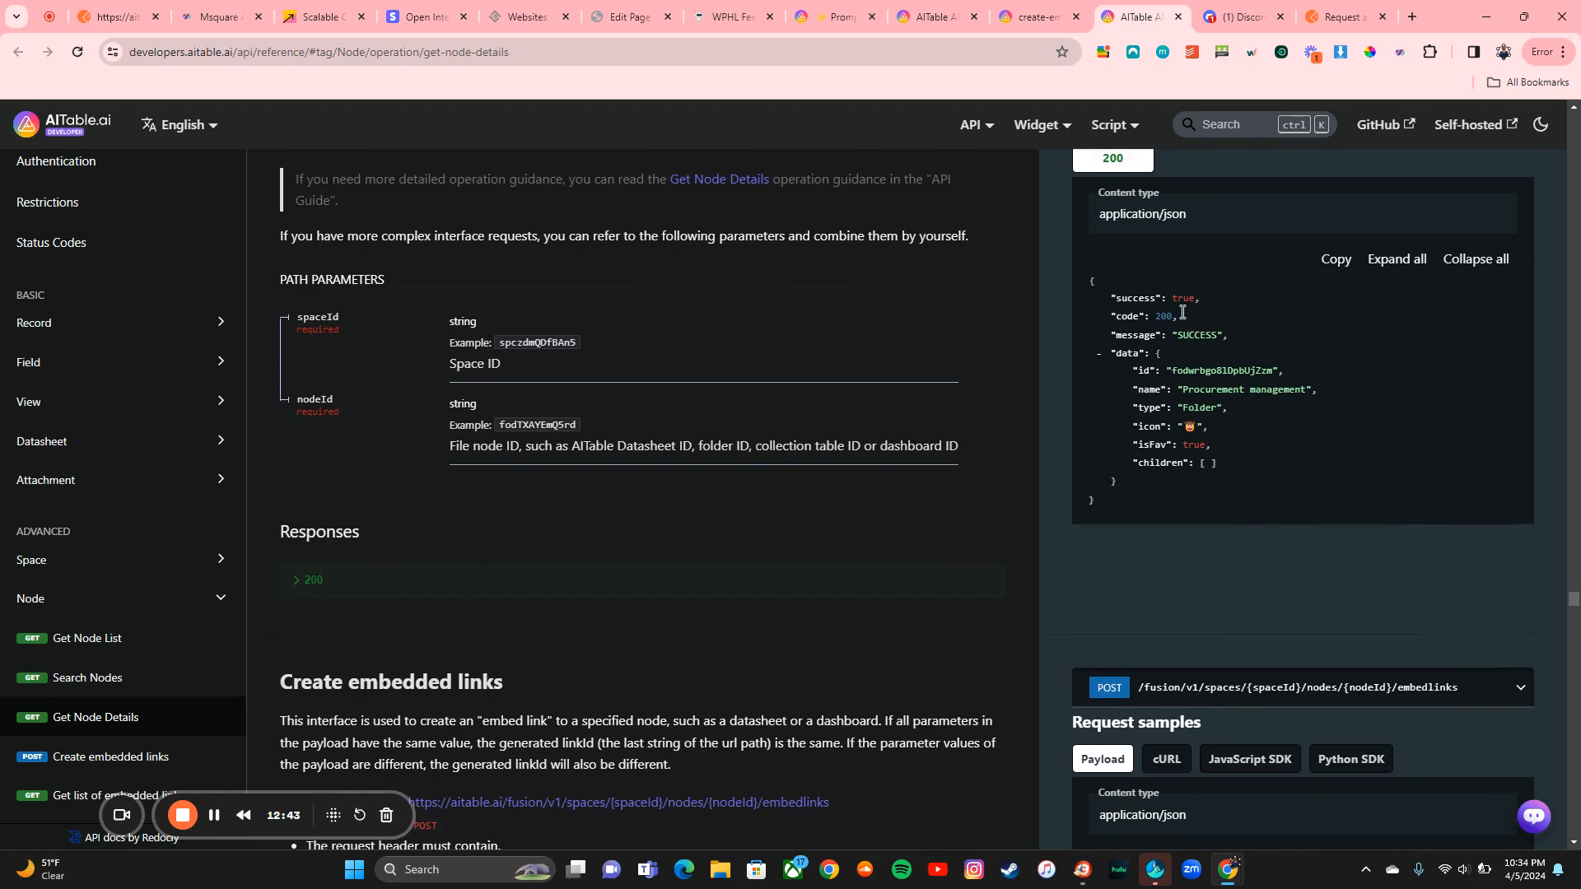
{"action": "scroll", "coordinate": [1004, 408], "scroll_direction": "down", "scroll_amount": 3}
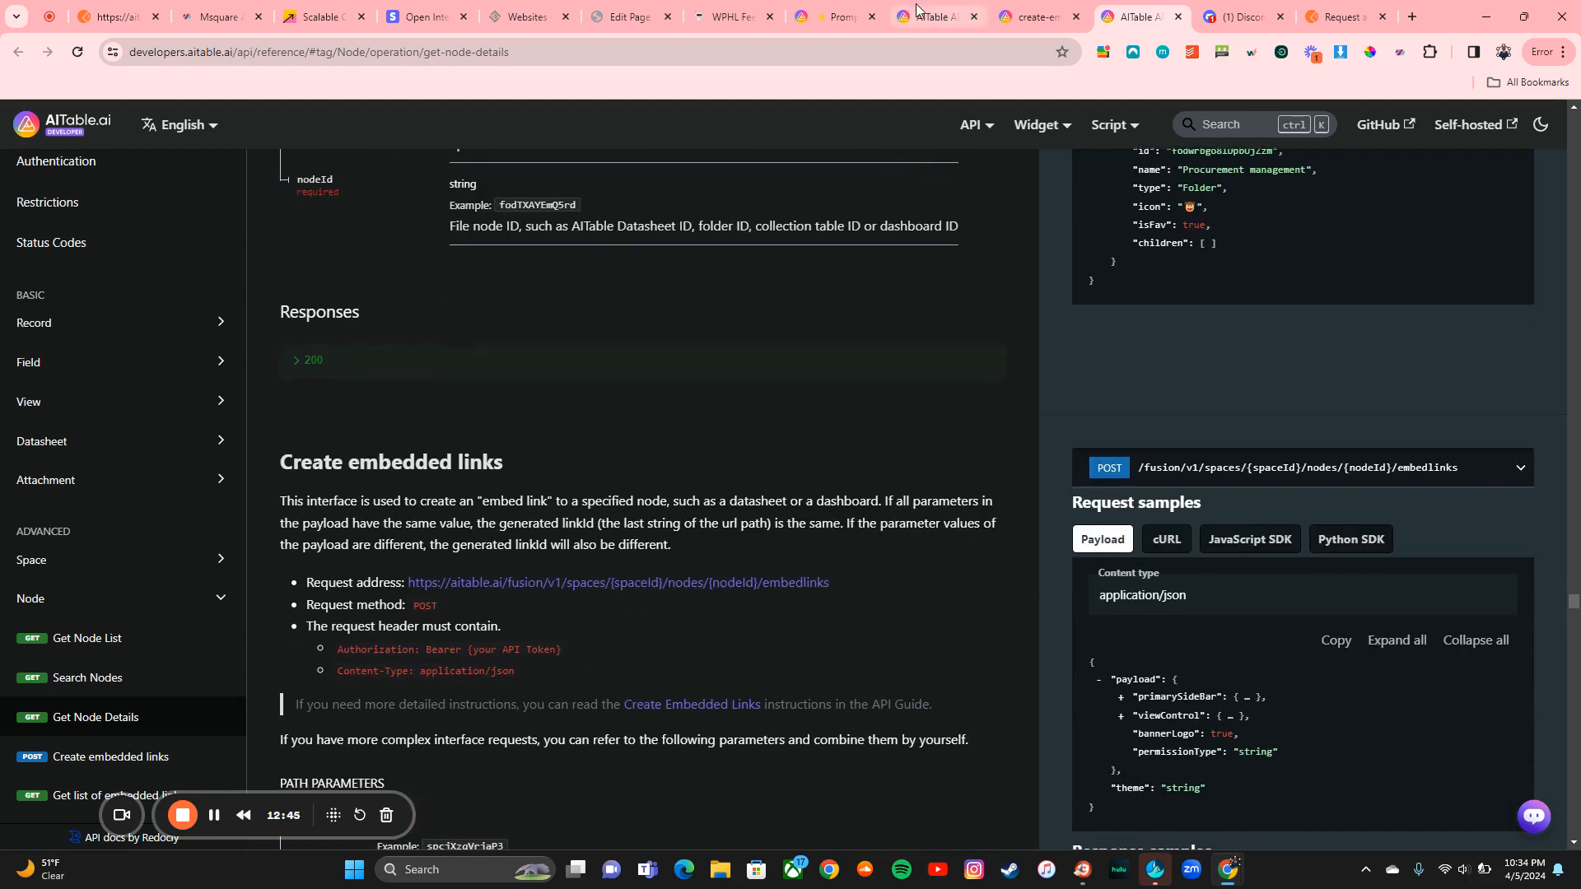
{"action": "left_click", "coordinate": [128, 17]}
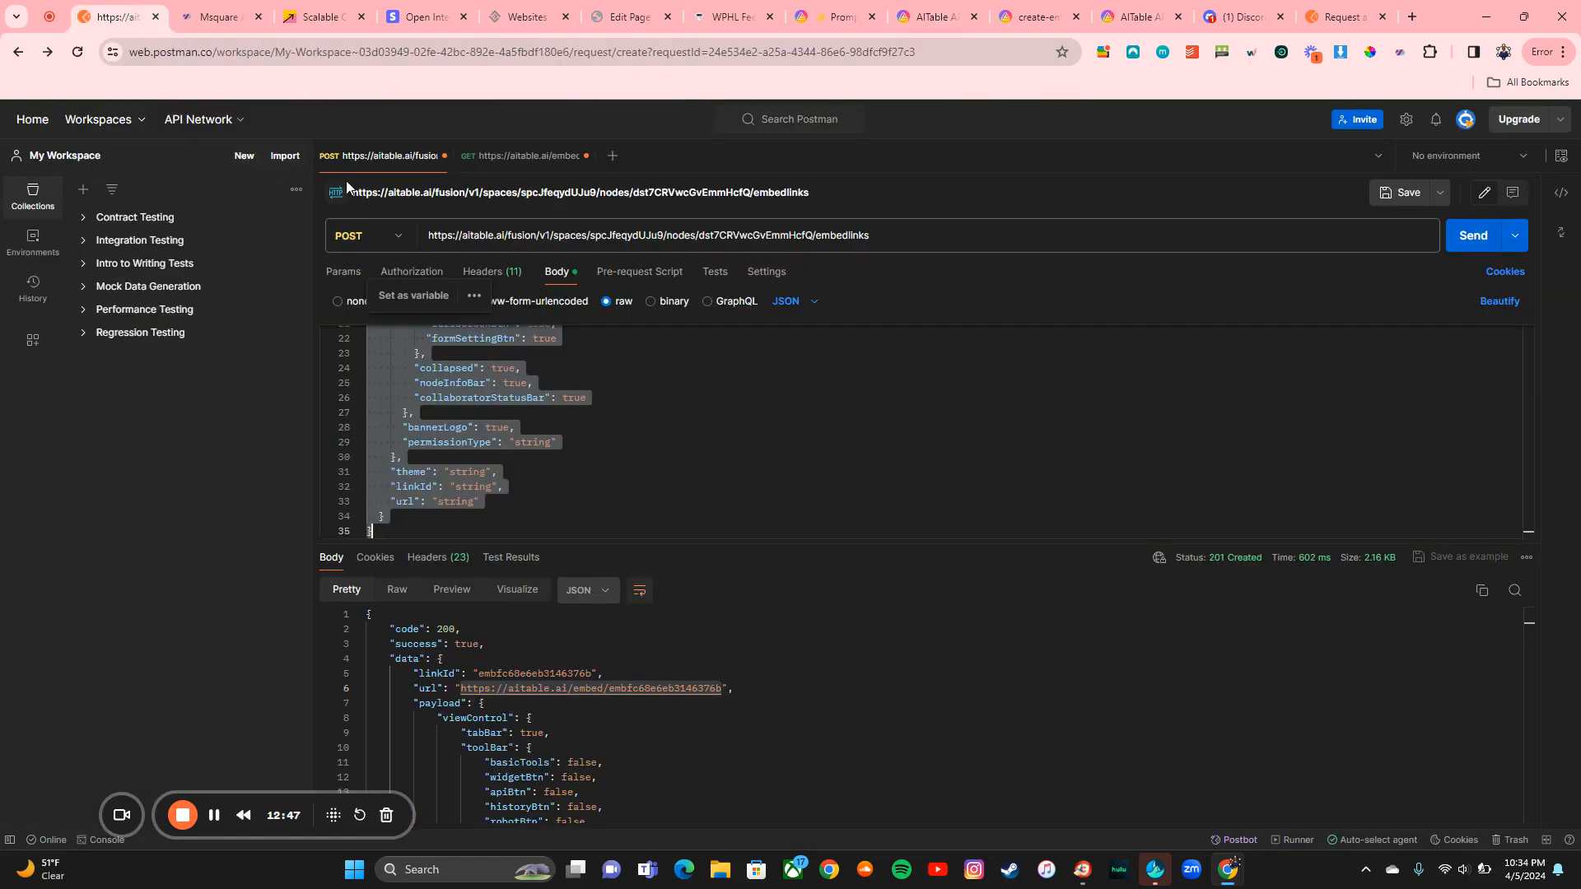
Step: Paste the copied JSON body into the new embedlinks request and send it
{"action": "scroll", "coordinate": [543, 401], "scroll_direction": "up", "scroll_amount": 6}
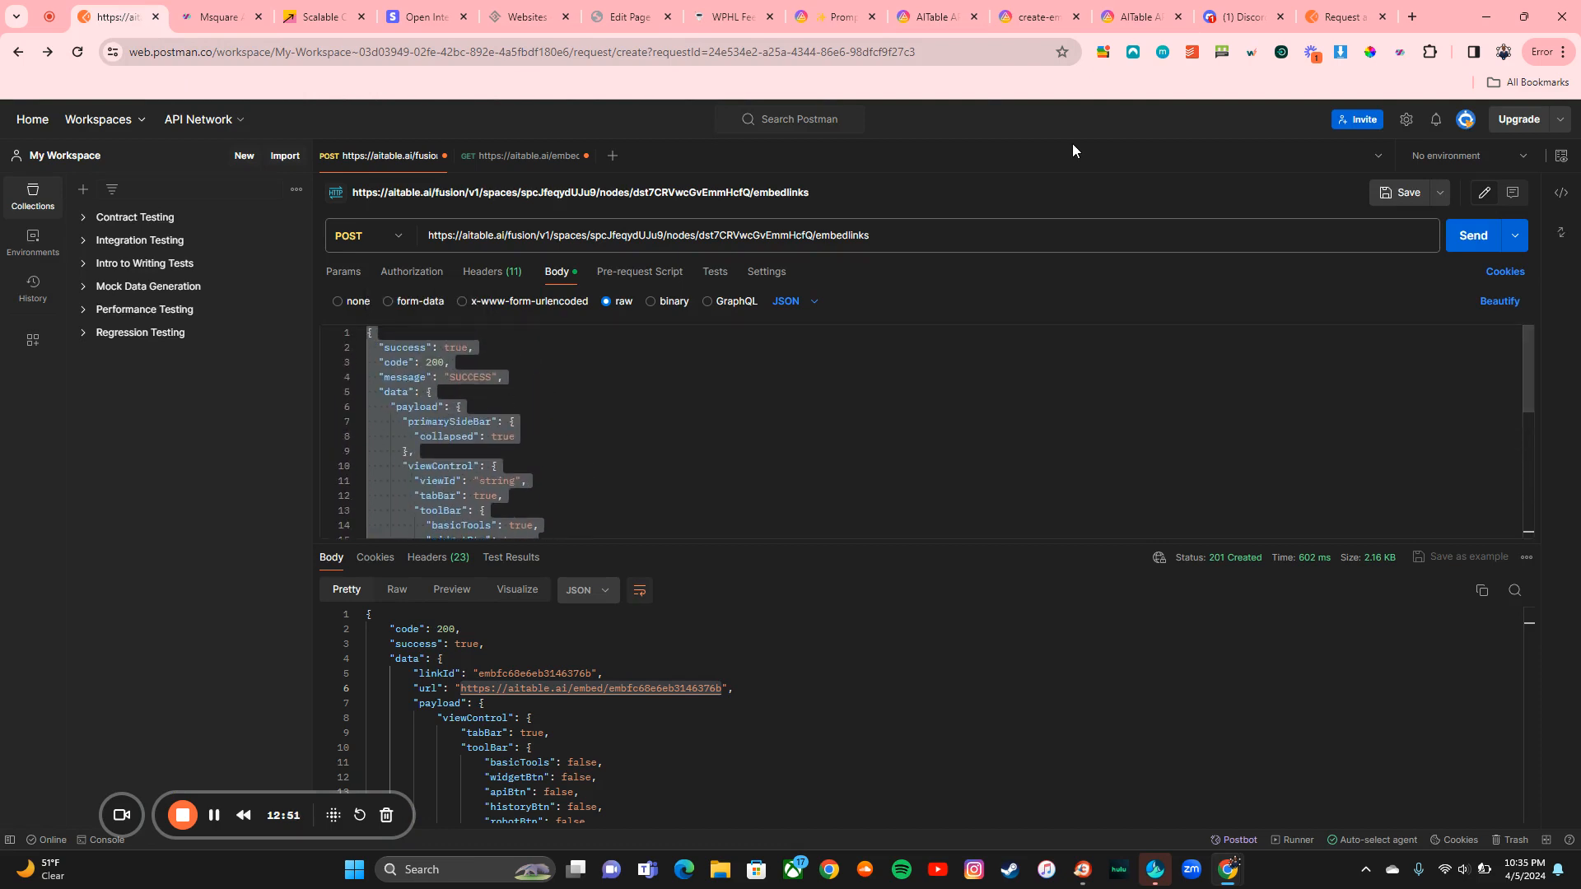
{"action": "left_click", "coordinate": [1341, 17]}
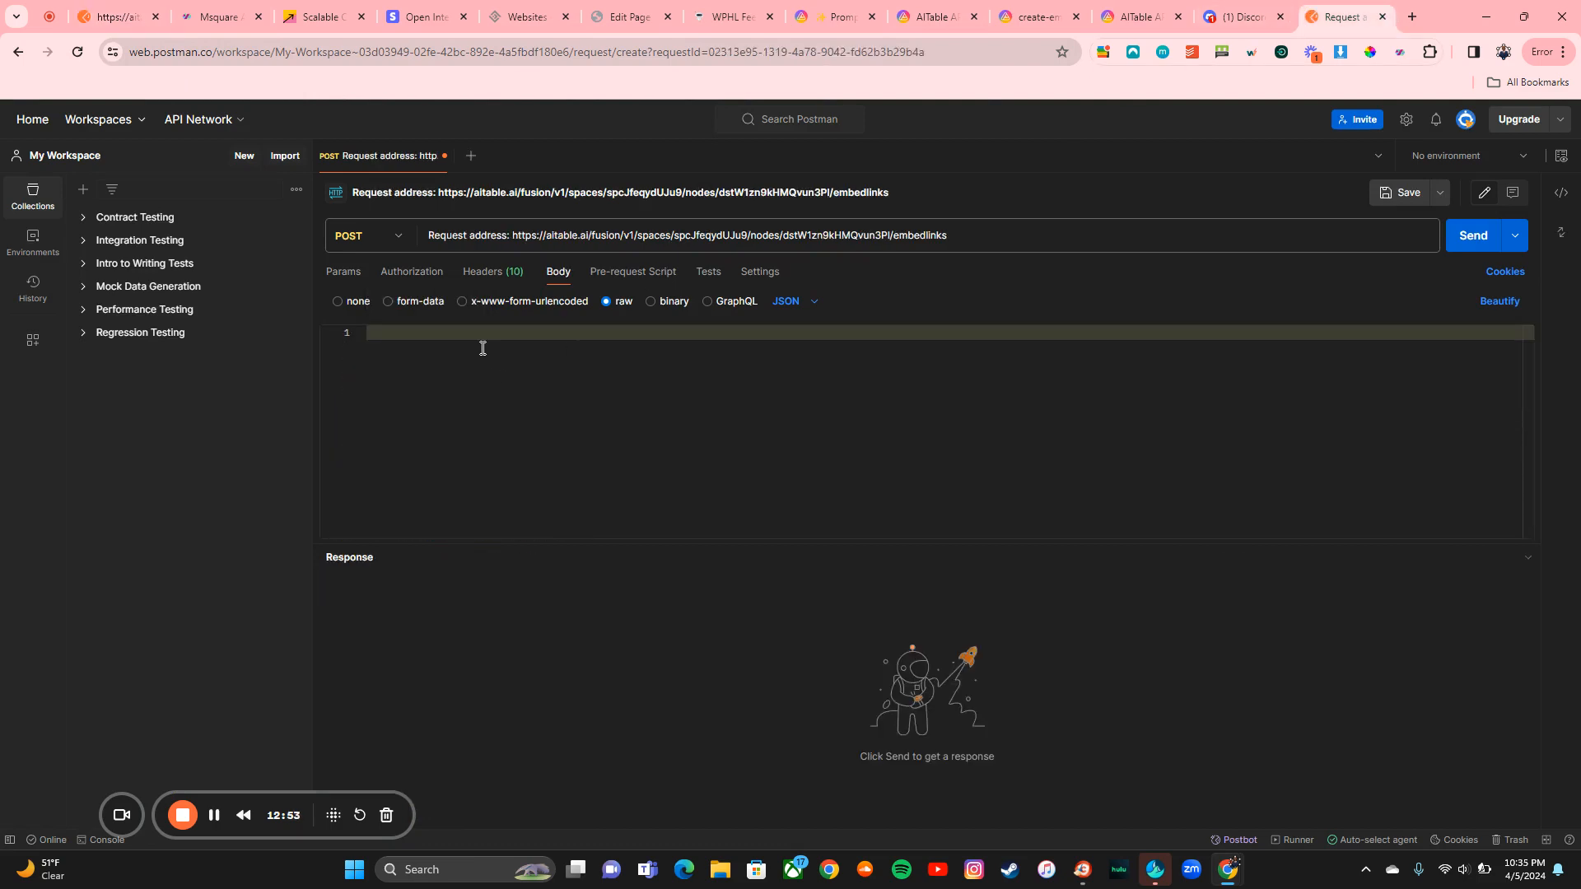
{"action": "key", "text": "ctrl+v"}
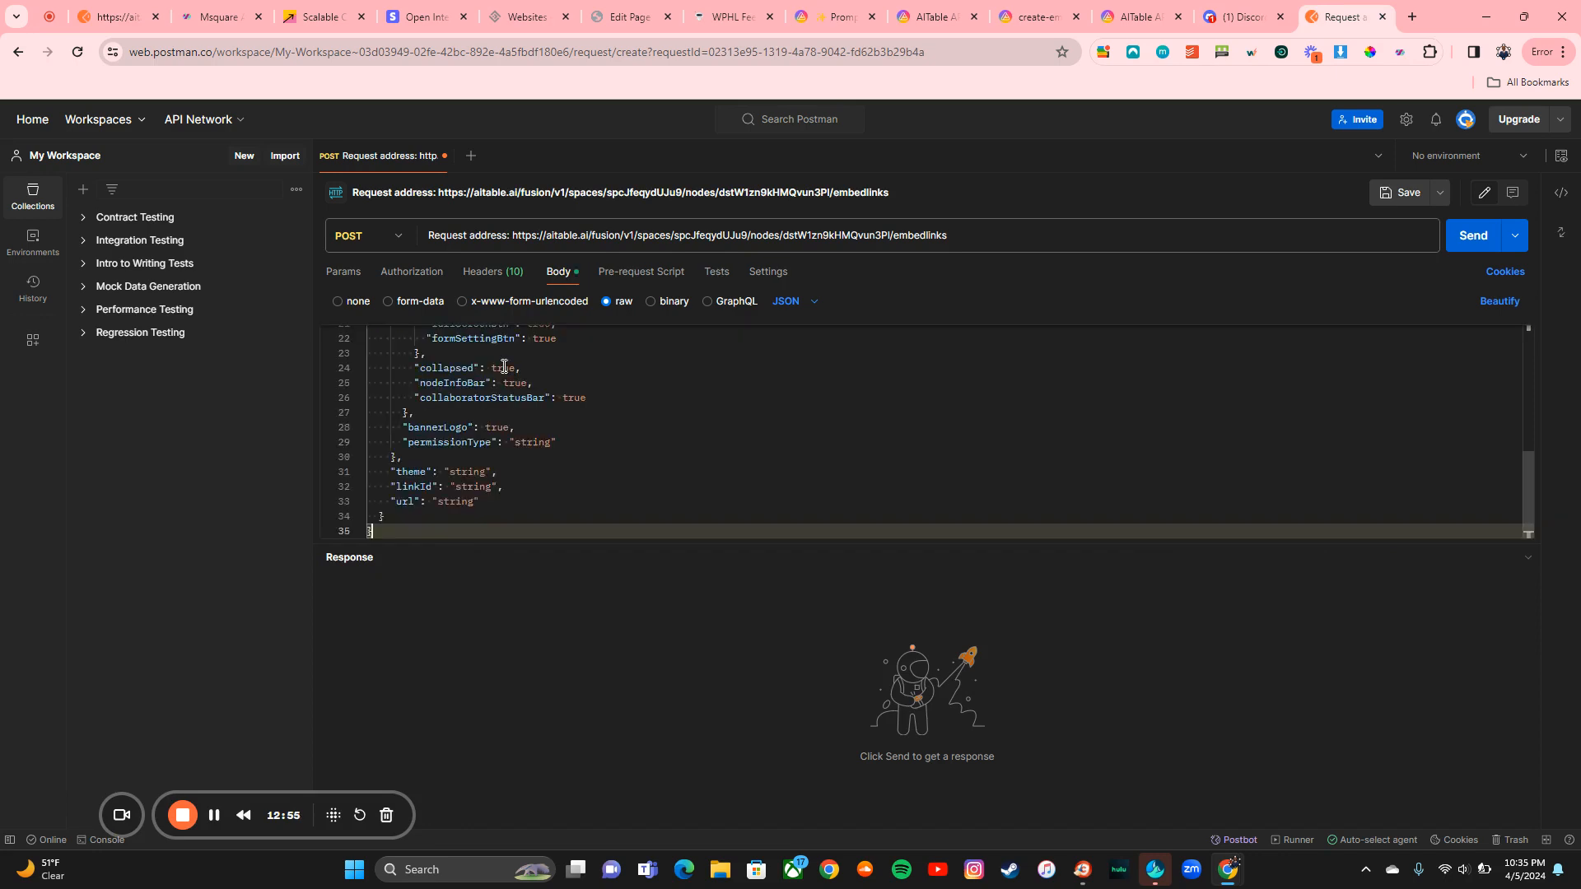
{"action": "scroll", "coordinate": [769, 419], "scroll_direction": "up", "scroll_amount": 4}
{"action": "scroll", "coordinate": [769, 418], "scroll_direction": "up", "scroll_amount": 3}
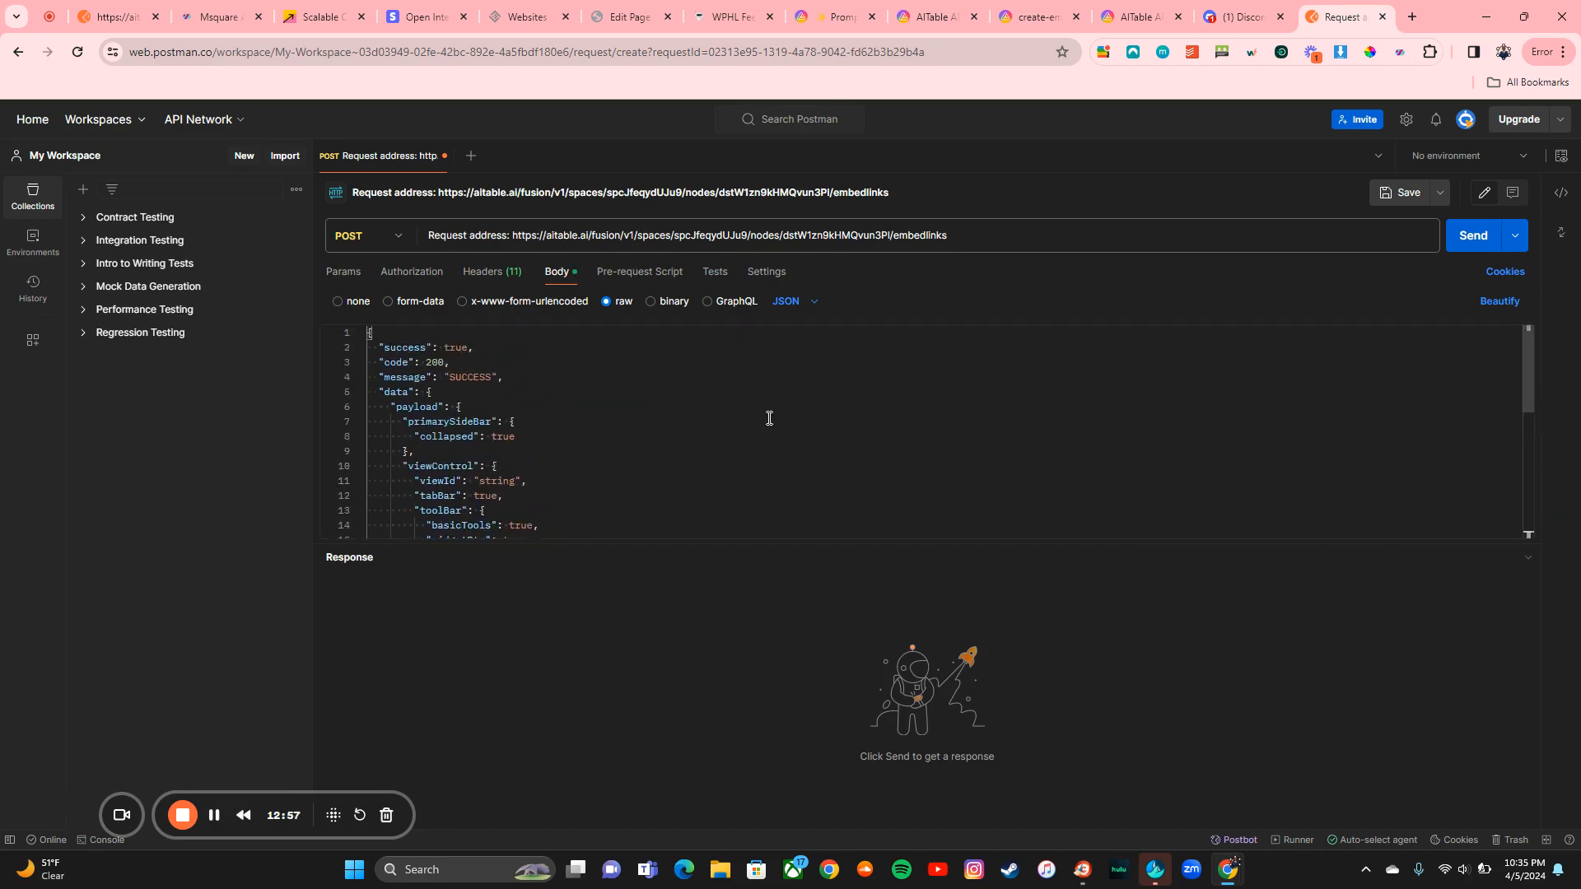
{"action": "left_click", "coordinate": [1475, 239]}
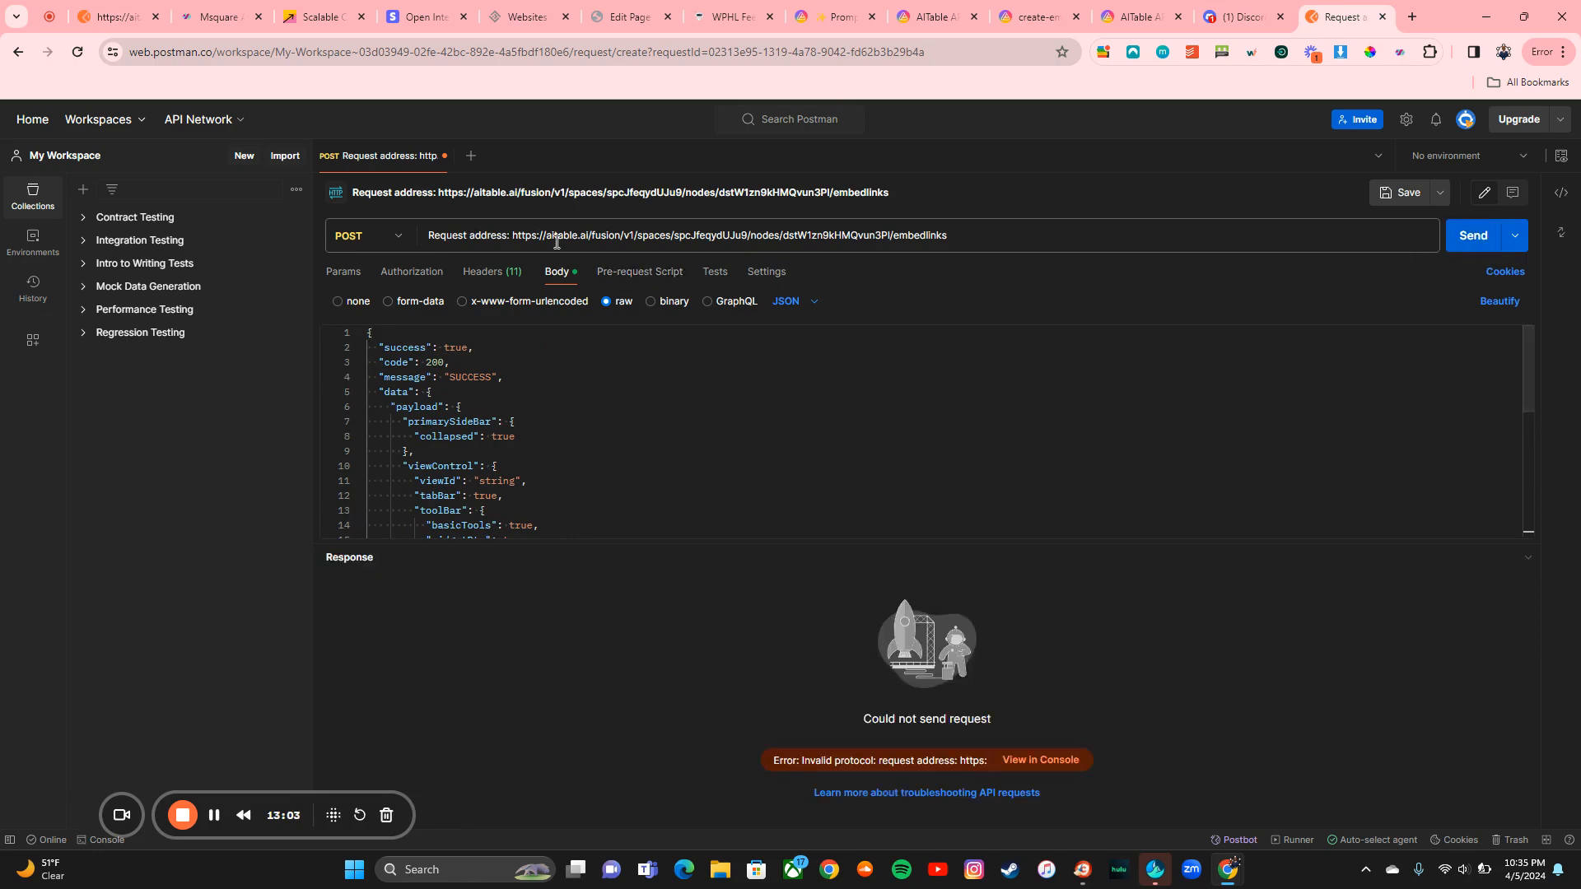
Step: Remove the 'Request address: ' prefix from the URL, resend, and copy the returned embed URL
{"action": "left_click", "coordinate": [516, 238]}
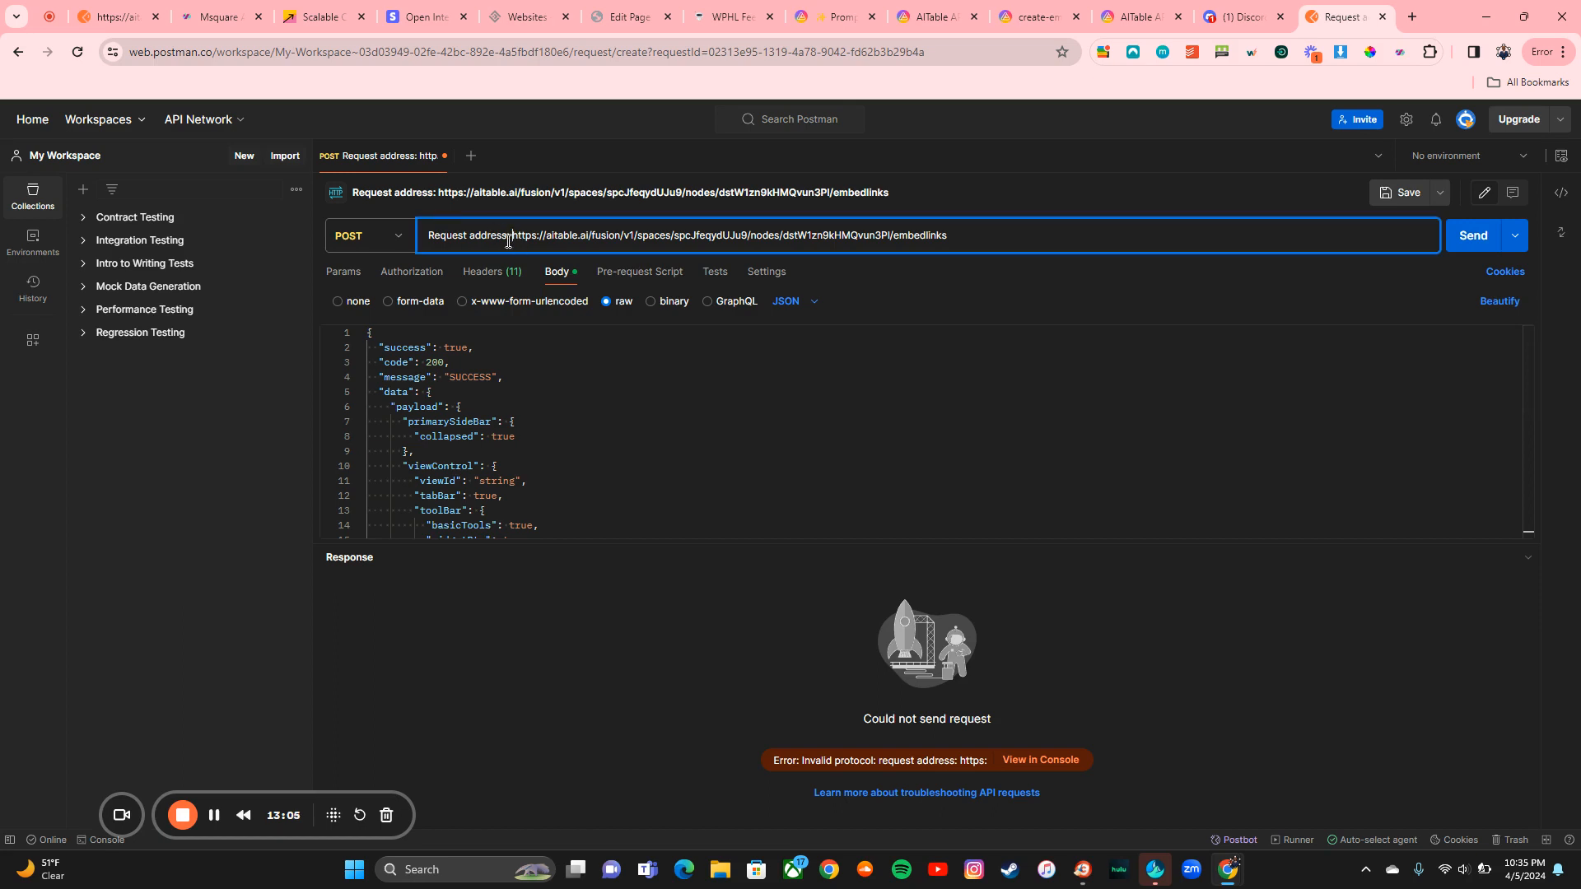
{"action": "key", "text": "BackSpace"}
{"action": "key", "text": "BackSpace"}
{"action": "key", "text": "BackSpace"}
{"action": "key", "text": "BackSpace"}
{"action": "key", "text": "BackSpace"}
{"action": "key", "text": "BackSpace"}
{"action": "key", "text": "BackSpace"}
{"action": "key", "text": "BackSpace"}
{"action": "key", "text": "BackSpace"}
{"action": "key", "text": "BackSpace"}
{"action": "key", "text": "BackSpace"}
{"action": "key", "text": "BackSpace"}
{"action": "key", "text": "BackSpace"}
{"action": "key", "text": "BackSpace"}
{"action": "key", "text": "BackSpace"}
{"action": "key", "text": "BackSpace"}
{"action": "key", "text": "BackSpace"}
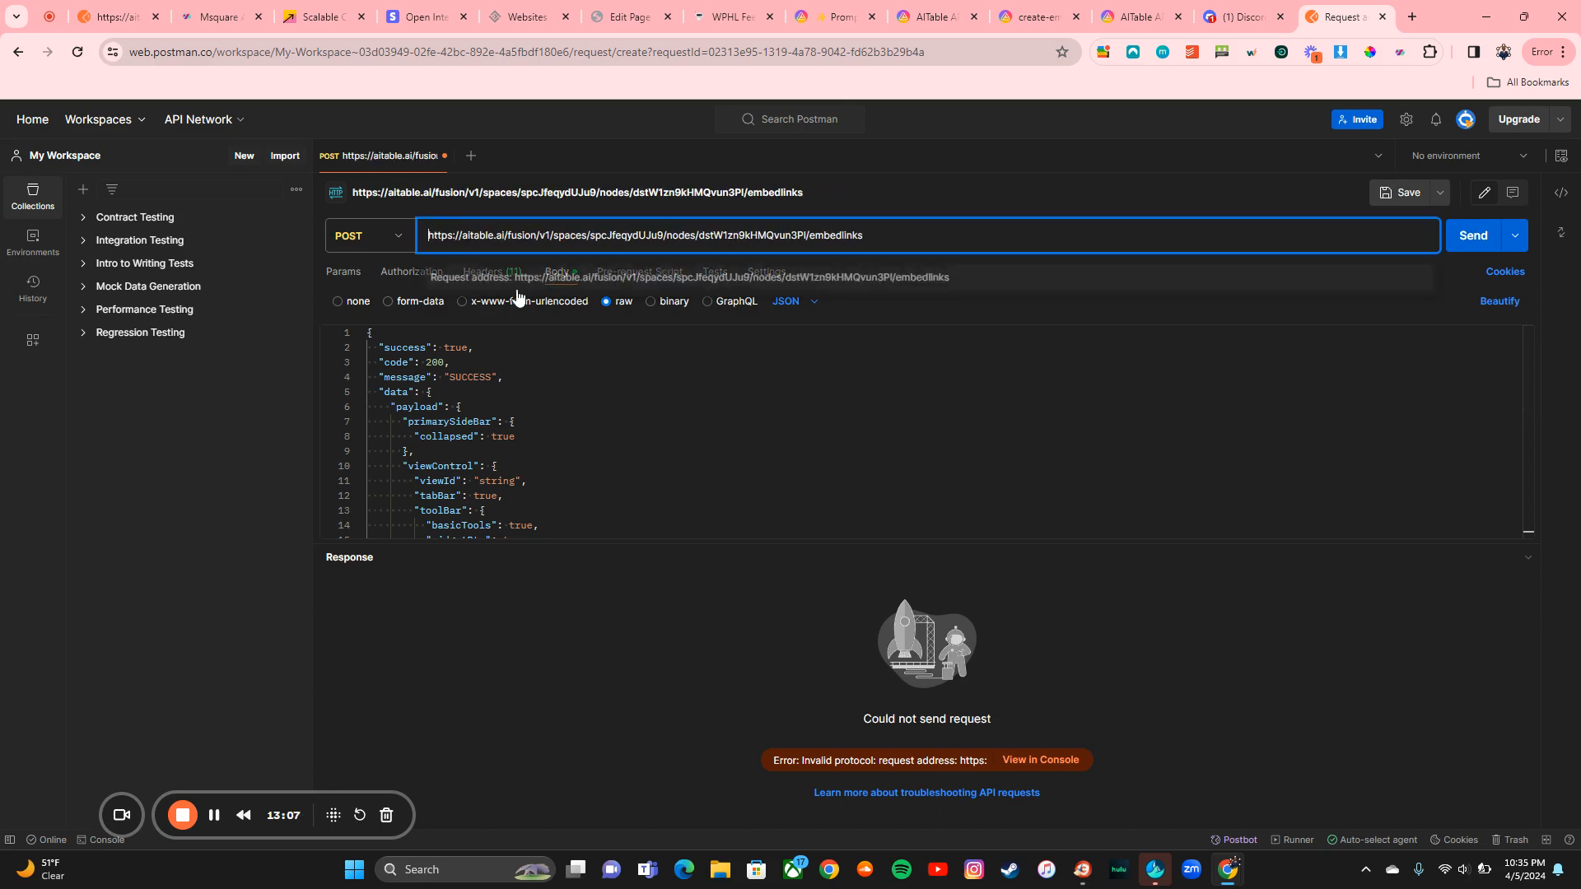
{"action": "left_click", "coordinate": [1473, 246]}
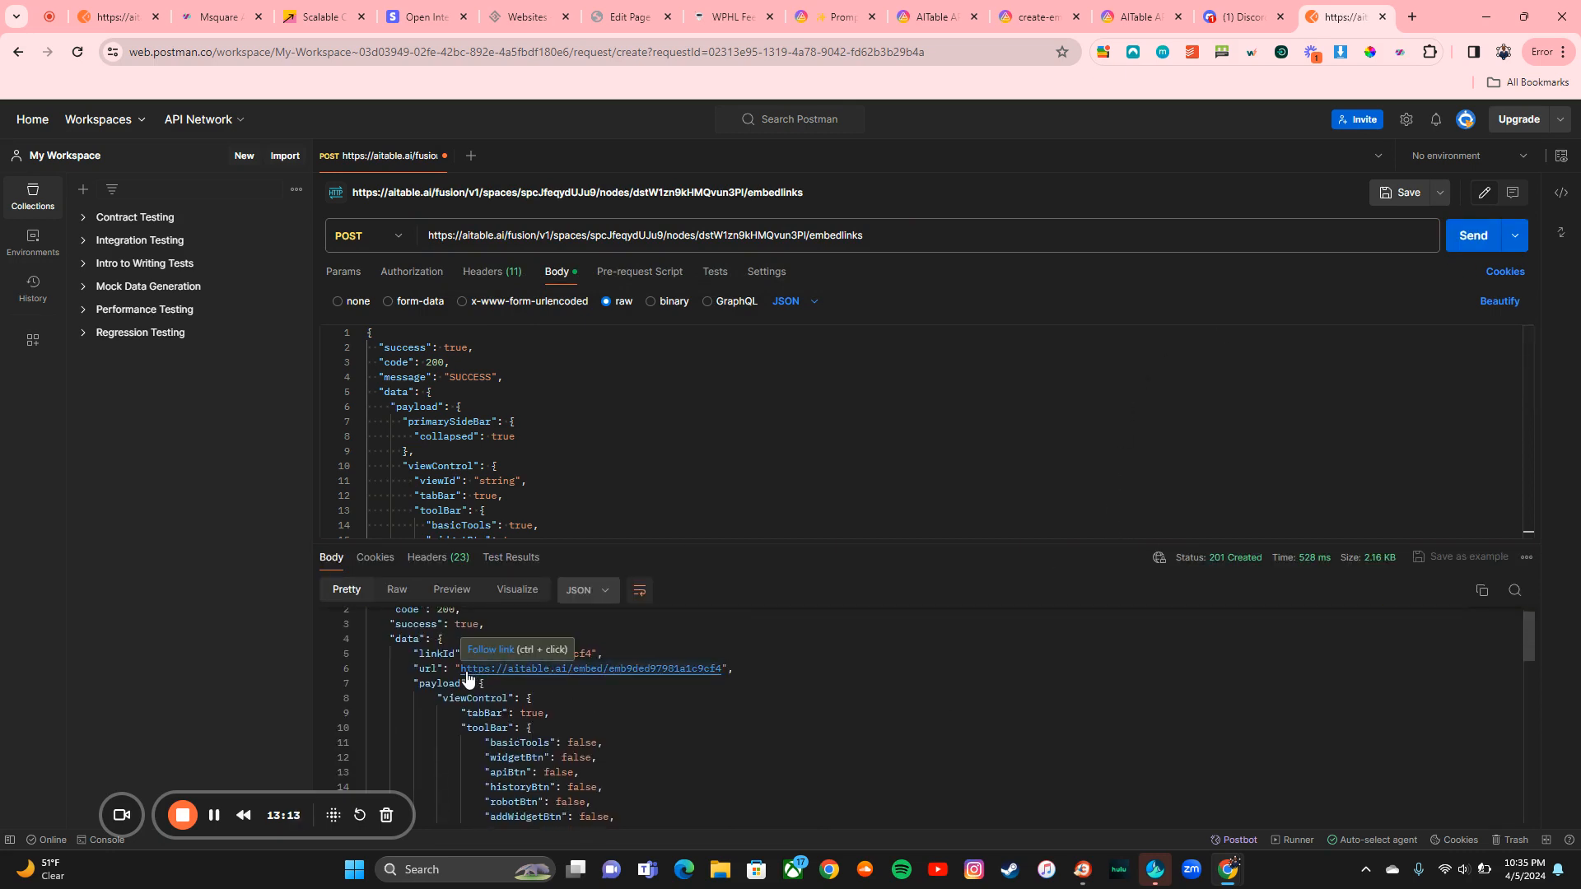
{"action": "left_click_drag", "start_coordinate": [460, 672], "coordinate": [704, 675]}
{"action": "key", "text": "ctrl+c"}
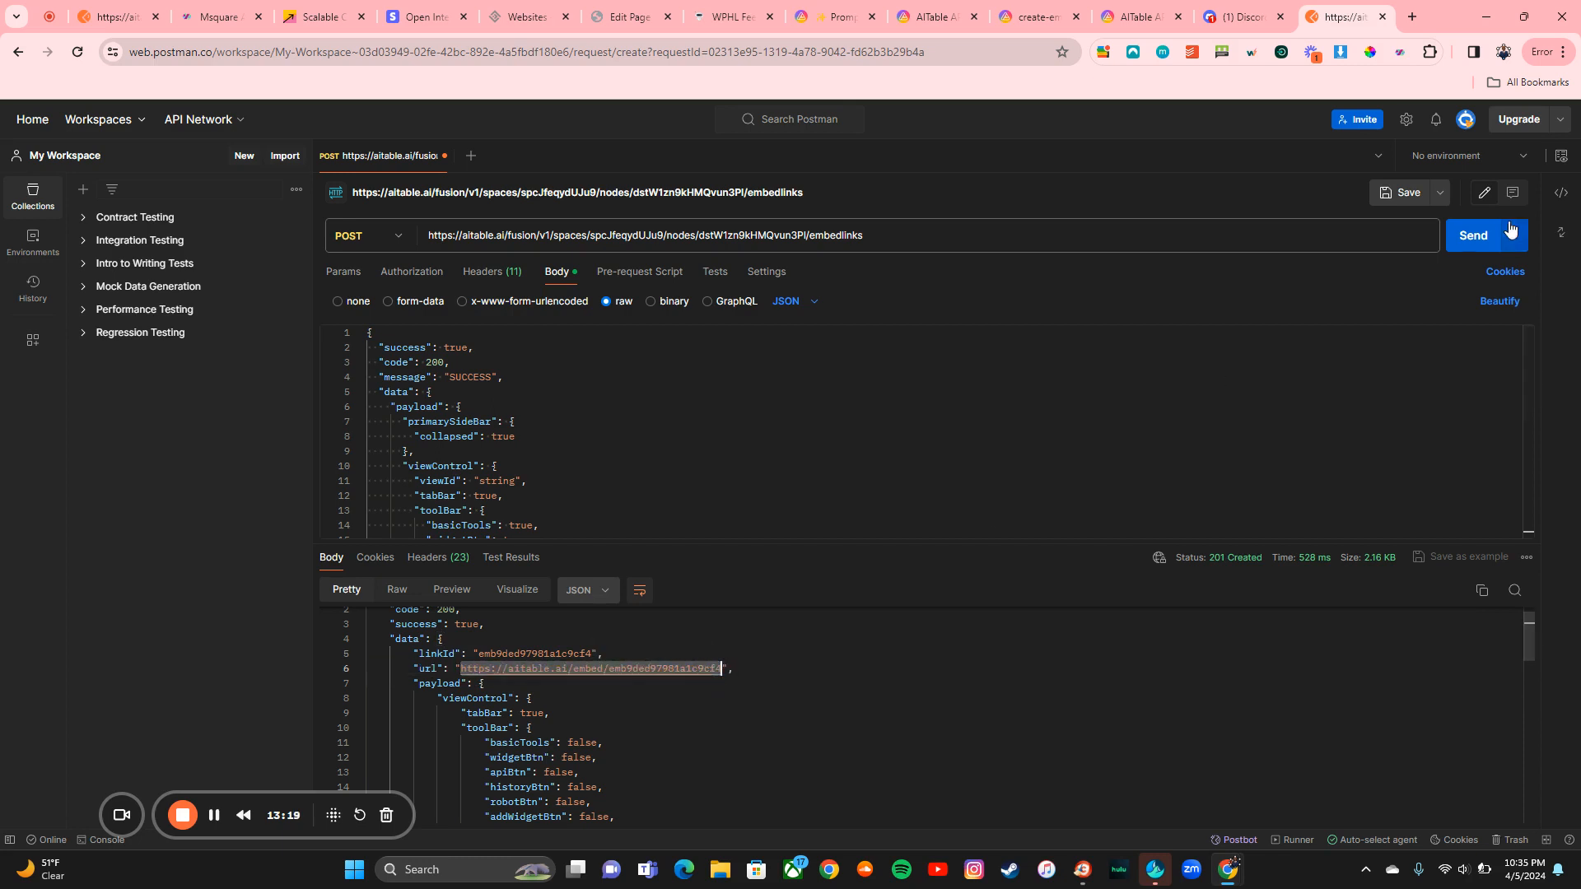
Step: Load the embed URL in a new incognito window and scroll through the Prompt Packs grid
{"action": "left_click", "coordinate": [1563, 52]}
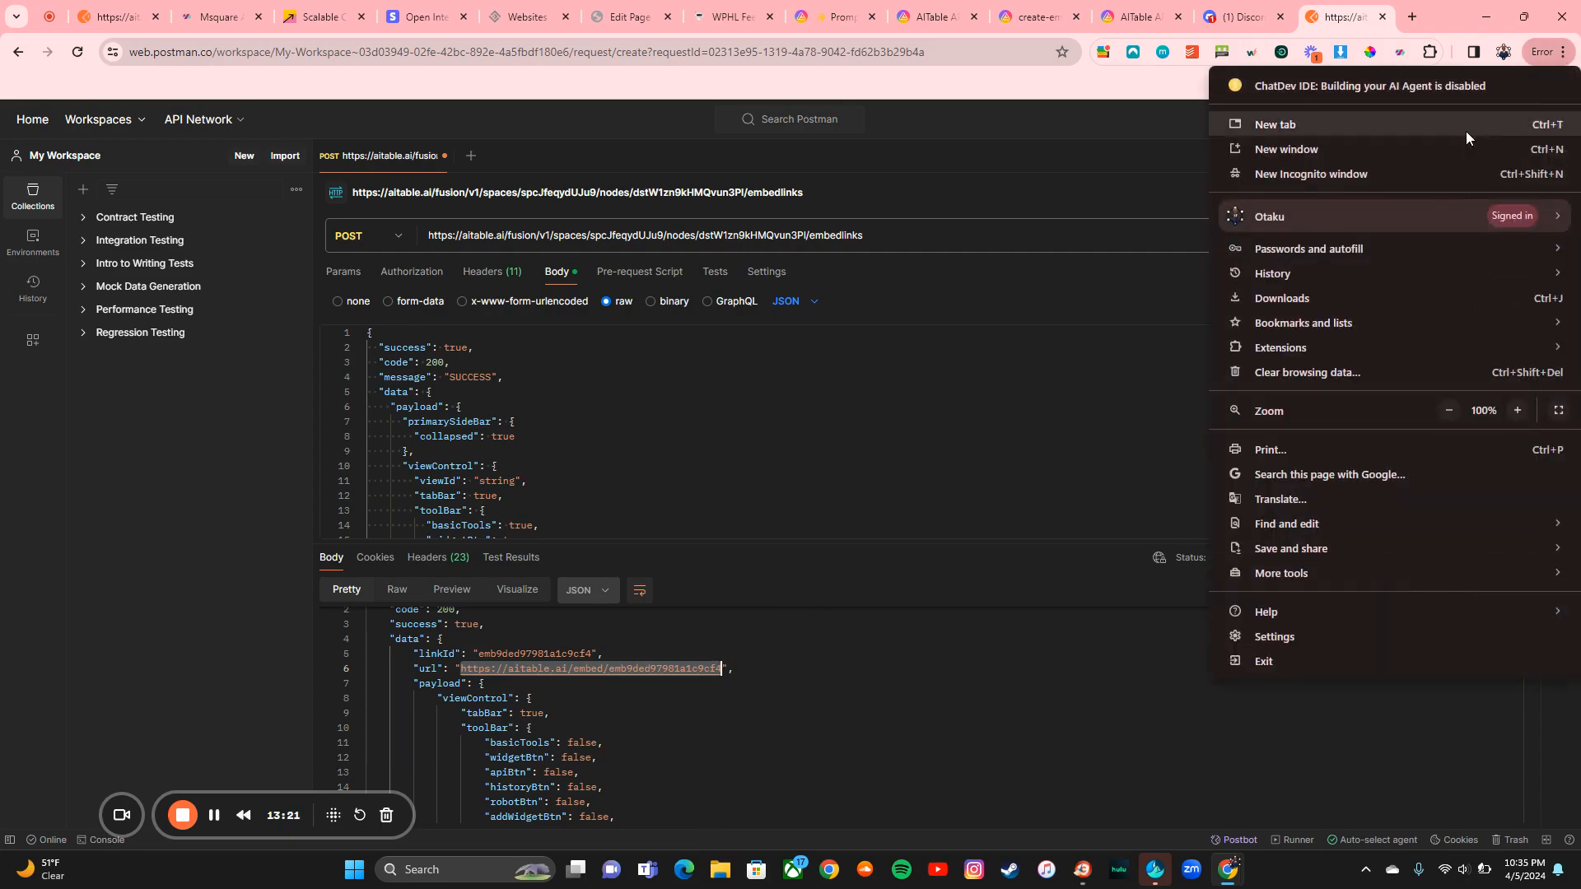
{"action": "left_click", "coordinate": [1395, 171]}
{"action": "key", "text": "ctrl+v"}
{"action": "key", "text": "Return"}
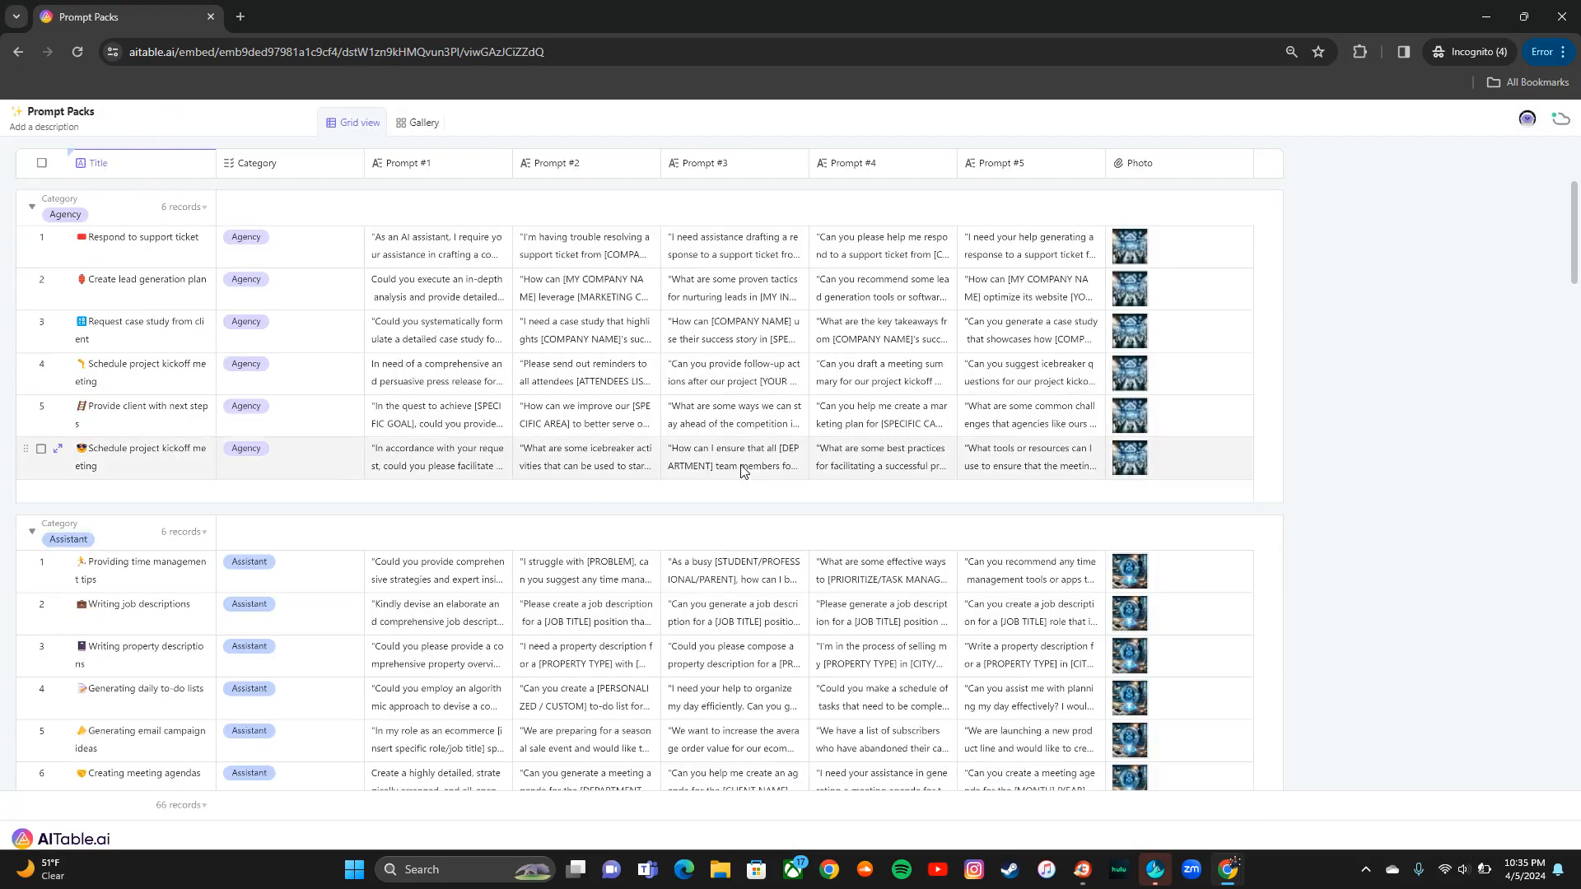
{"action": "scroll", "coordinate": [741, 471], "scroll_direction": "down", "scroll_amount": 2}
{"action": "scroll", "coordinate": [740, 471], "scroll_direction": "down", "scroll_amount": 2}
{"action": "scroll", "coordinate": [740, 471], "scroll_direction": "down", "scroll_amount": 20}
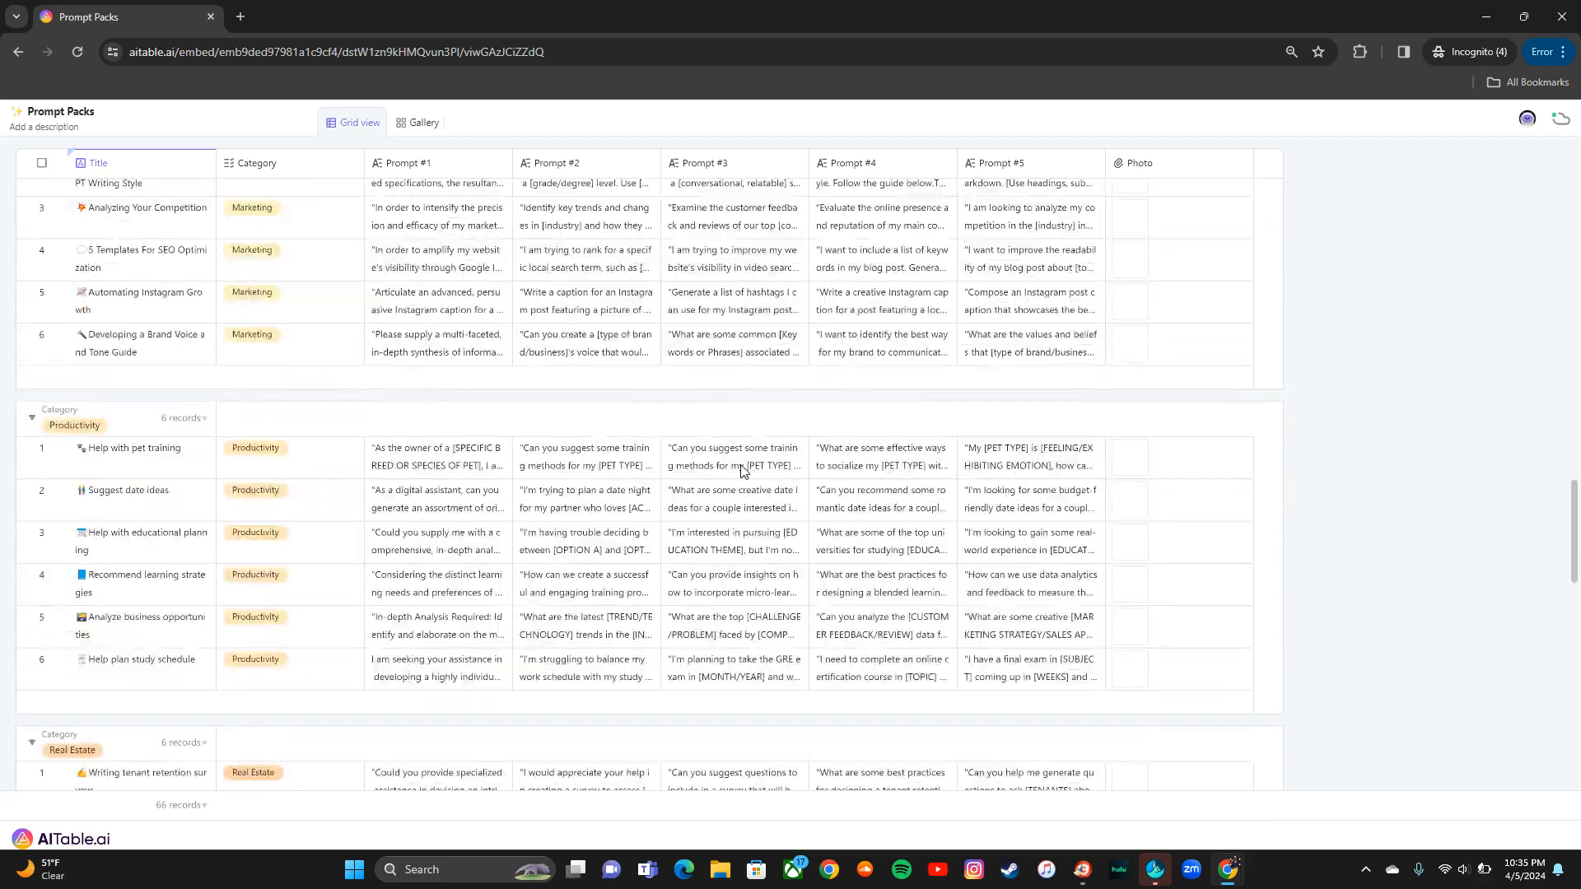
{"action": "scroll", "coordinate": [741, 471], "scroll_direction": "down", "scroll_amount": 3}
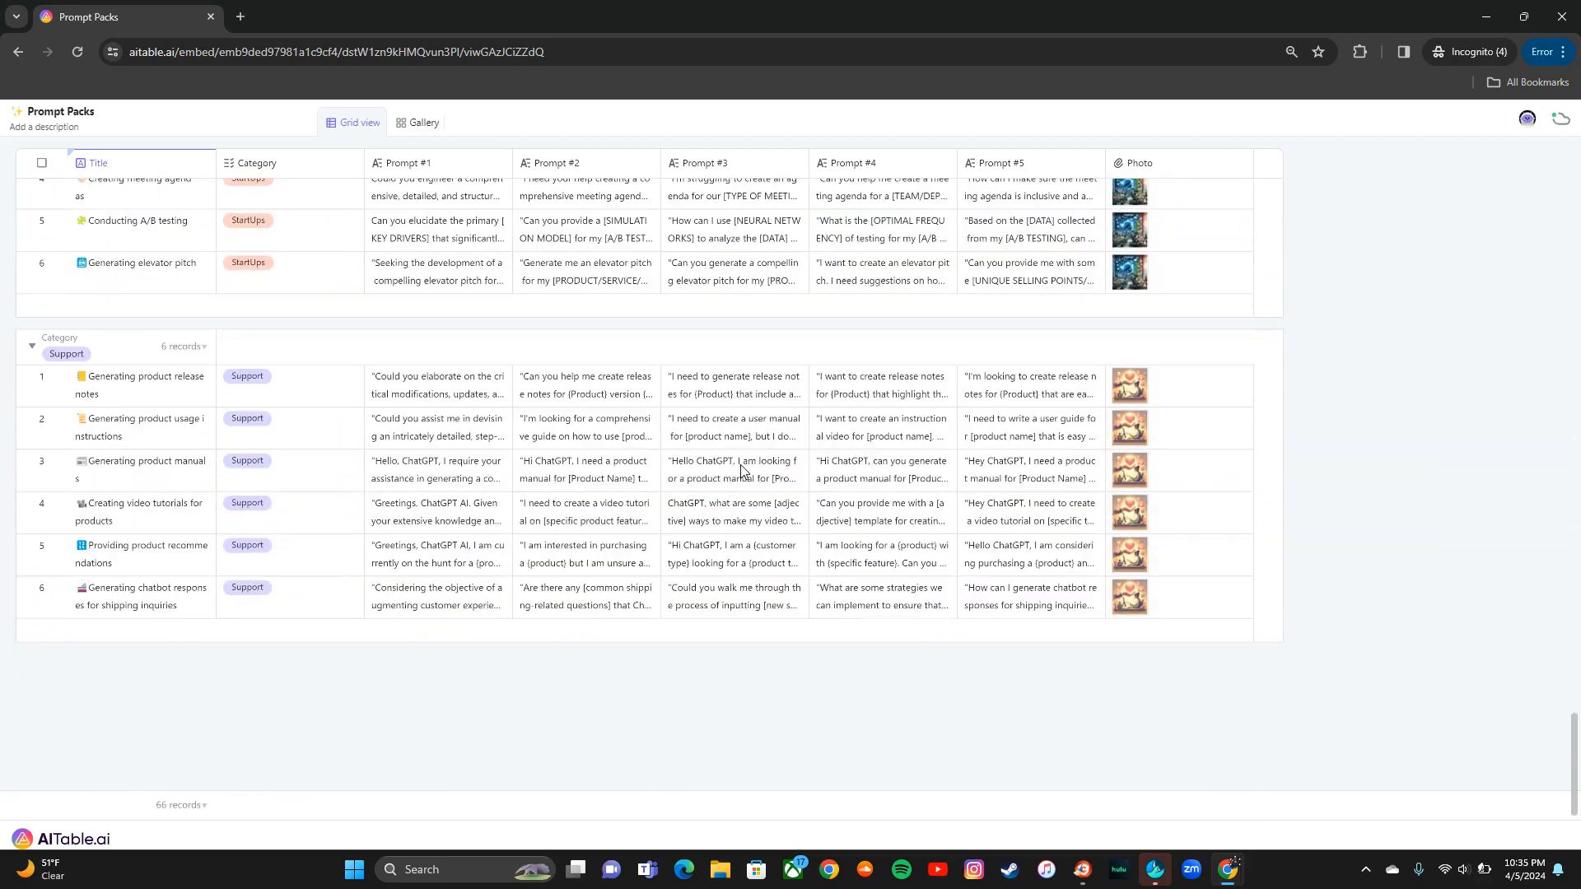
{"action": "scroll", "coordinate": [741, 471], "scroll_direction": "up", "scroll_amount": 20}
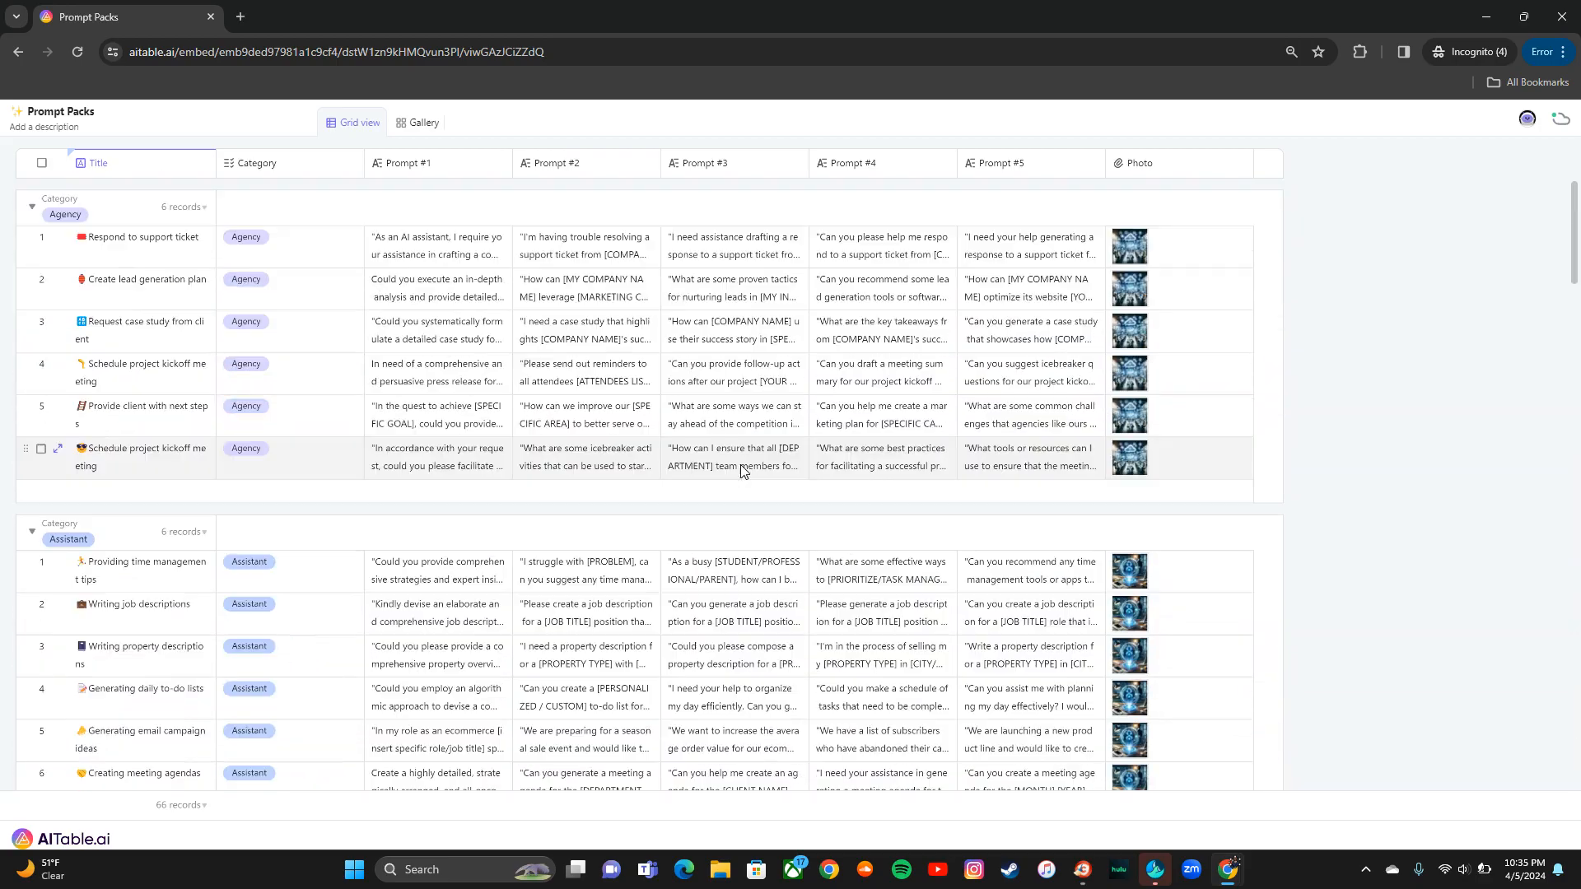
Step: Switch the embedded Prompt Packs to the Gallery view and scroll through the cards
{"action": "left_click", "coordinate": [422, 123]}
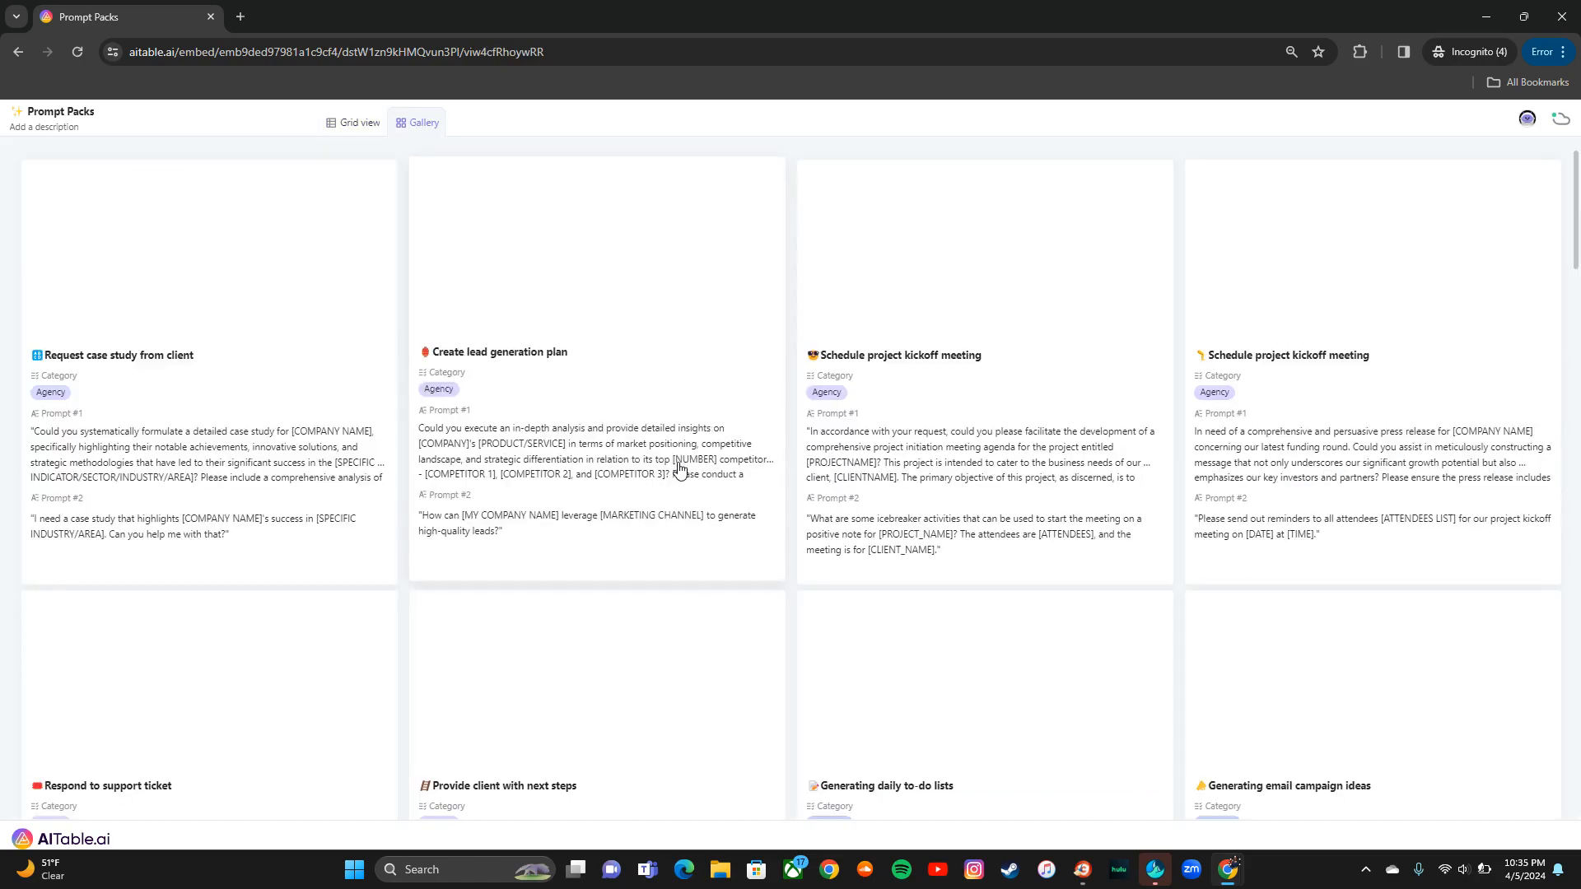
{"action": "scroll", "coordinate": [680, 469], "scroll_direction": "down", "scroll_amount": 3}
{"action": "scroll", "coordinate": [680, 469], "scroll_direction": "down", "scroll_amount": 15}
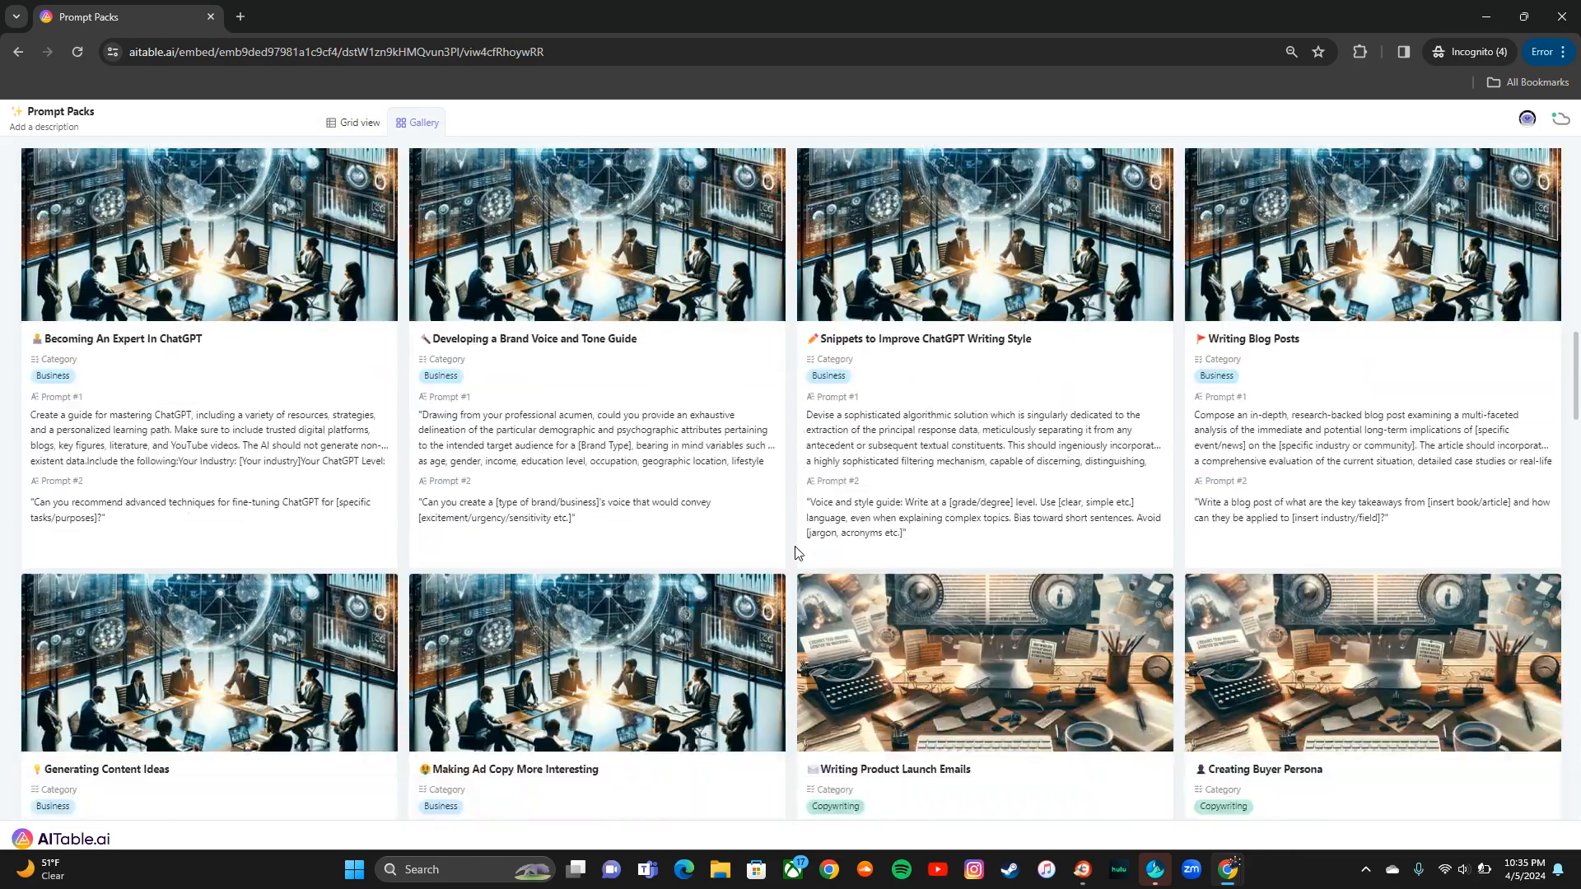
{"action": "scroll", "coordinate": [793, 545], "scroll_direction": "down", "scroll_amount": 10}
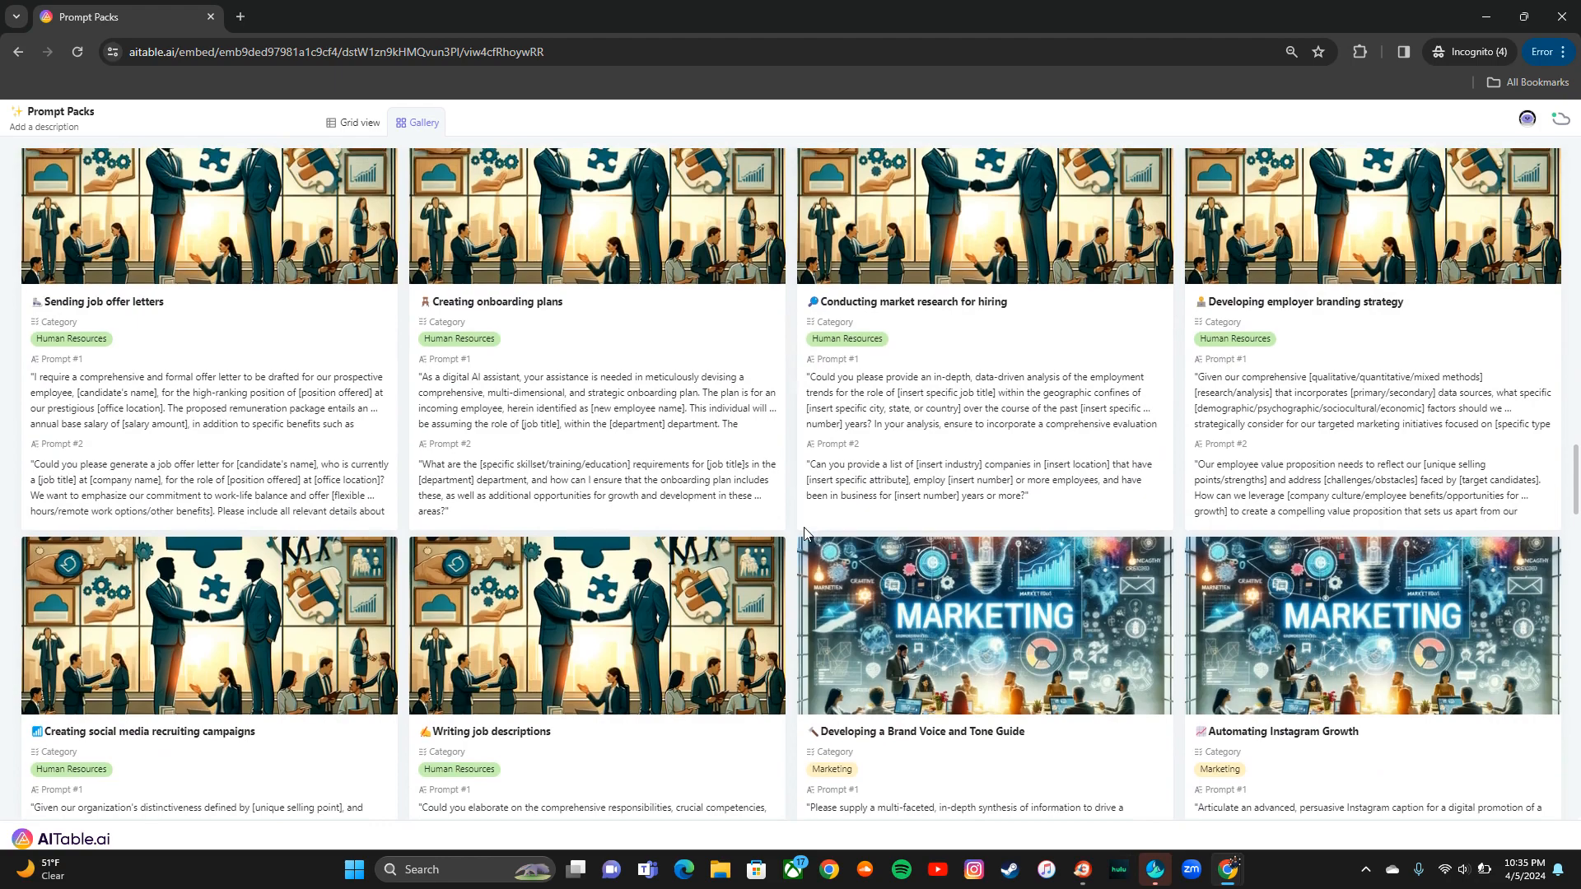
{"action": "scroll", "coordinate": [804, 533], "scroll_direction": "down", "scroll_amount": 10}
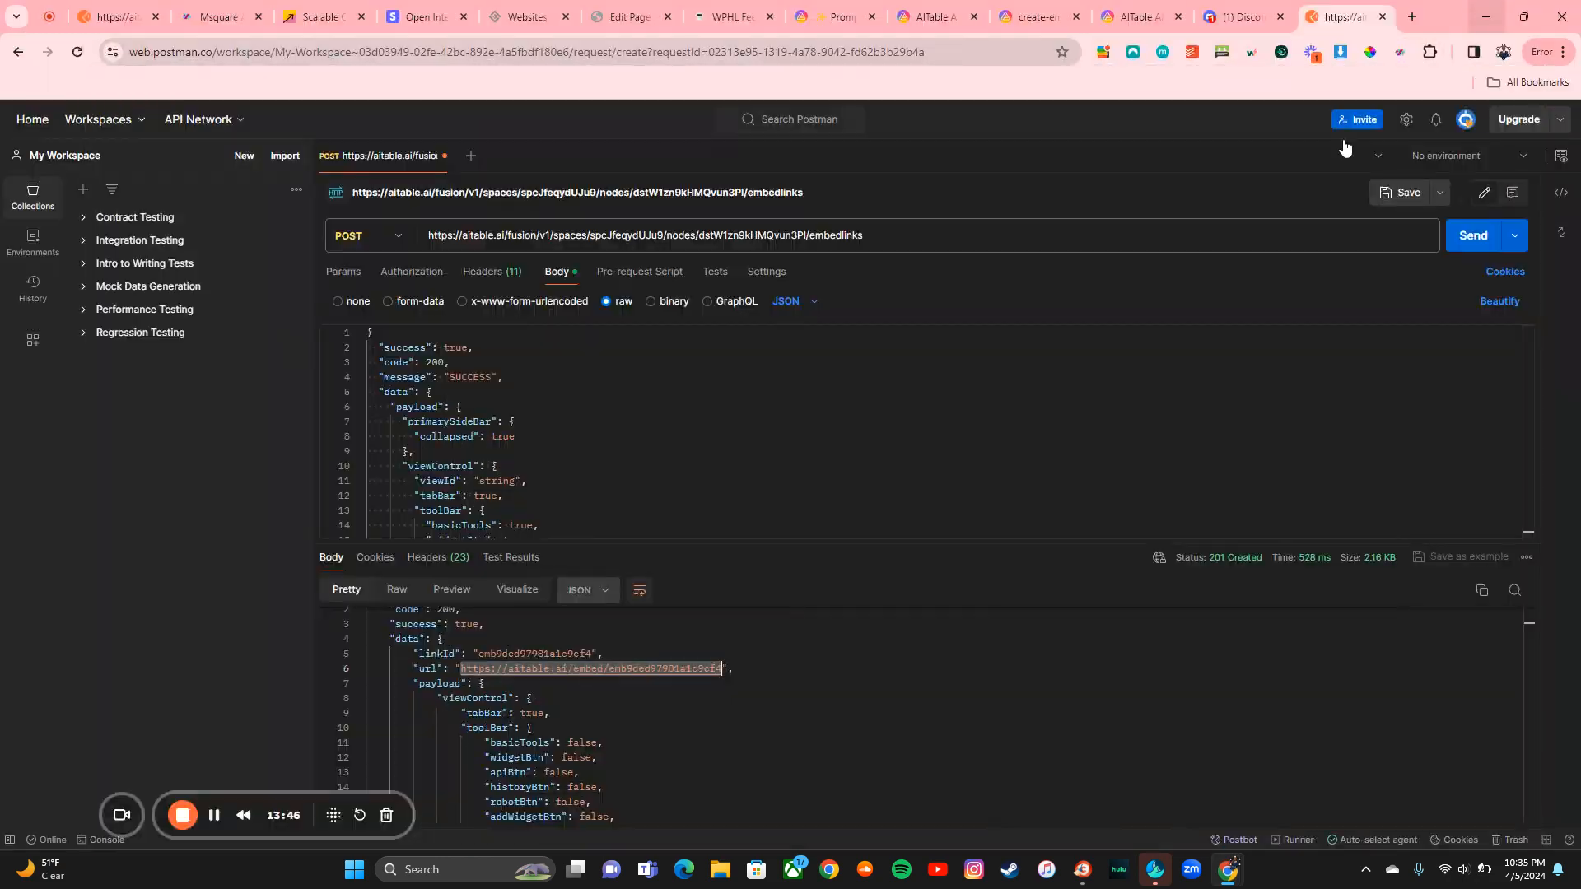
Step: Change the body's theme value from 'string' to 'dark' and resend the embedlinks request
{"action": "left_click", "coordinate": [1135, 17]}
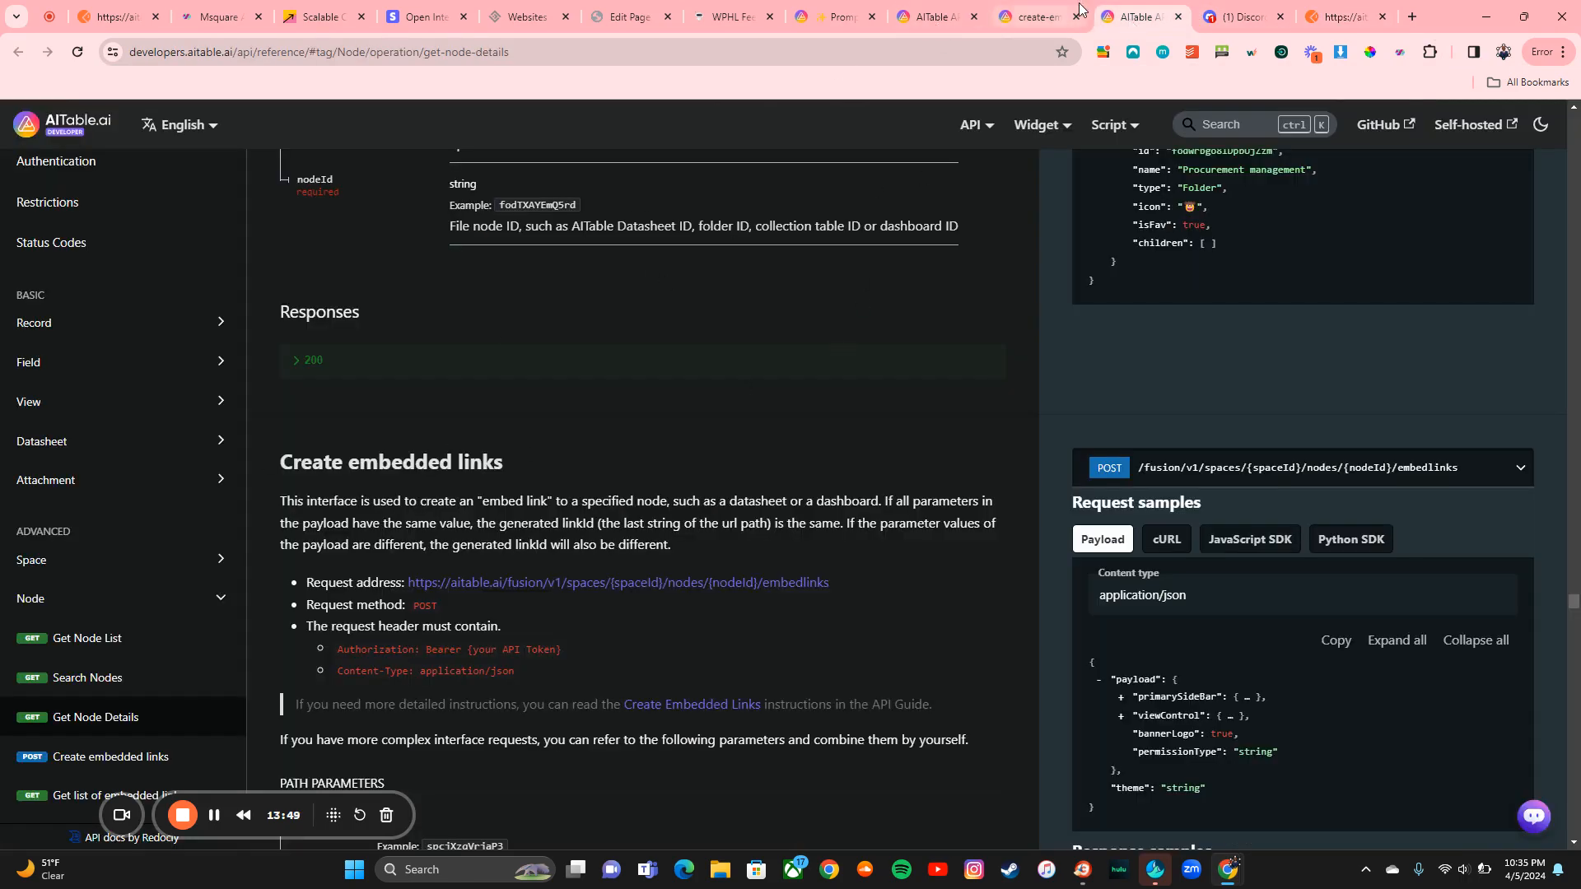
{"action": "left_click", "coordinate": [1342, 16]}
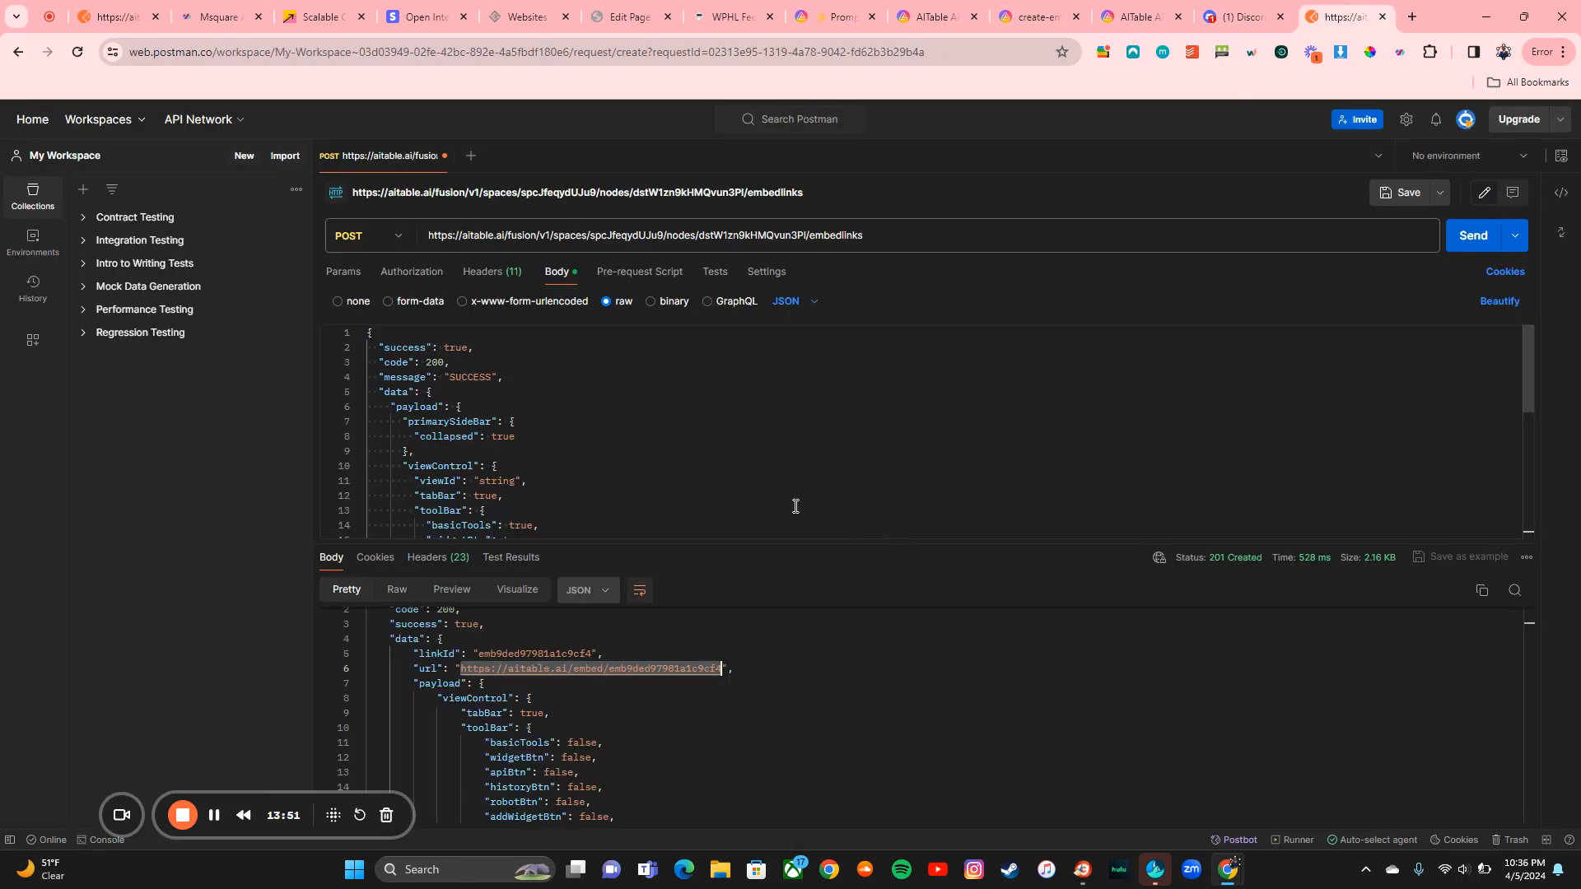
{"action": "scroll", "coordinate": [740, 490], "scroll_direction": "down", "scroll_amount": 5}
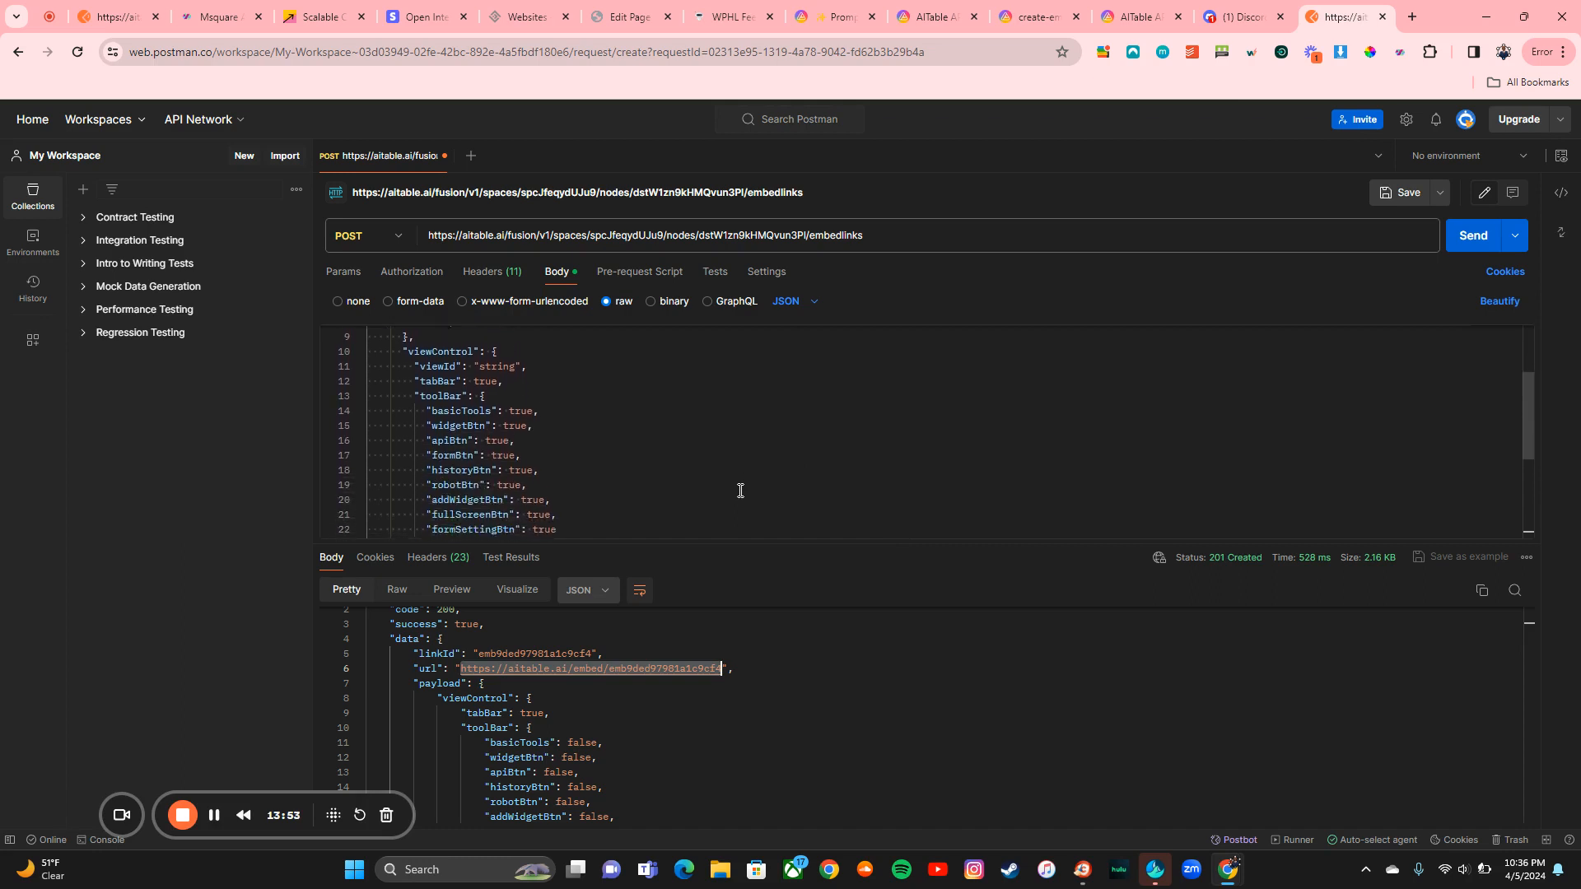
{"action": "scroll", "coordinate": [740, 491], "scroll_direction": "down", "scroll_amount": 4}
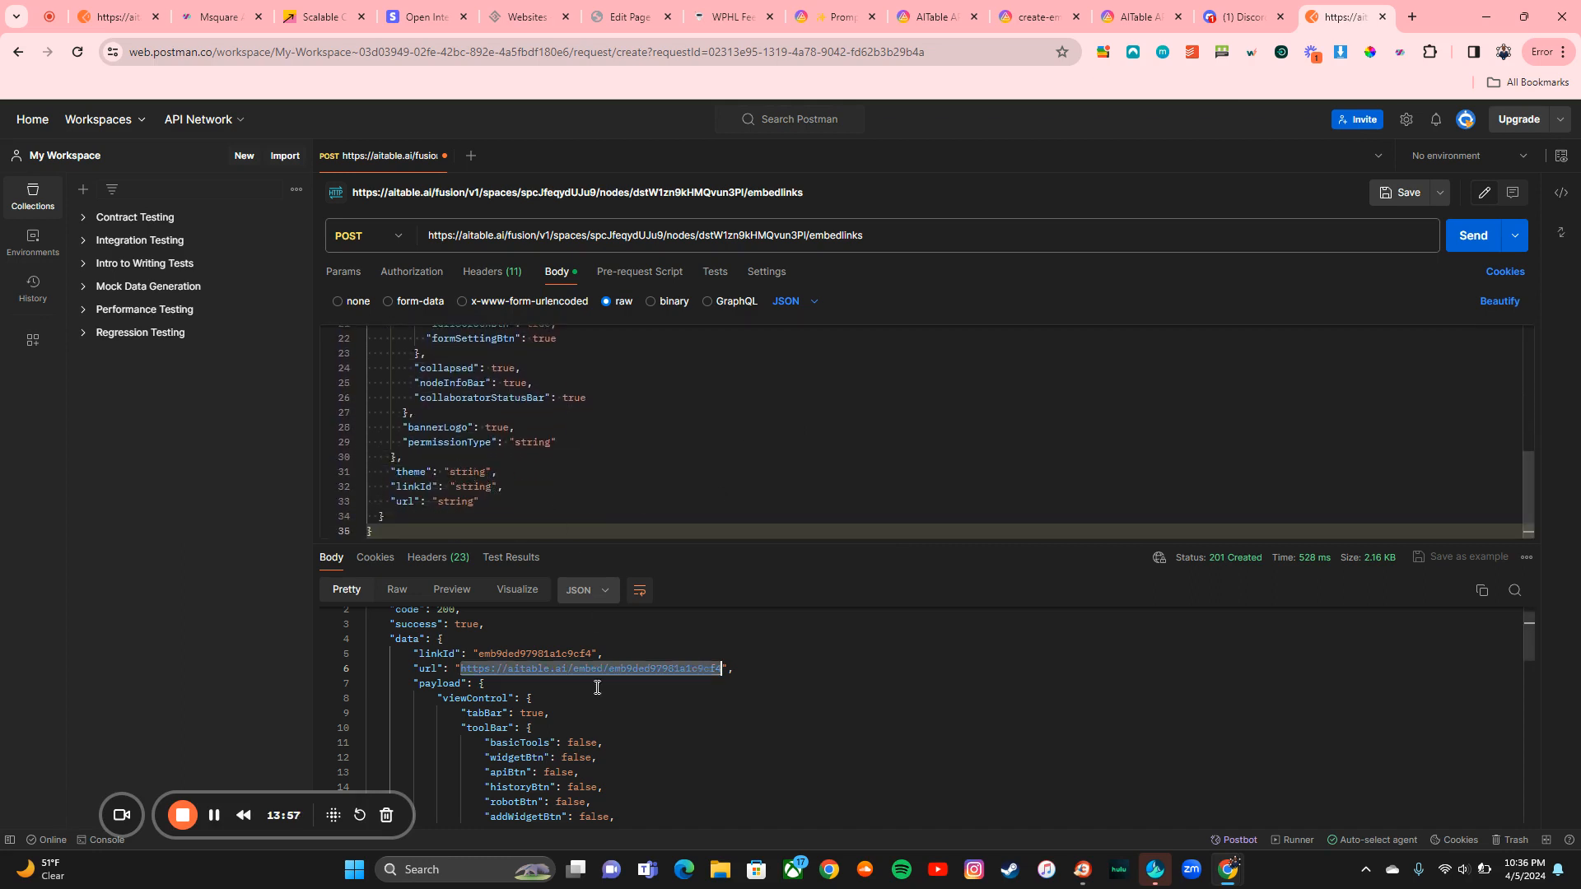
{"action": "scroll", "coordinate": [604, 722], "scroll_direction": "down", "scroll_amount": 5}
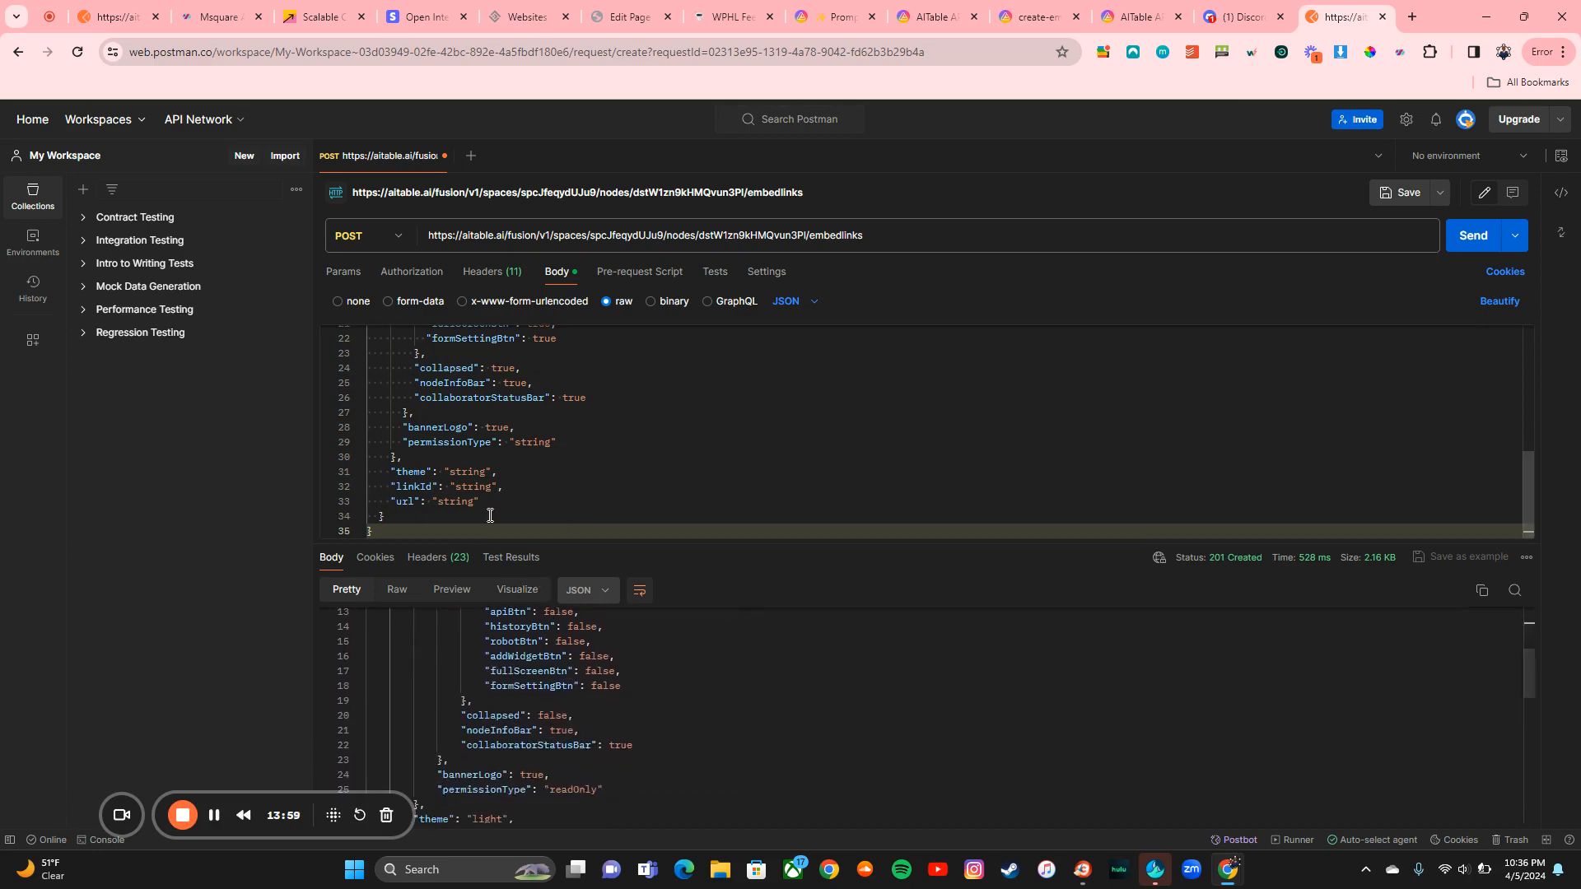
{"action": "left_click", "coordinate": [484, 472]}
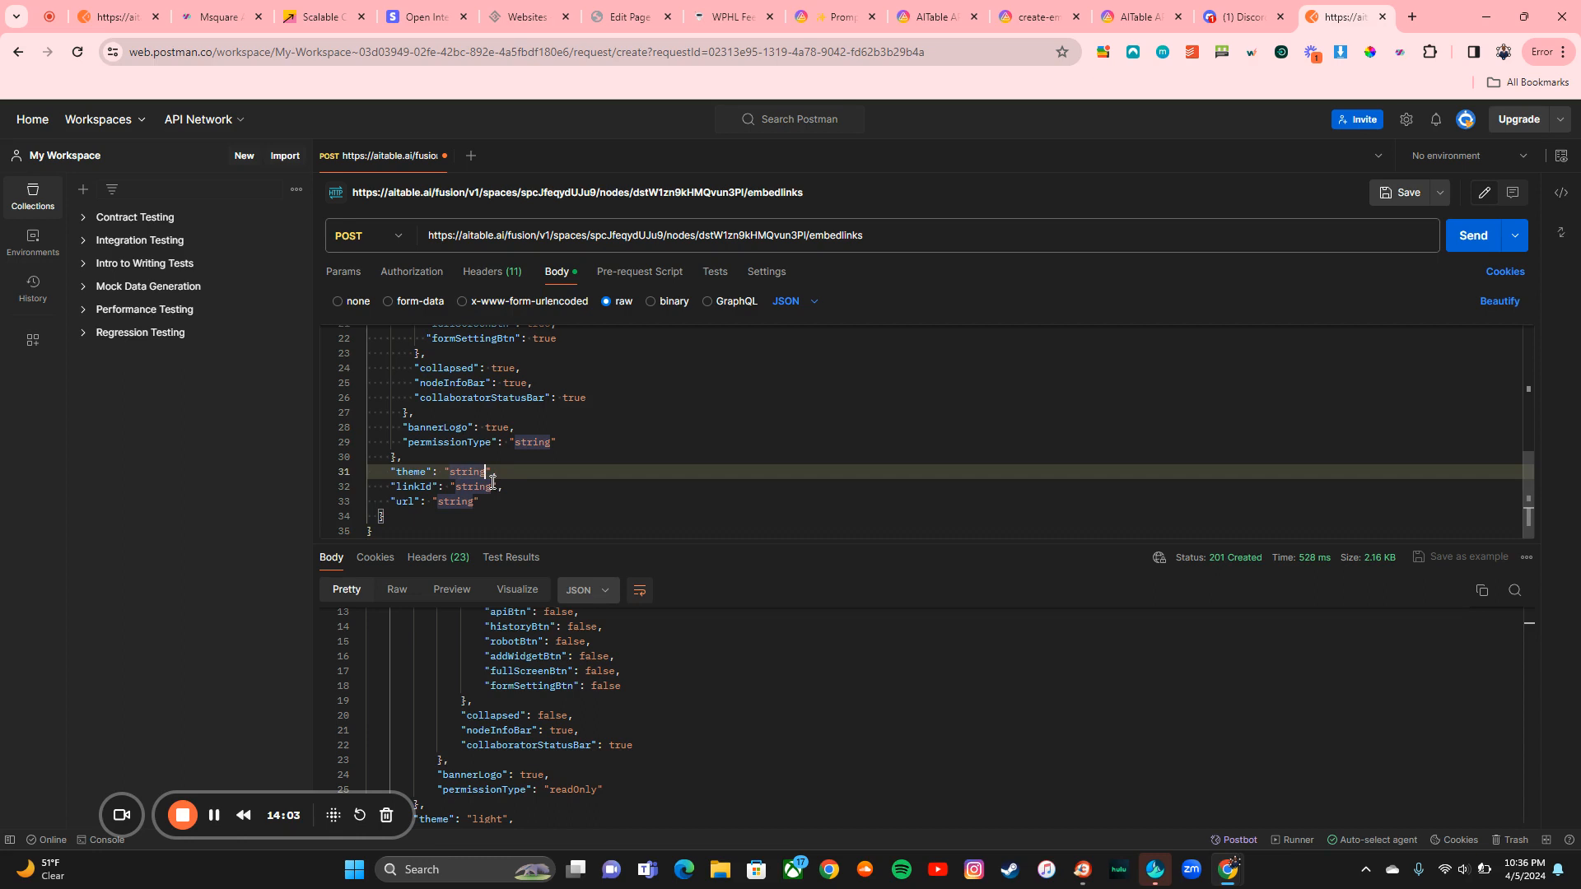
{"action": "key", "text": "BackSpace"}
{"action": "key", "text": "BackSpace"}
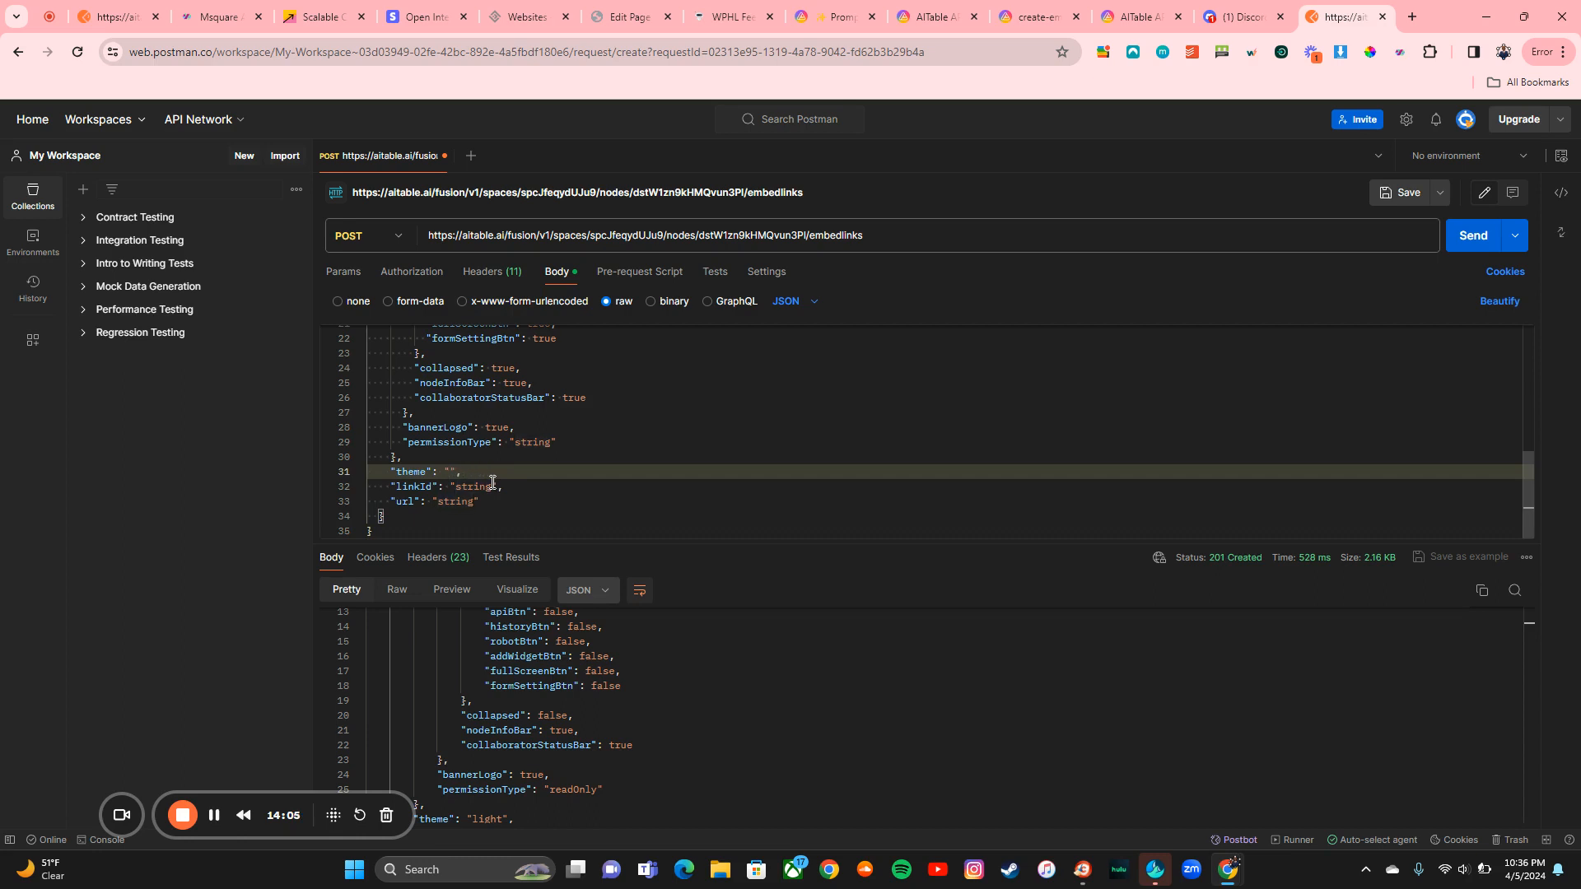
{"action": "type", "text": "dark"}
{"action": "left_click", "coordinate": [1470, 238]}
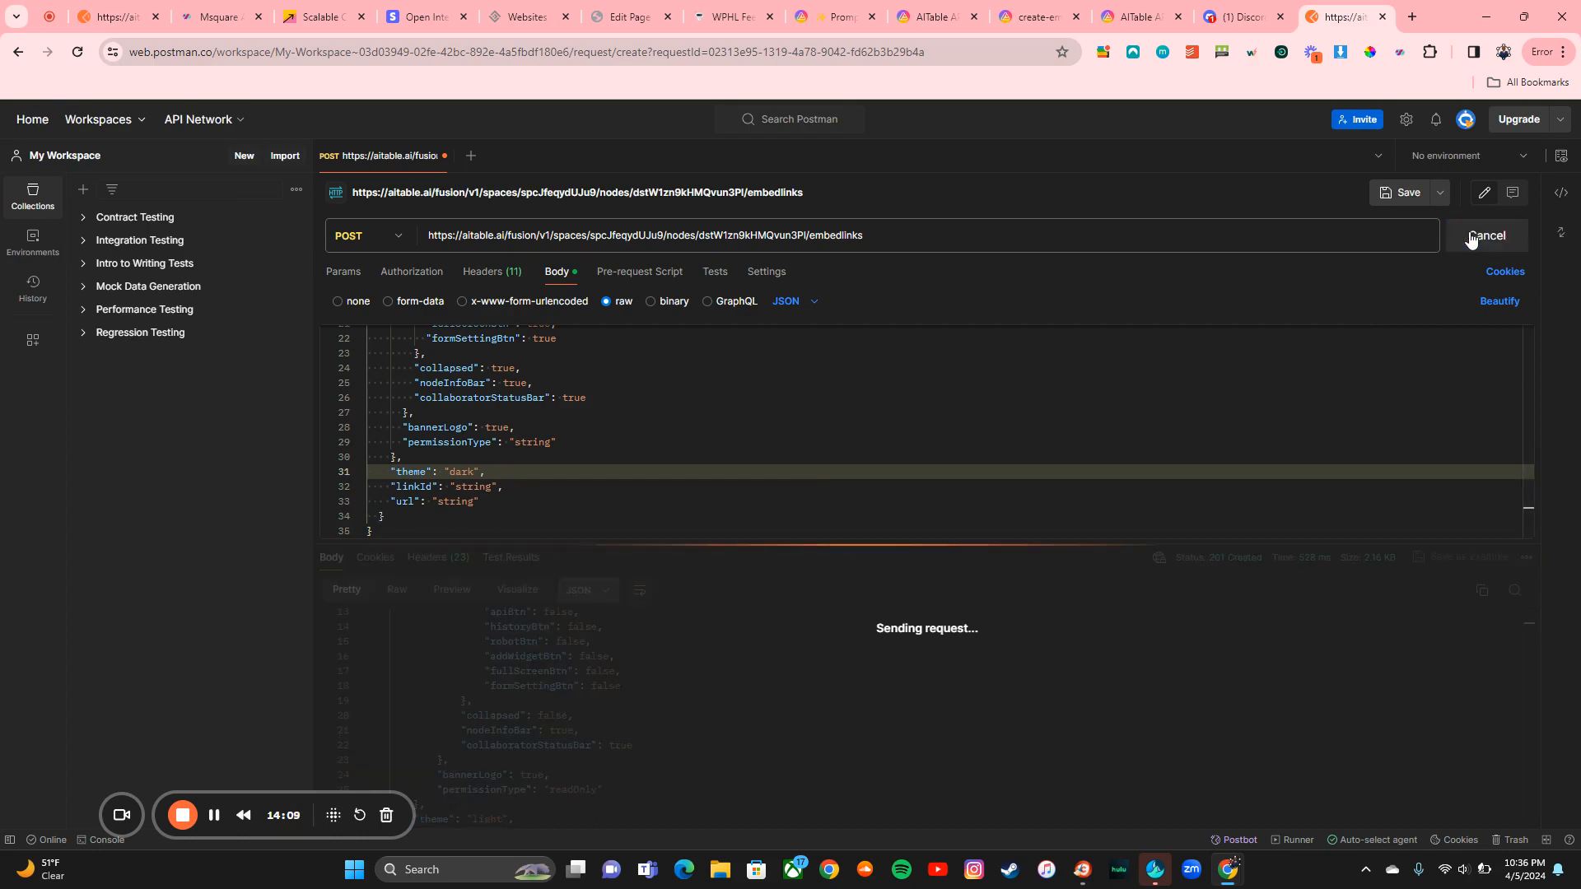
Step: Preview the returned embed URL, then select it in the POST request's 201 response
{"action": "scroll", "coordinate": [1053, 680], "scroll_direction": "down", "scroll_amount": 3}
{"action": "scroll", "coordinate": [1053, 680], "scroll_direction": "down", "scroll_amount": 7}
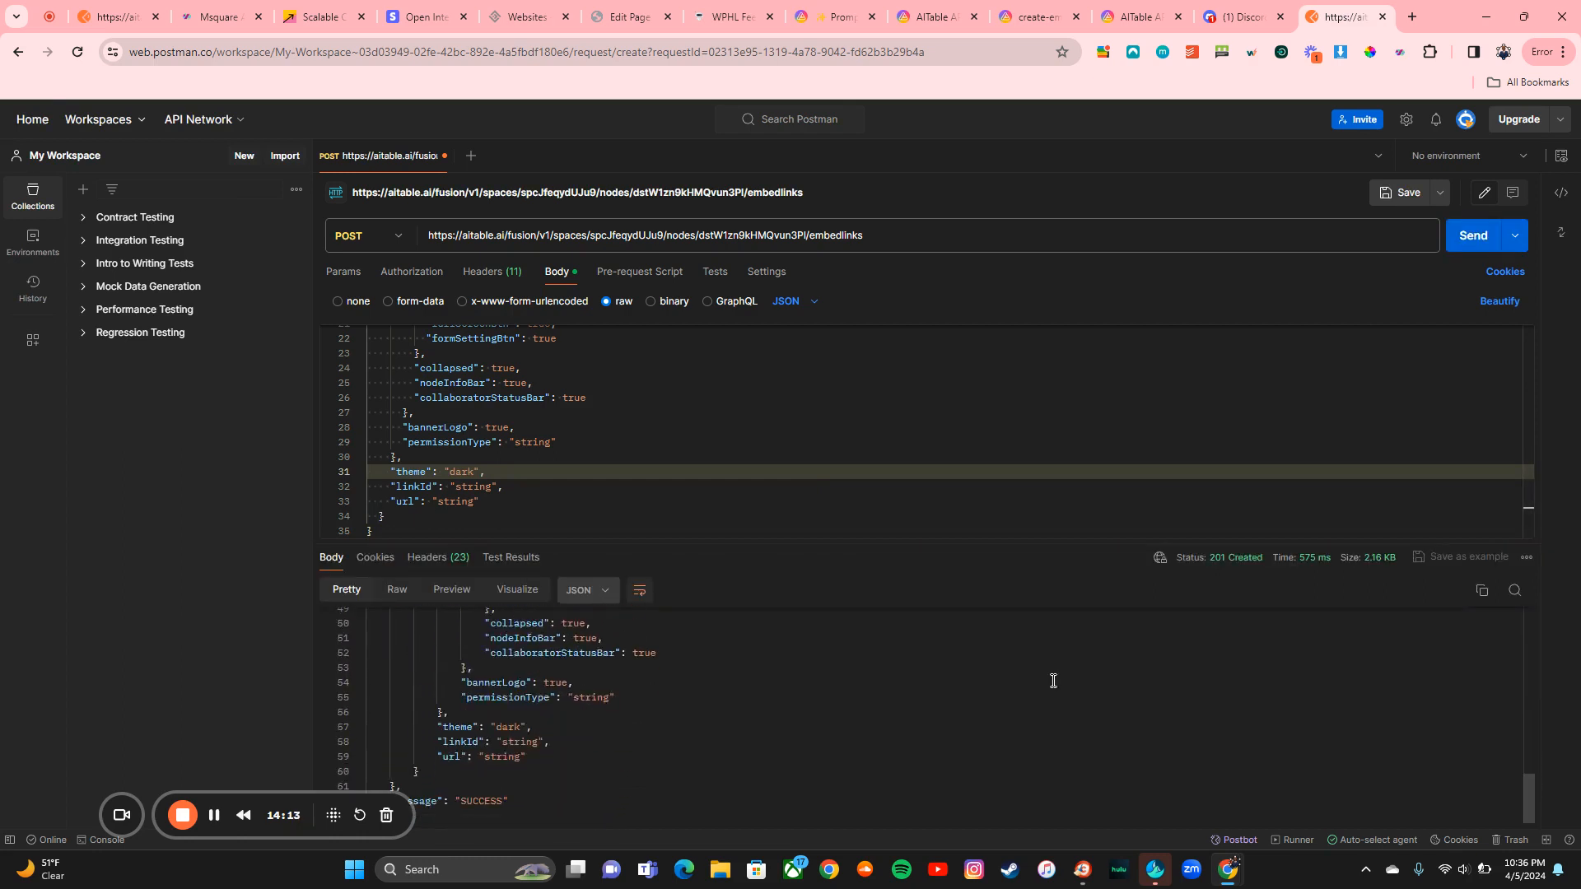
{"action": "scroll", "coordinate": [591, 645], "scroll_direction": "up", "scroll_amount": 10}
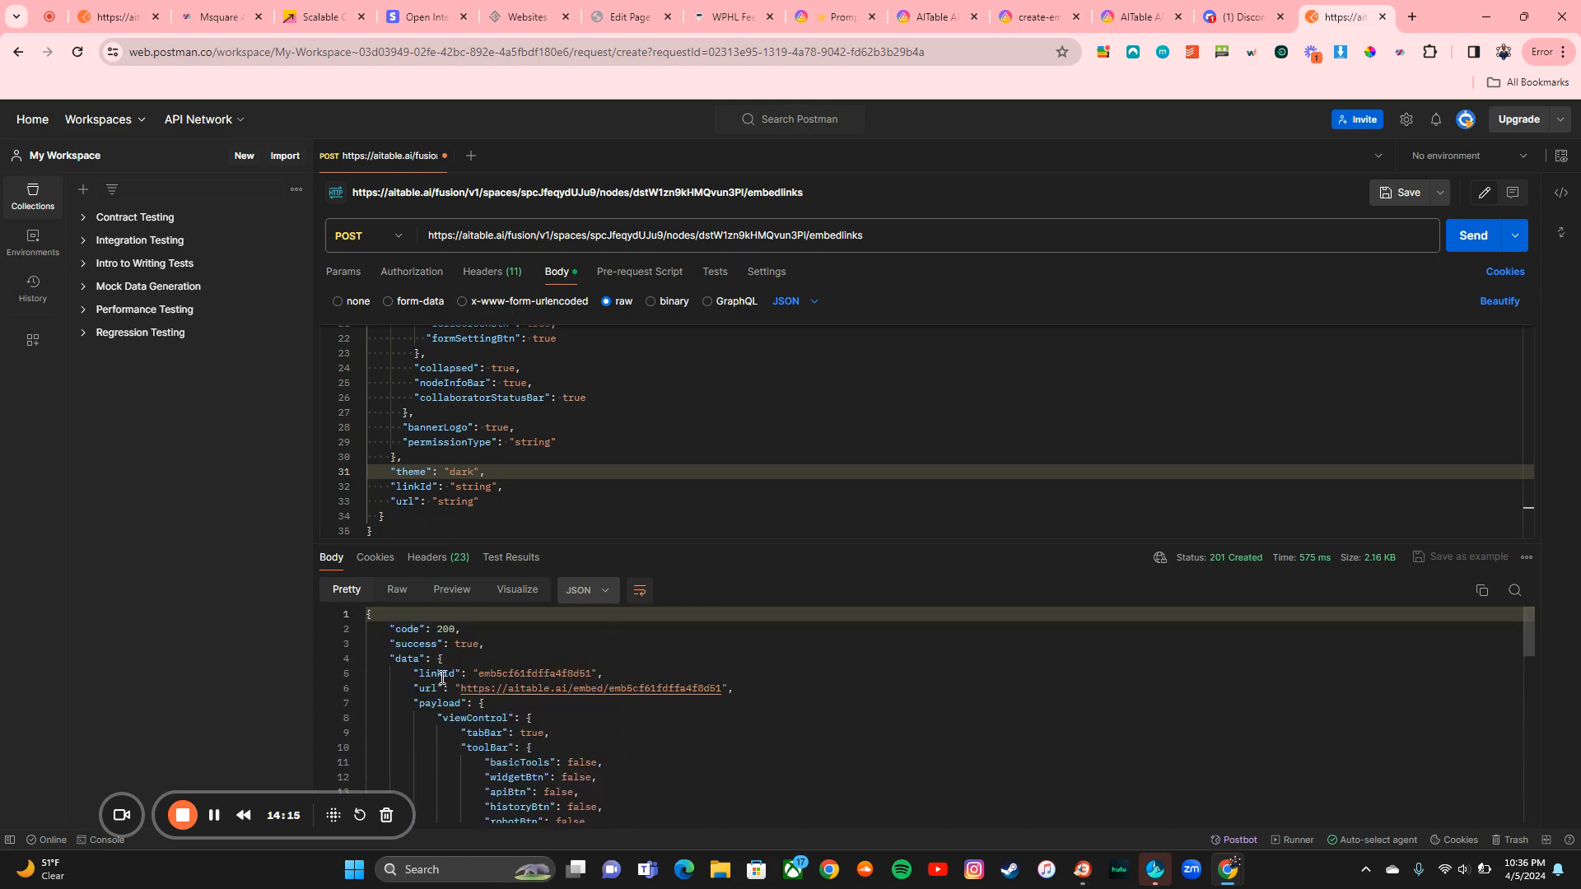
{"action": "left_click", "coordinate": [463, 688]}
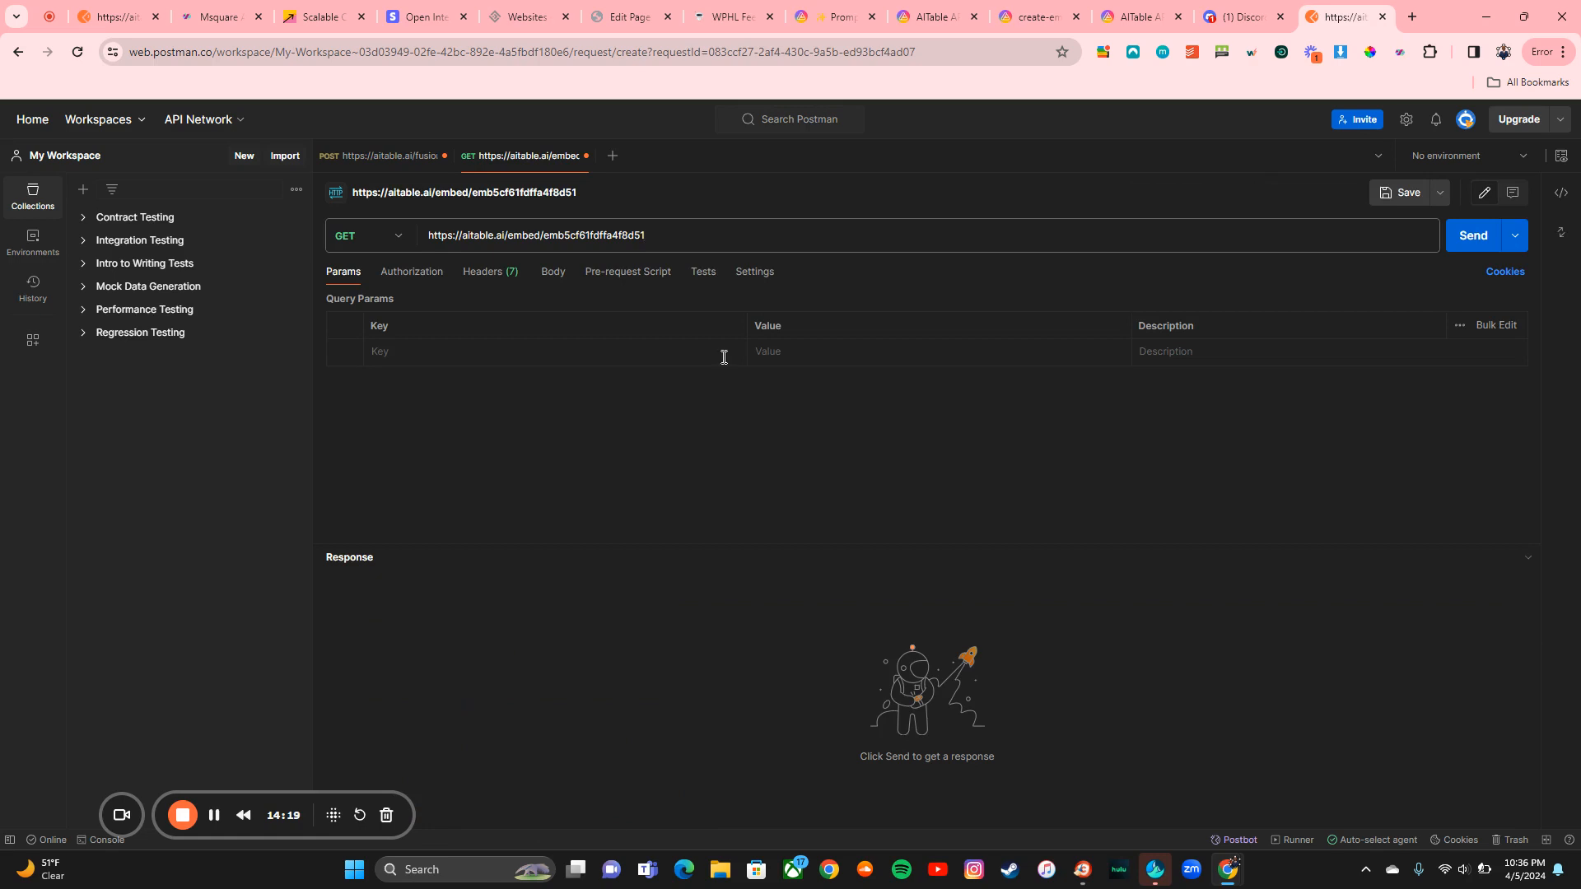
{"action": "left_click", "coordinate": [547, 275]}
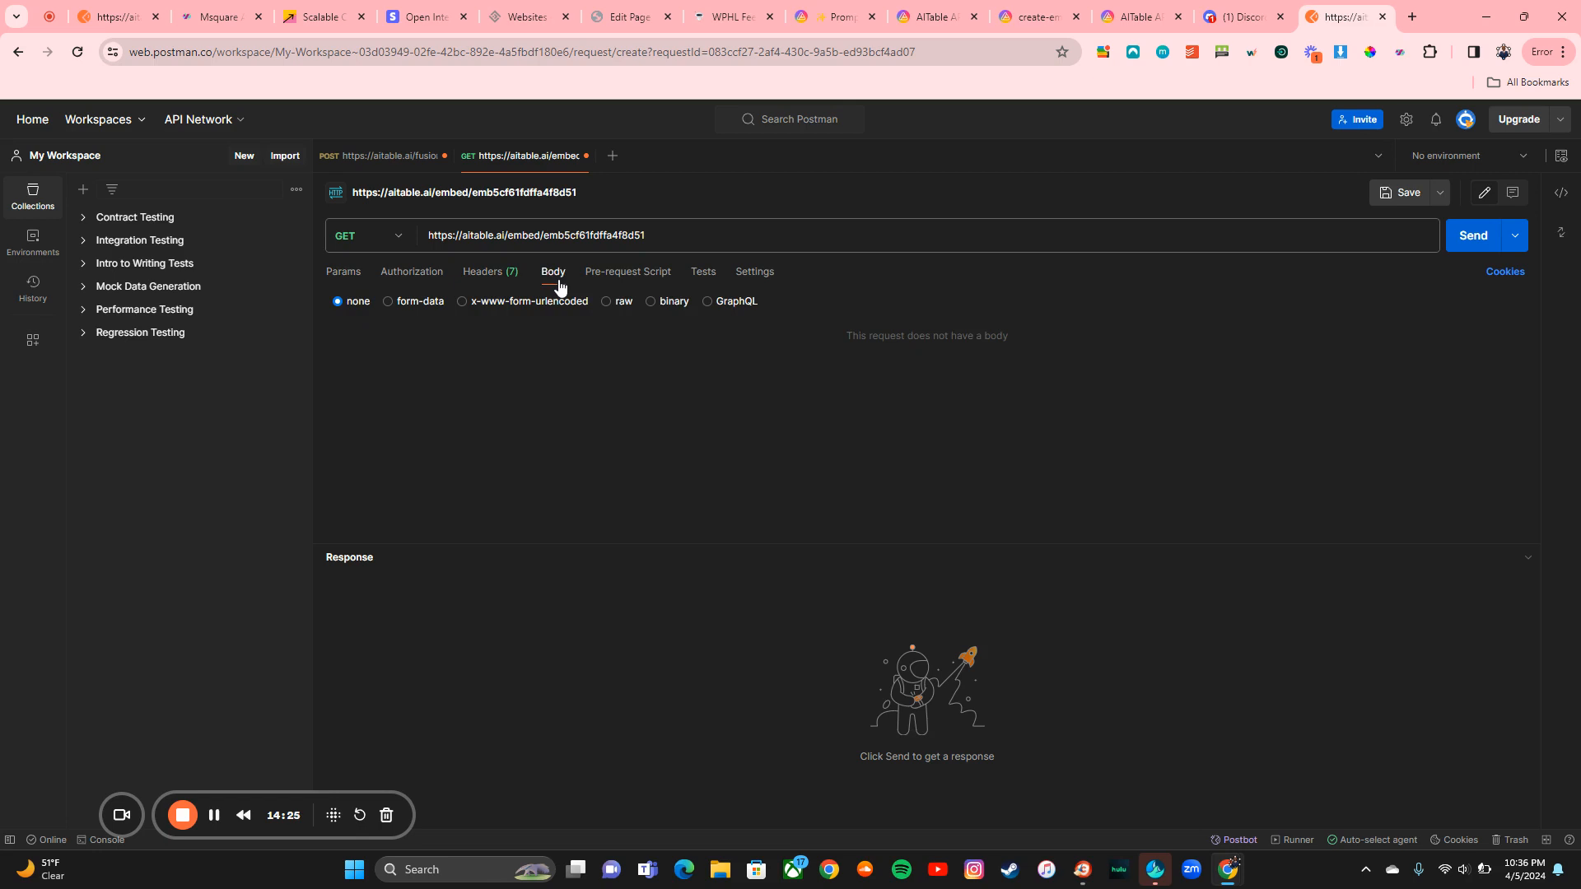
{"action": "left_click", "coordinate": [400, 159]}
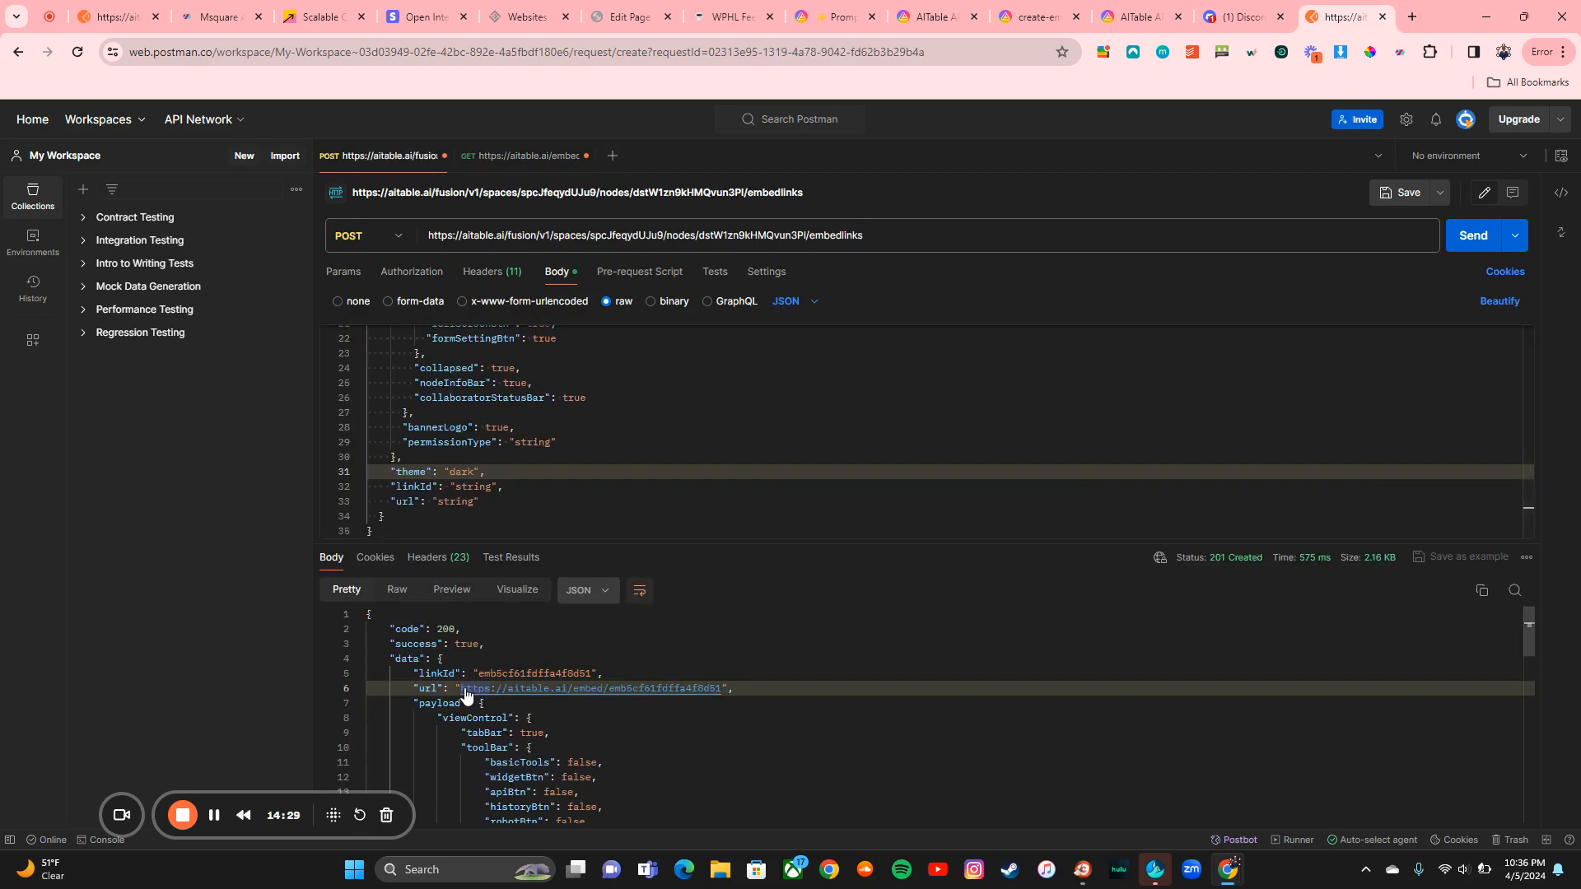
{"action": "left_click_drag", "start_coordinate": [459, 688], "coordinate": [727, 689]}
{"action": "key", "text": "ctrl+c"}
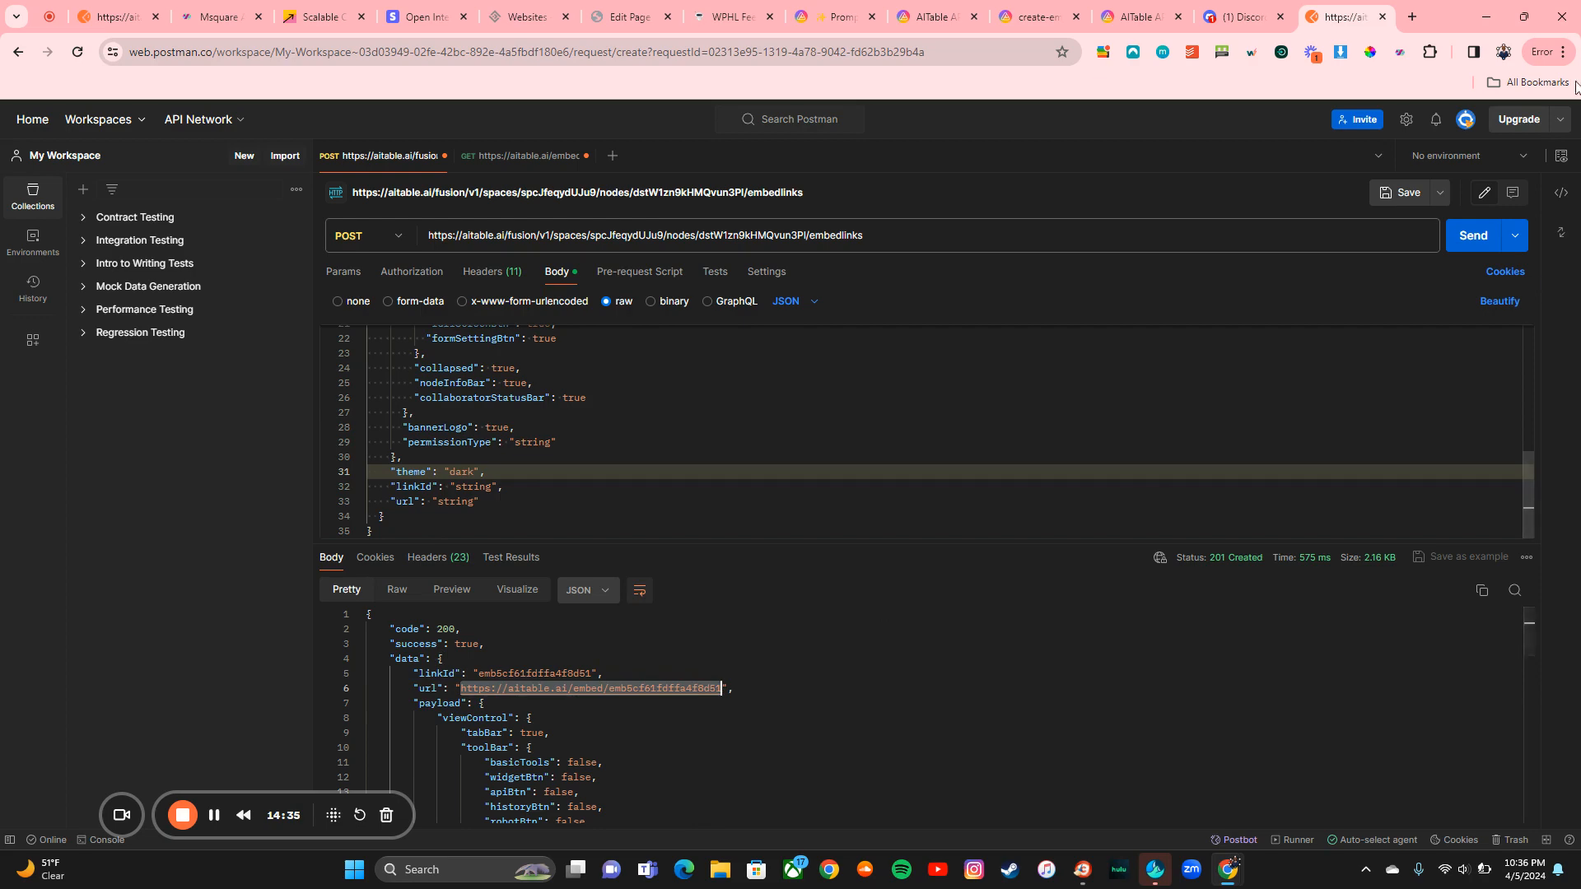
{"action": "left_click", "coordinate": [1561, 53]}
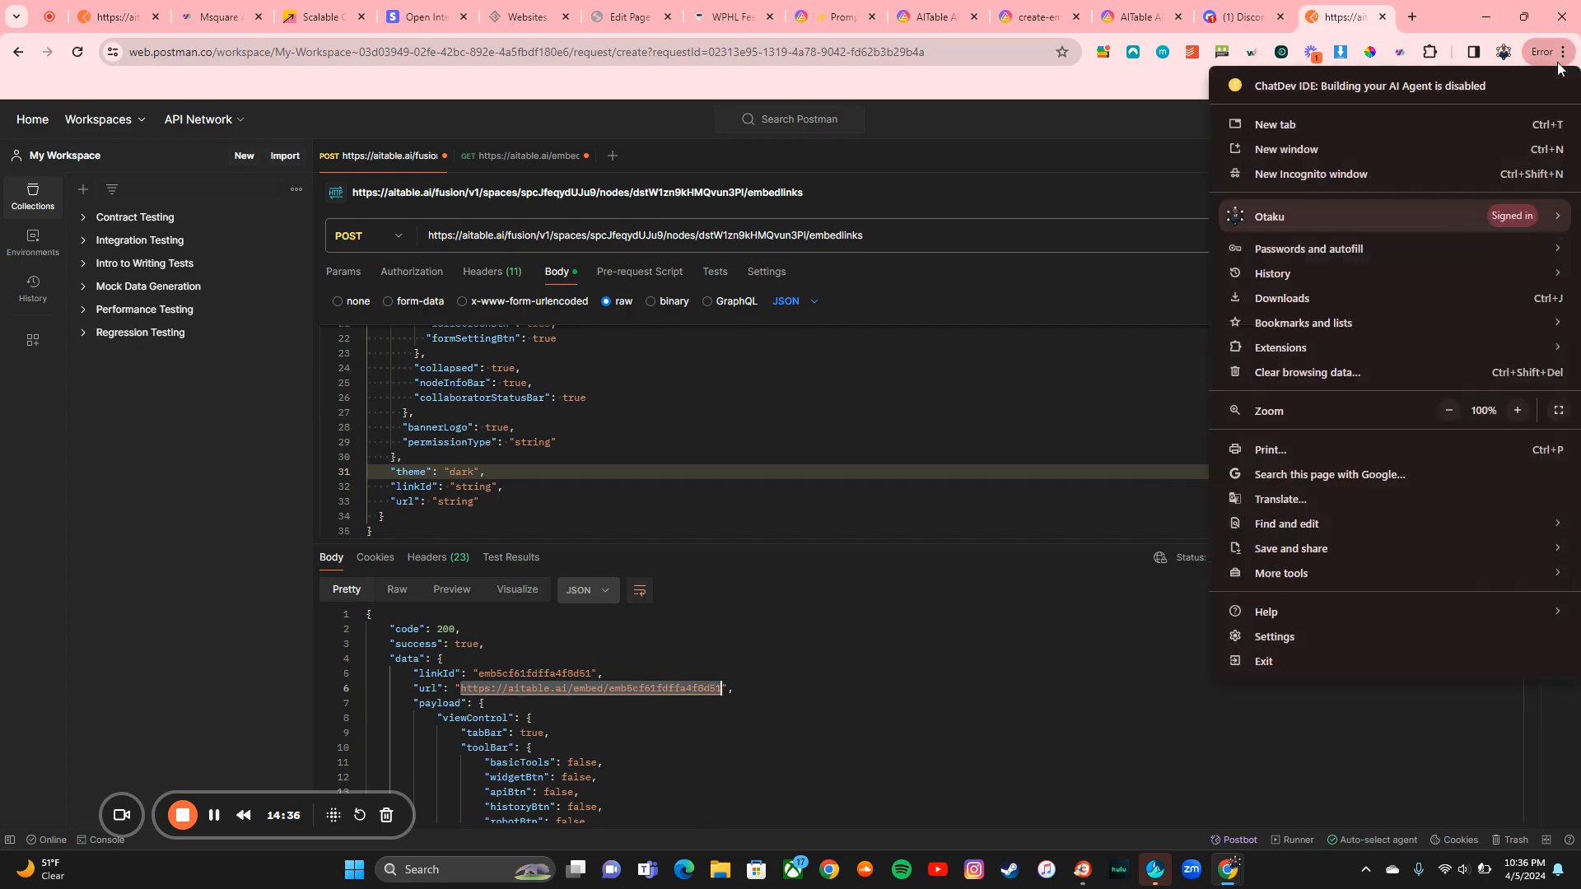
{"action": "left_click", "coordinate": [1395, 165]}
{"action": "key", "text": "ctrl+v"}
{"action": "key", "text": "Return"}
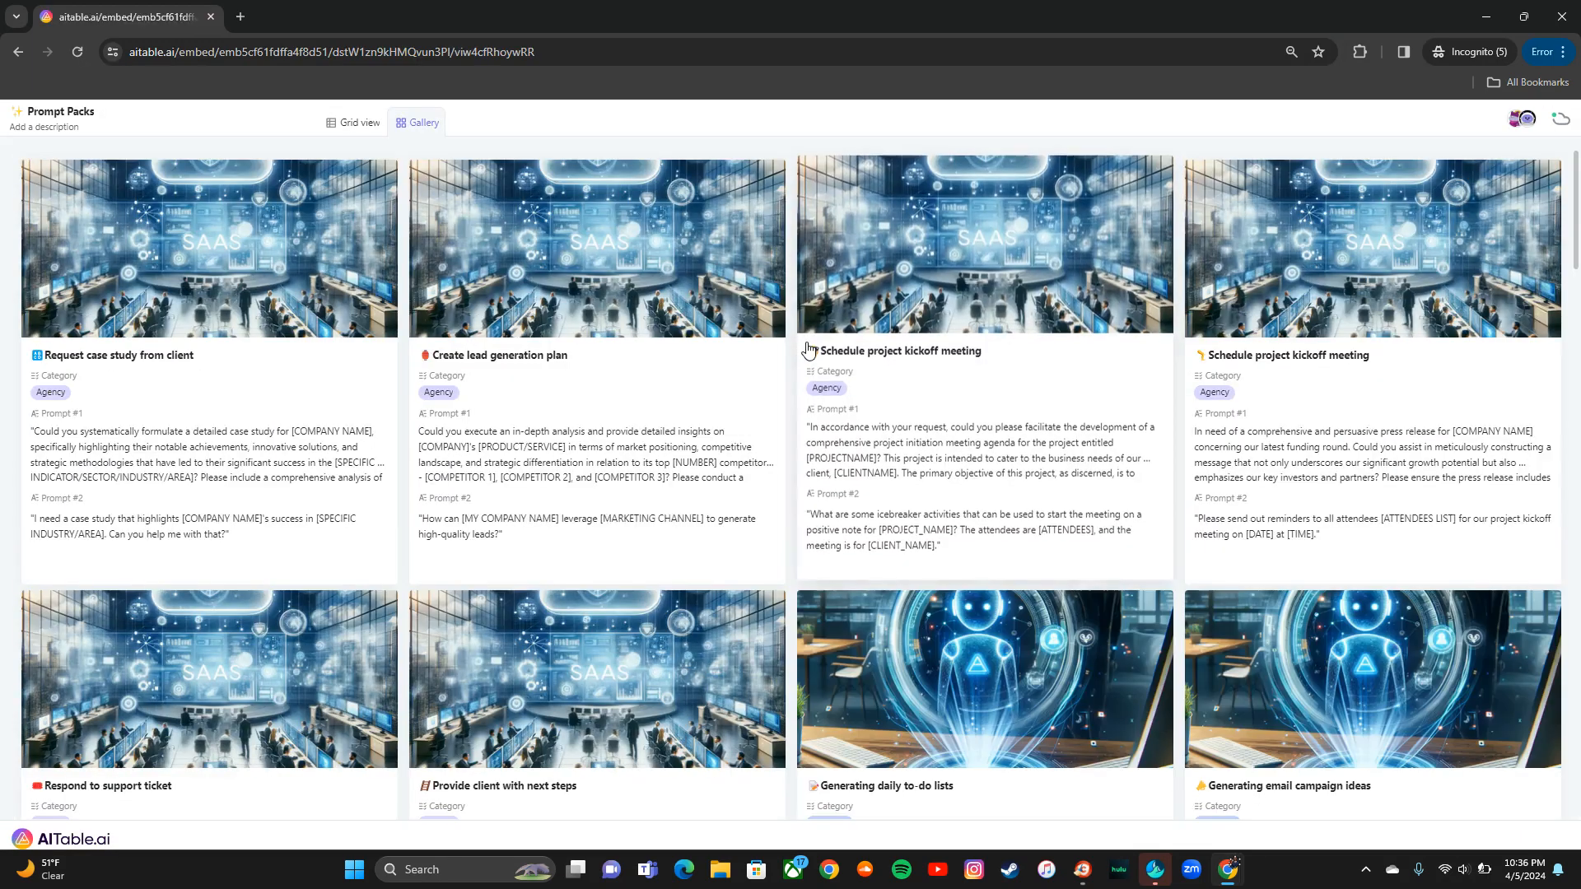
{"action": "scroll", "coordinate": [807, 353], "scroll_direction": "down", "scroll_amount": 15}
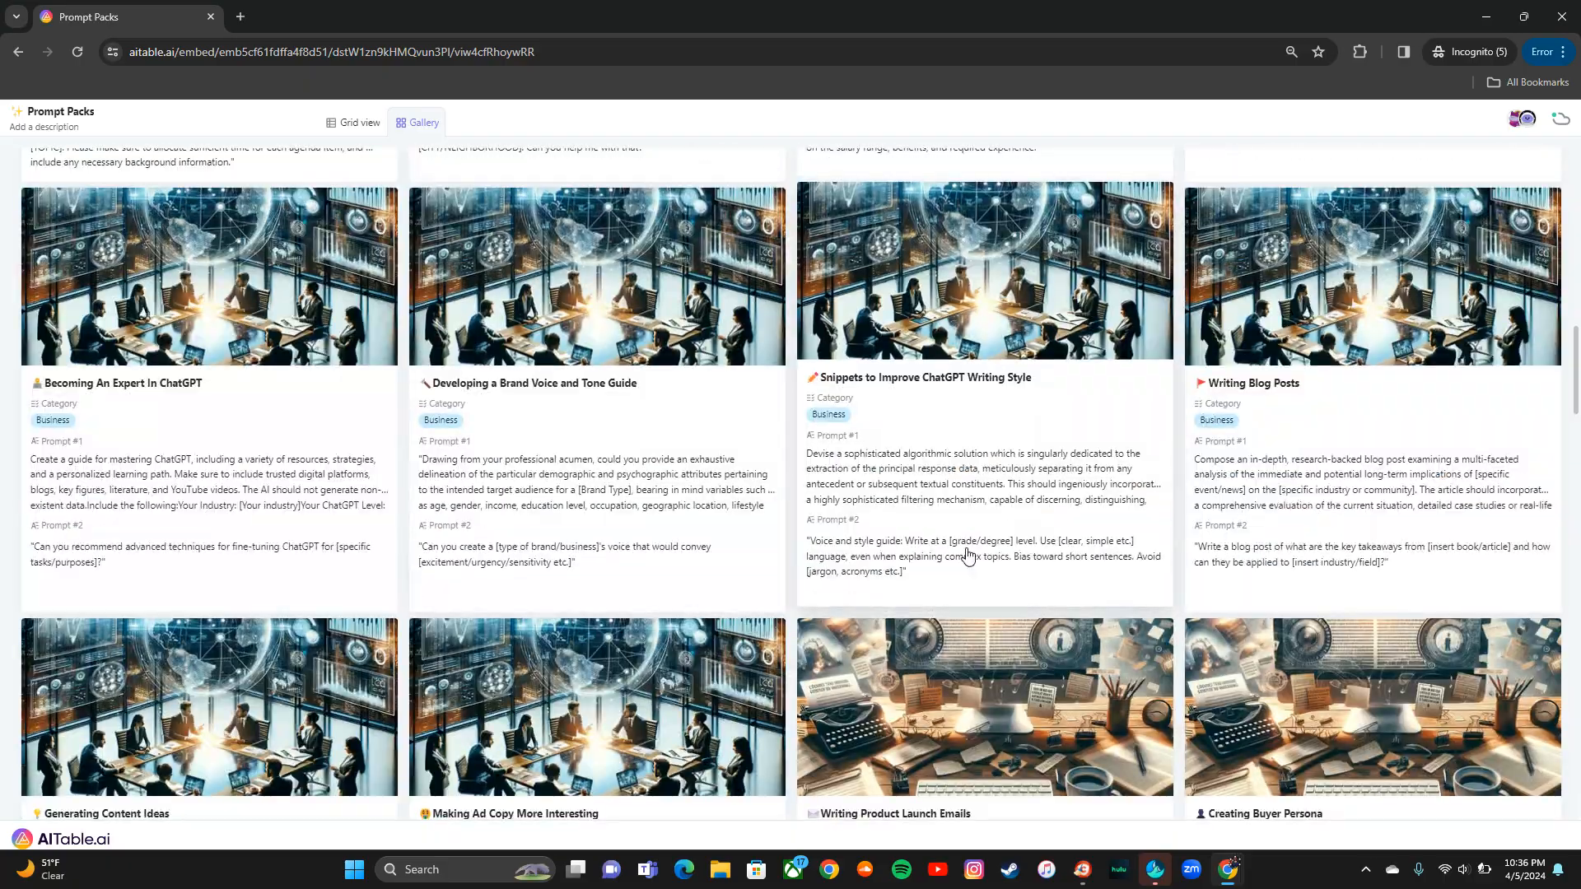
{"action": "scroll", "coordinate": [967, 547], "scroll_direction": "down", "scroll_amount": 10}
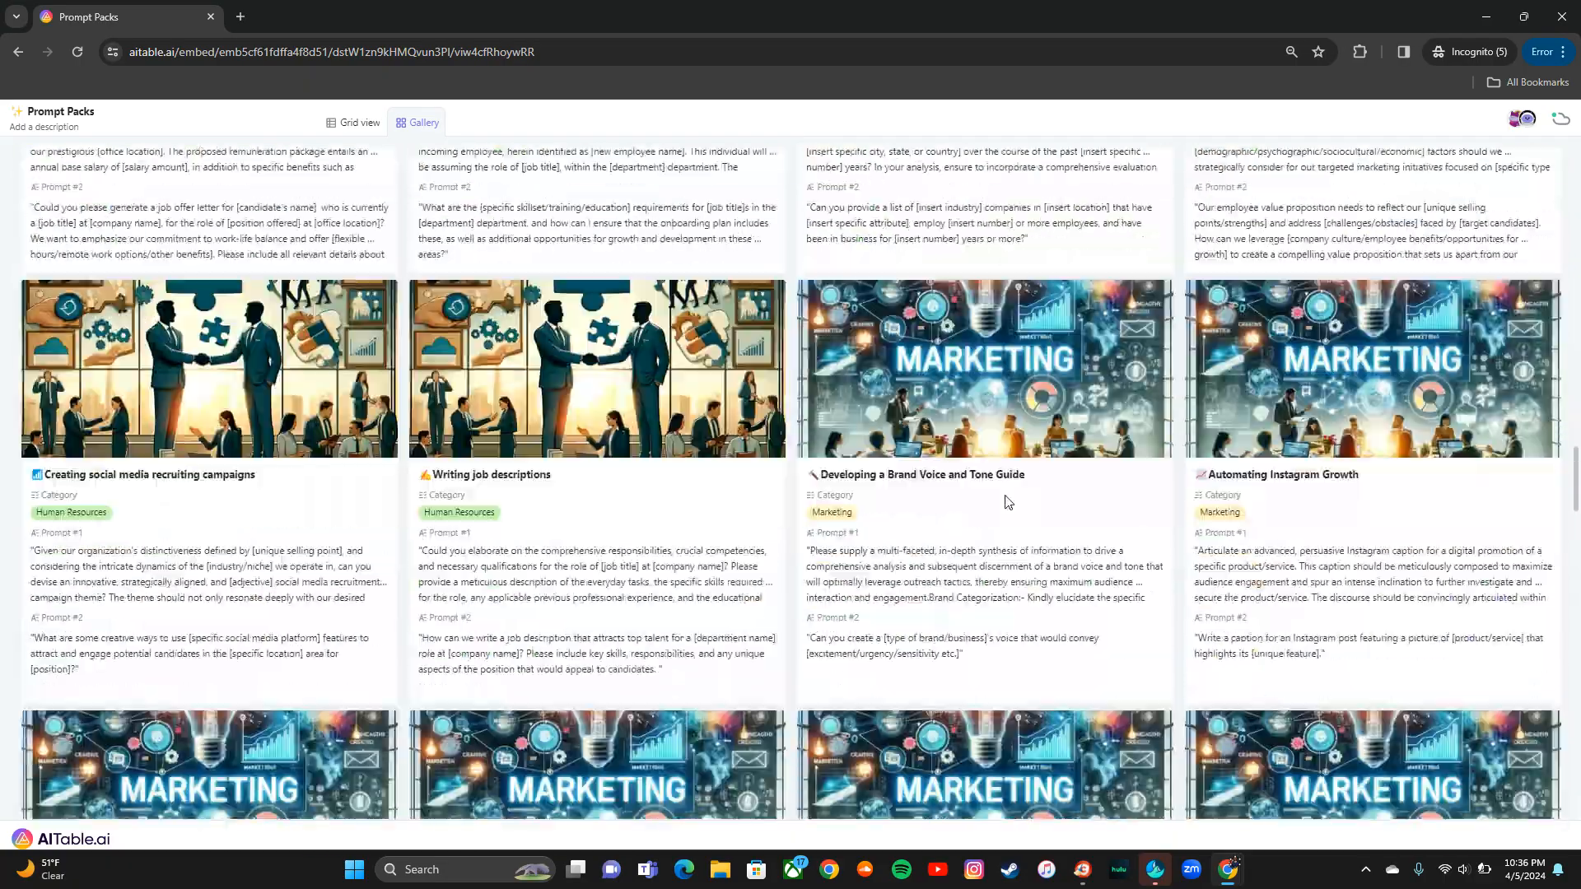
{"action": "left_click", "coordinate": [1568, 20]}
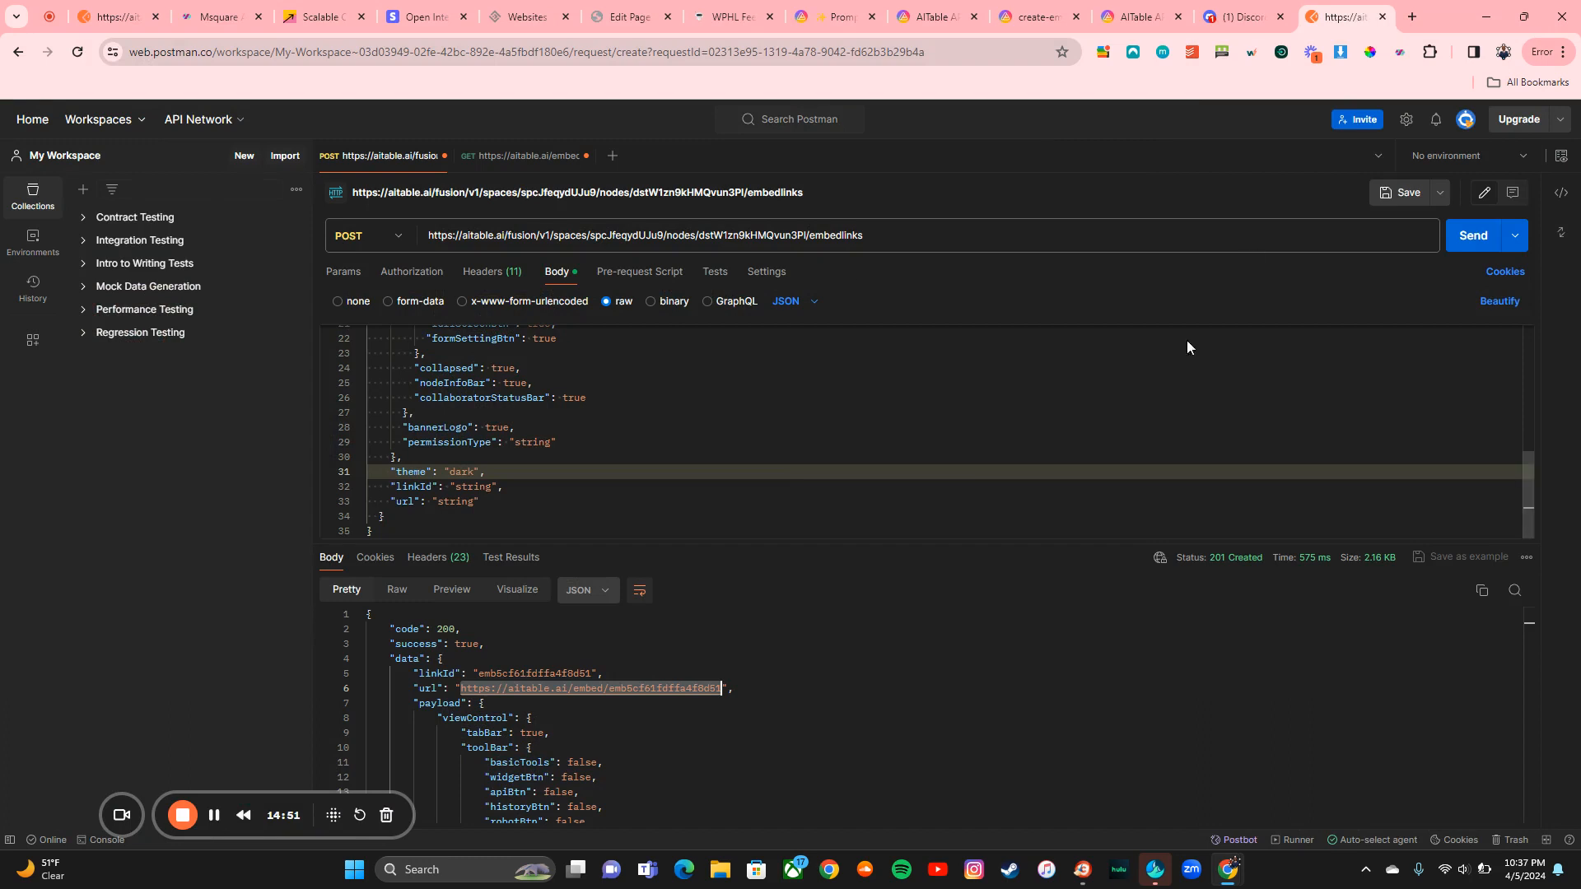